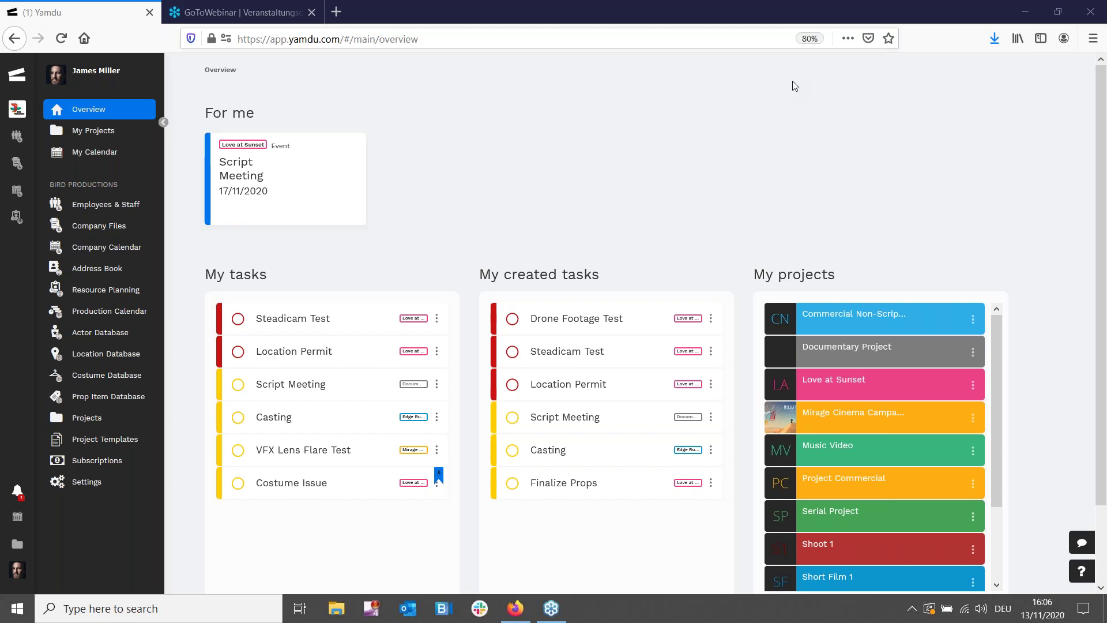
Look over the tasks and projects on the Overview page, and open the My Projects list
scroll(900, 173, "down", 3)
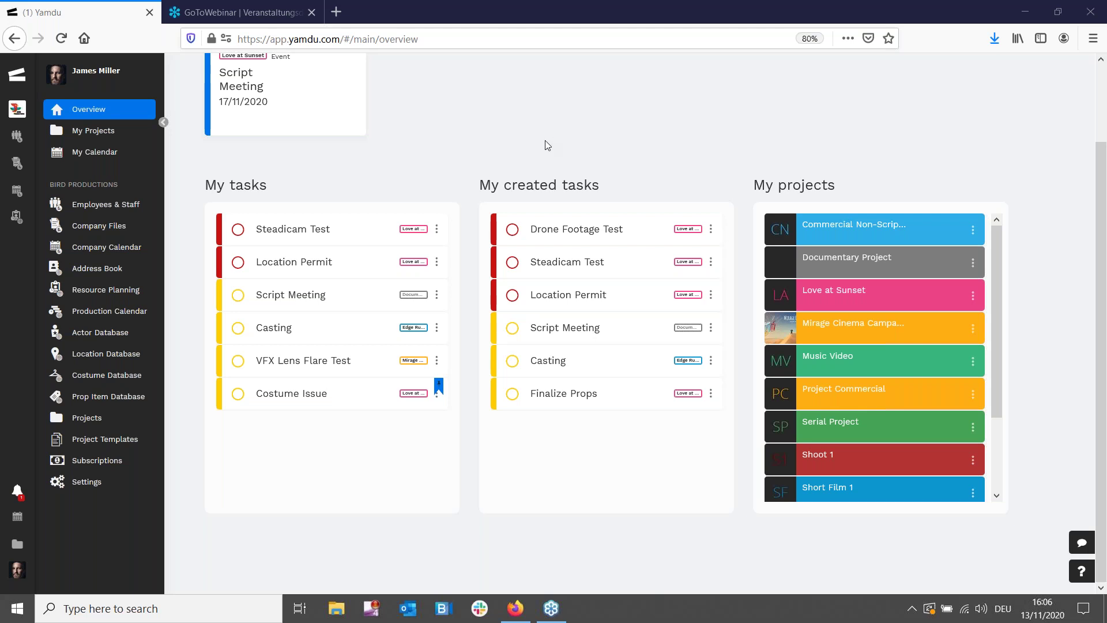
scroll(555, 142, "up", 3)
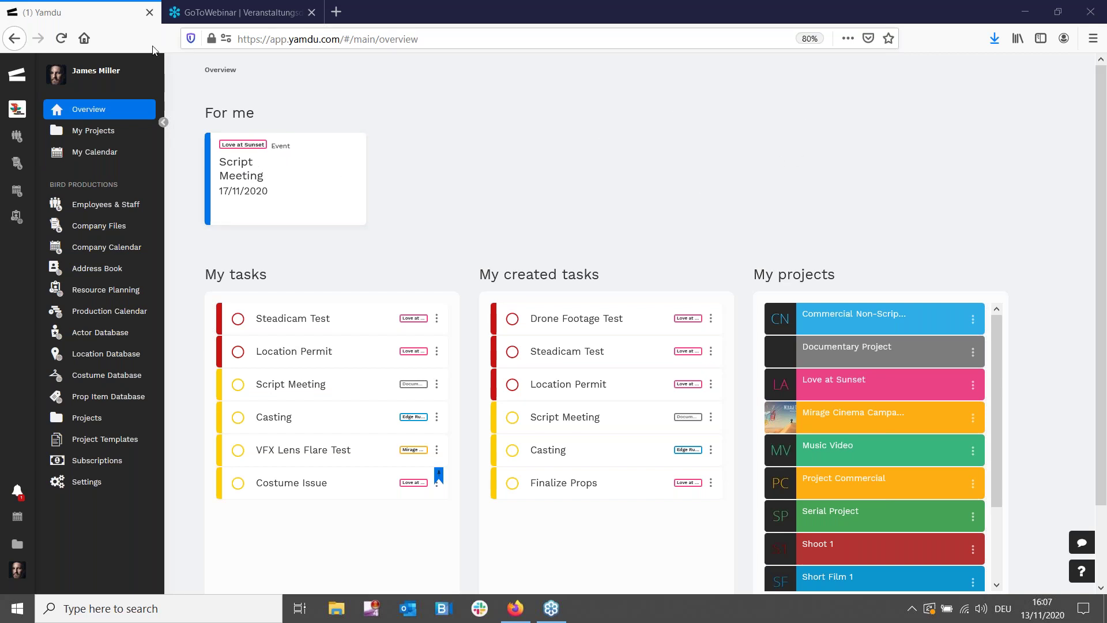
left_click(99, 134)
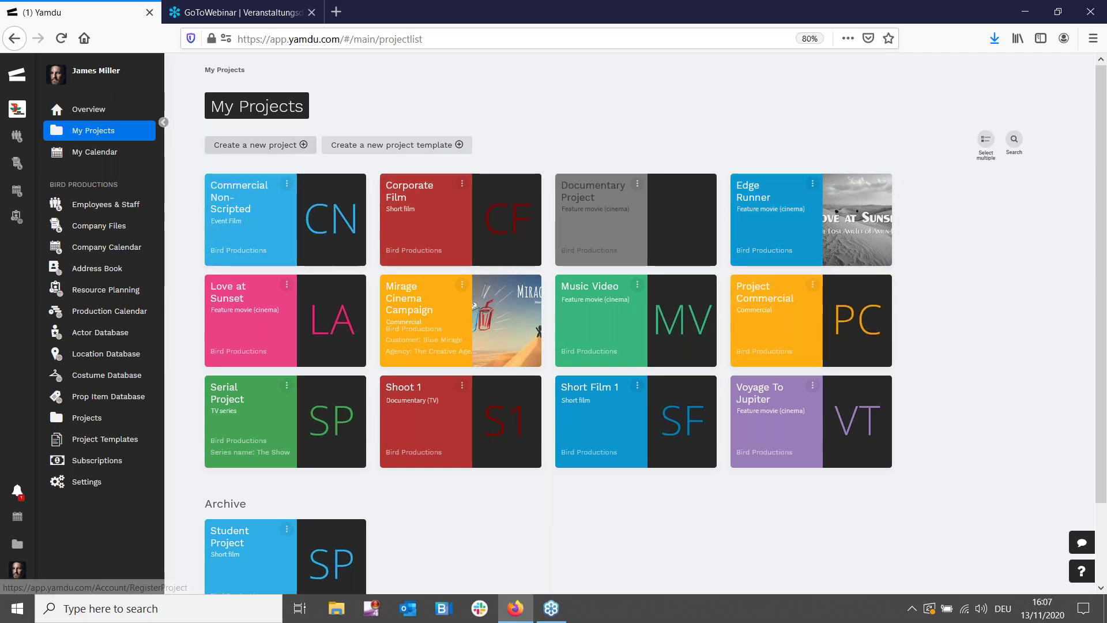
Open the personal calendar in month view and look through the November 2020 events
left_click(99, 153)
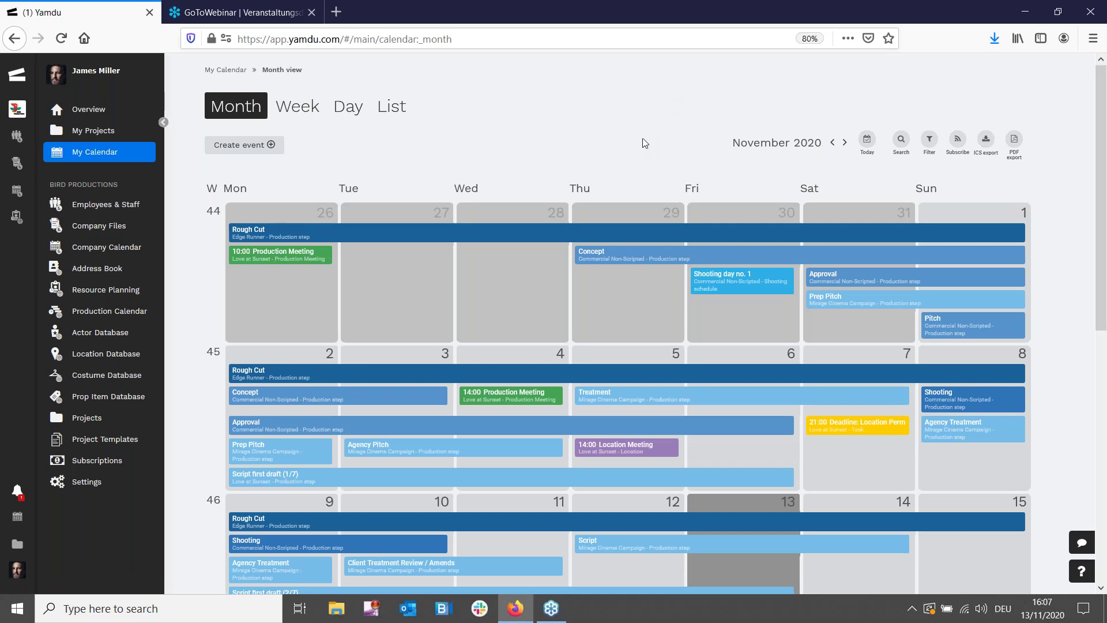
scroll(628, 145, "down", 2)
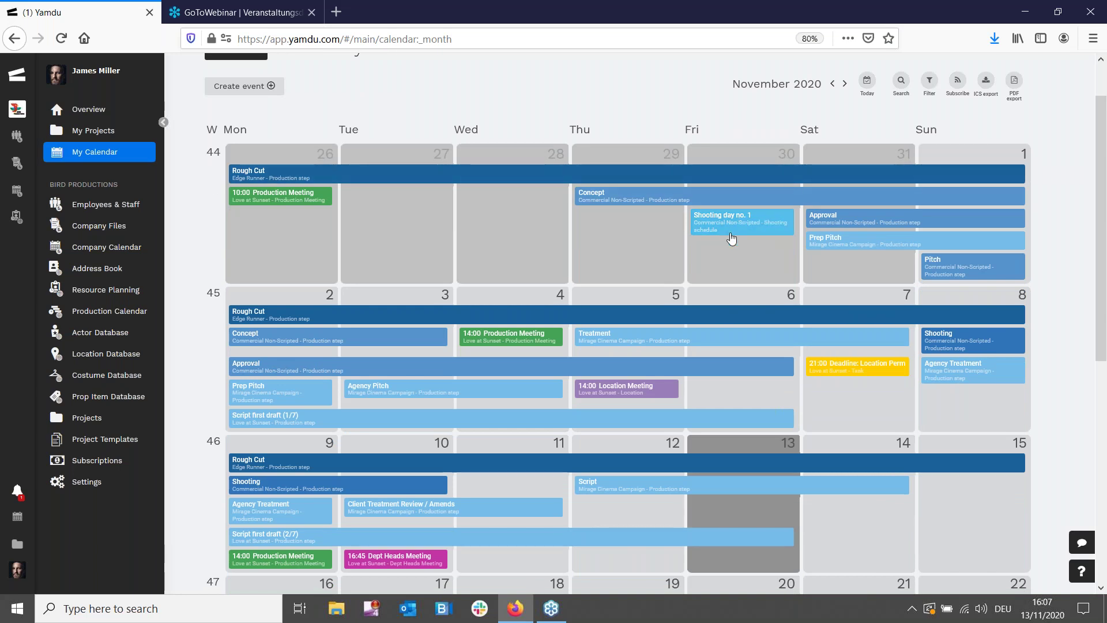
scroll(744, 231, "down", 5)
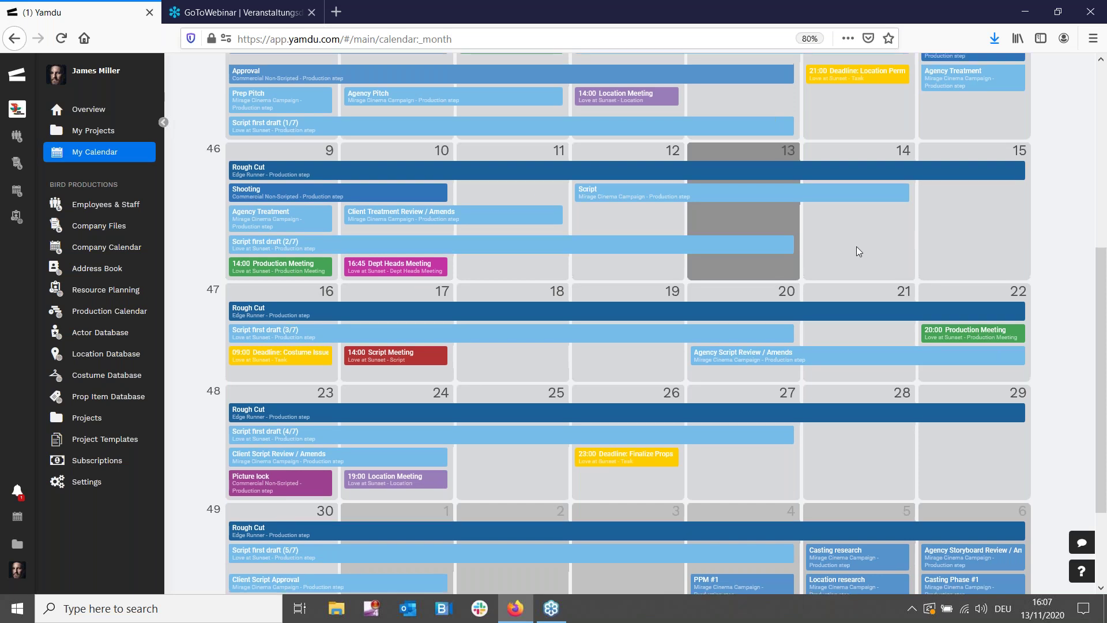
scroll(856, 247, "up", 5)
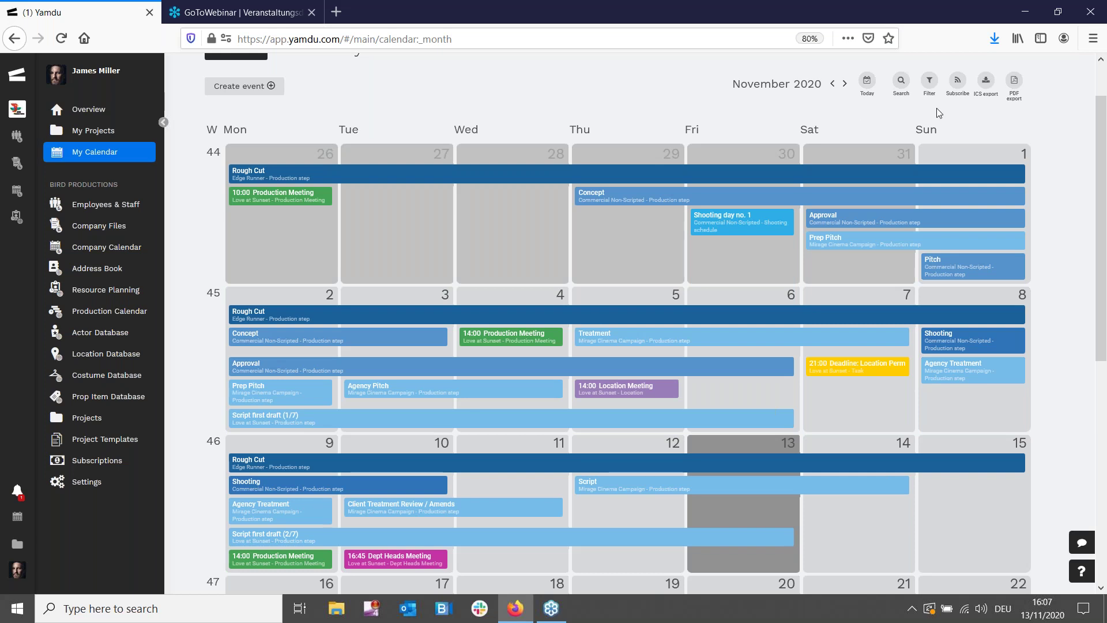
View the personal calendar's filter options and its subscription choices without changing anything
left_click(930, 86)
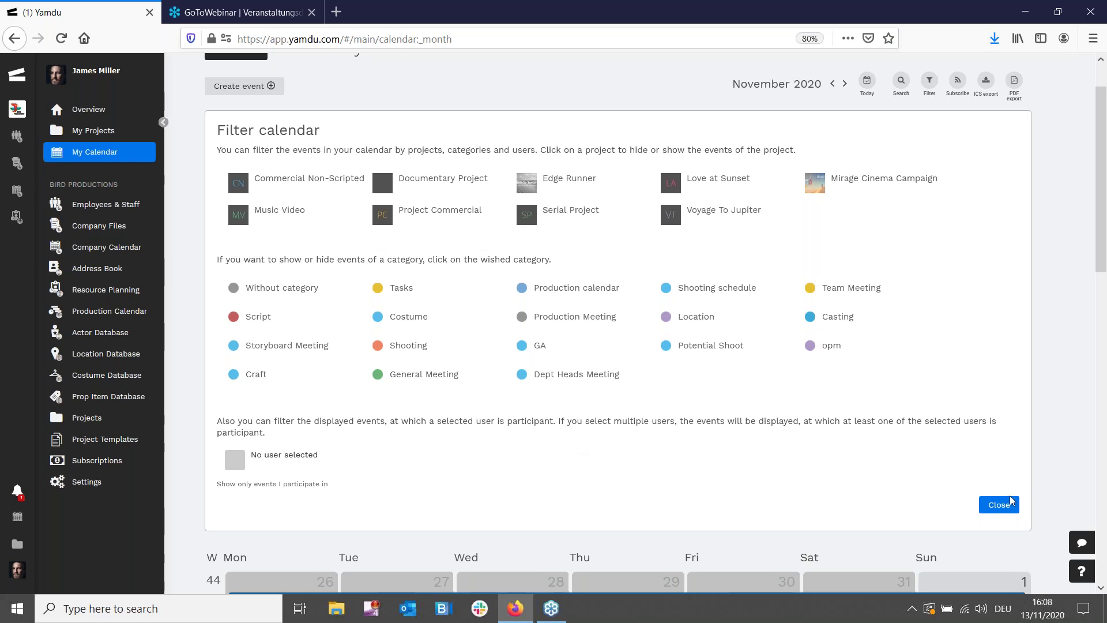
left_click(1000, 514)
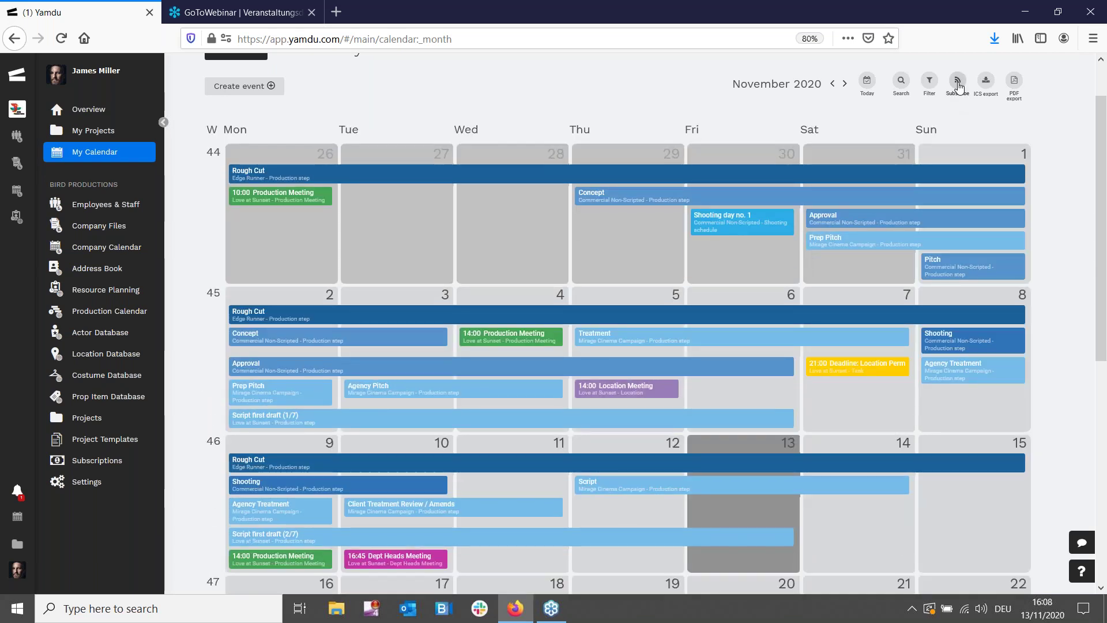
left_click(957, 83)
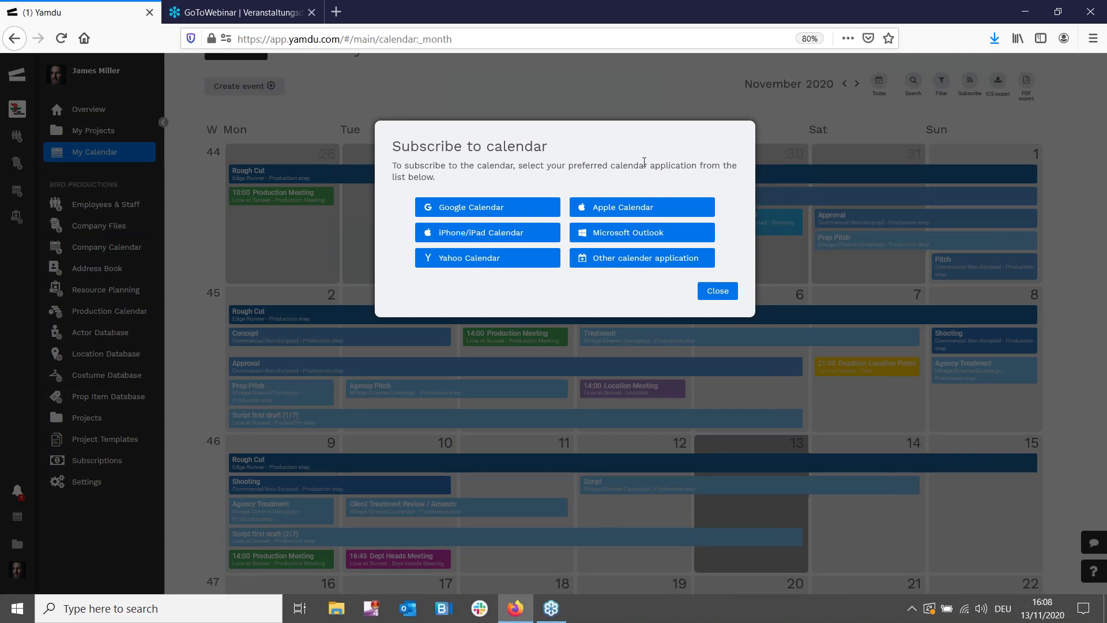
left_click(717, 291)
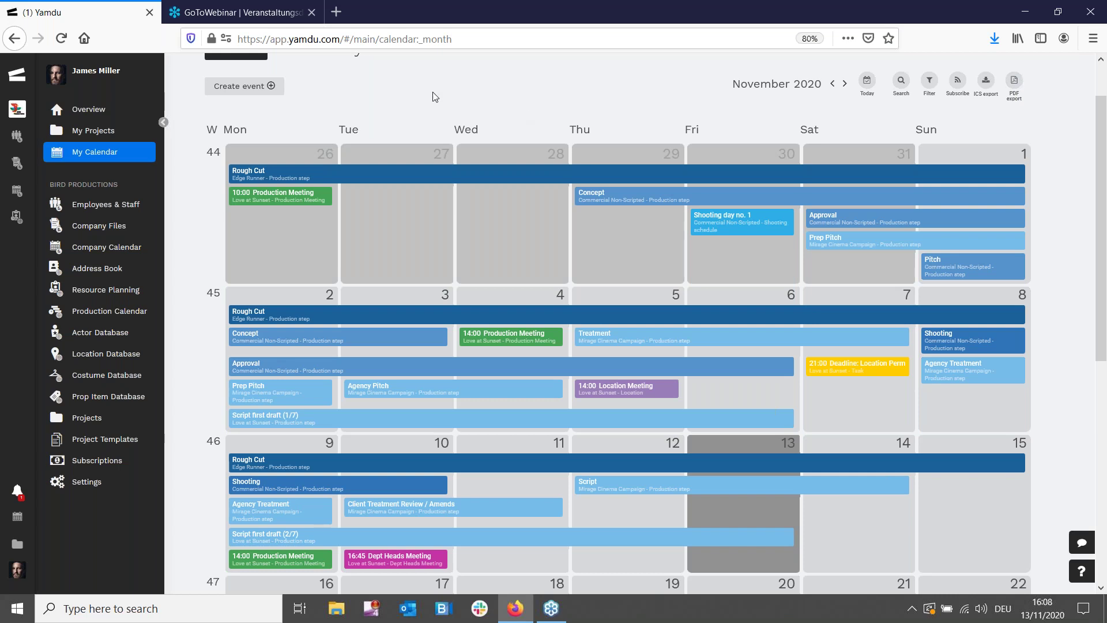
scroll(435, 97, "up", 1)
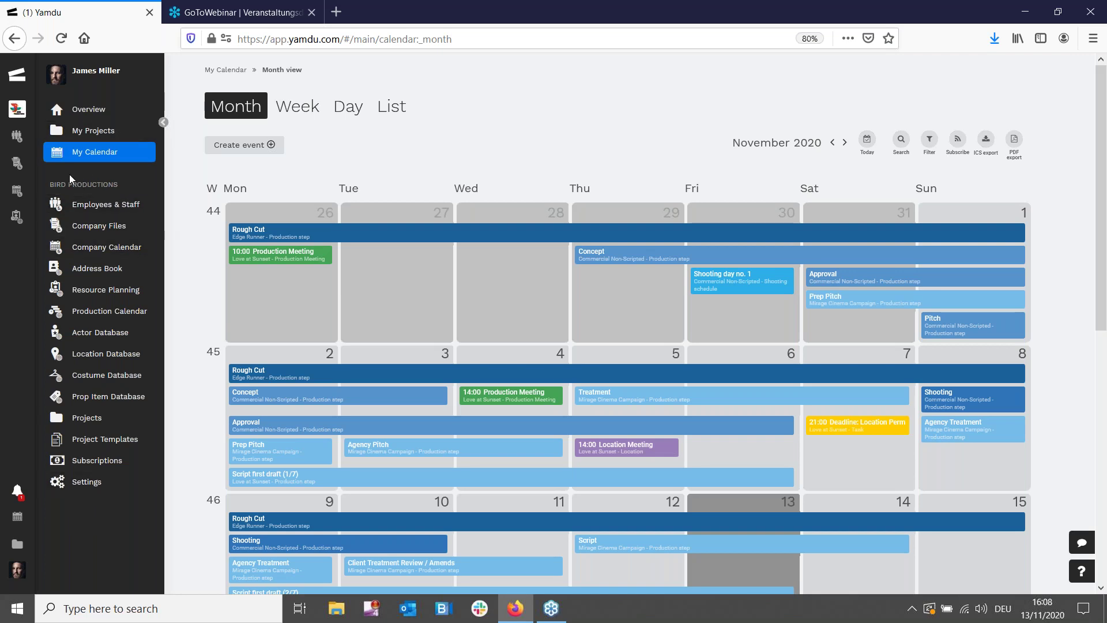
Review the company administrators and staff with their access rights, and open the Company Calendar
left_click(95, 206)
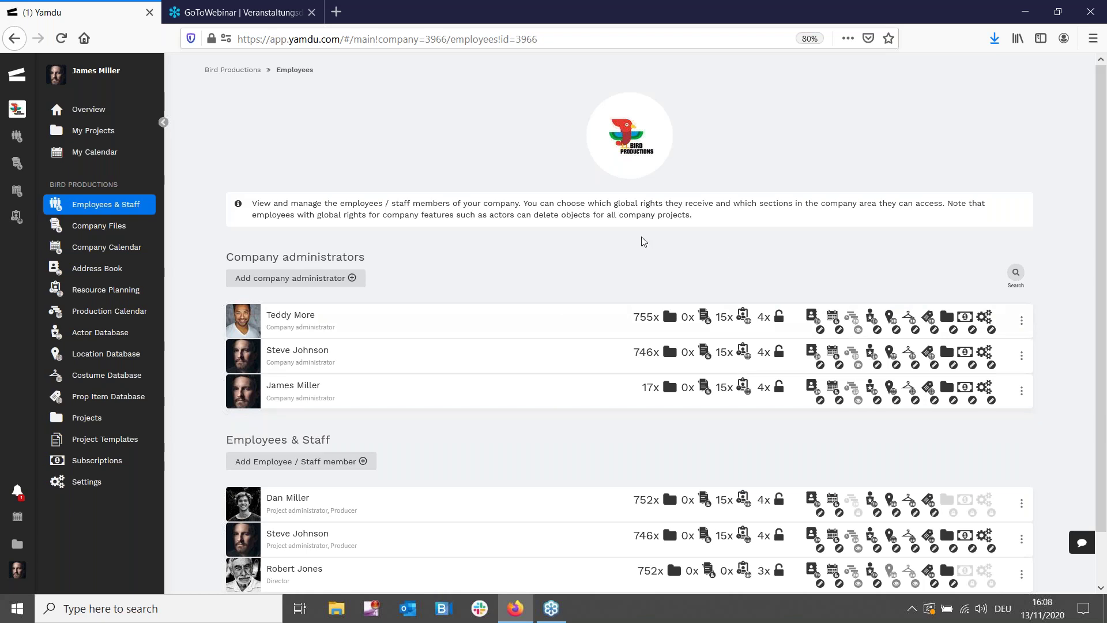
scroll(655, 248, "down", 2)
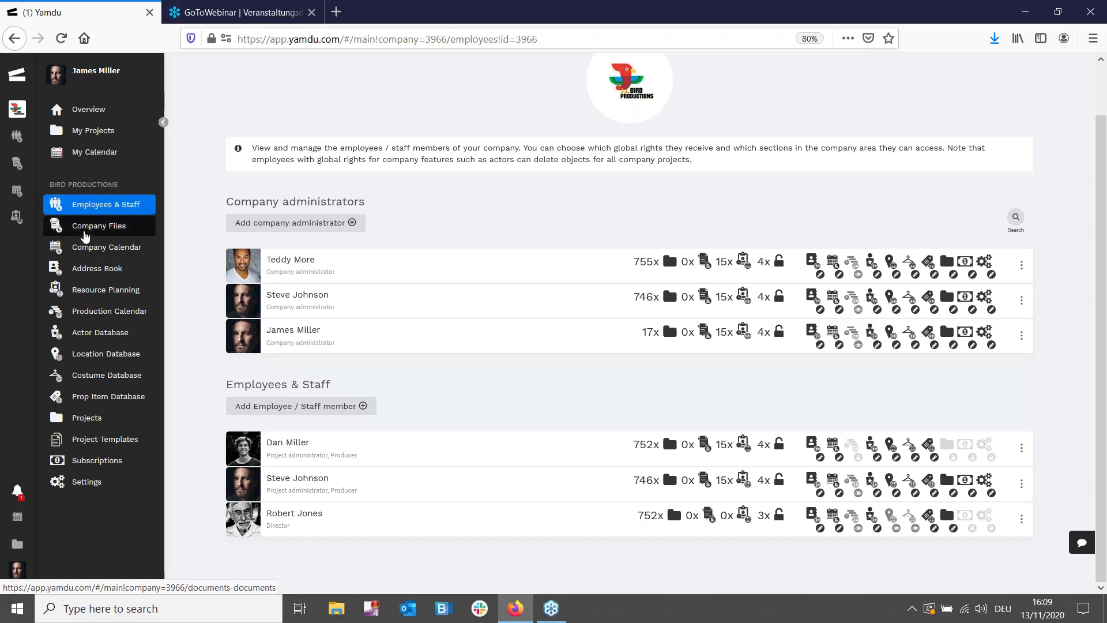
left_click(85, 236)
left_click(108, 247)
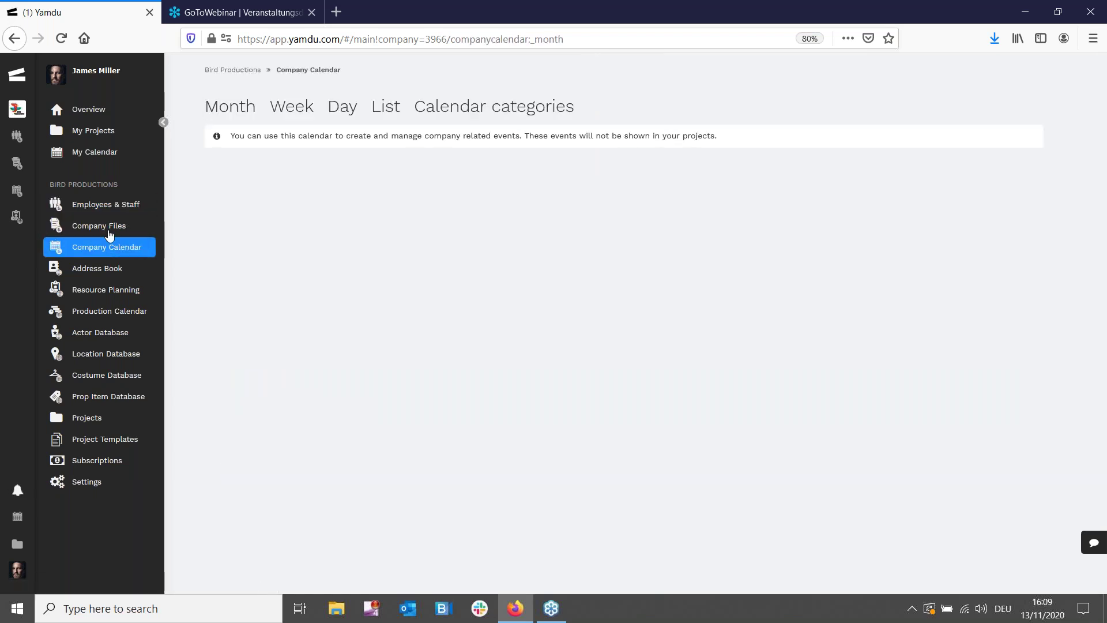
Open the company Address Book and look through its list of contacts
left_click(139, 269)
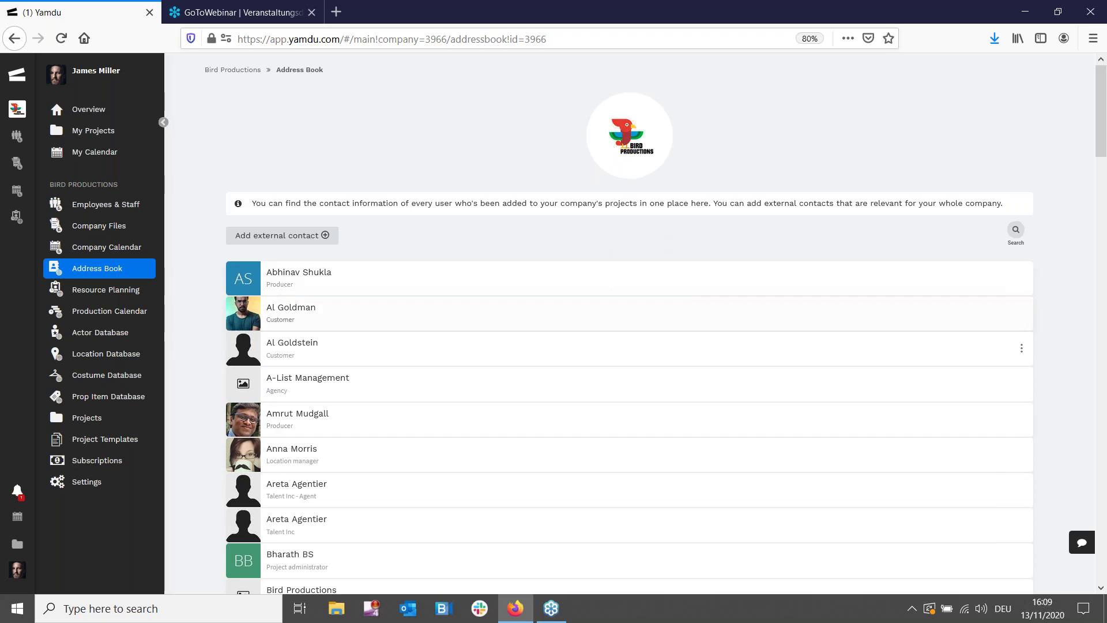
scroll(626, 238, "down", 4)
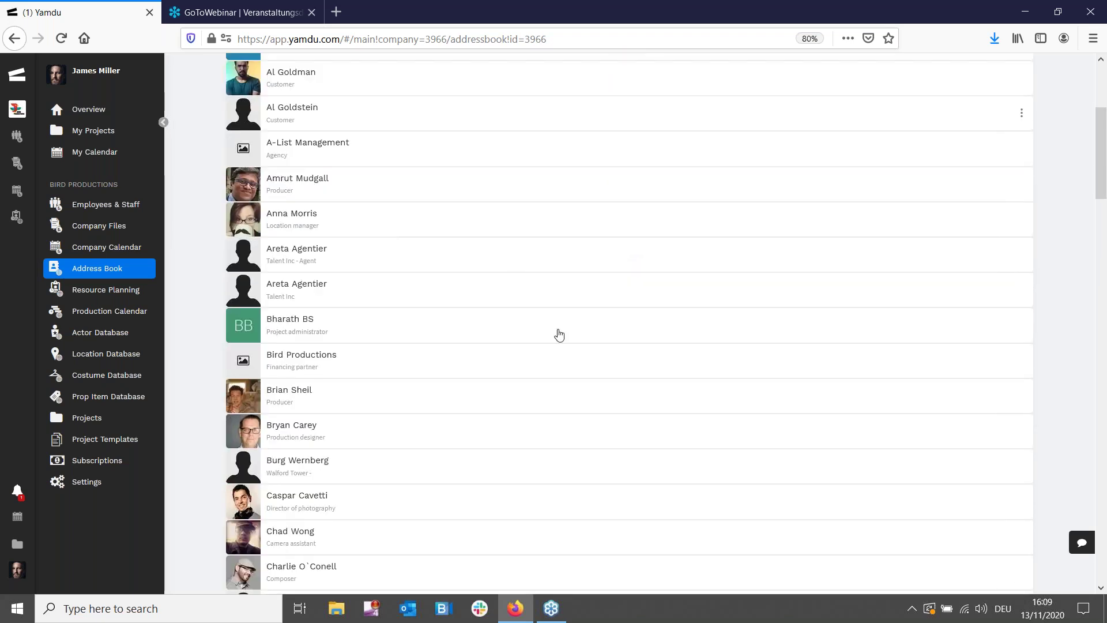
scroll(647, 311, "down", 6)
scroll(647, 321, "up", 7)
scroll(647, 325, "up", 3)
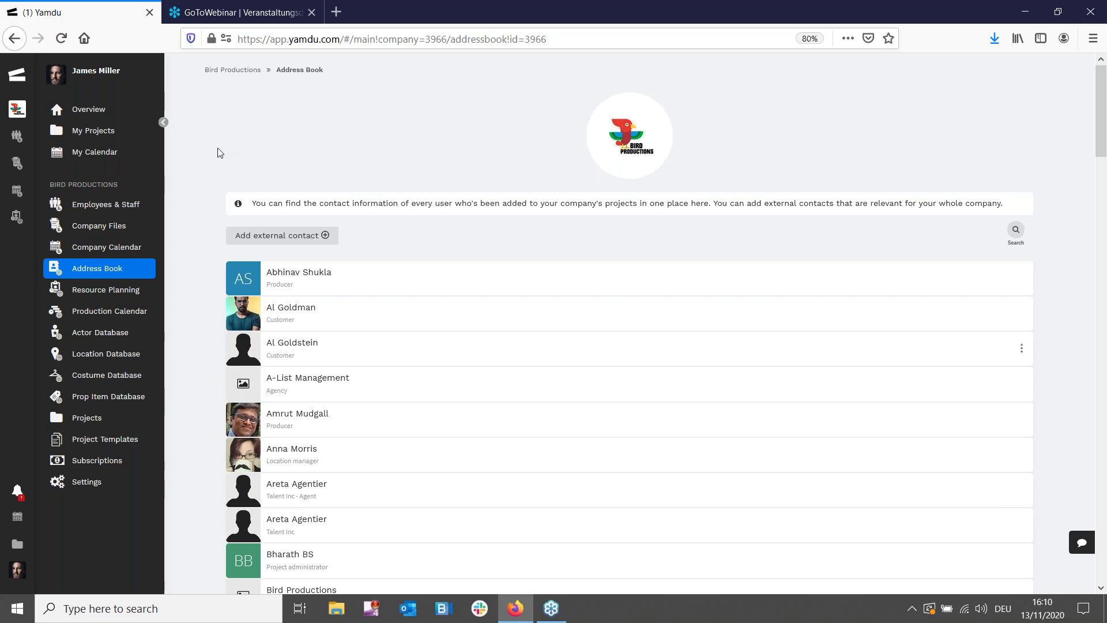
View the resources in Bundle 1 - Location Shoot under Resource Planning, and return to the resource categories
left_click(117, 295)
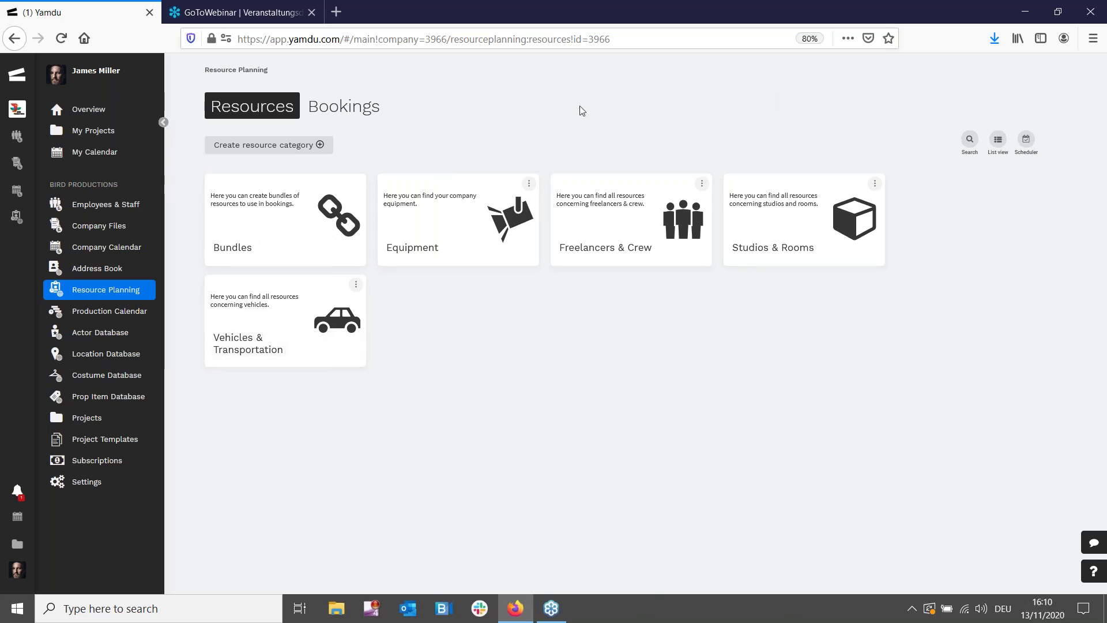
left_click(273, 232)
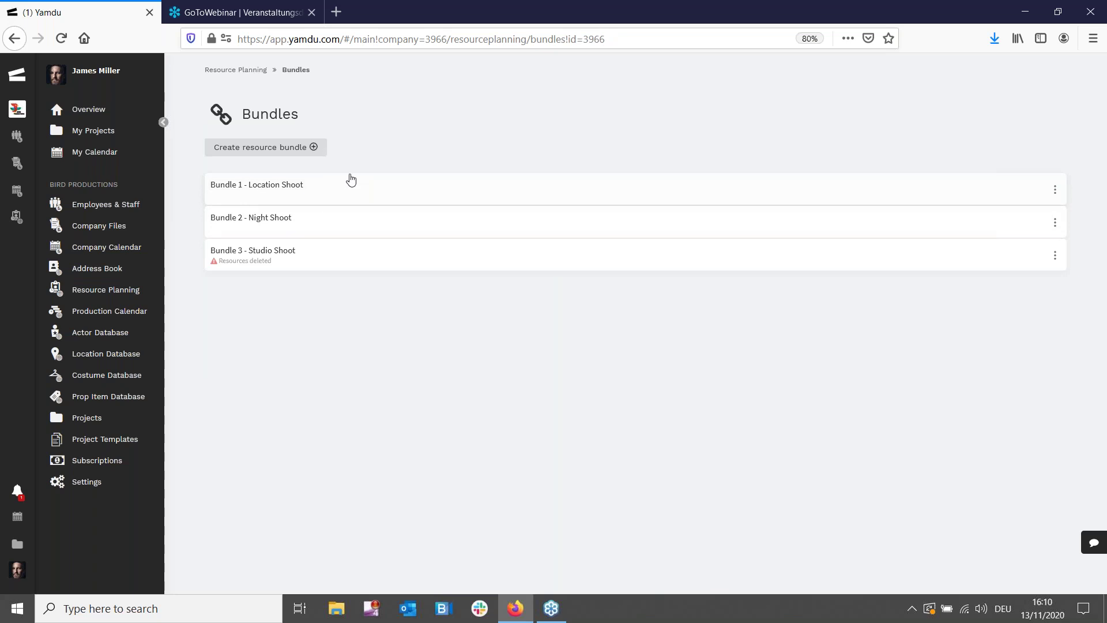
left_click(377, 189)
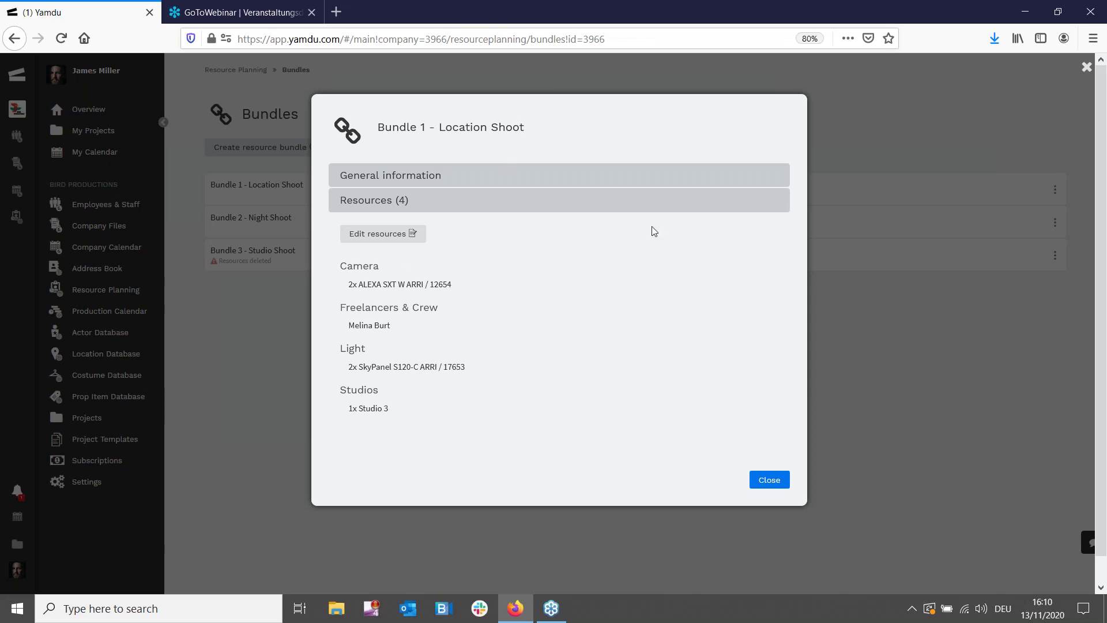
left_click(770, 484)
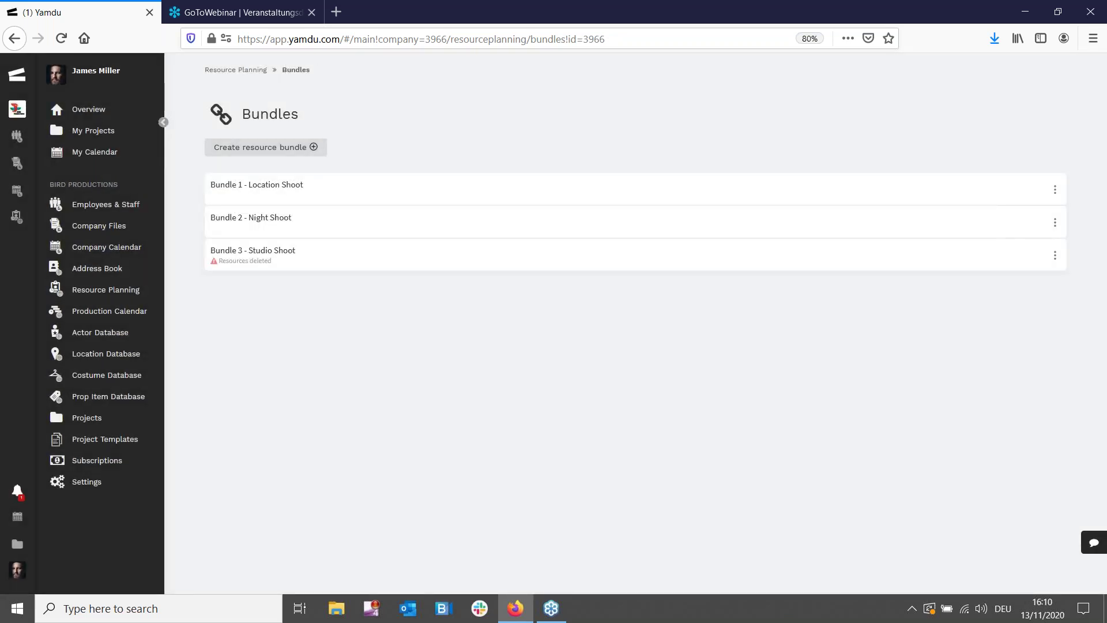
left_click(235, 70)
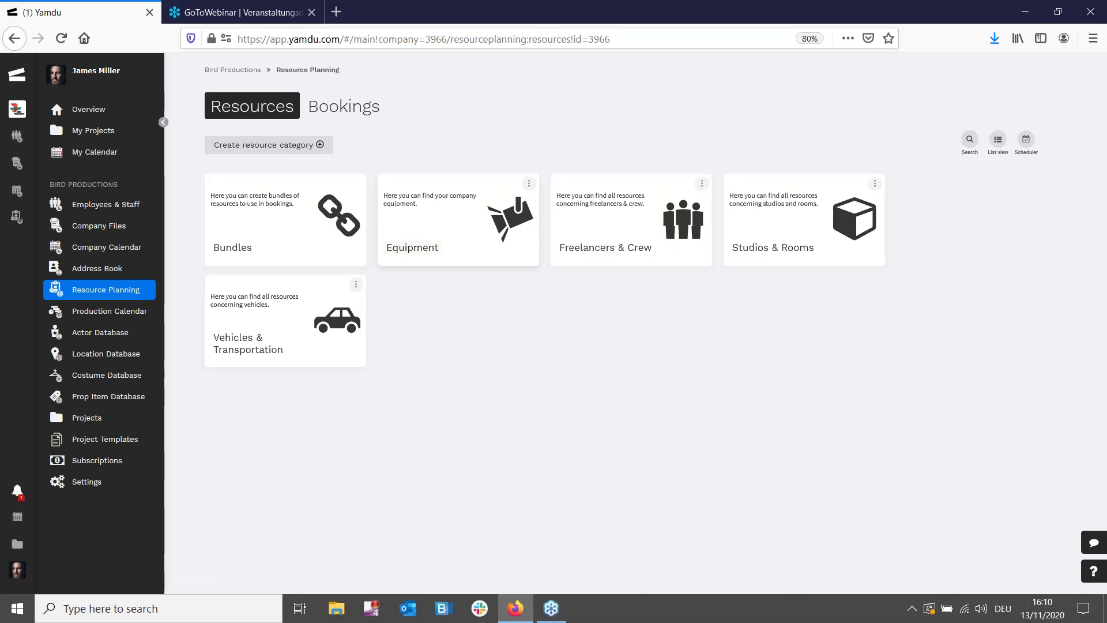
Show the Equipment category in the scheduler with the Camera bookings expanded on a month-by-month timeline
left_click(437, 221)
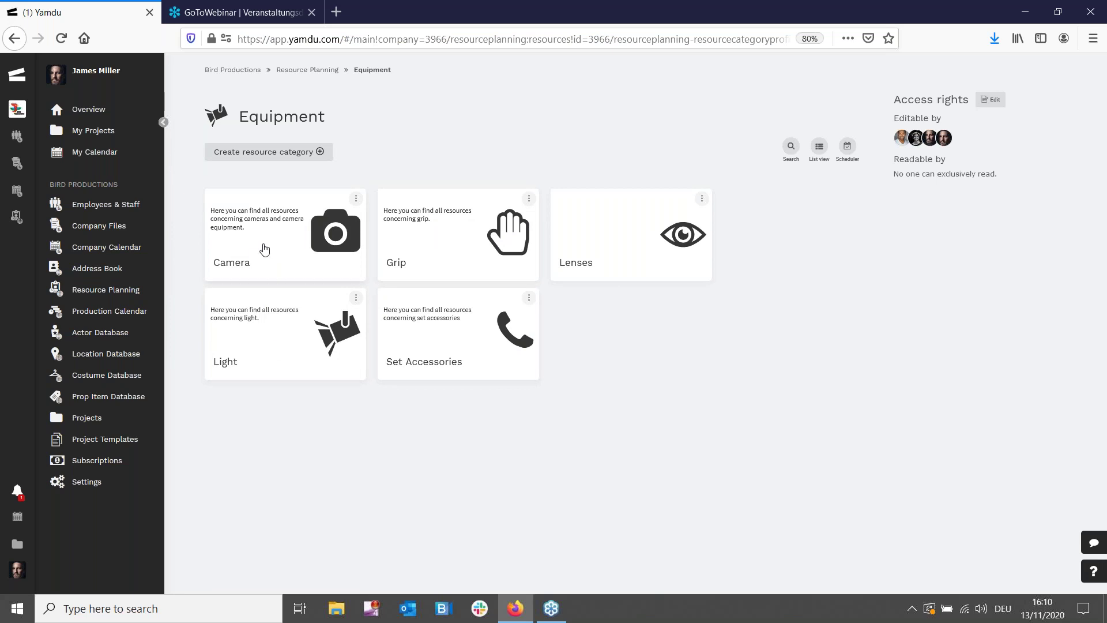
left_click(846, 146)
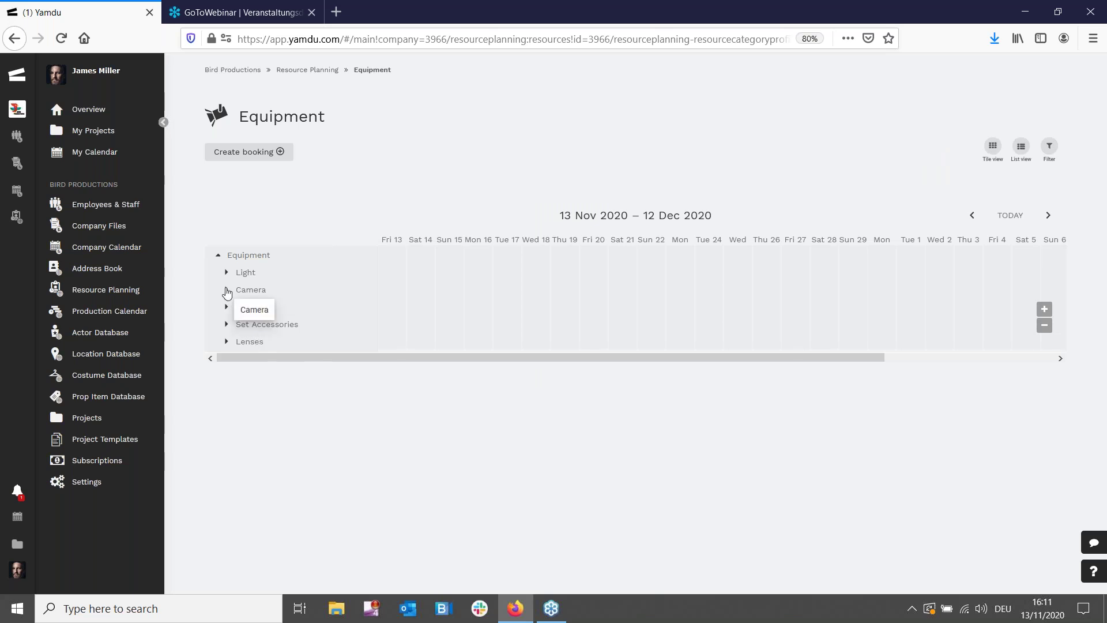
left_click(226, 289)
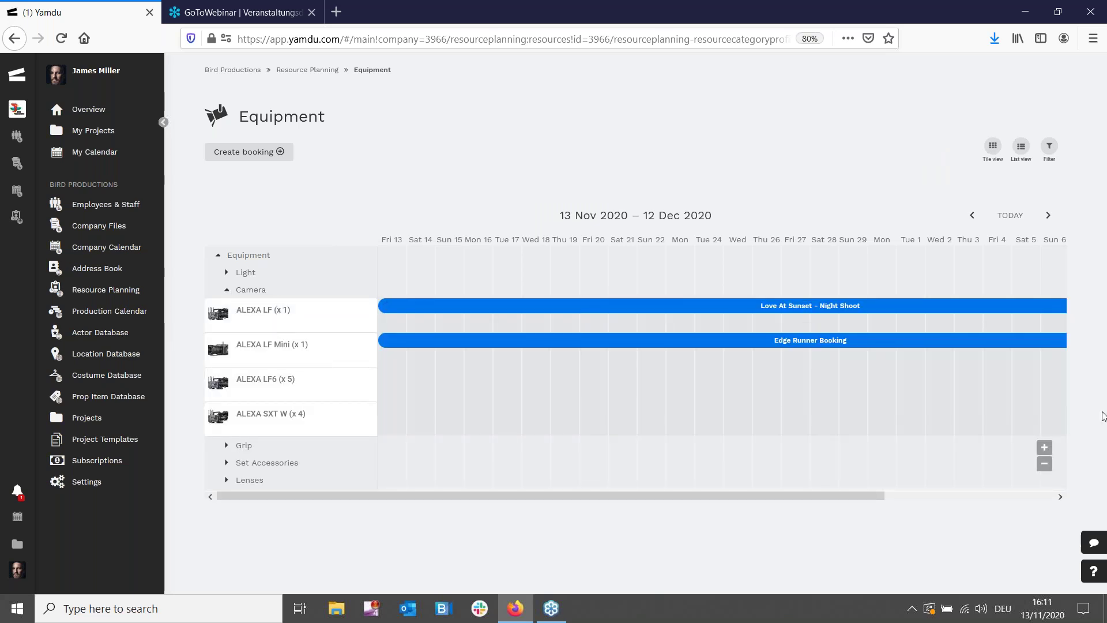
left_click(1044, 464)
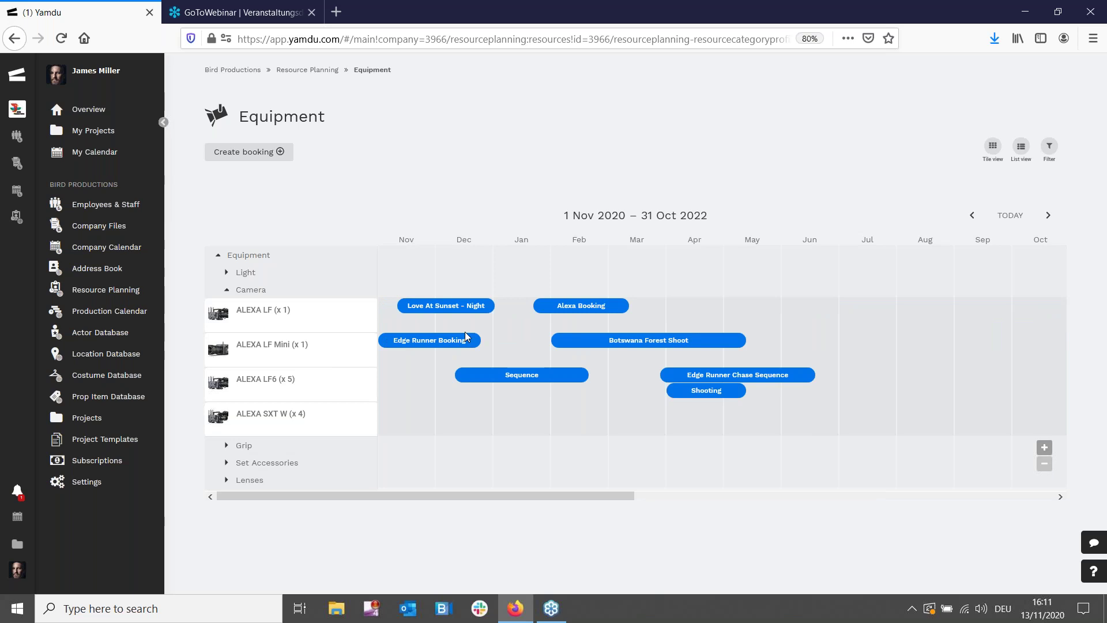
Try moving the Alexa Booking to overlap the Love At Sunset booking on the ALEXA LF, and put it back in late January
left_click_drag(570, 305, 490, 314)
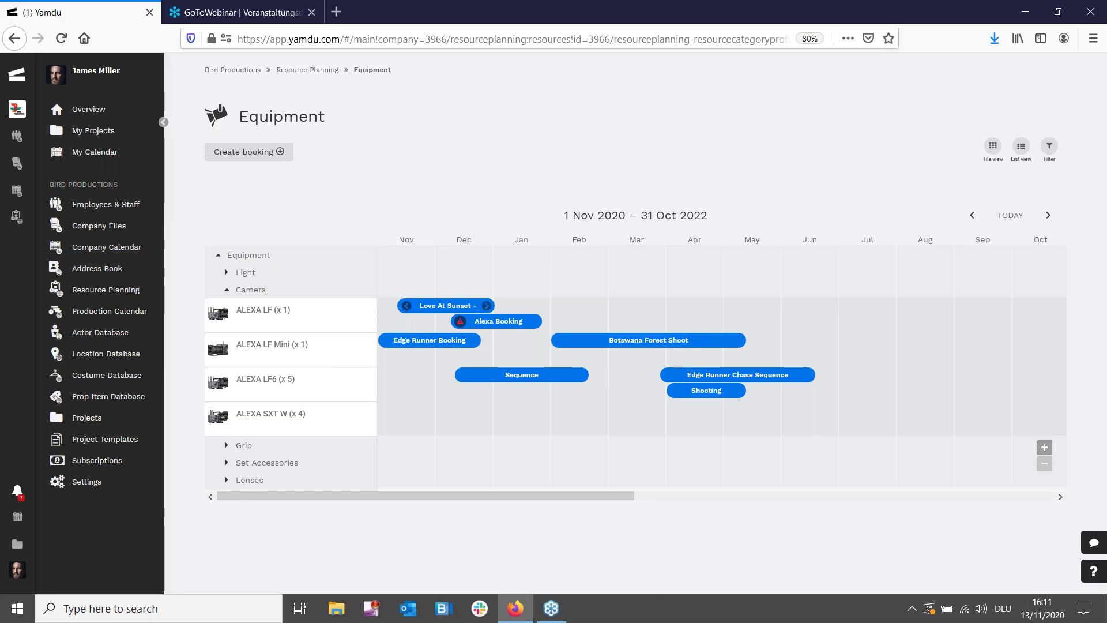
mouse_move(474, 314)
left_click(1044, 448)
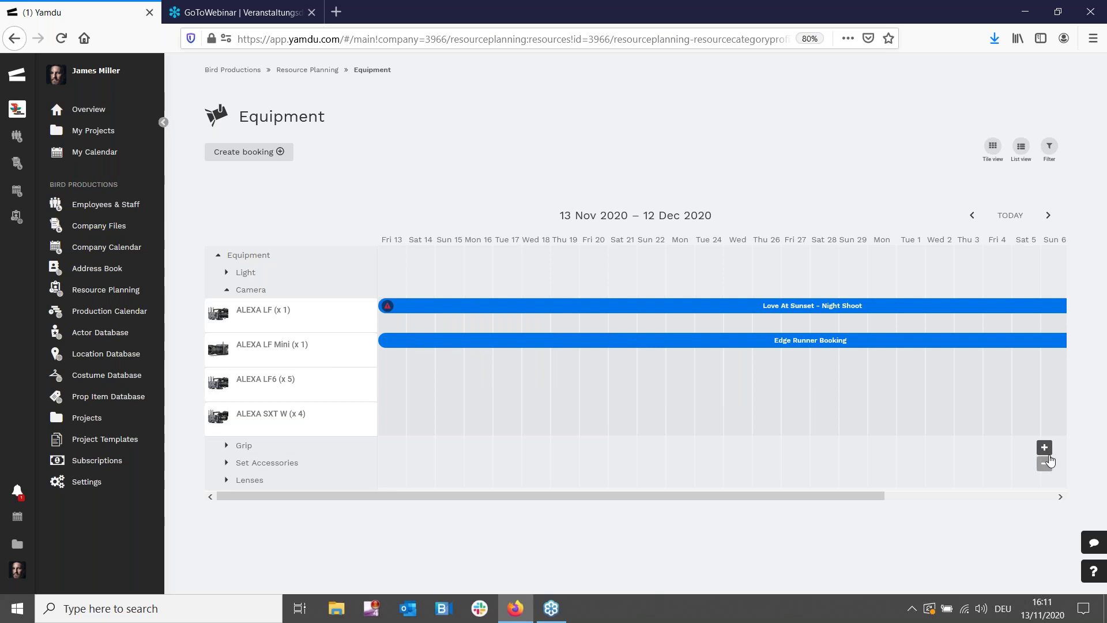
left_click(1044, 463)
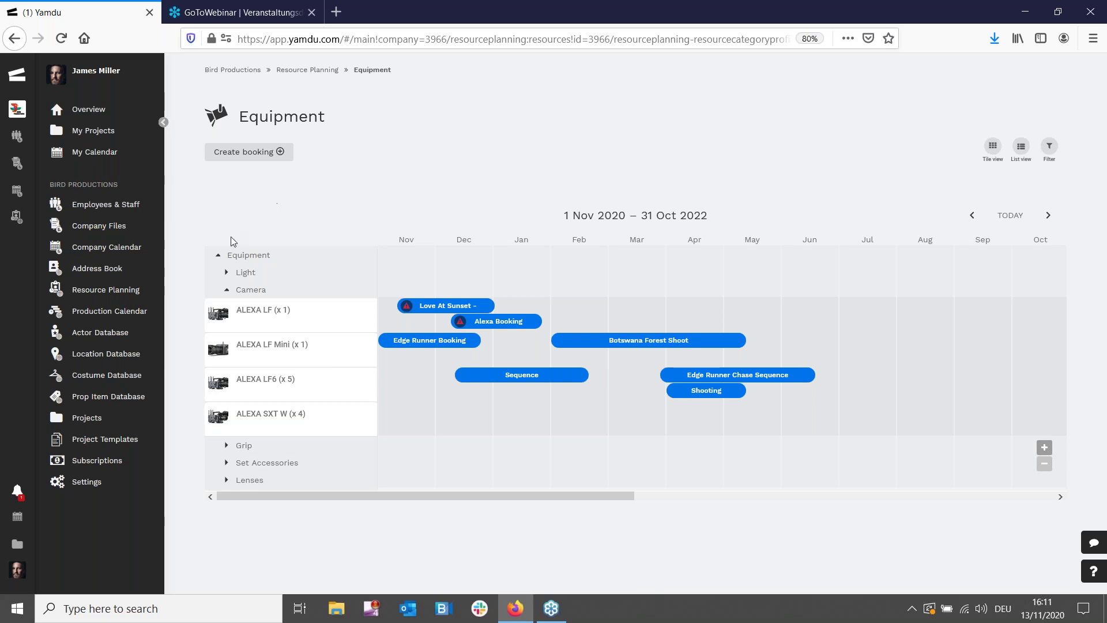
left_click_drag(490, 321, 554, 324)
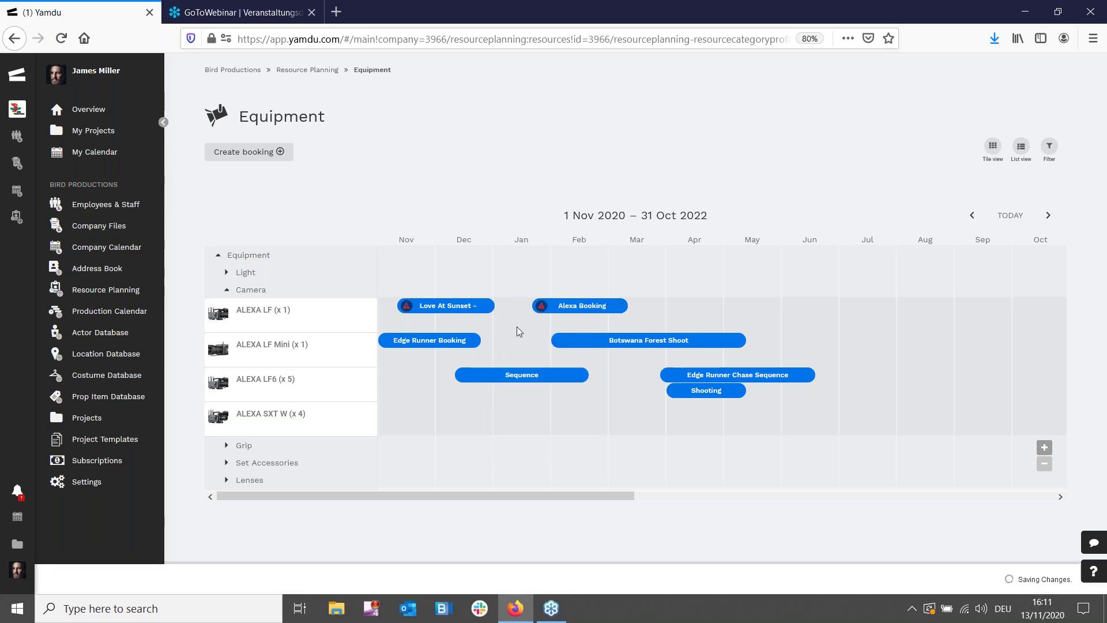
Open the ALEXA LF from the Camera category's tile view and examine its general information
left_click(993, 146)
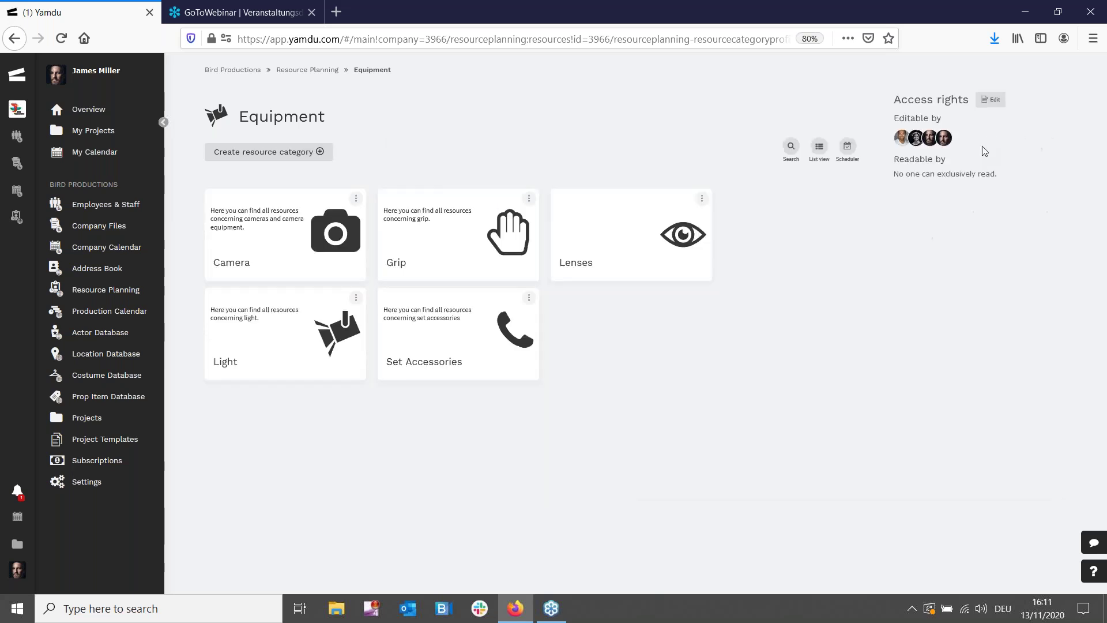
left_click(264, 243)
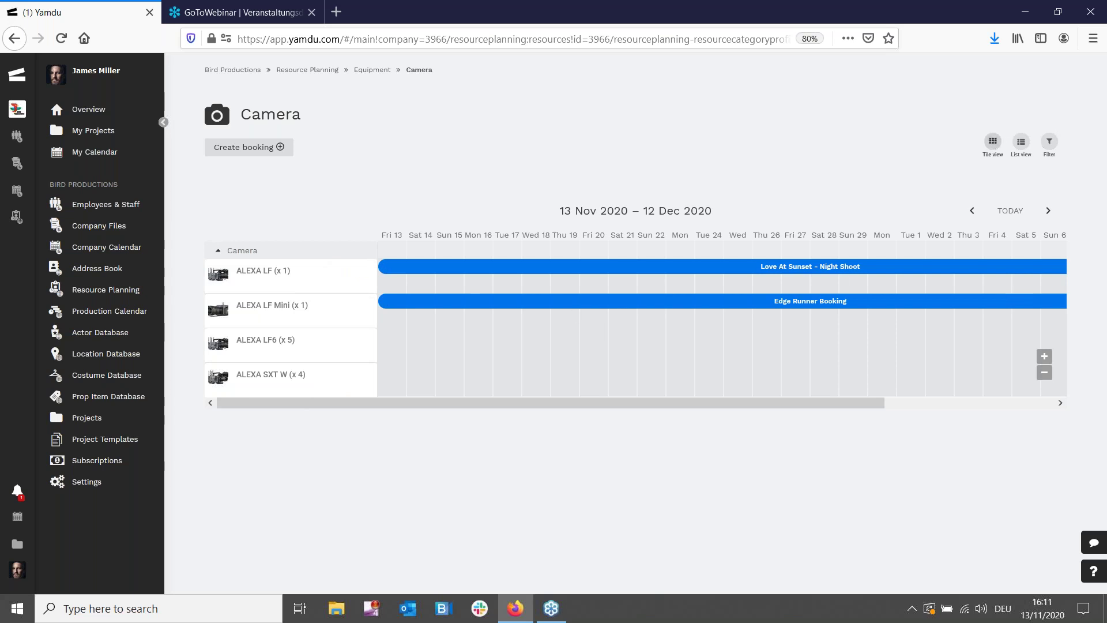
left_click(992, 141)
left_click(237, 234)
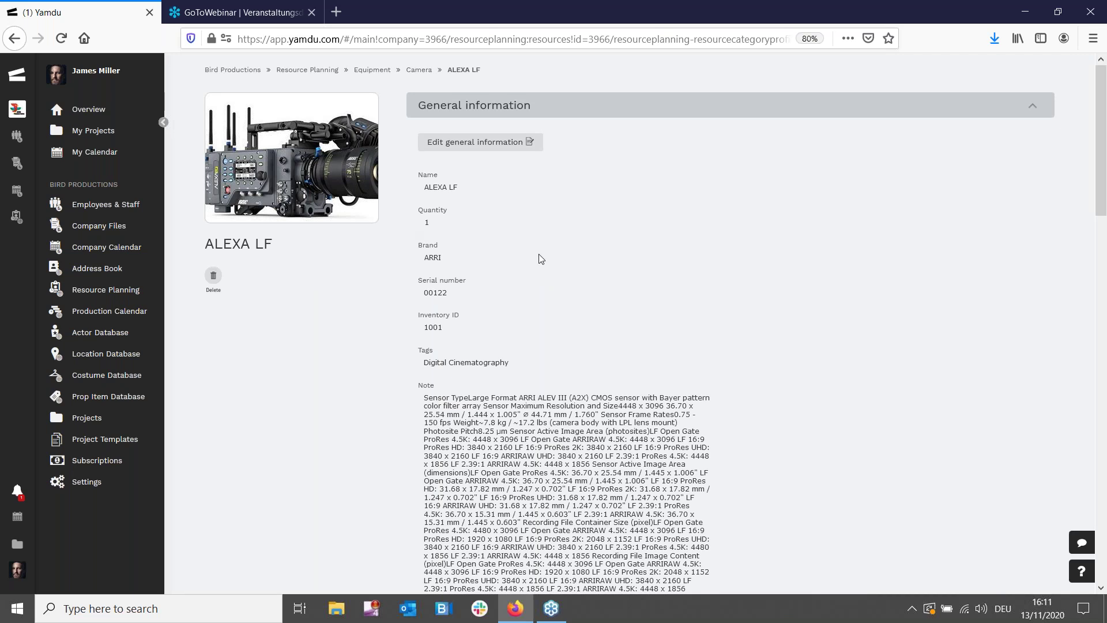
scroll(776, 217, "down", 2)
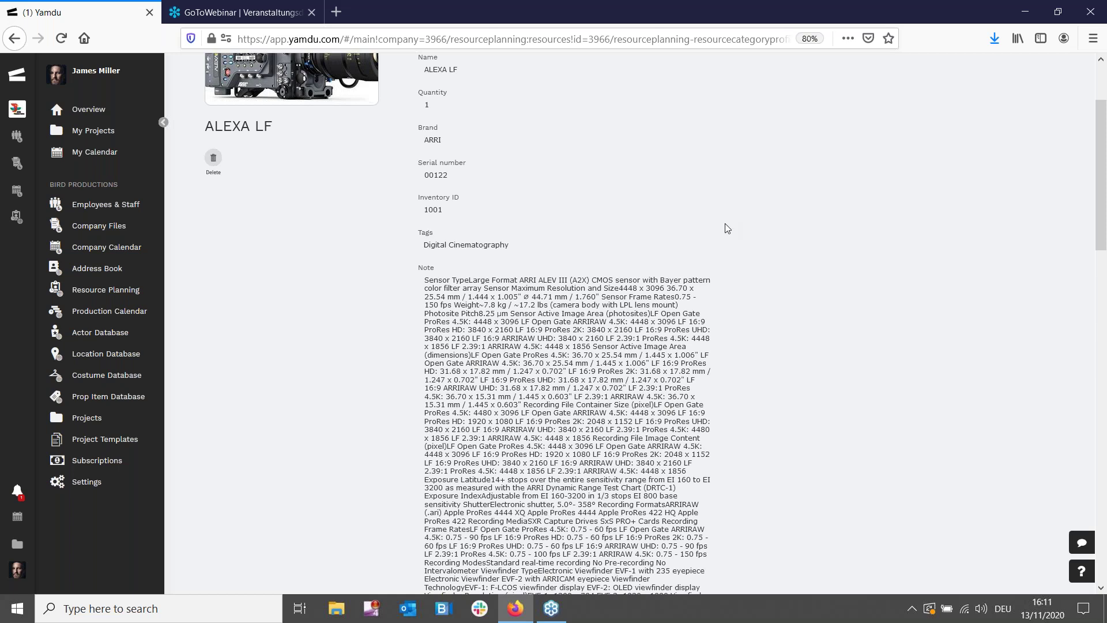
Examine the ALEXA LF's technical note, images and files, bookings, bundles, and comments
scroll(767, 309, "down", 4)
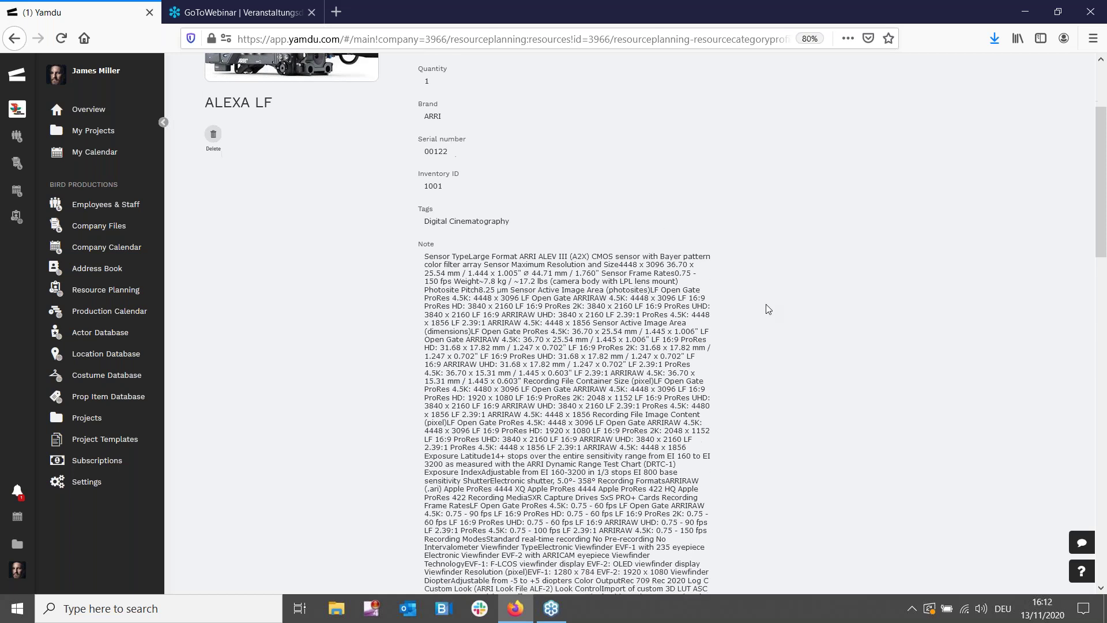
scroll(768, 309, "down", 10)
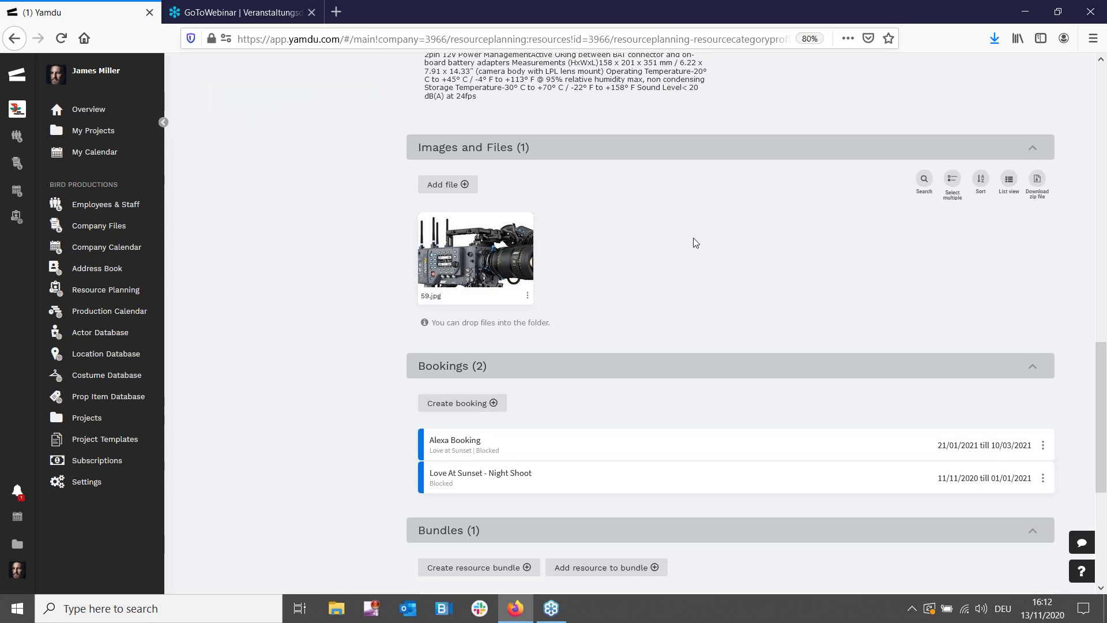
scroll(692, 238, "down", 3)
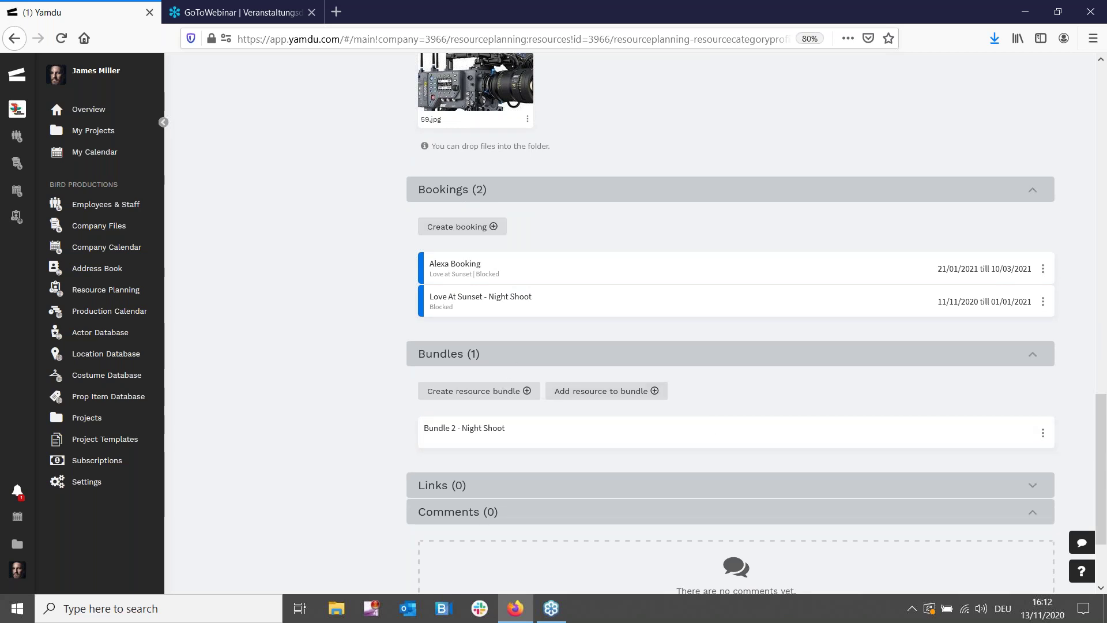
scroll(560, 372, "down", 2)
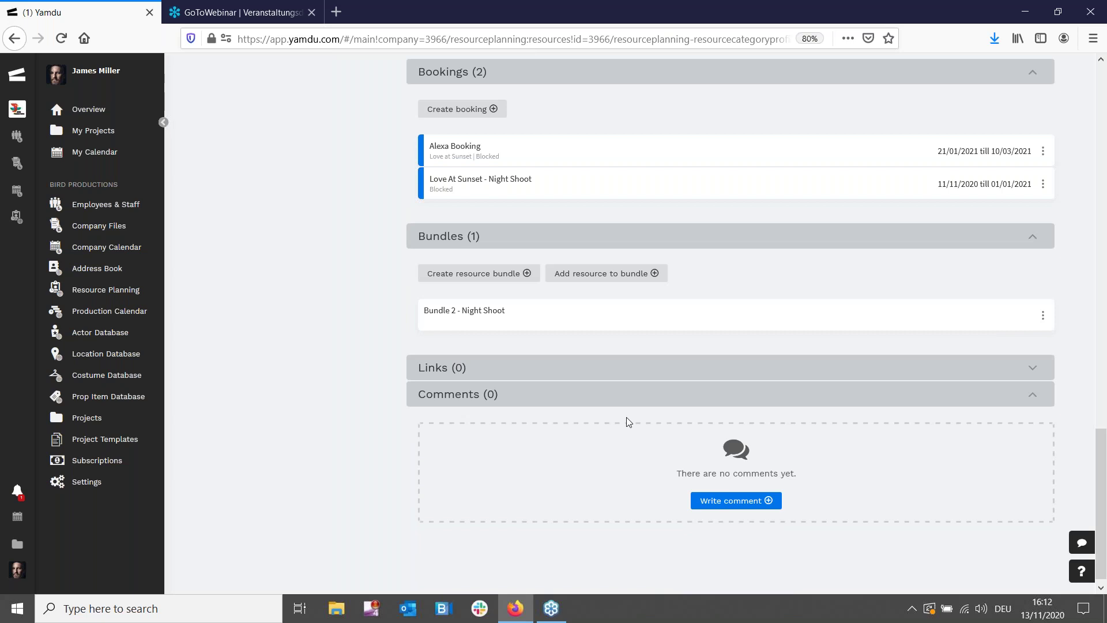
scroll(628, 422, "up", 20)
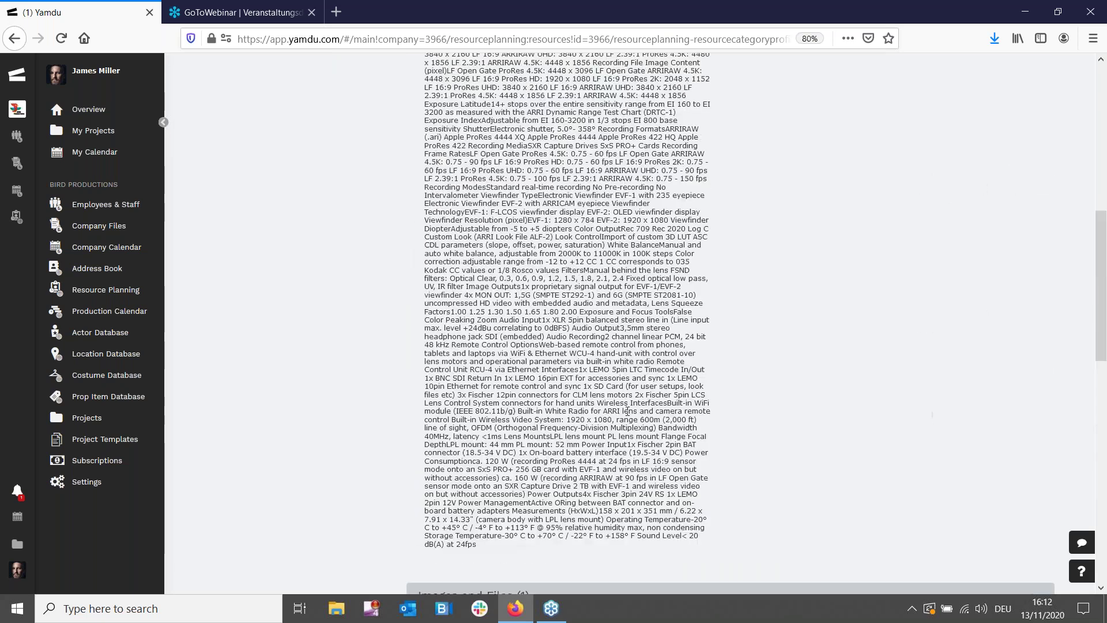
scroll(636, 402, "up", 2)
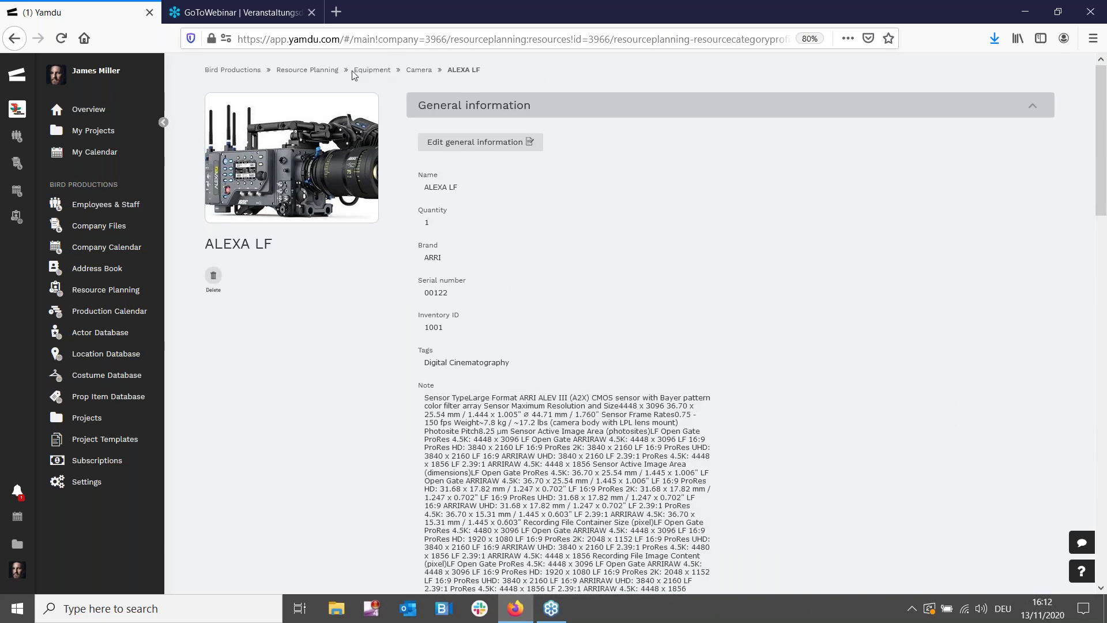
Go back to the Resource Planning categories and show the Freelancers & Crew resources as tiles
left_click(372, 69)
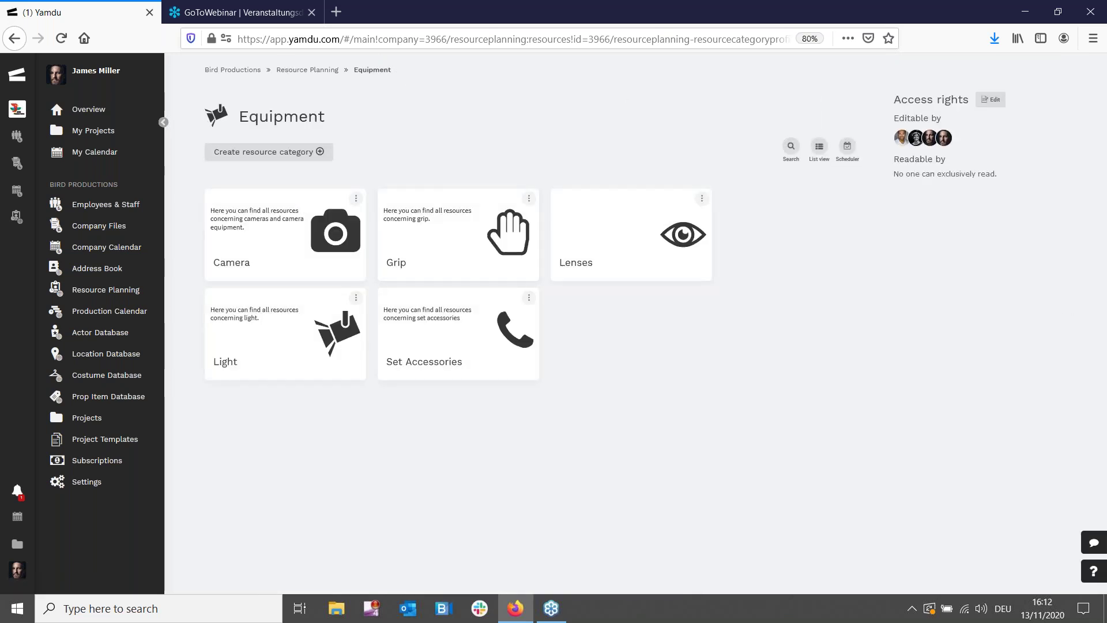
left_click(308, 70)
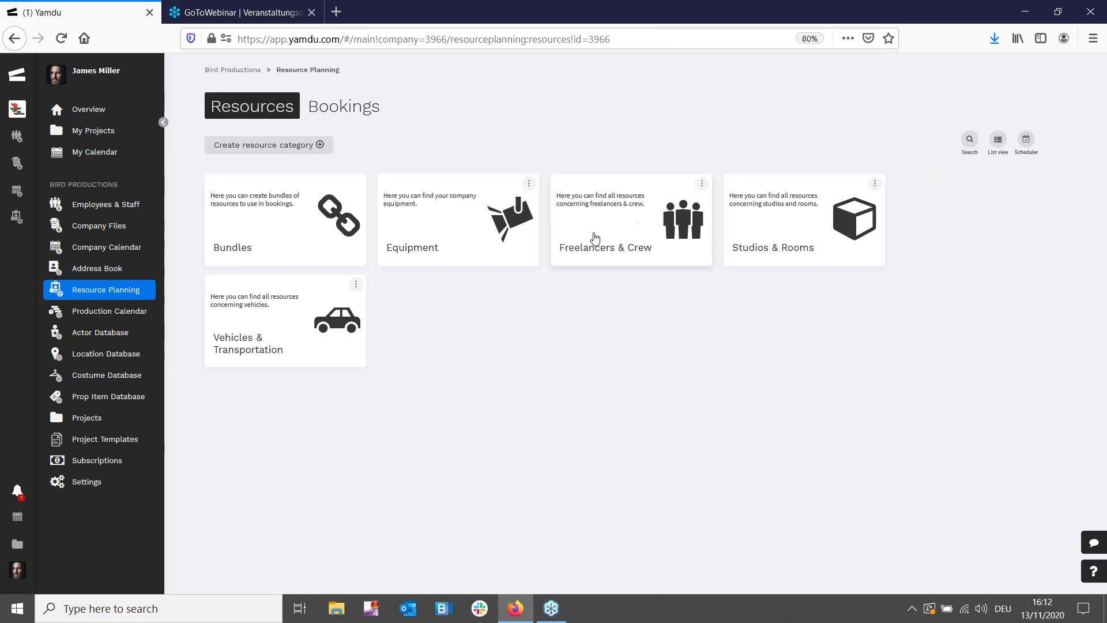
left_click(595, 236)
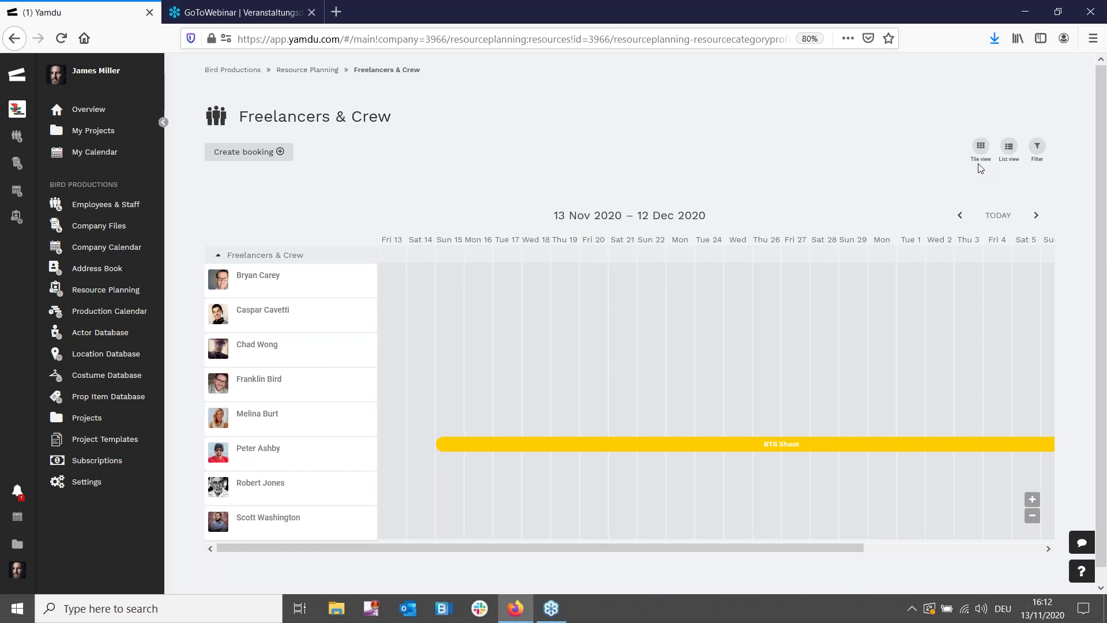
left_click(980, 146)
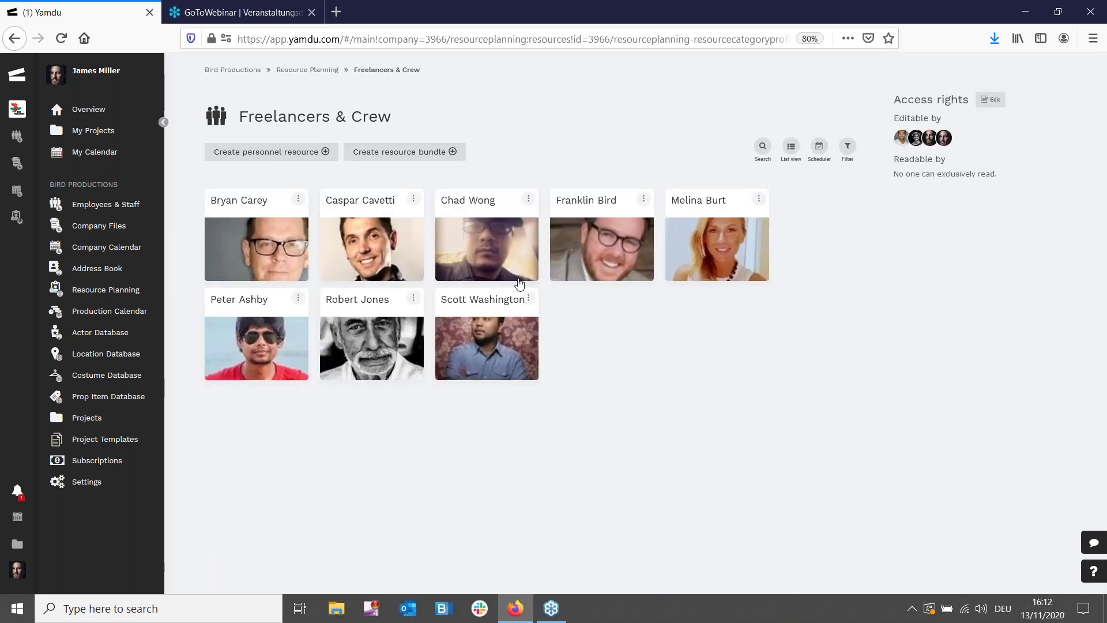
Review the creation form for a personnel resource in Freelancers & Crew, and leave it without creating anything
left_click(293, 151)
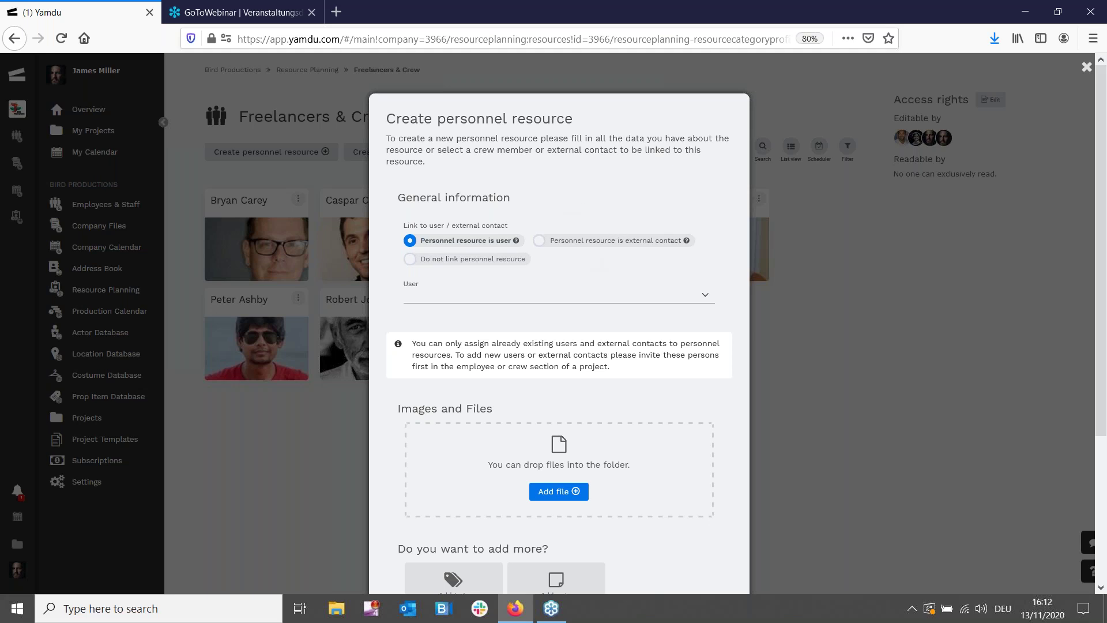
scroll(630, 373, "down", 3)
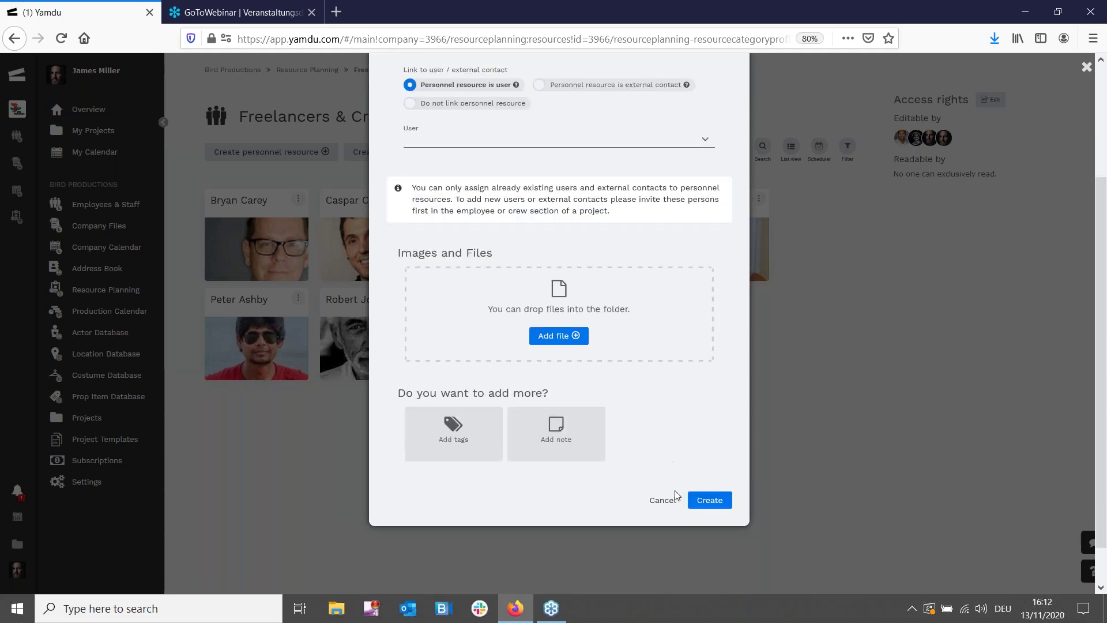
left_click(663, 501)
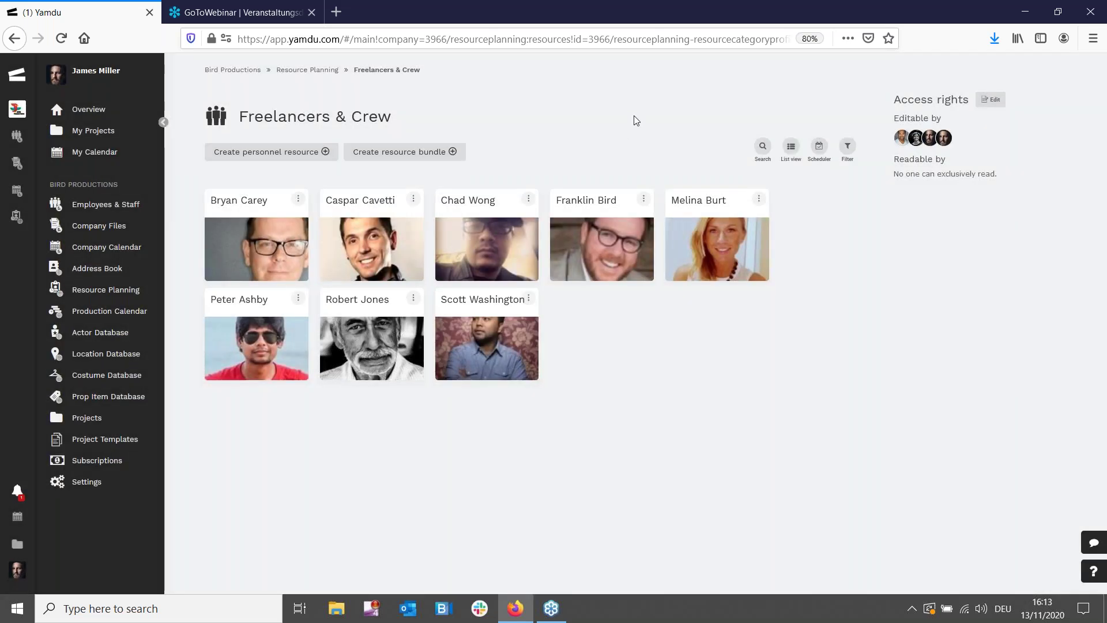
Open the scheduler of the Studios subcategory within Studios & Rooms
left_click(308, 71)
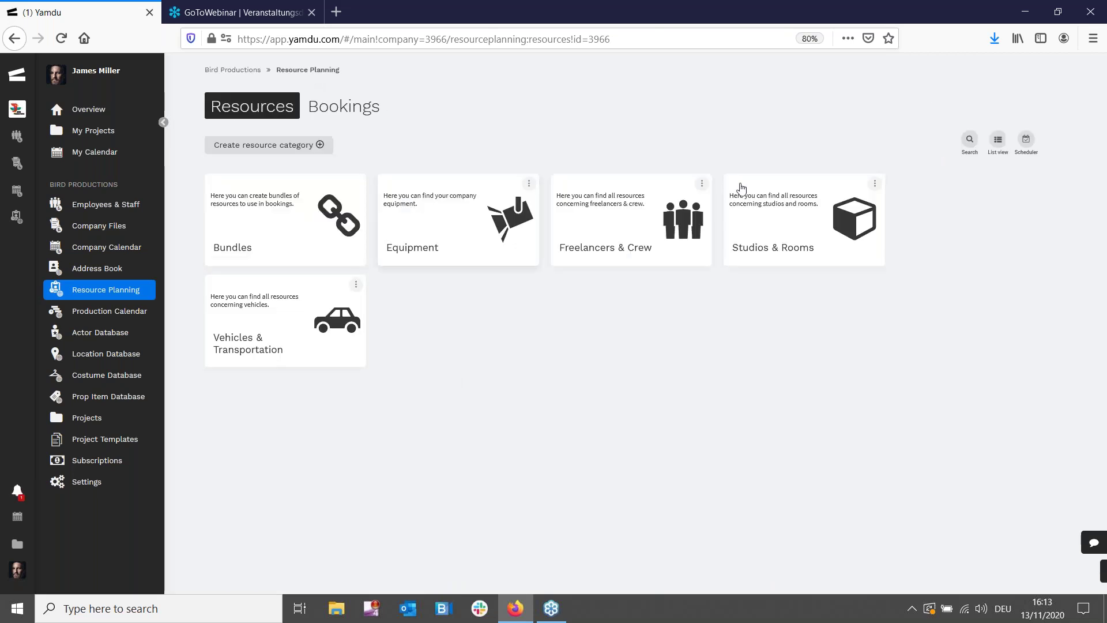
left_click(778, 226)
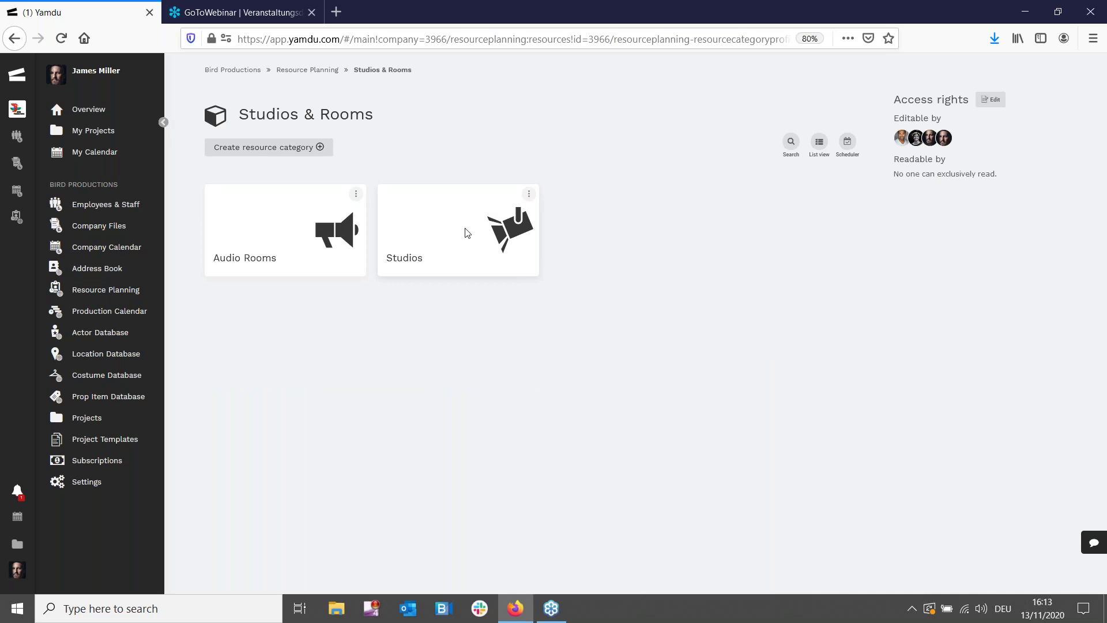
left_click(466, 232)
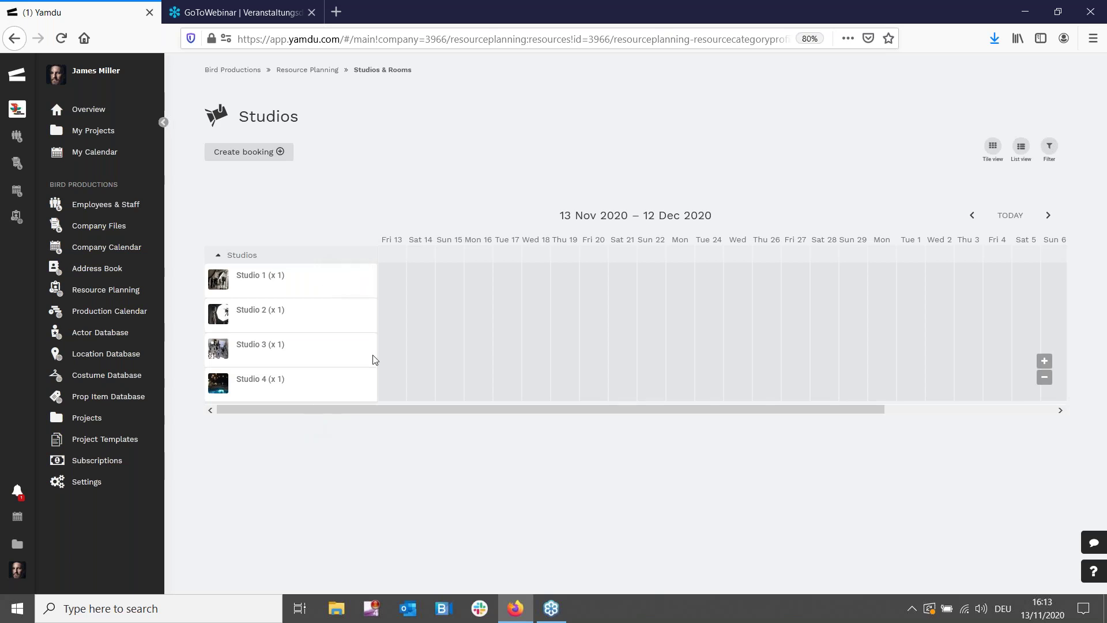
Start a booking for Studio 1 from 14/11/2020 till 23/11/2020 in the scheduler, and discard it
left_click(423, 274)
left_click_drag(505, 283, 663, 280)
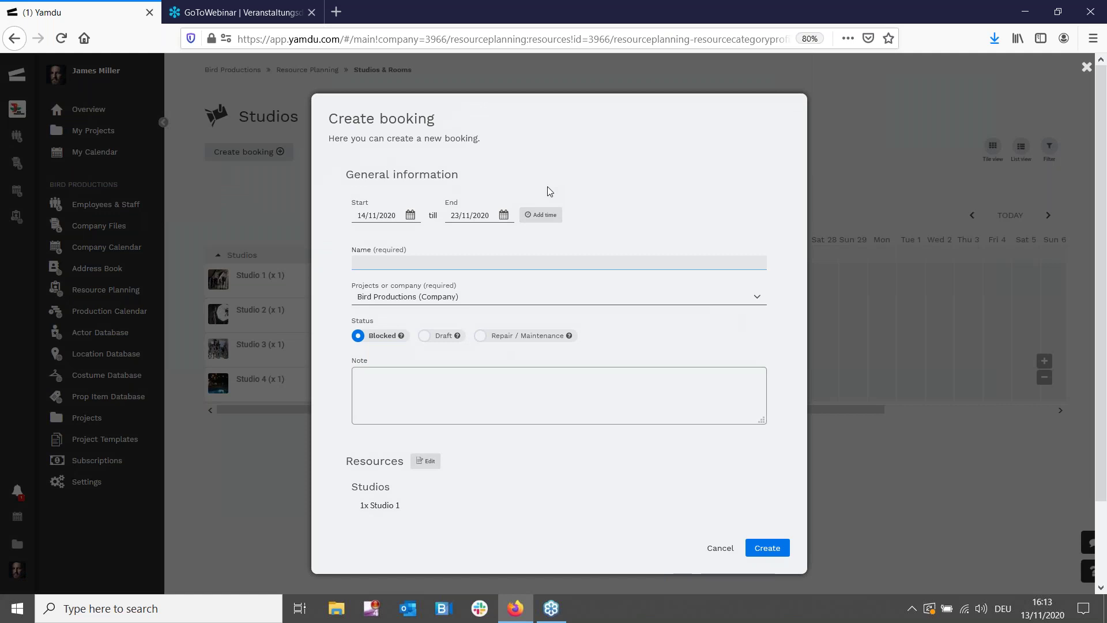
left_click(722, 549)
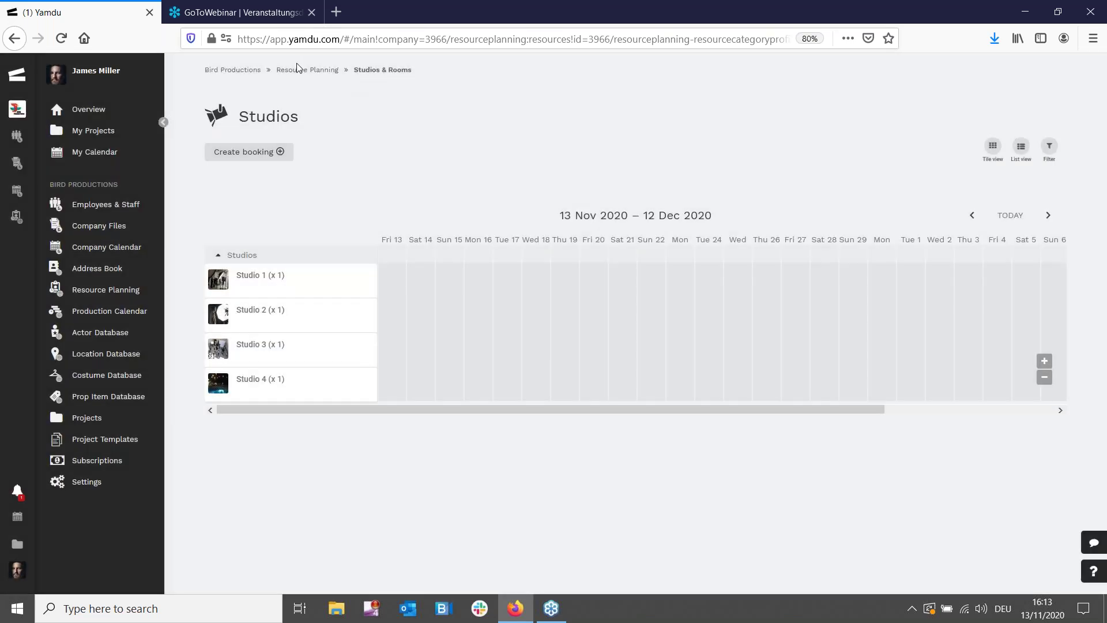
Show all Resource Planning bookings on a timeline zoomed out to a scale of months and calendar weeks
left_click(298, 70)
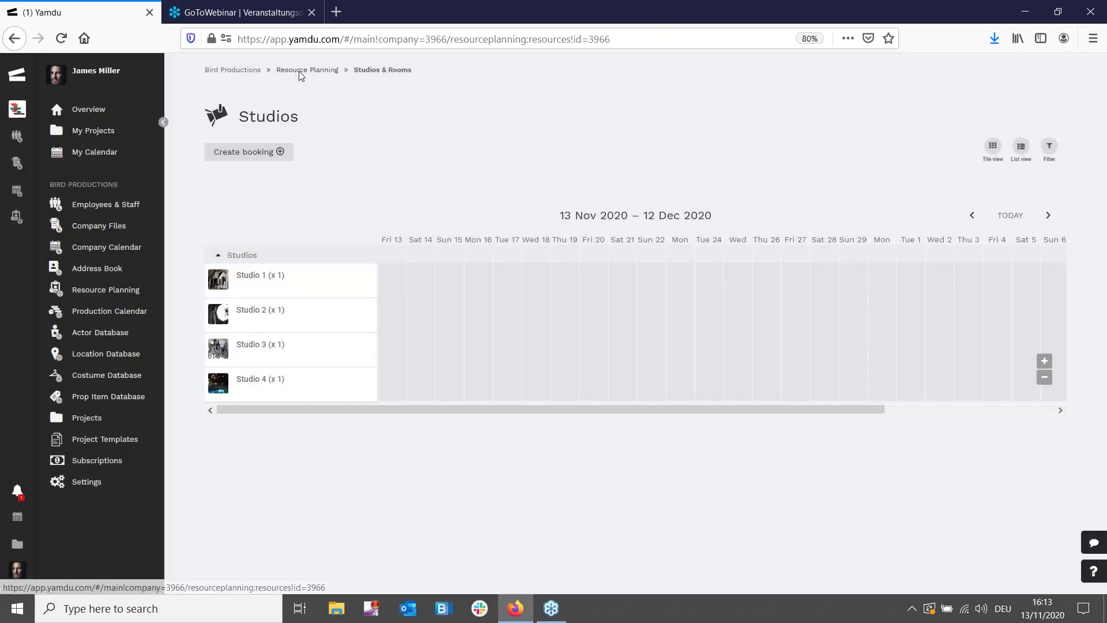
left_click(344, 106)
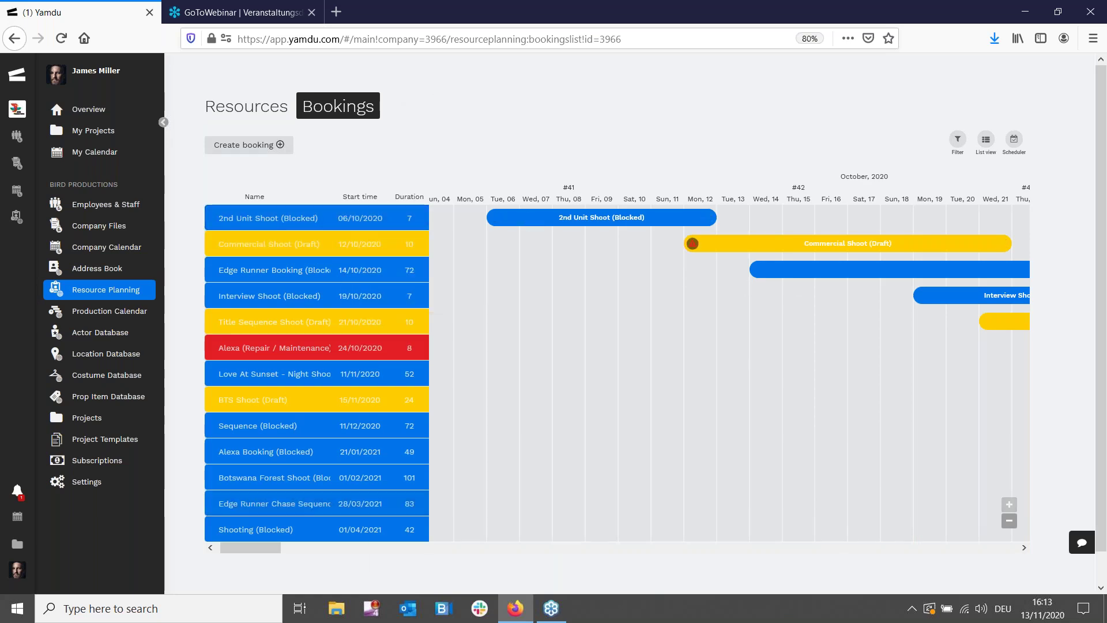
left_click(1013, 526)
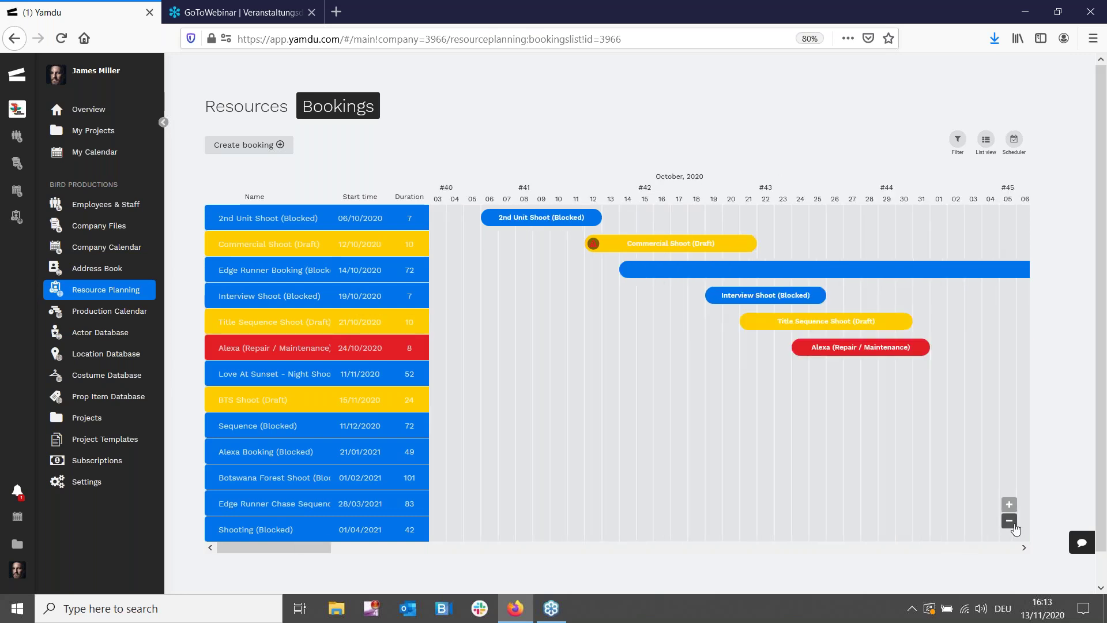
left_click(1010, 522)
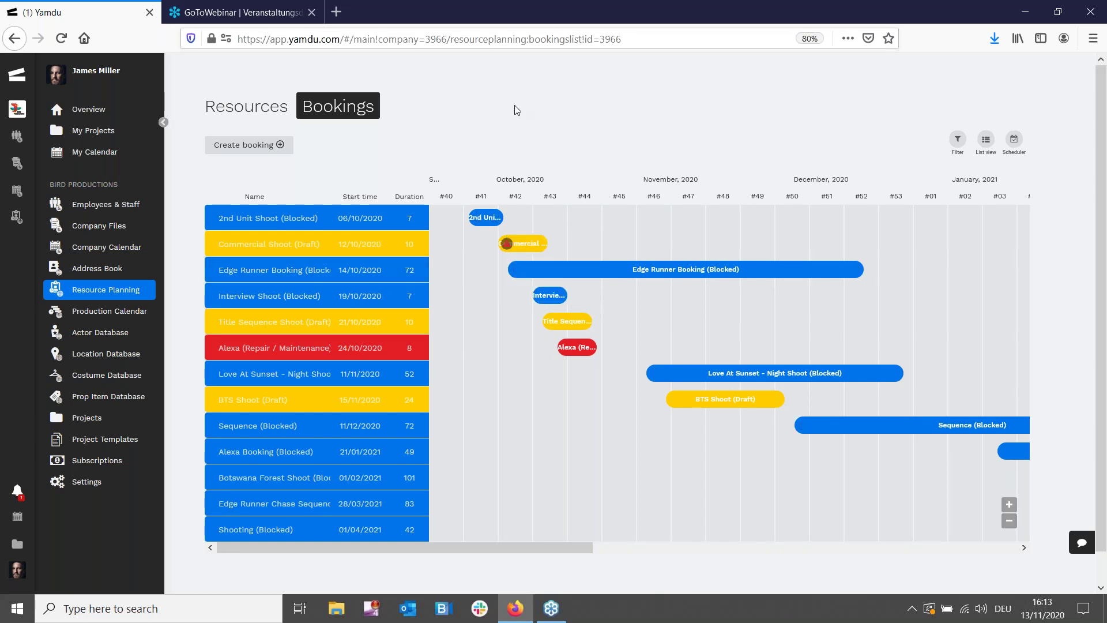
Start a new booking and review the projects and company it can be assigned to
mouse_move(300, 240)
left_click(280, 145)
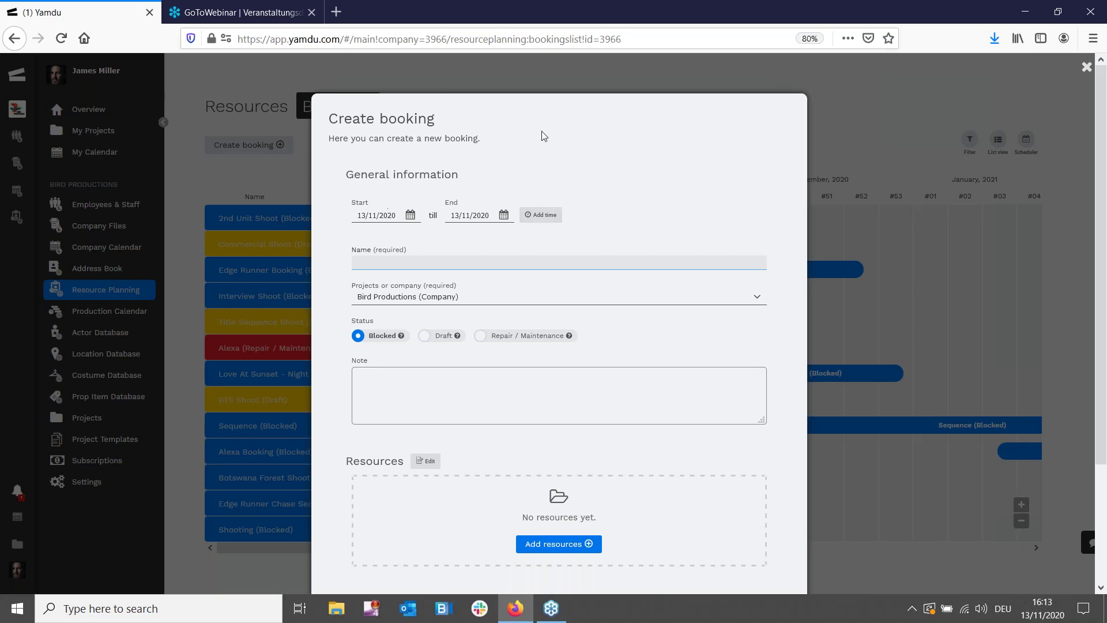
left_click(570, 294)
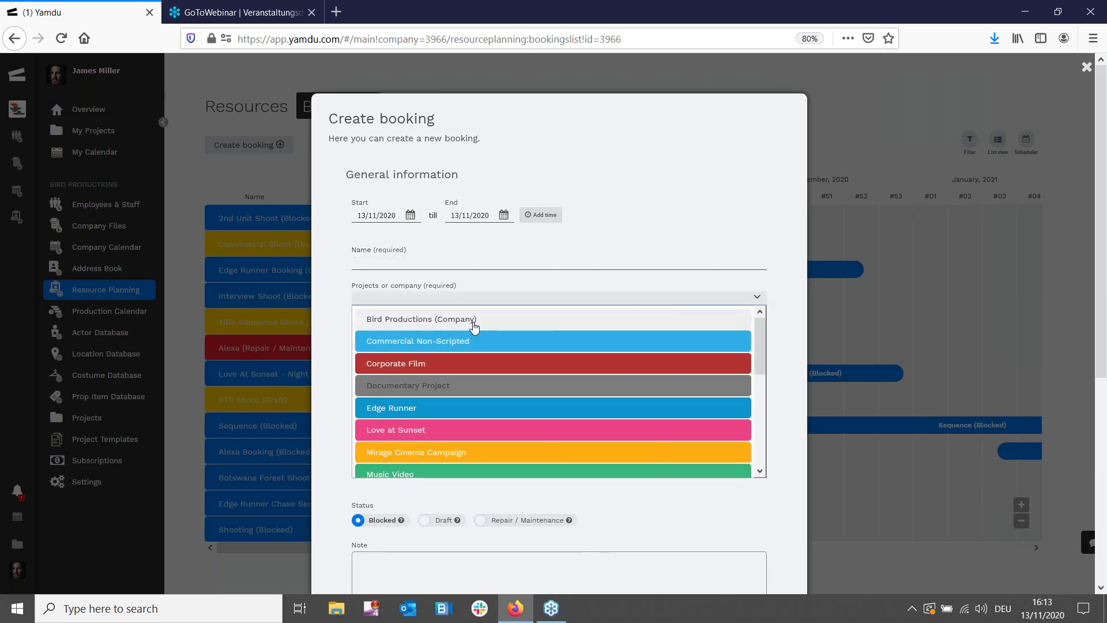
scroll(588, 386, "down", 3)
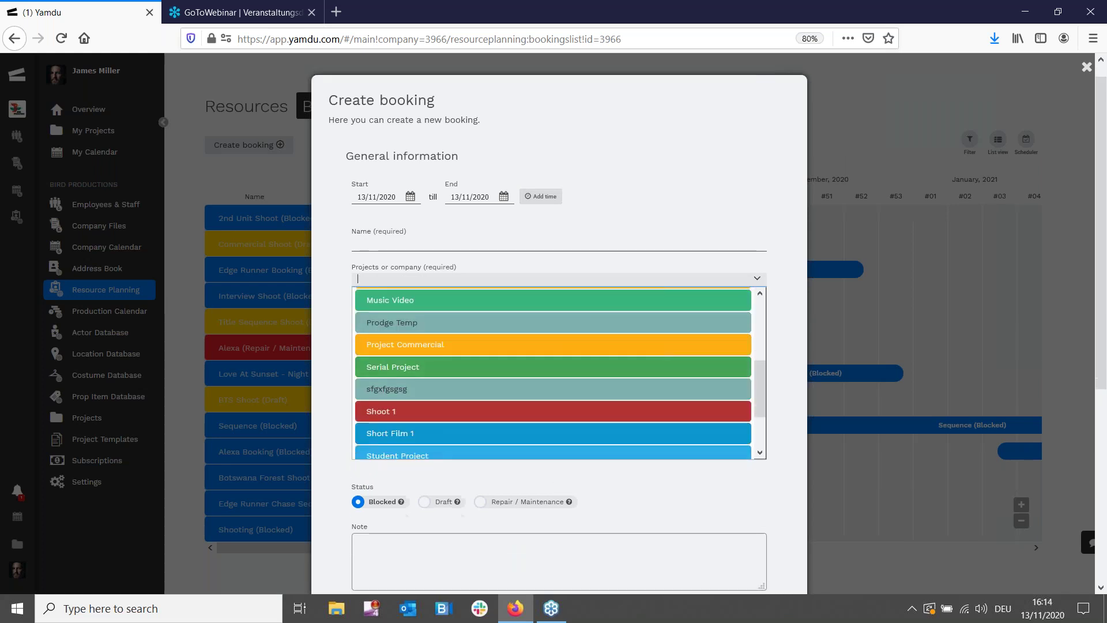
scroll(534, 379, "down", 5)
Open the booking's resource selection, view the available bundles, and list the Camera items under Equipment
left_click(559, 392)
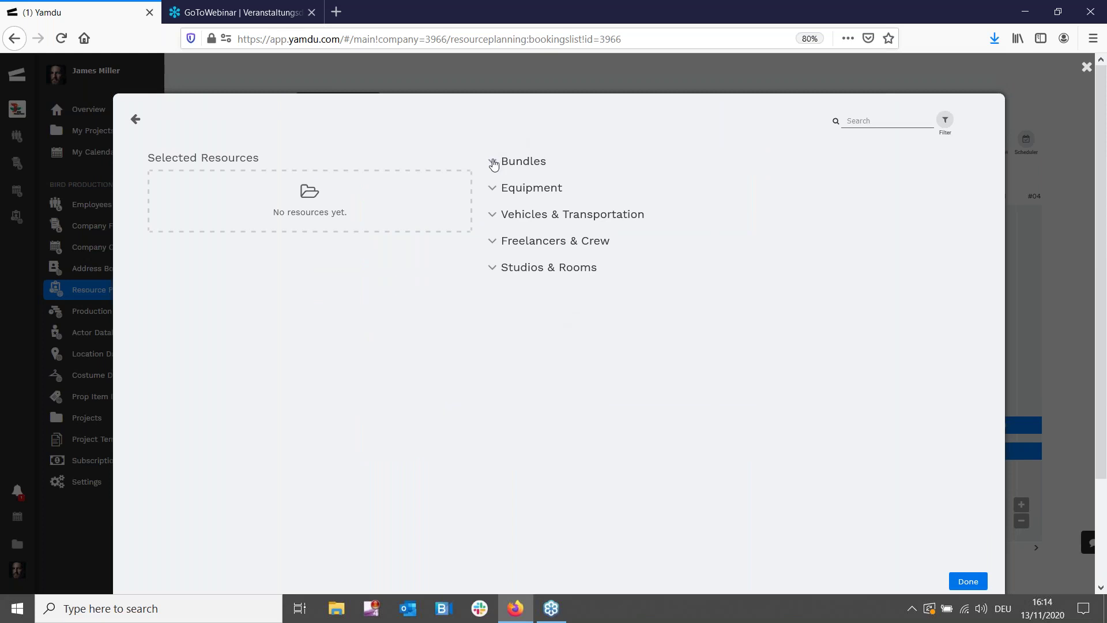
left_click(493, 161)
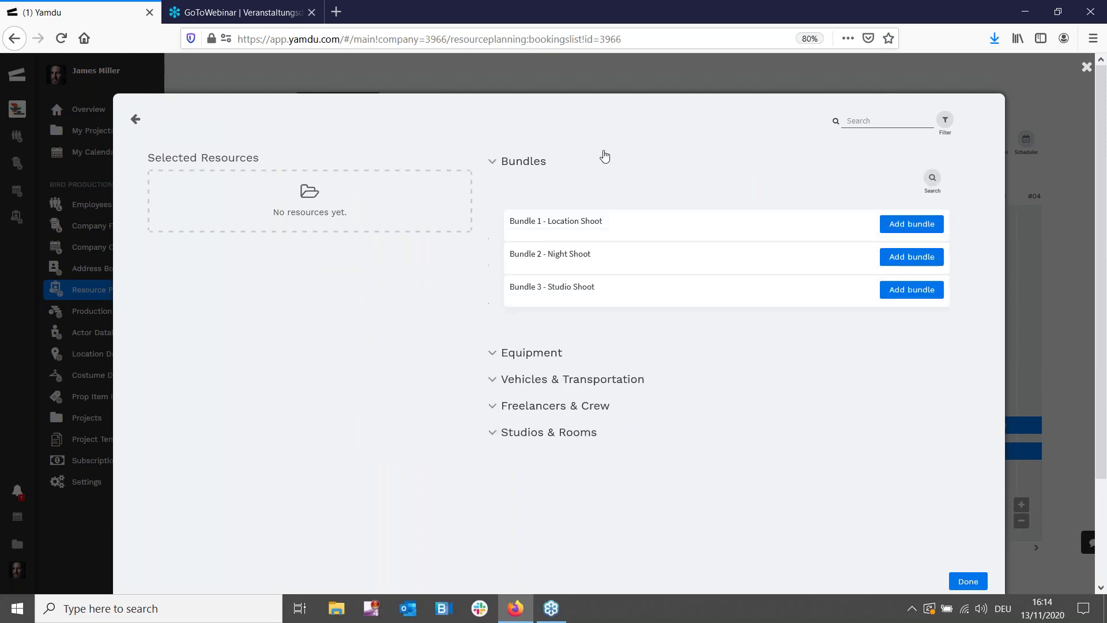
left_click(493, 162)
left_click(513, 195)
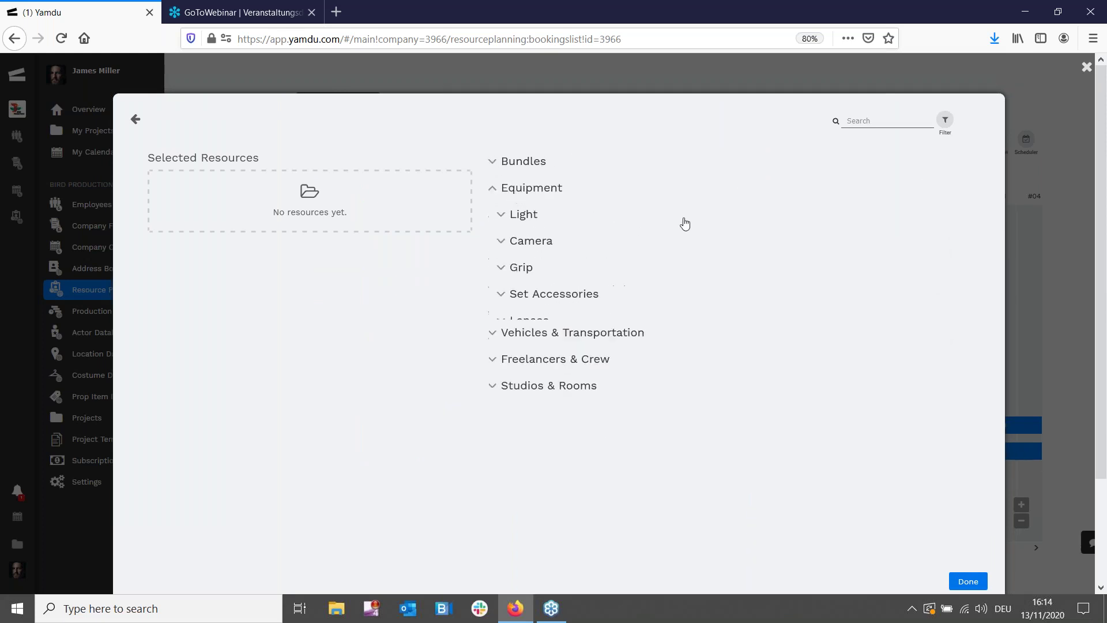
left_click(554, 253)
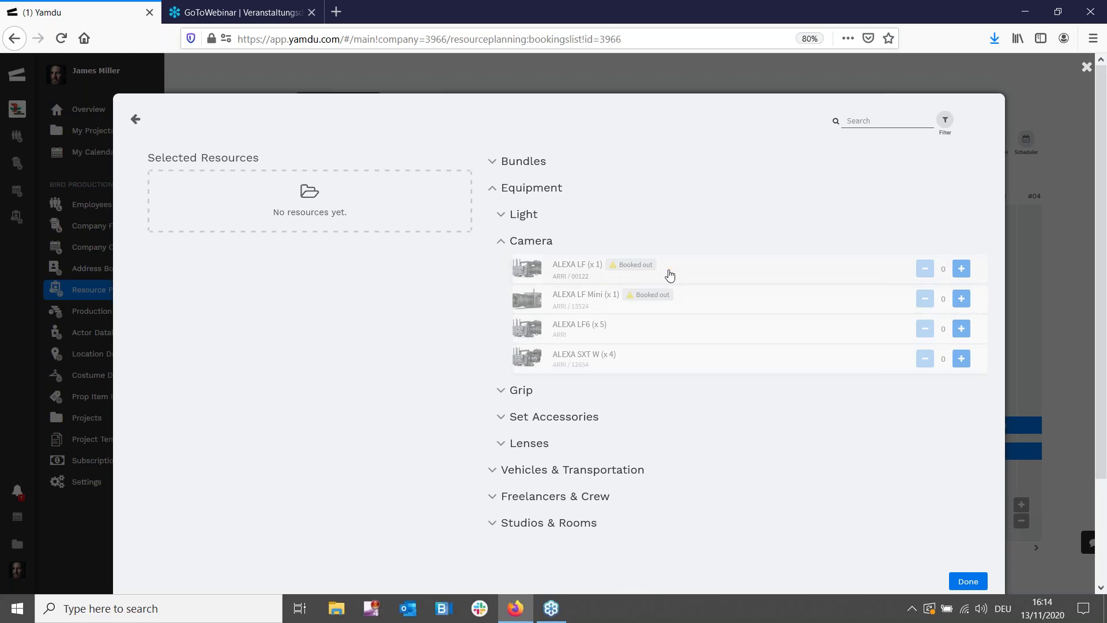
Try adding the booked-out ALEXA LF and ALEXA LF Mini to the booking, and remove both
left_click(961, 299)
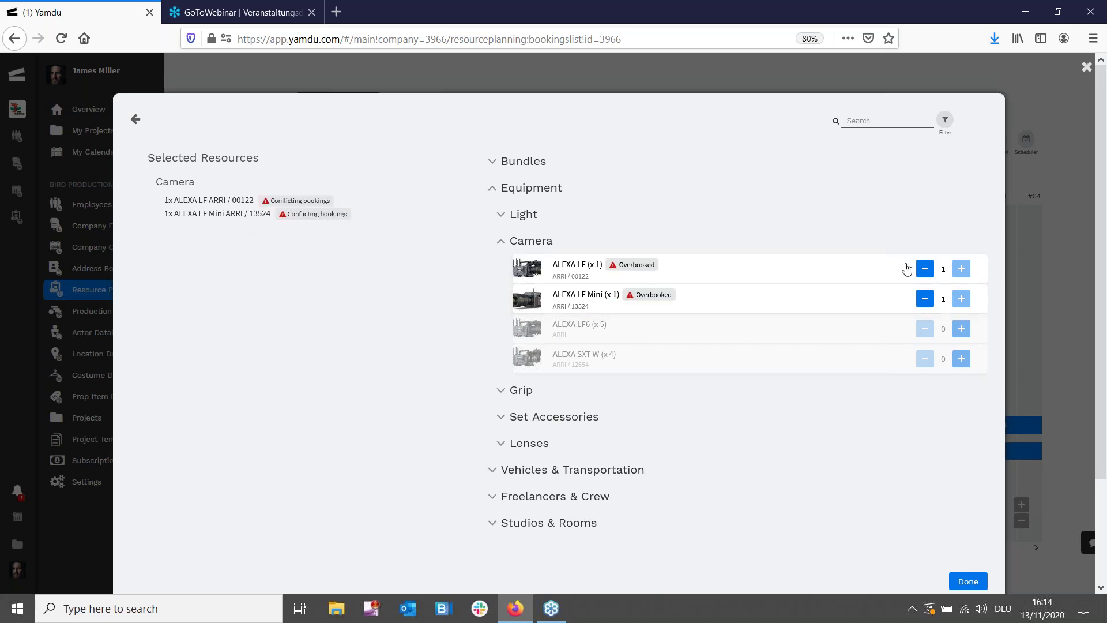
left_click(924, 298)
left_click(925, 268)
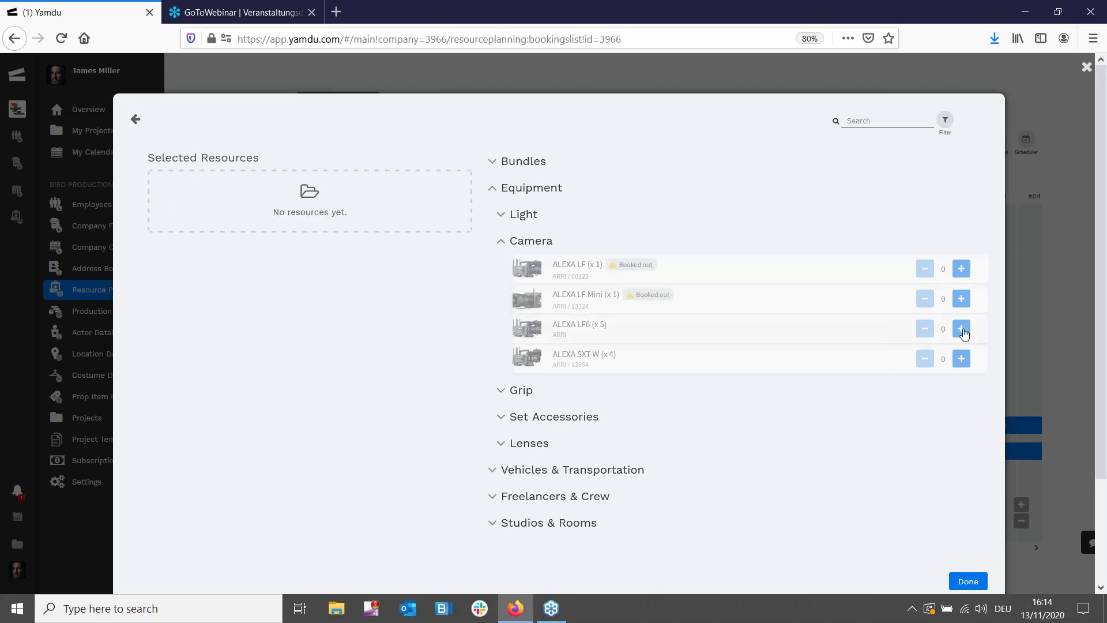
Add one ALEXA LF6 camera and one Master Prime 100mm / T1.3 lens to the booking's selected resources
left_click(961, 328)
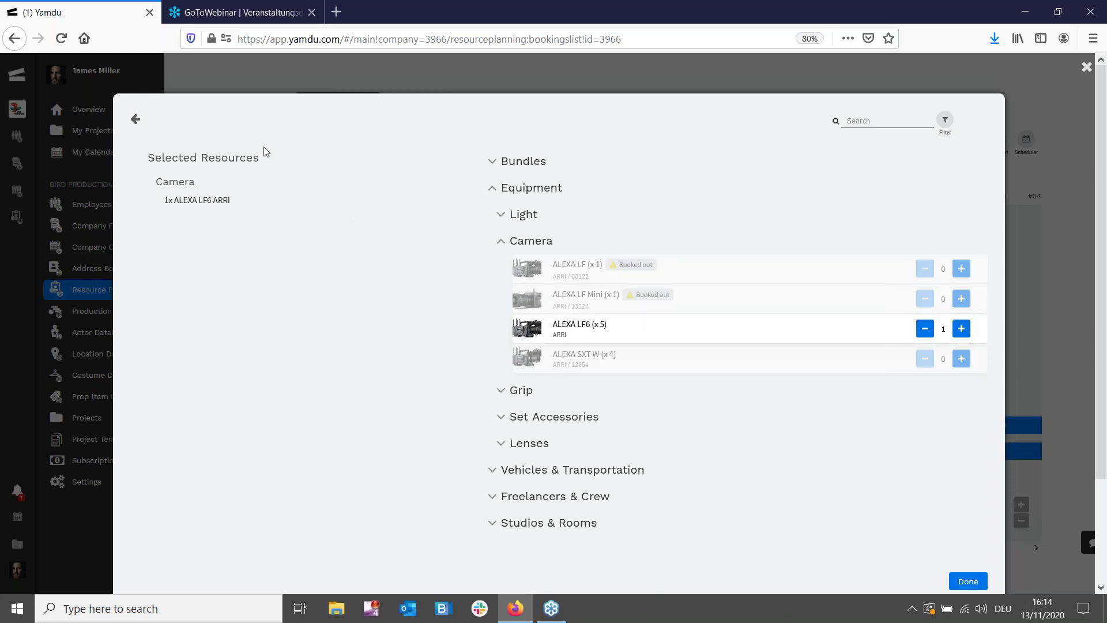
scroll(785, 229, "down", 3)
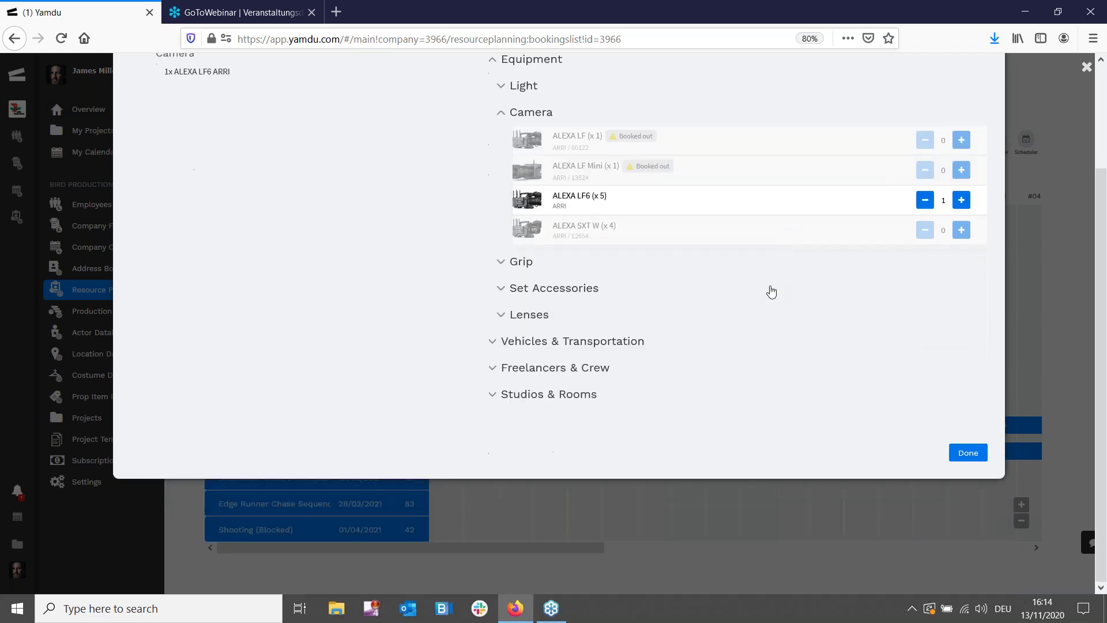
left_click(606, 327)
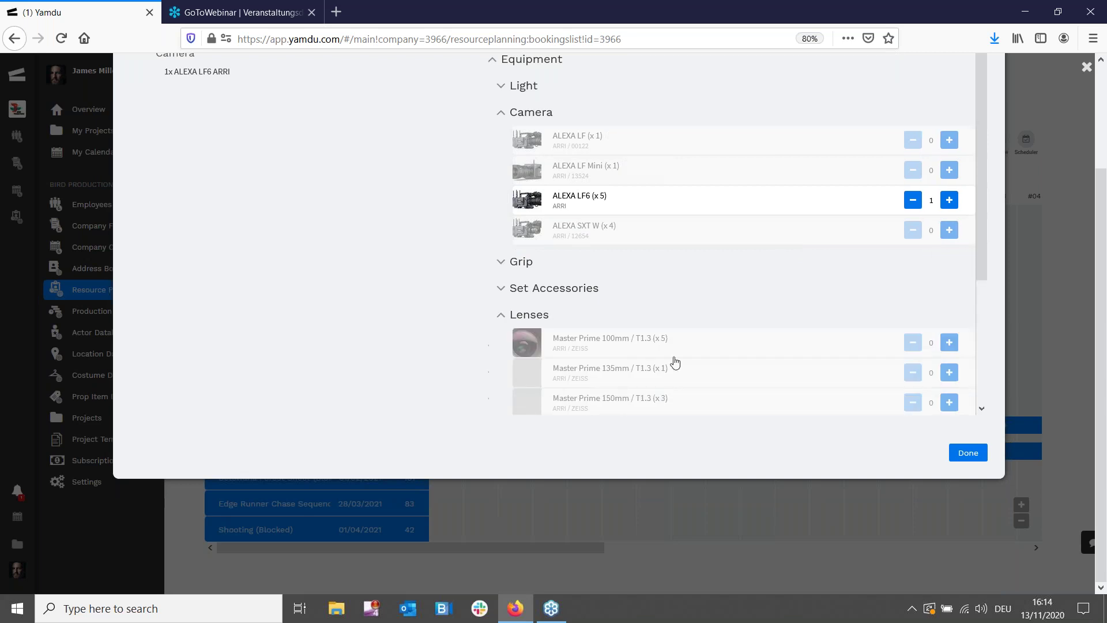
left_click(949, 342)
scroll(599, 346, "down", 3)
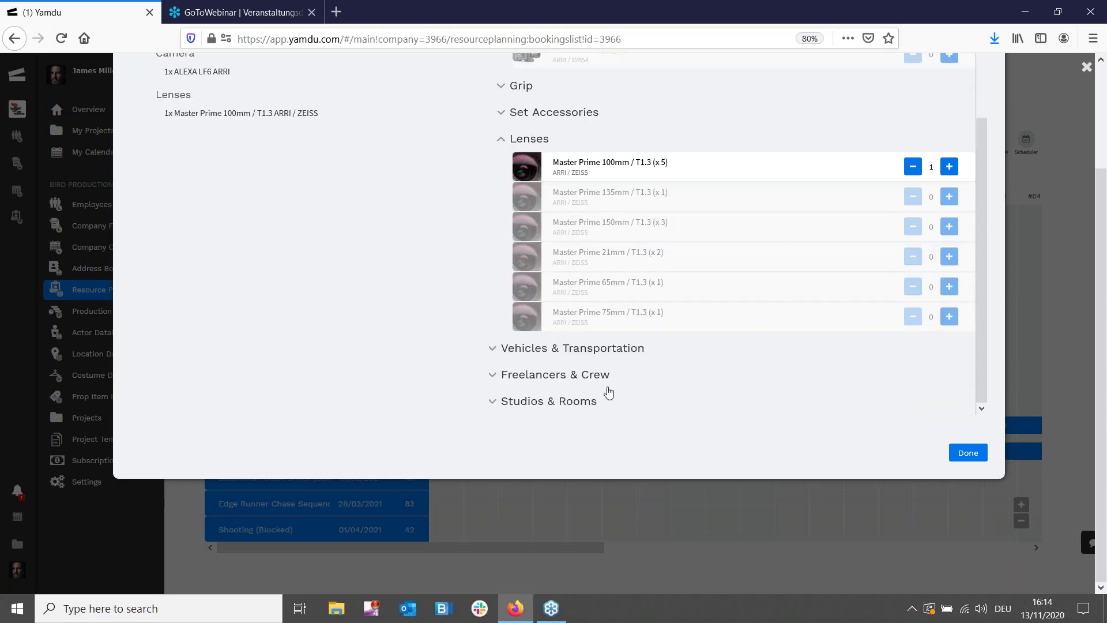
Add one Studio 1 from Studios & Rooms to the booking's resources and finish the resource selection
scroll(728, 354, "down", 1)
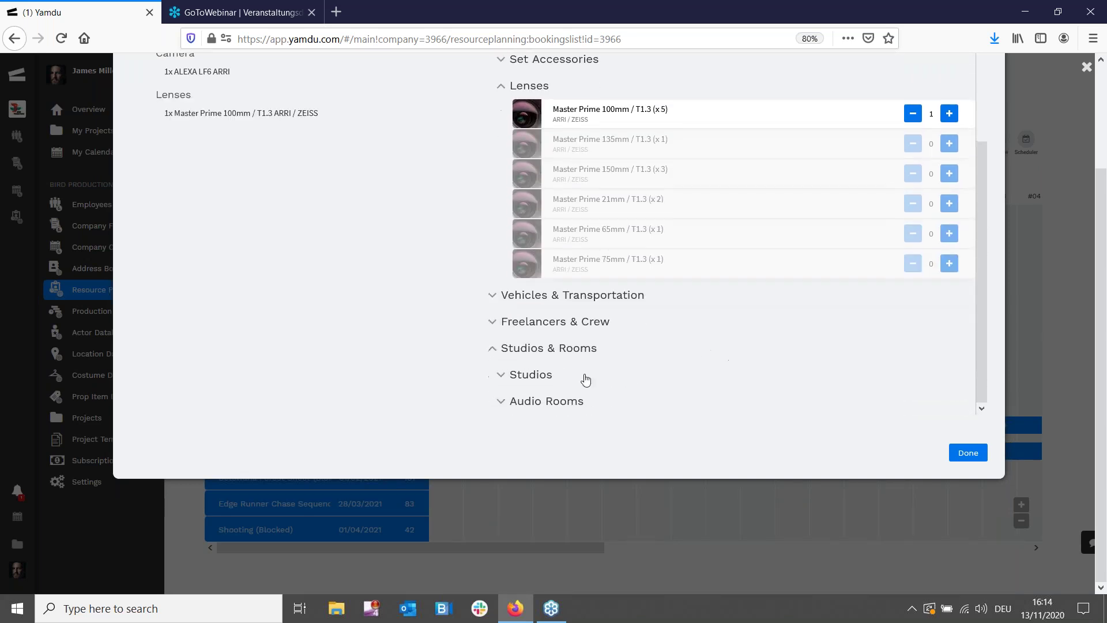
left_click(534, 380)
scroll(779, 341, "down", 2)
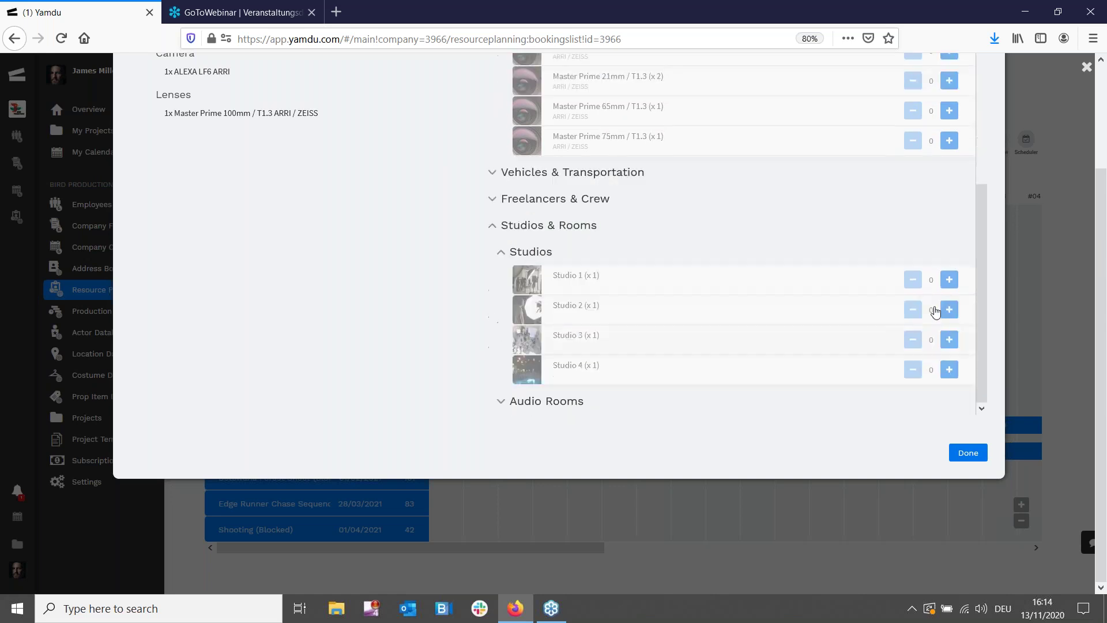
left_click(949, 279)
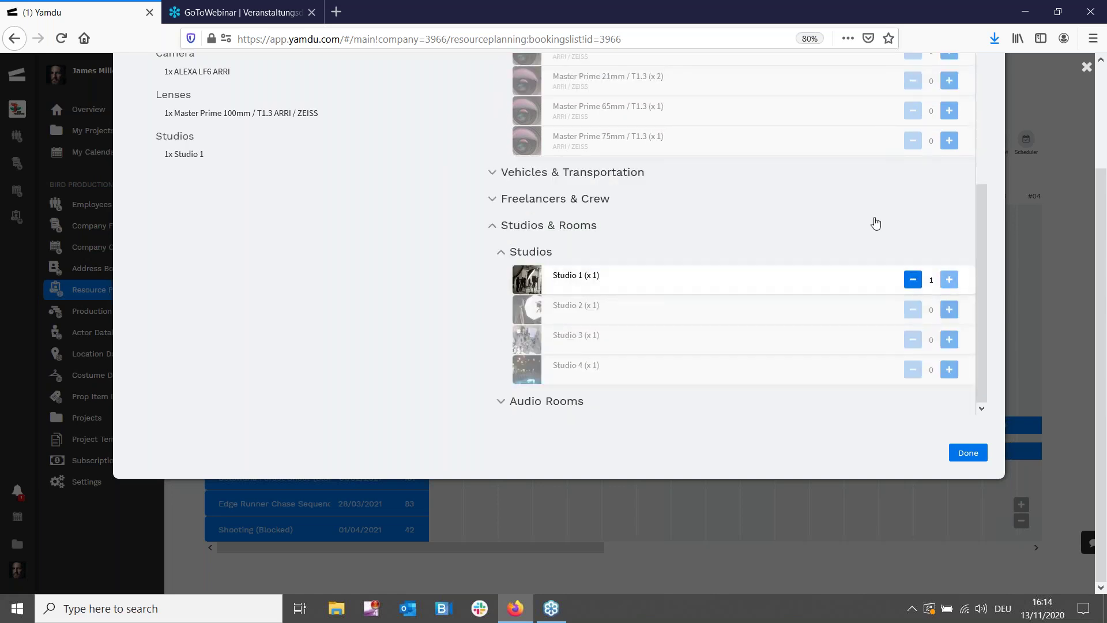
left_click(968, 452)
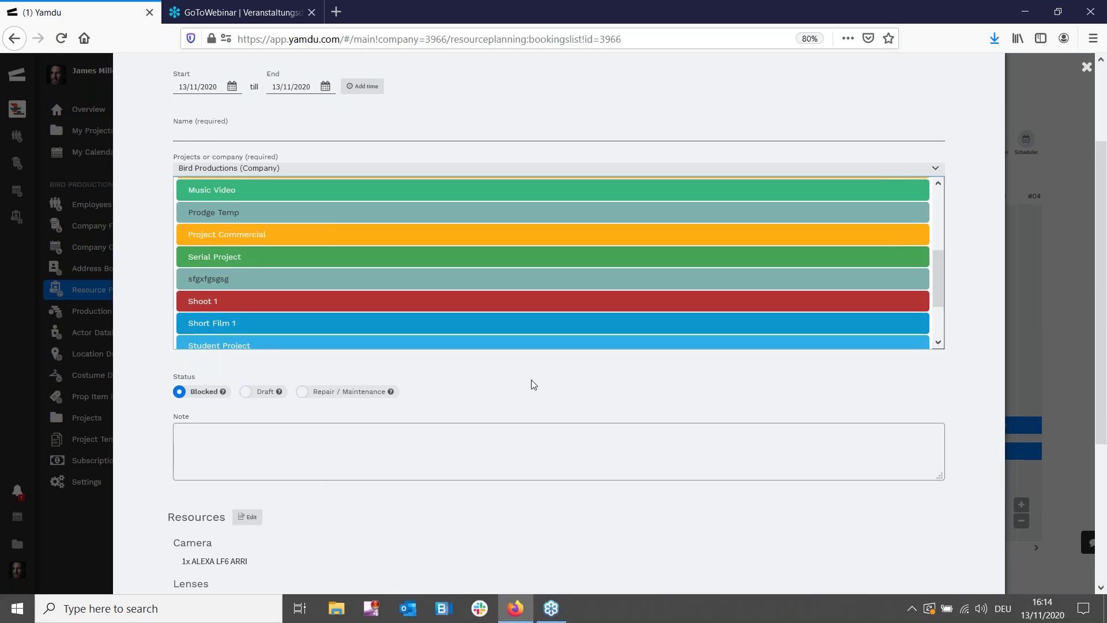
Name the booking sgsdgs, assign it to the Love at Sunset project, and create it
left_click(210, 140)
type("sgsdgs")
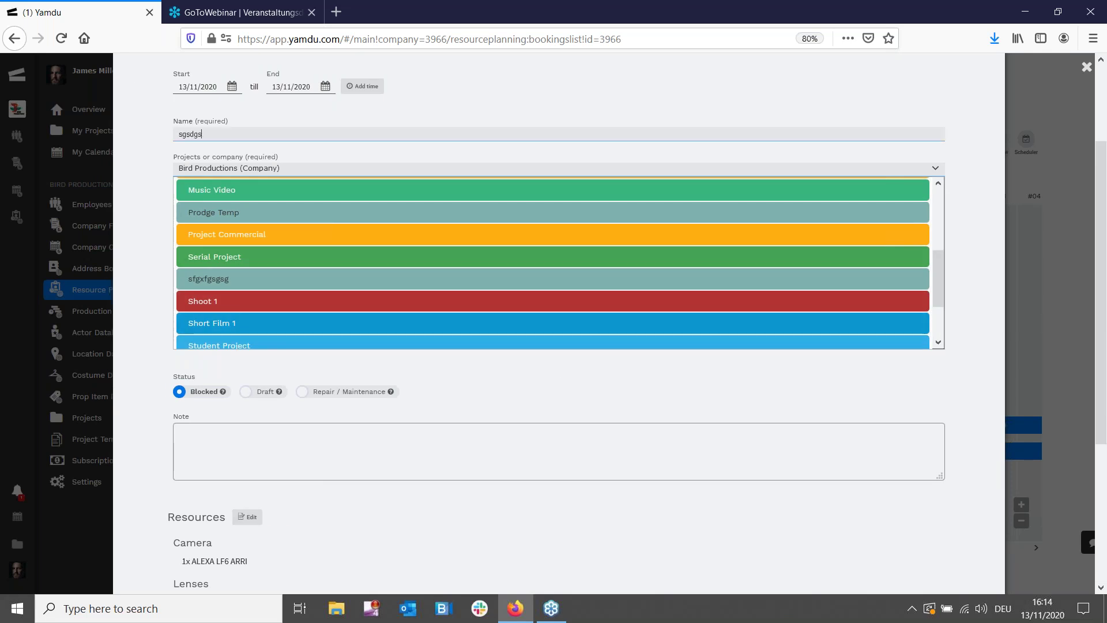
scroll(301, 273, "down", 3)
scroll(300, 273, "down", 1)
scroll(334, 292, "up", 6)
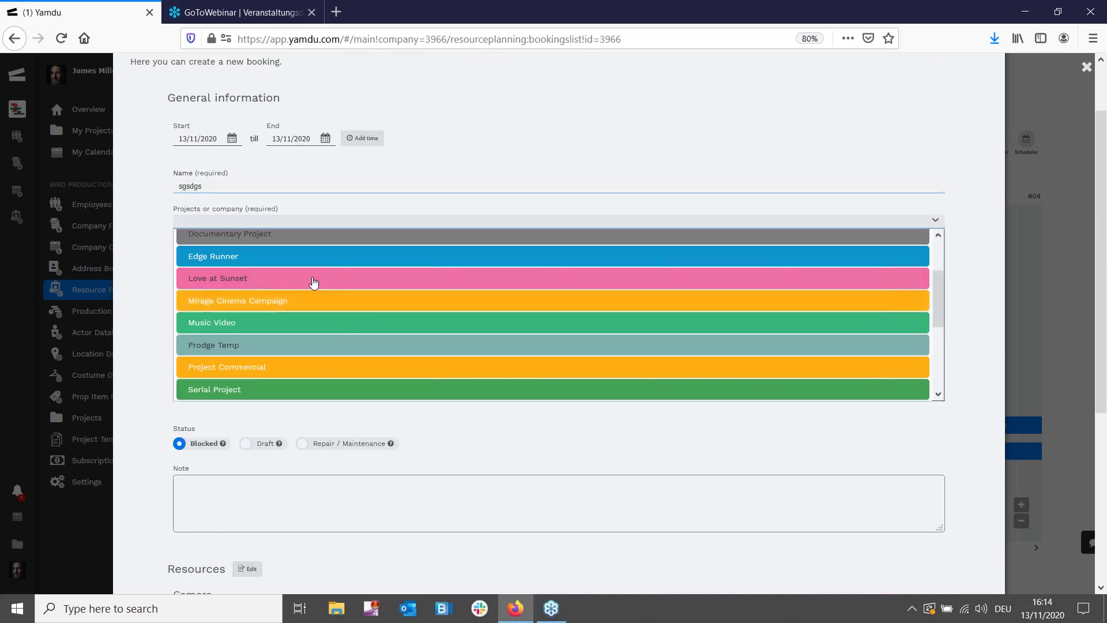
left_click(270, 280)
scroll(831, 413, "down", 5)
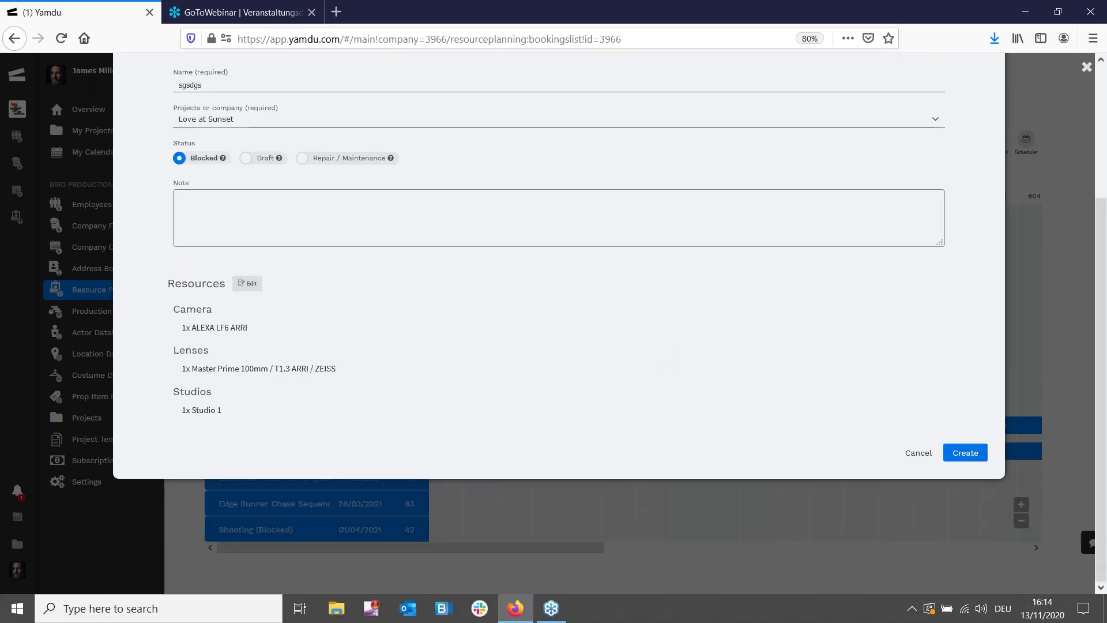
left_click(965, 452)
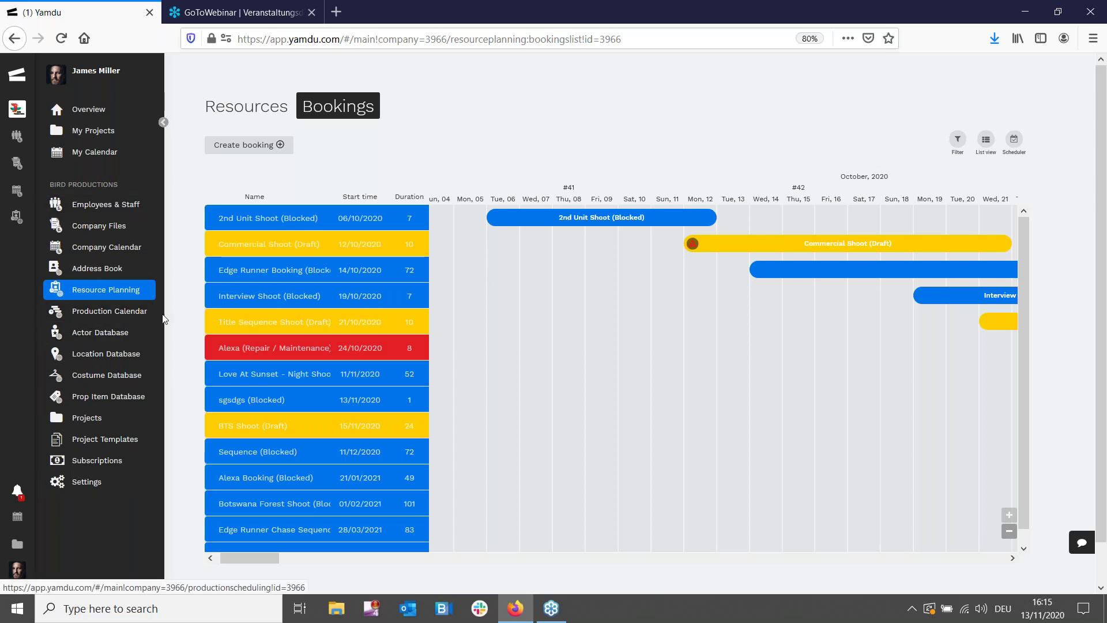
Open the Actor Database, show the actors as tiles, and look through the whole list
left_click(81, 336)
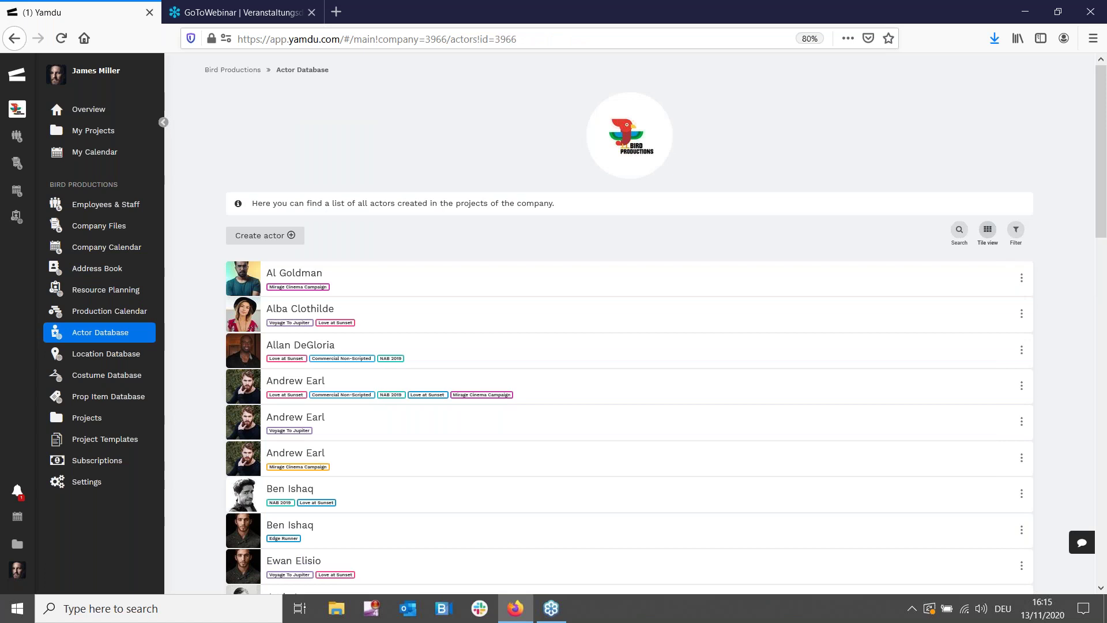
left_click(987, 231)
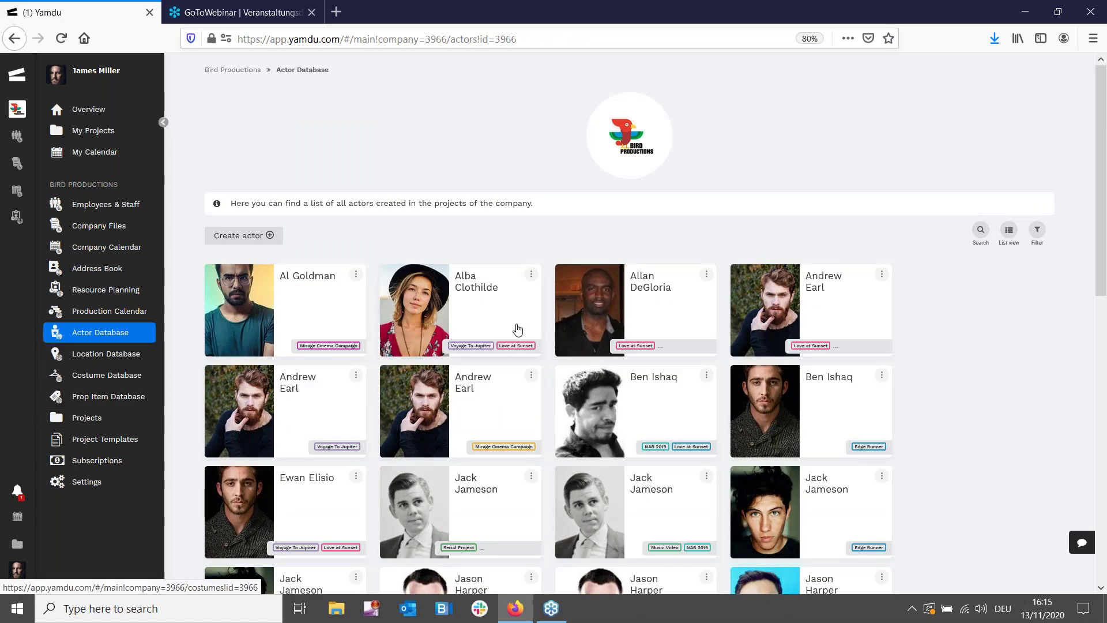
scroll(415, 392, "down", 1)
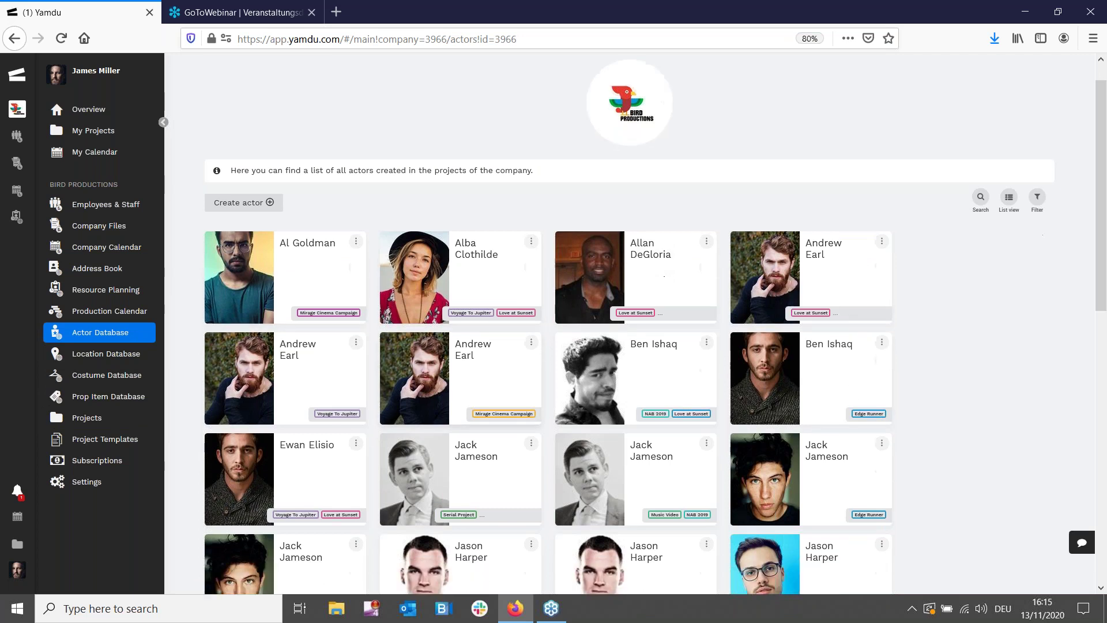
scroll(682, 309, "down", 10)
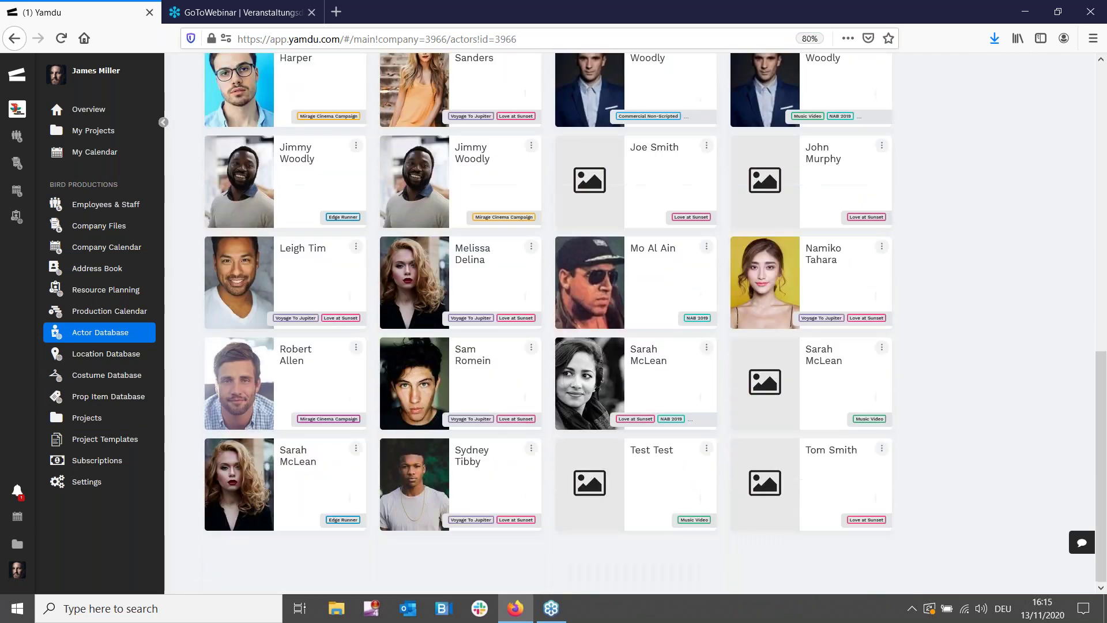
scroll(700, 376, "up", 12)
Examine the filter criteria available for actors, from gender to piercings, and close the filter
left_click(1036, 230)
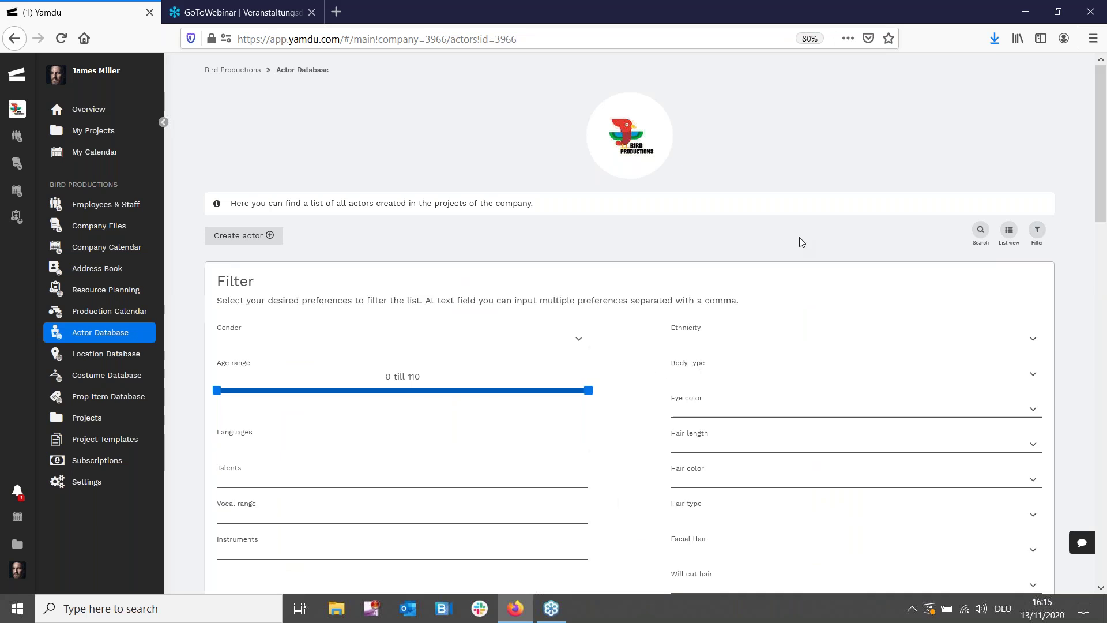
scroll(657, 240, "down", 4)
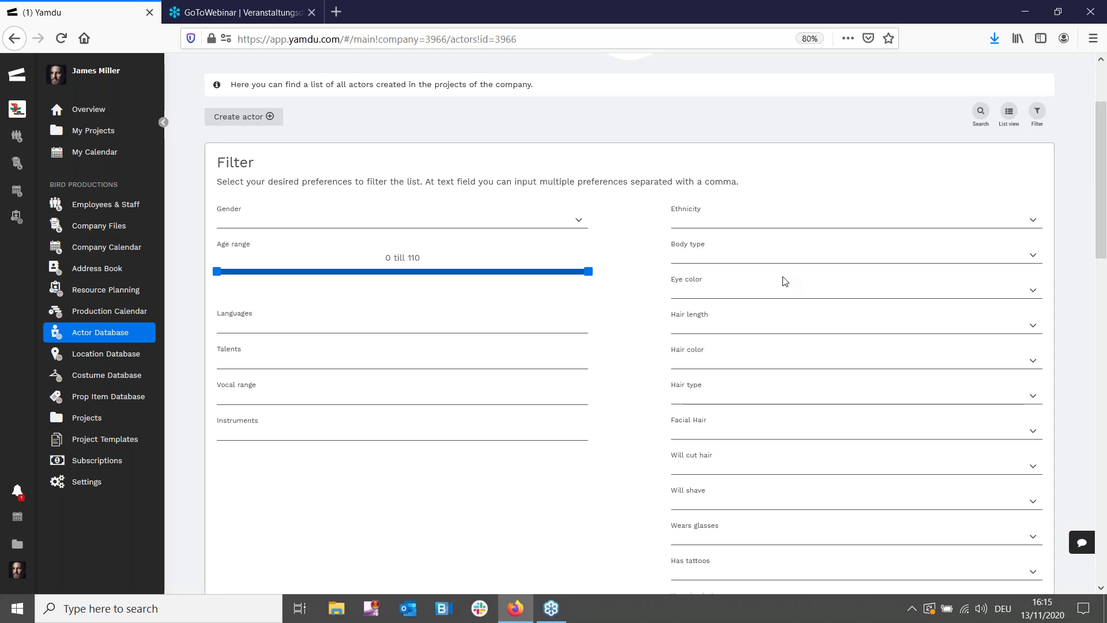
scroll(785, 281, "down", 3)
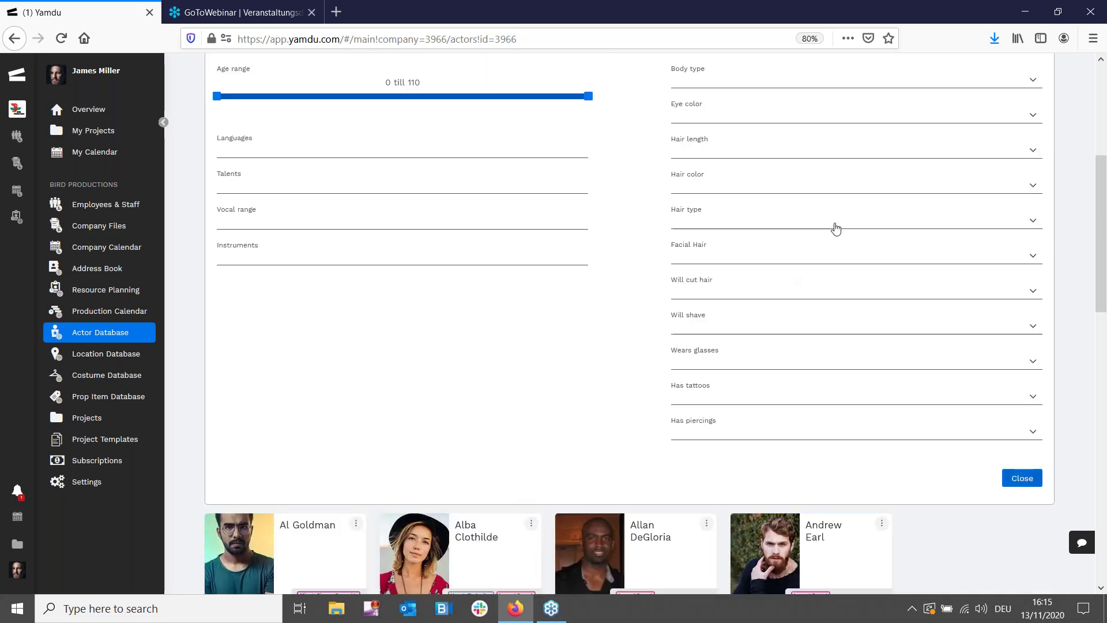
scroll(836, 229, "up", 5)
left_click(1037, 230)
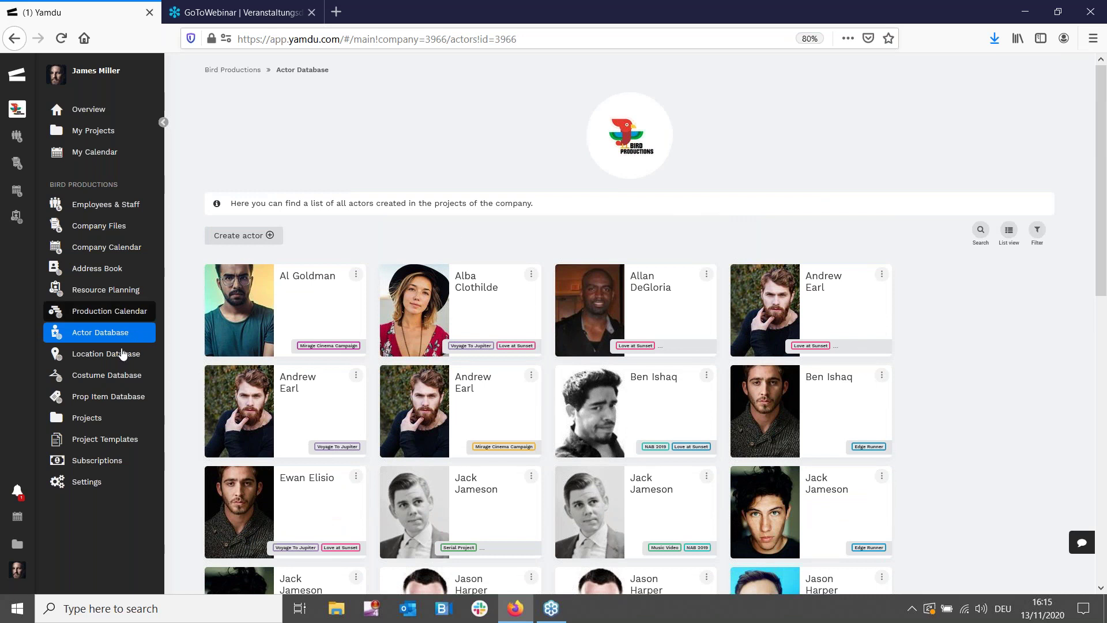
Open the Location Database and filter the locations to those near the current location, leaving the tags empty
left_click(103, 363)
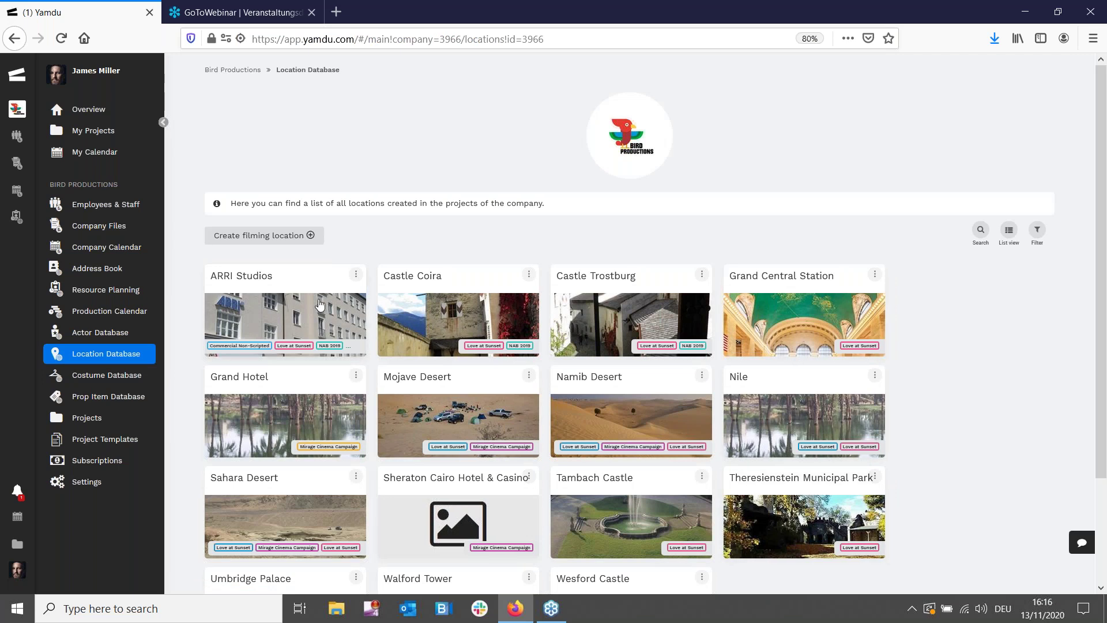
left_click(1036, 229)
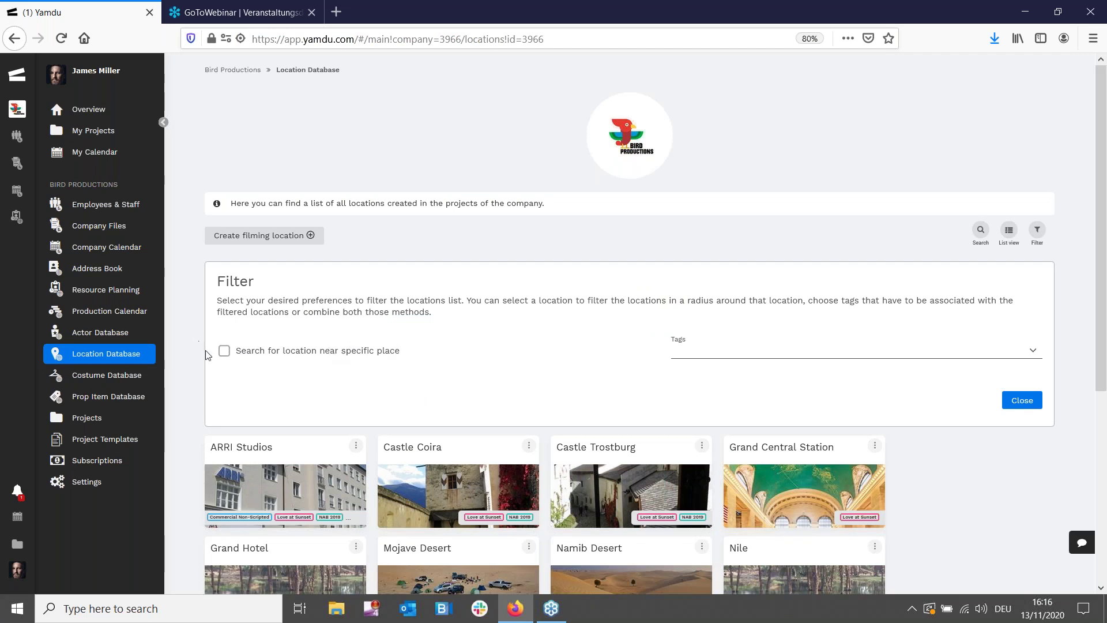
left_click(223, 351)
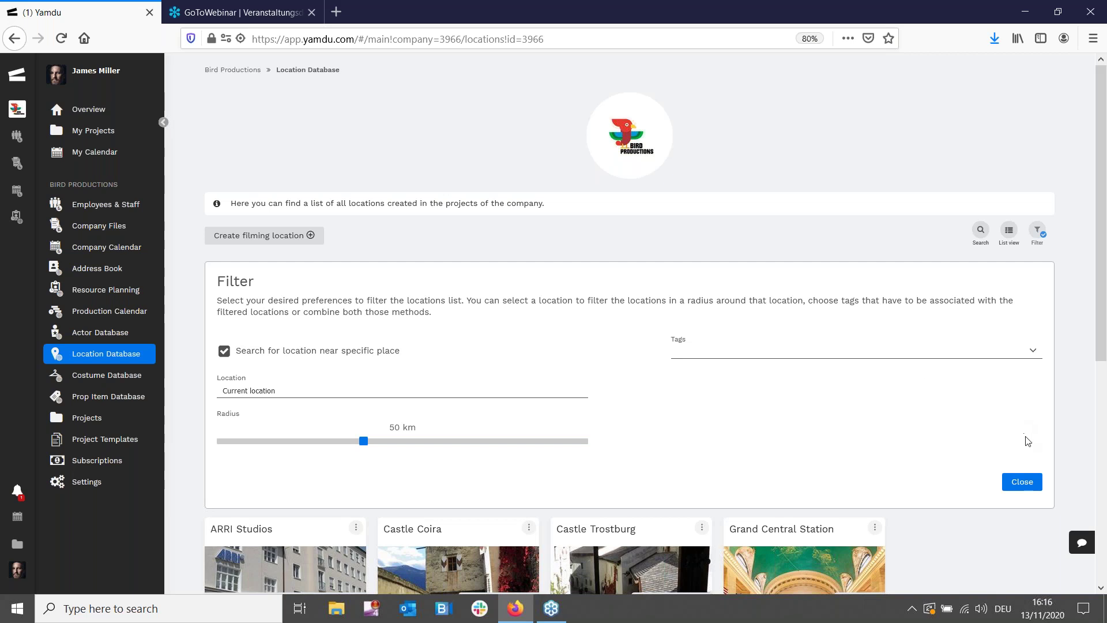
left_click(1031, 485)
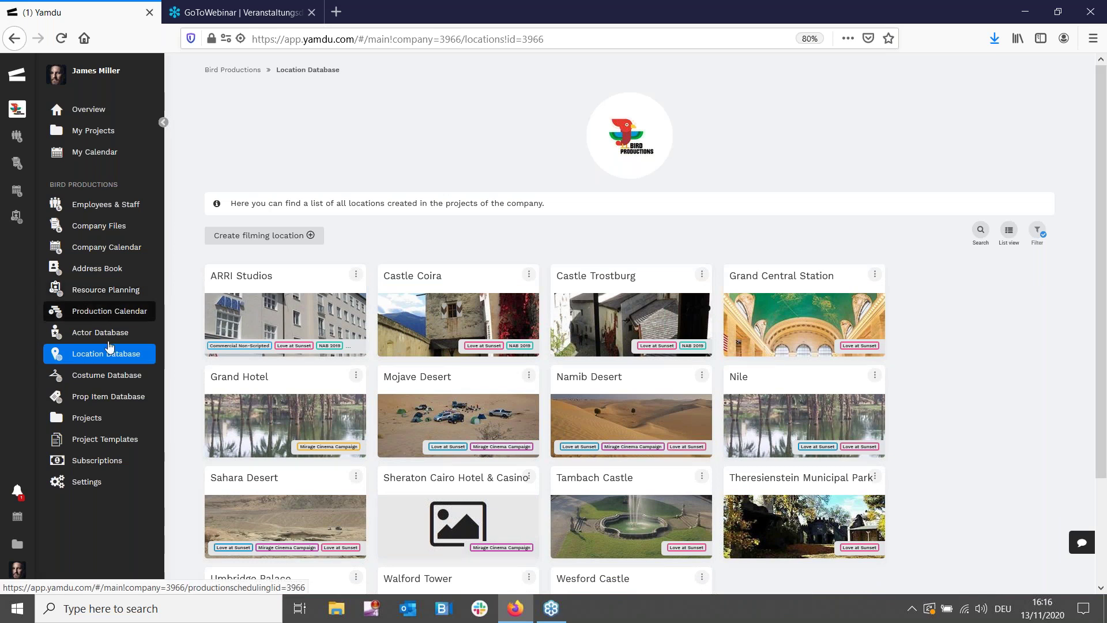
Visit the company's Costume Database, Prop Item Database, and Project Templates in turn
left_click(103, 375)
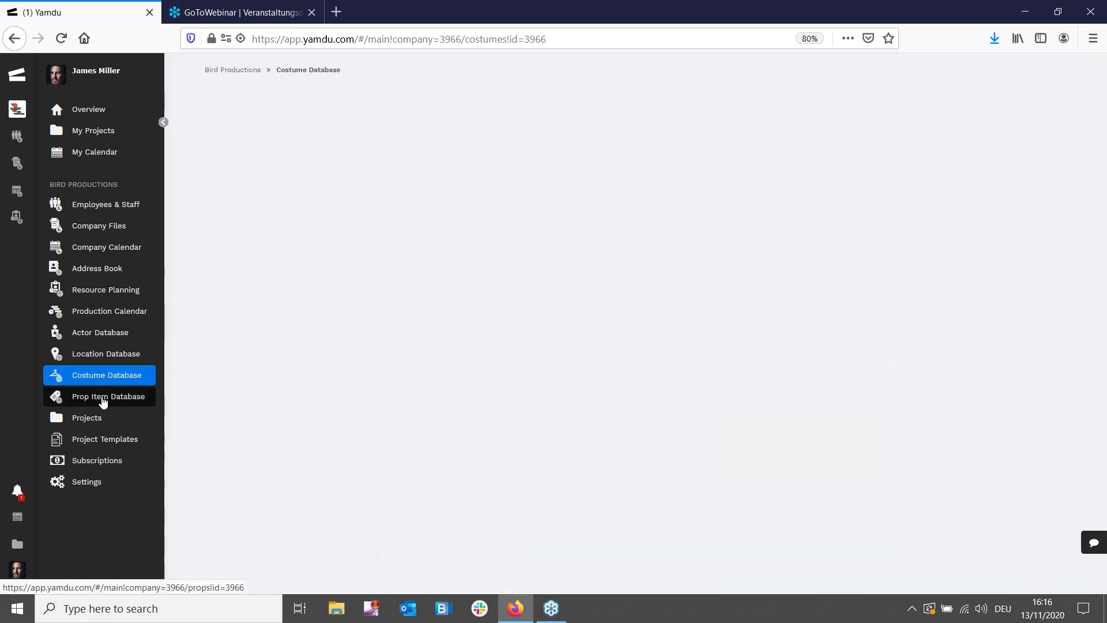
left_click(103, 400)
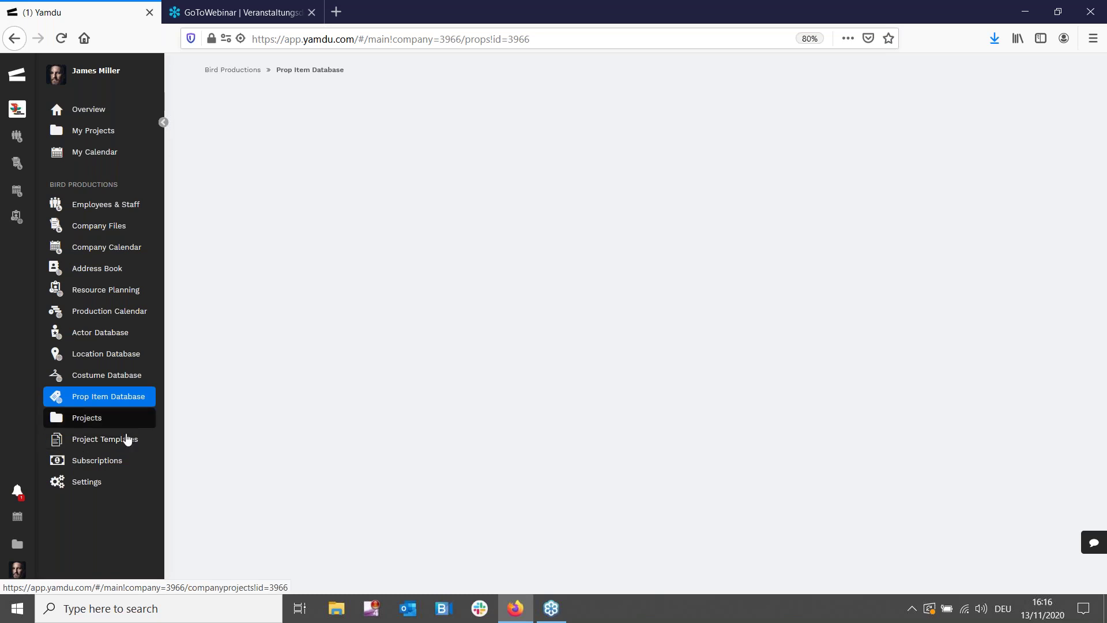
left_click(125, 445)
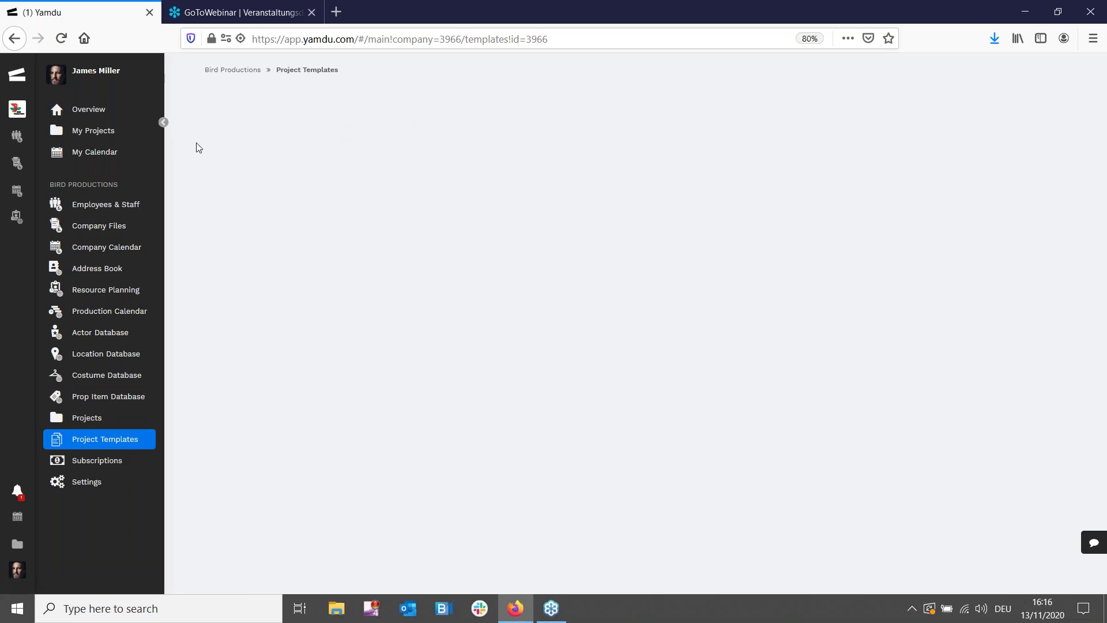
Open the Love at Sunset project from My Projects and review its dashboard's to-dos, tasks, marked items, and recent activity
left_click(109, 134)
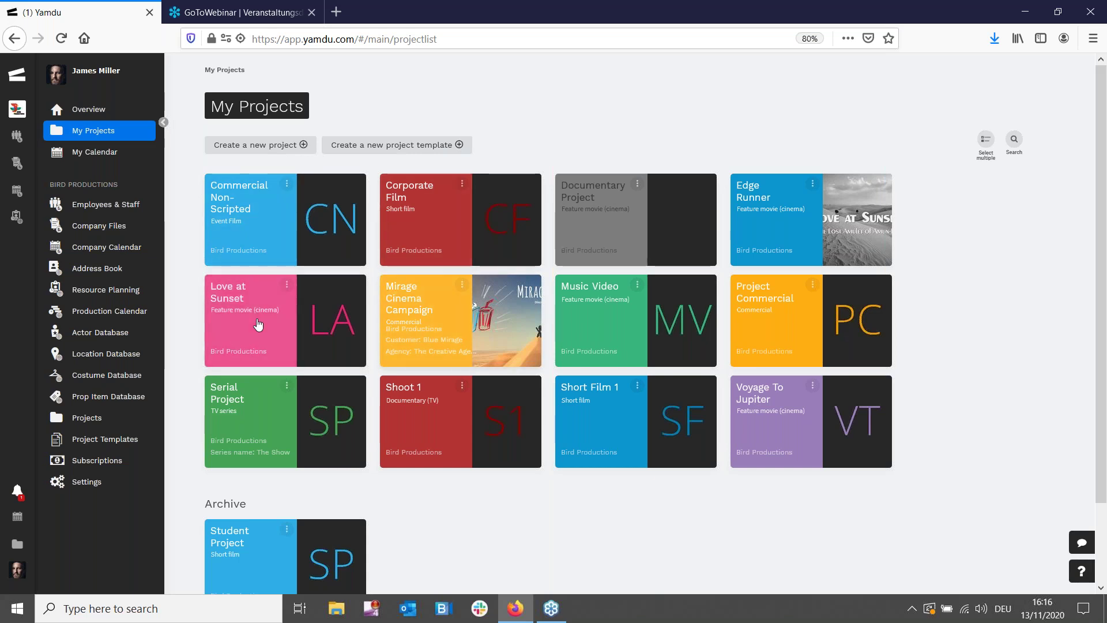
left_click(264, 328)
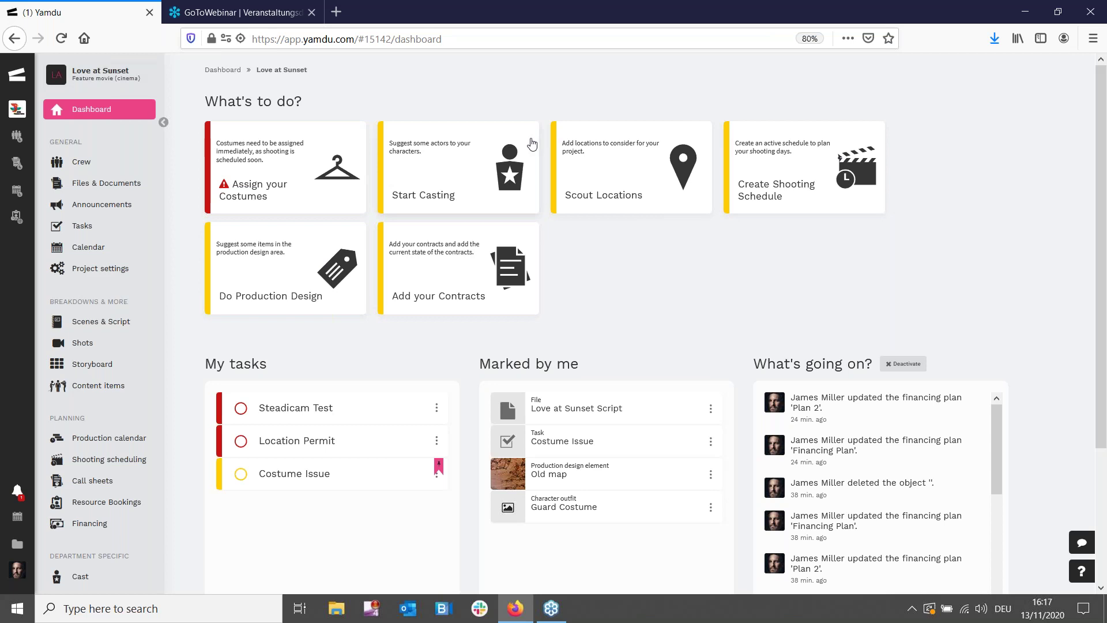
scroll(299, 164, "down", 5)
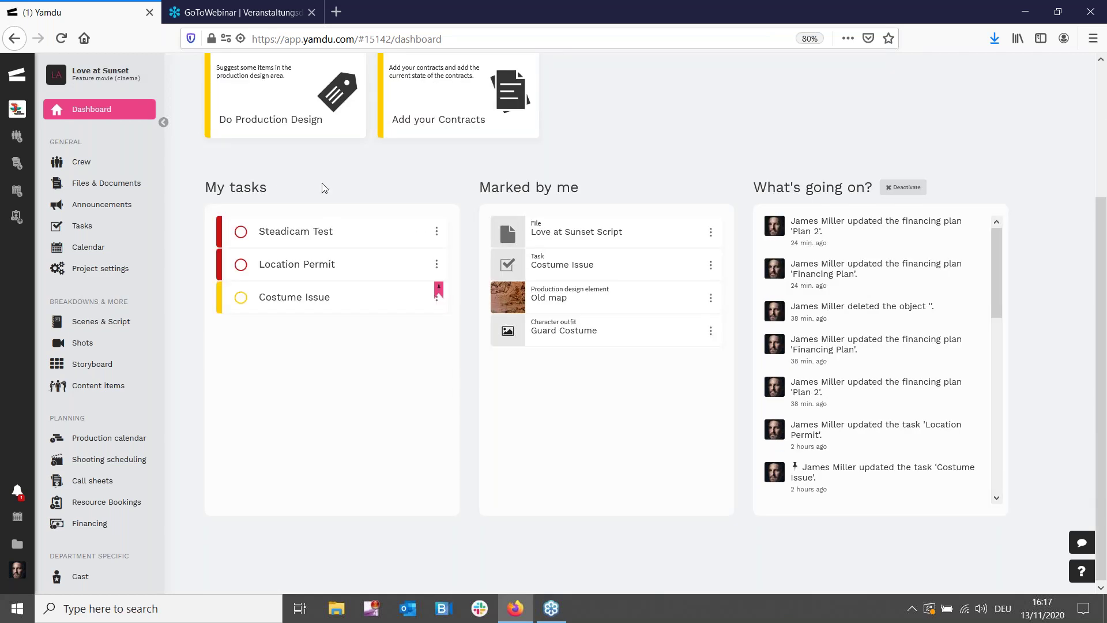
scroll(324, 188, "down", 1)
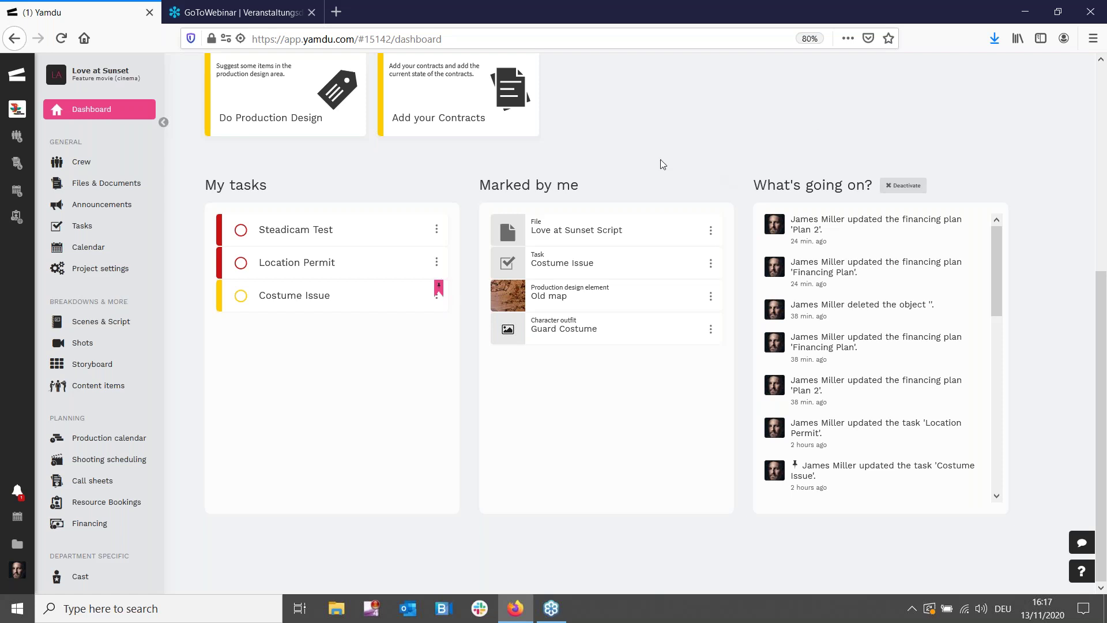
scroll(659, 159, "up", 5)
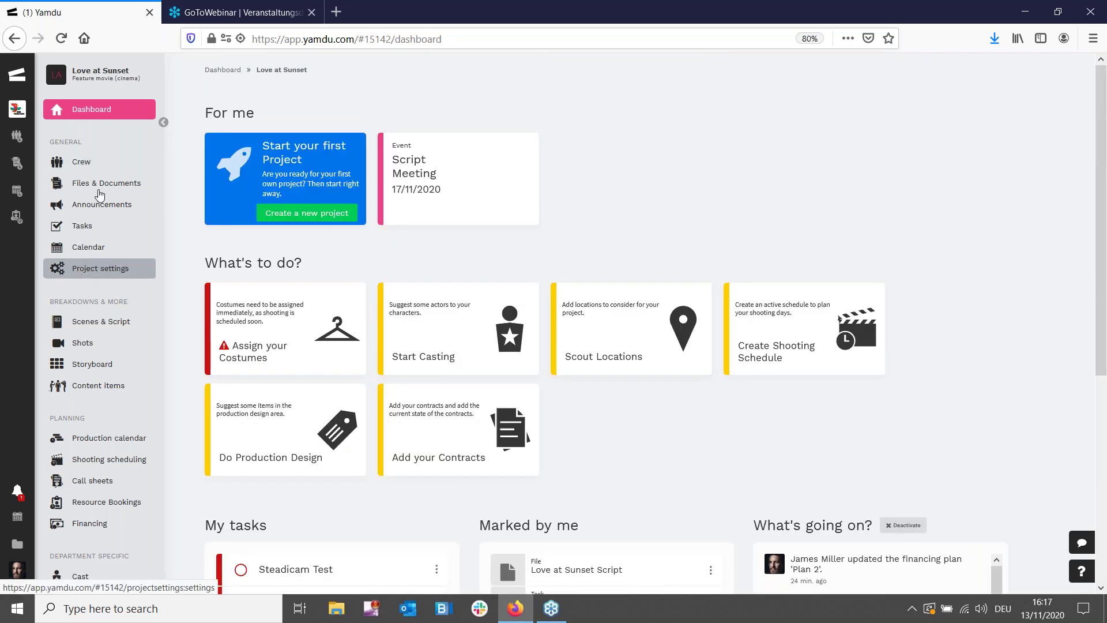
Open the project's settings and review which core and department-specific sections can be activated
left_click(105, 271)
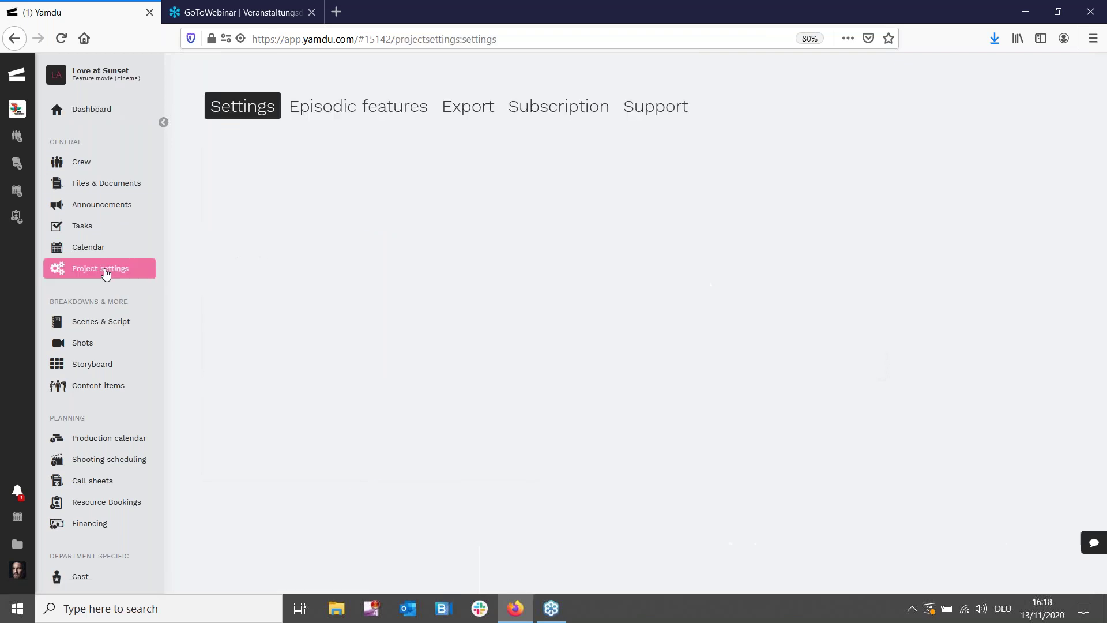
scroll(663, 261, "down", 3)
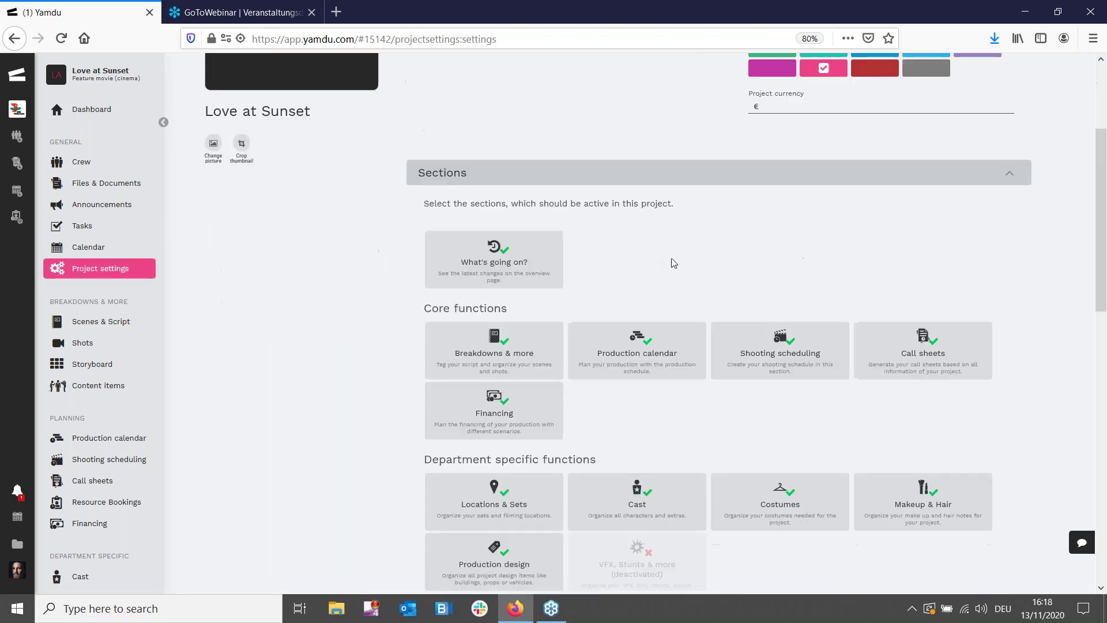
scroll(647, 217, "down", 1)
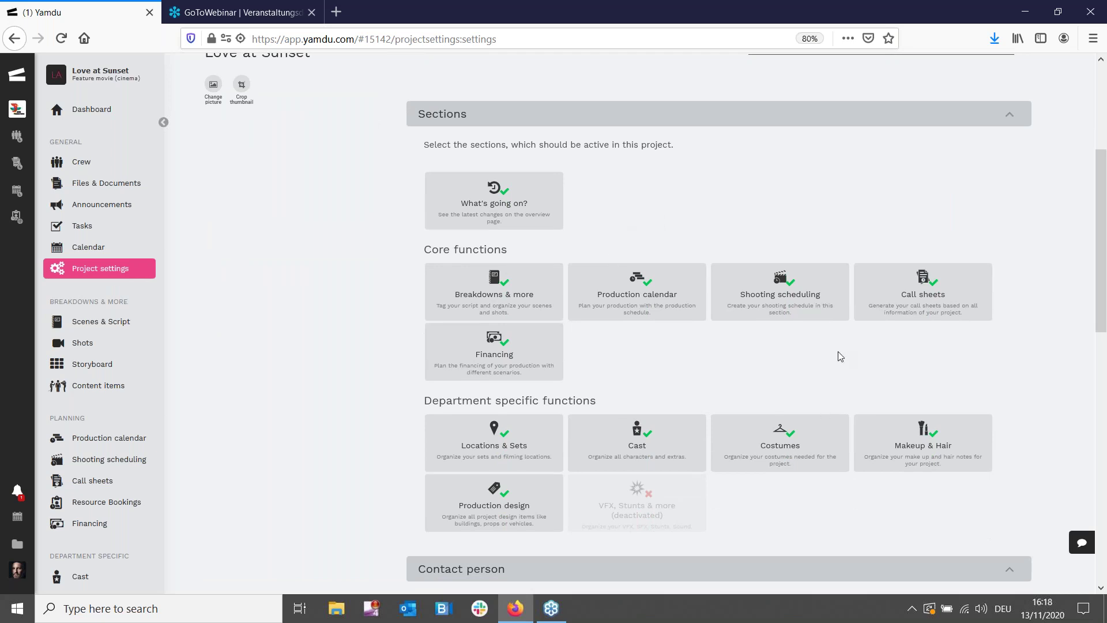
Deactivate the project's Costumes section and reactivate it
left_click(814, 437)
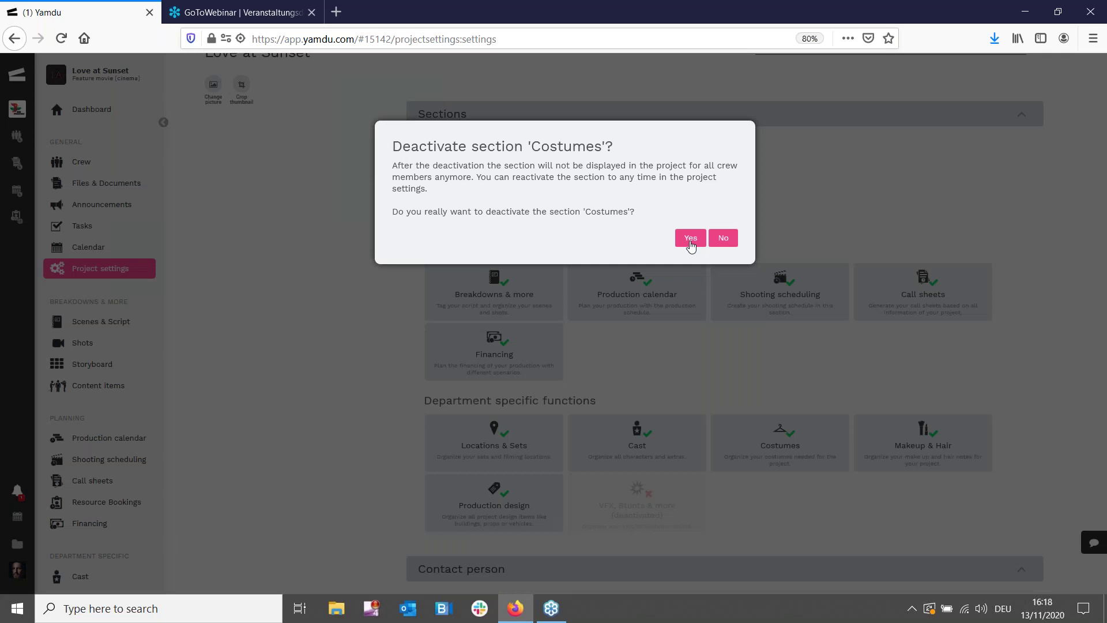
left_click(690, 243)
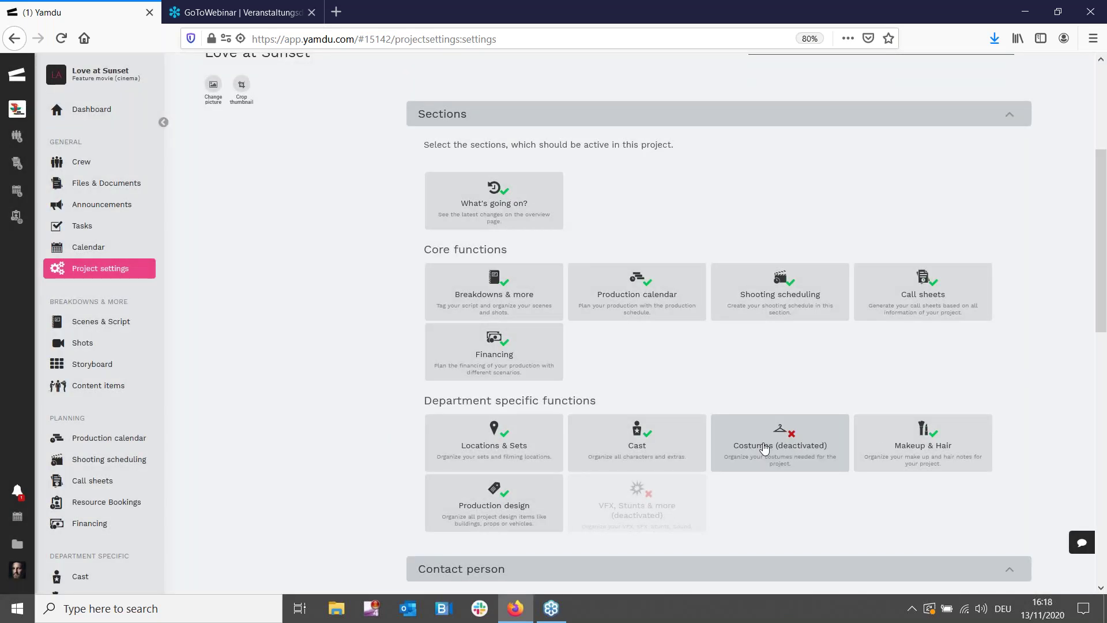
left_click(772, 448)
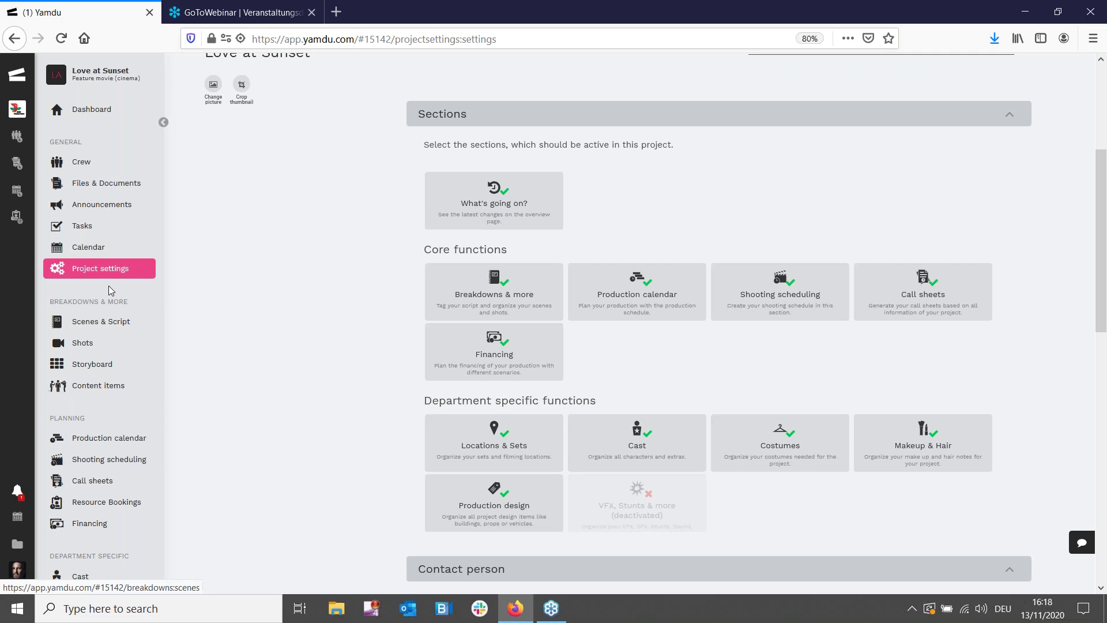
scroll(376, 279, "up", 5)
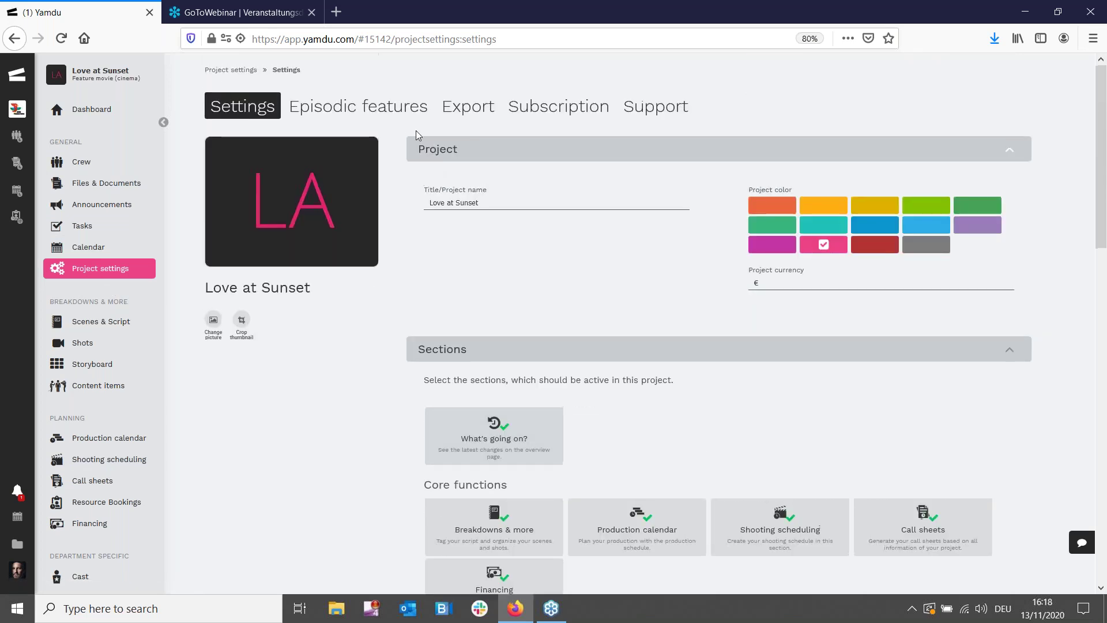
Review the project's episodic features, then its export settings for the PDF header and file watermarks
left_click(358, 106)
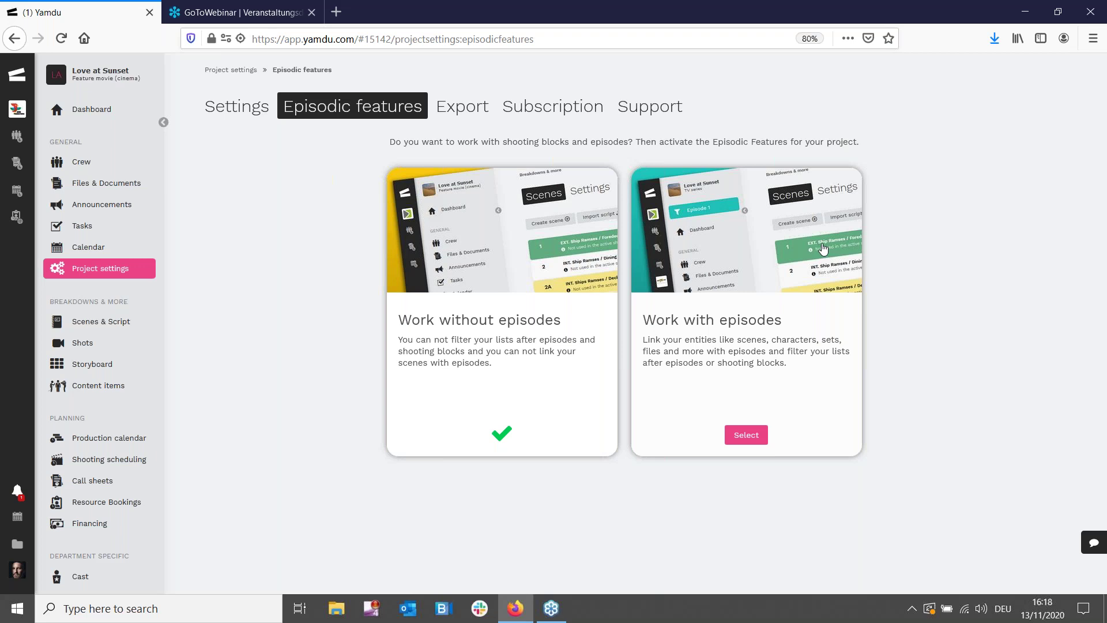
left_click(460, 115)
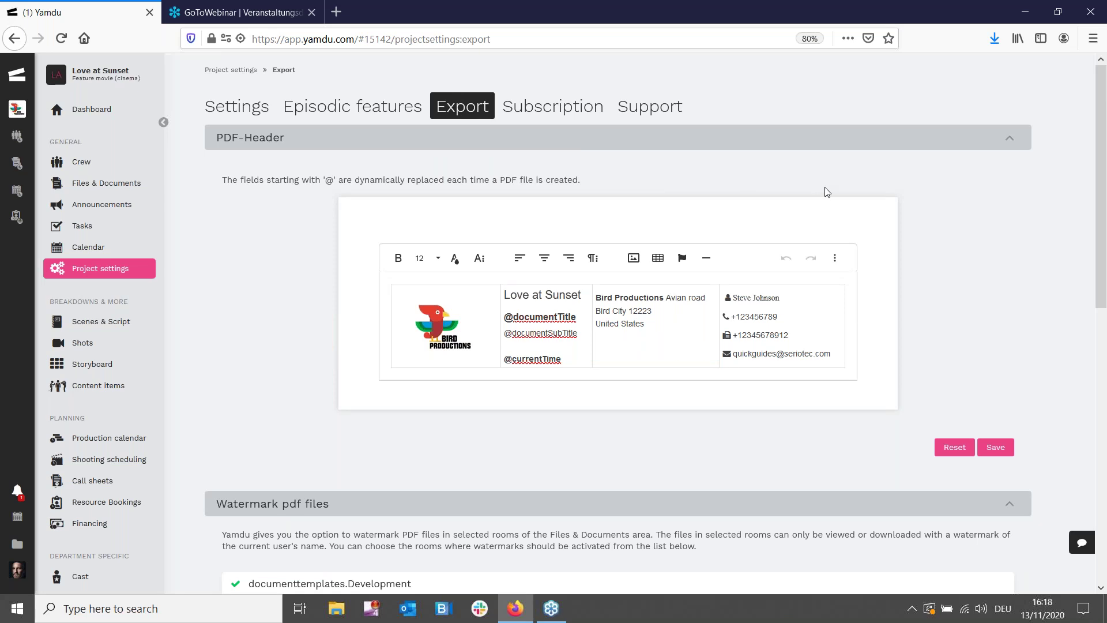
scroll(643, 207, "down", 6)
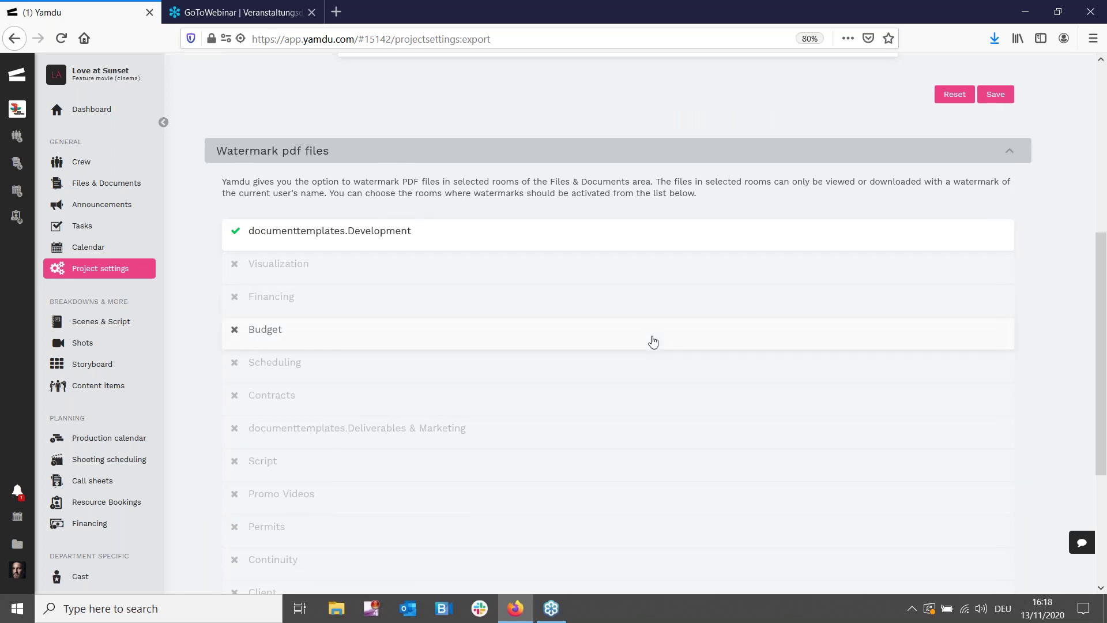
scroll(654, 342, "down", 2)
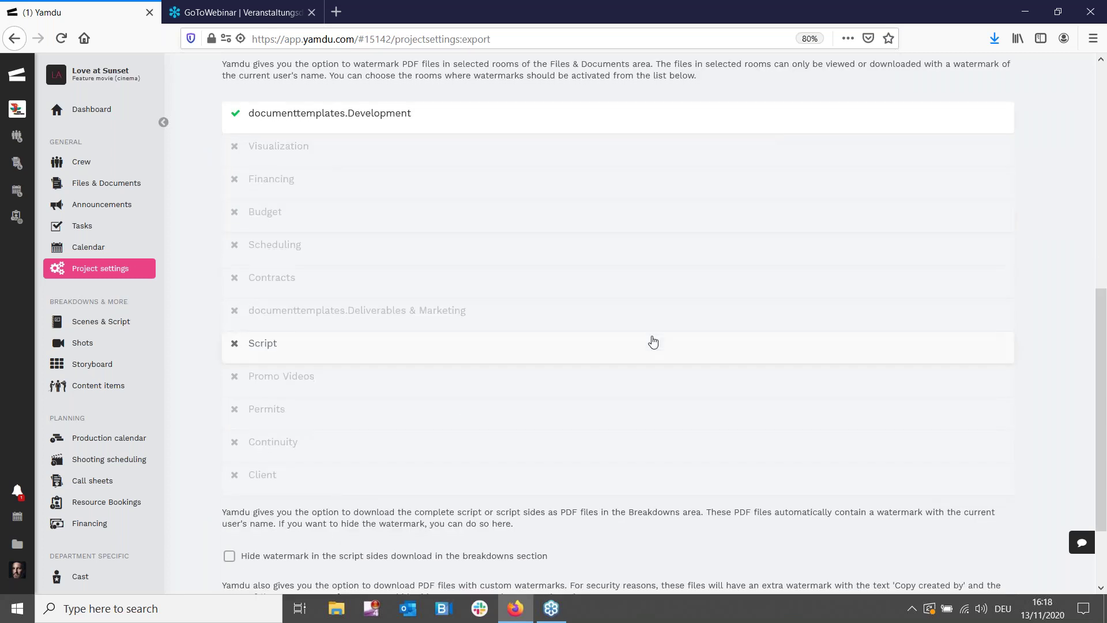
scroll(652, 341, "up", 8)
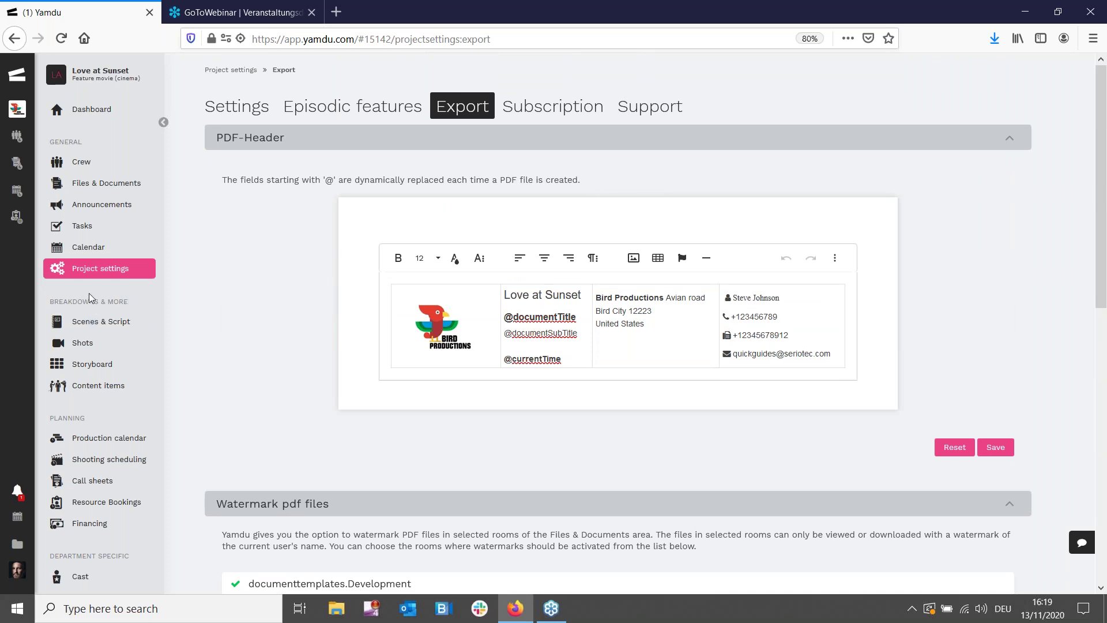
scroll(92, 300, "down", 4)
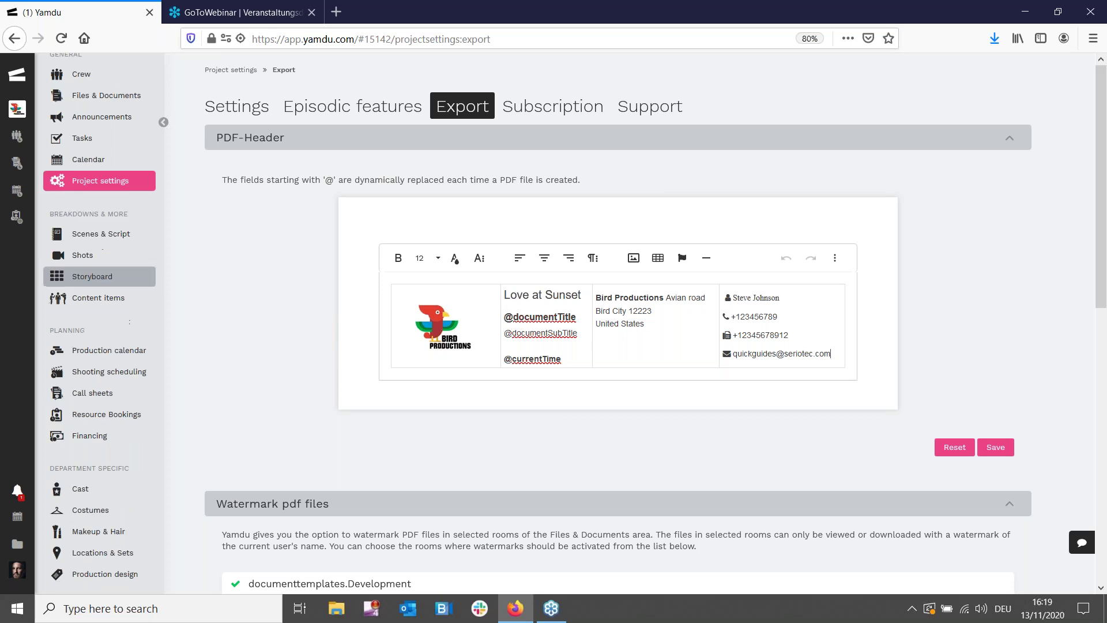
Open the personal user settings and look through the profile, privacy, and newsletter options
left_click(18, 572)
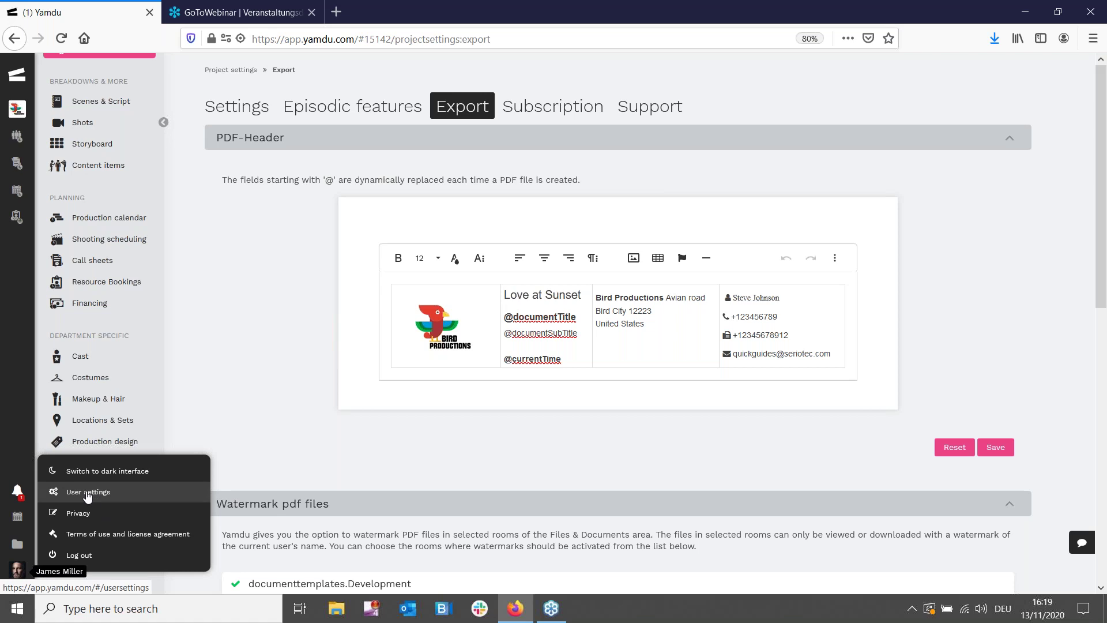
left_click(87, 493)
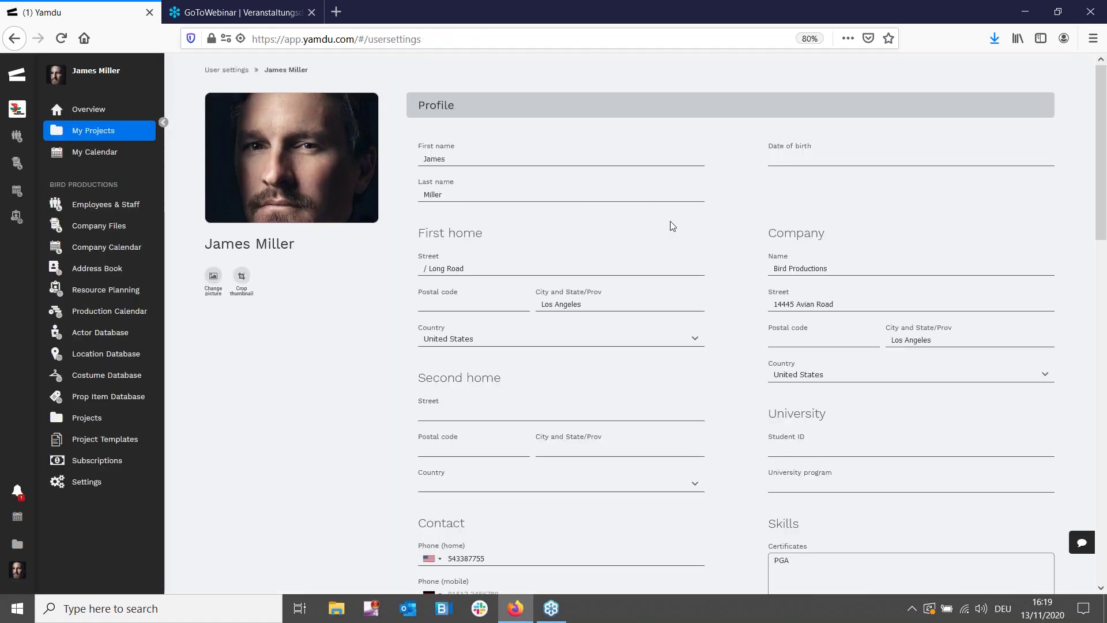
scroll(722, 210, "down", 8)
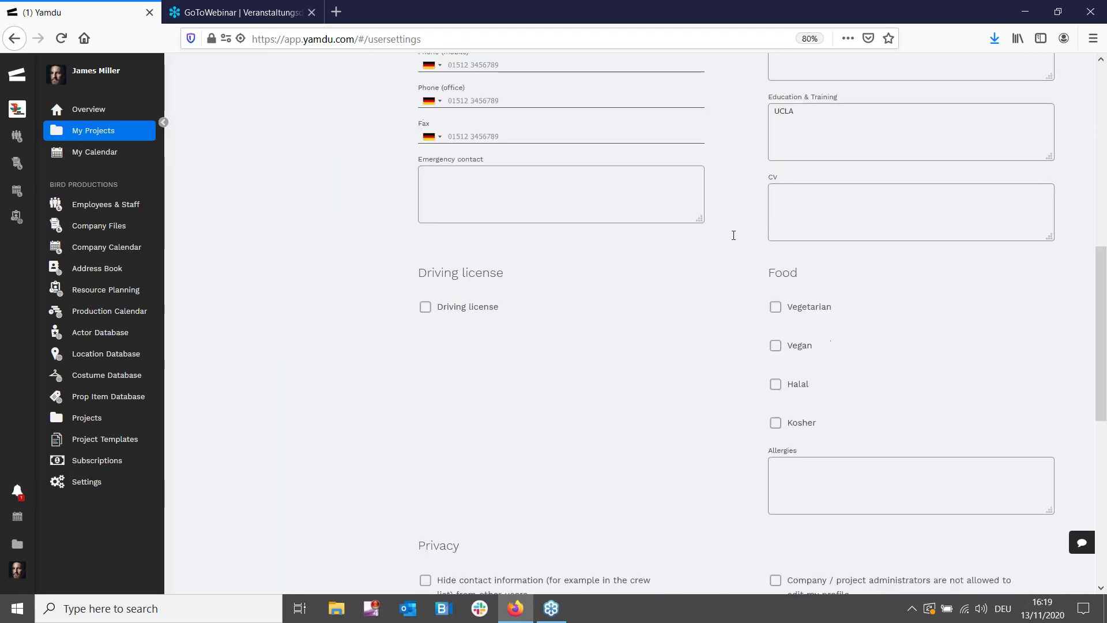
scroll(733, 235, "down", 8)
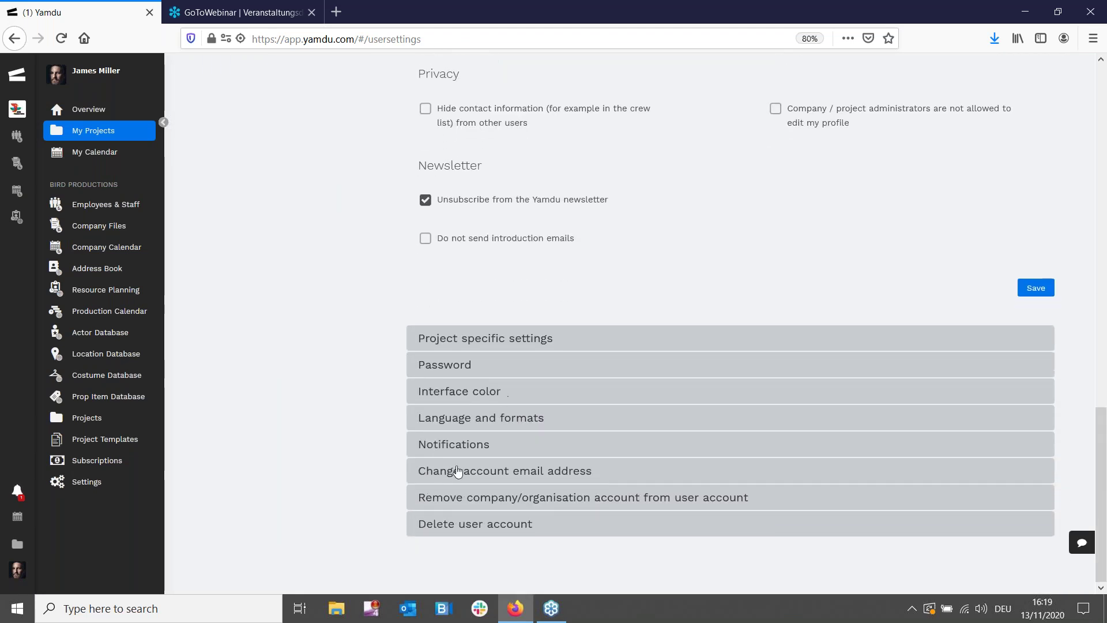
Review the account's notification settings, then check which interface languages are offered under Language and formats
left_click(501, 451)
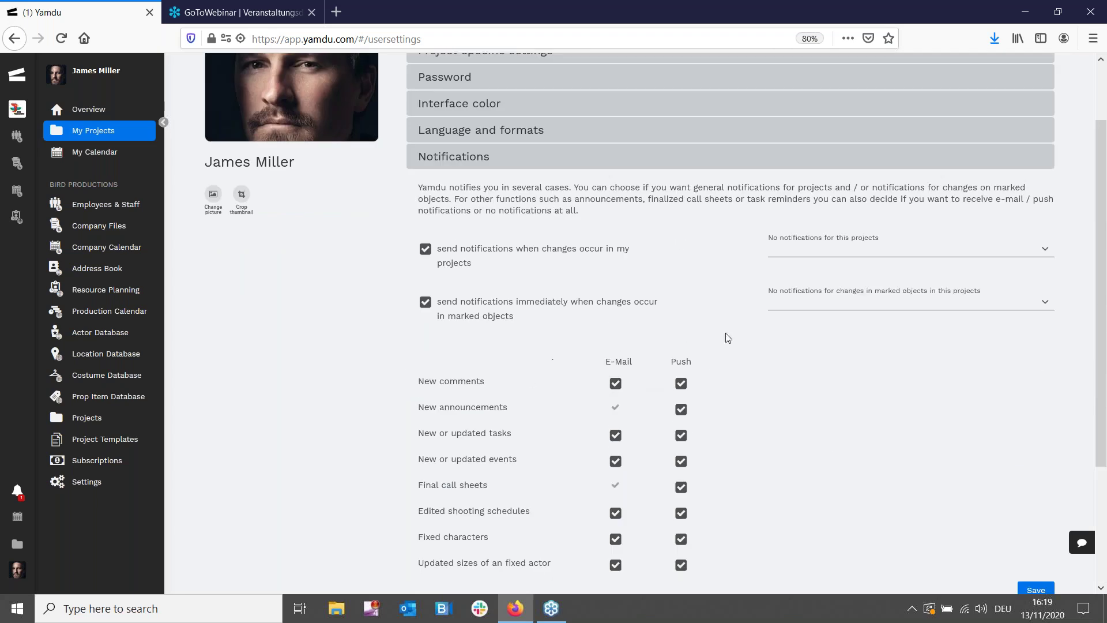
scroll(634, 212, "up", 2)
left_click(634, 214)
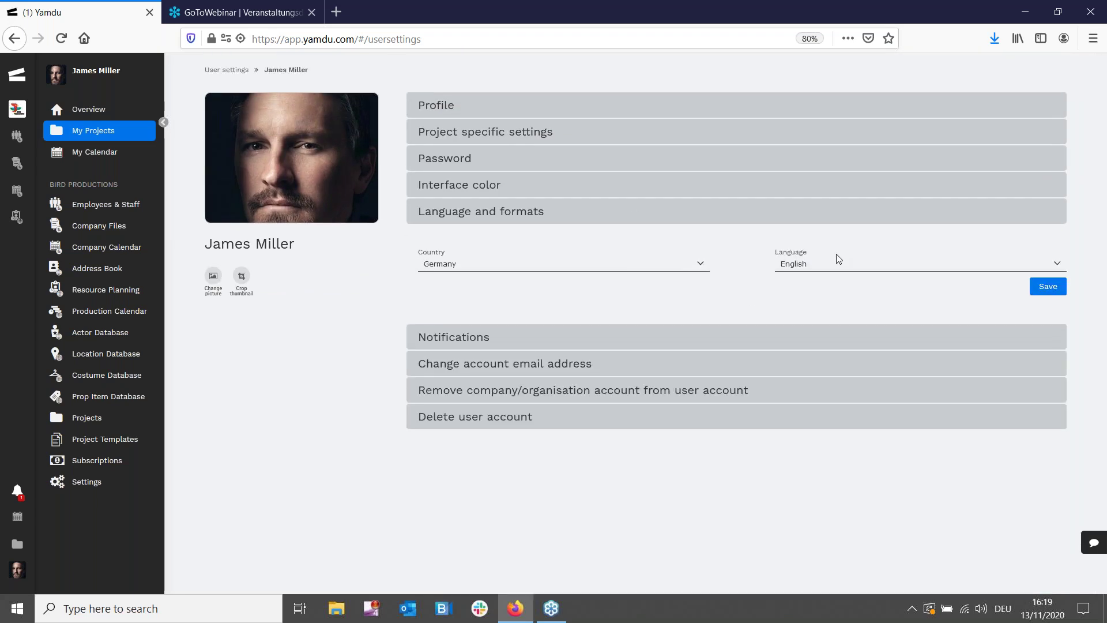
left_click(893, 264)
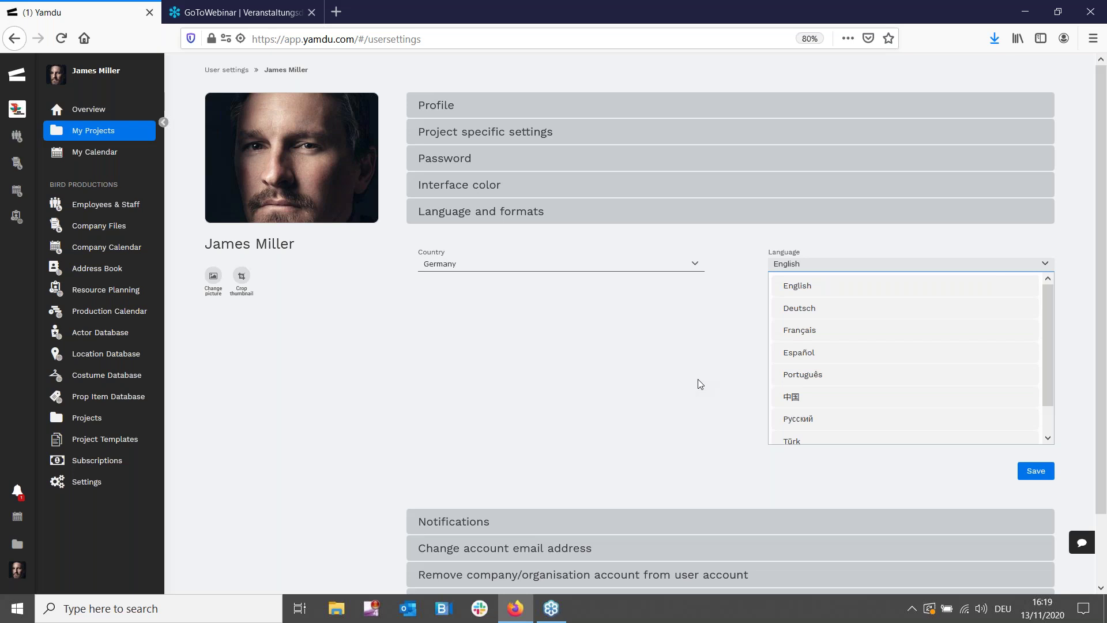
left_click(666, 364)
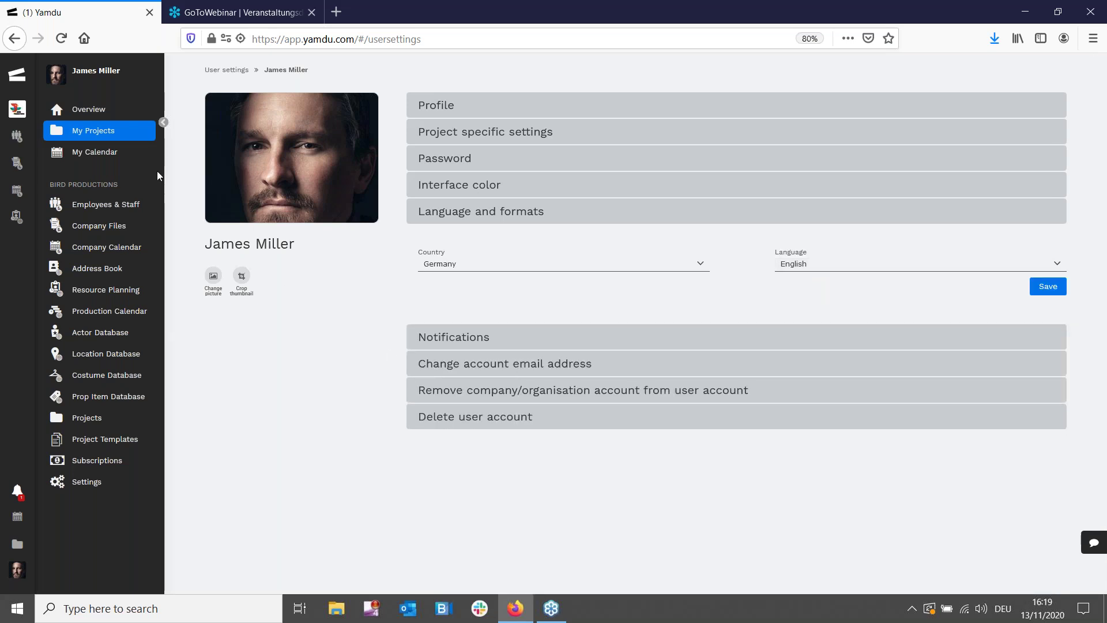
Go back to the overview, open the Love at Sunset project, and show its crew list
left_click(121, 108)
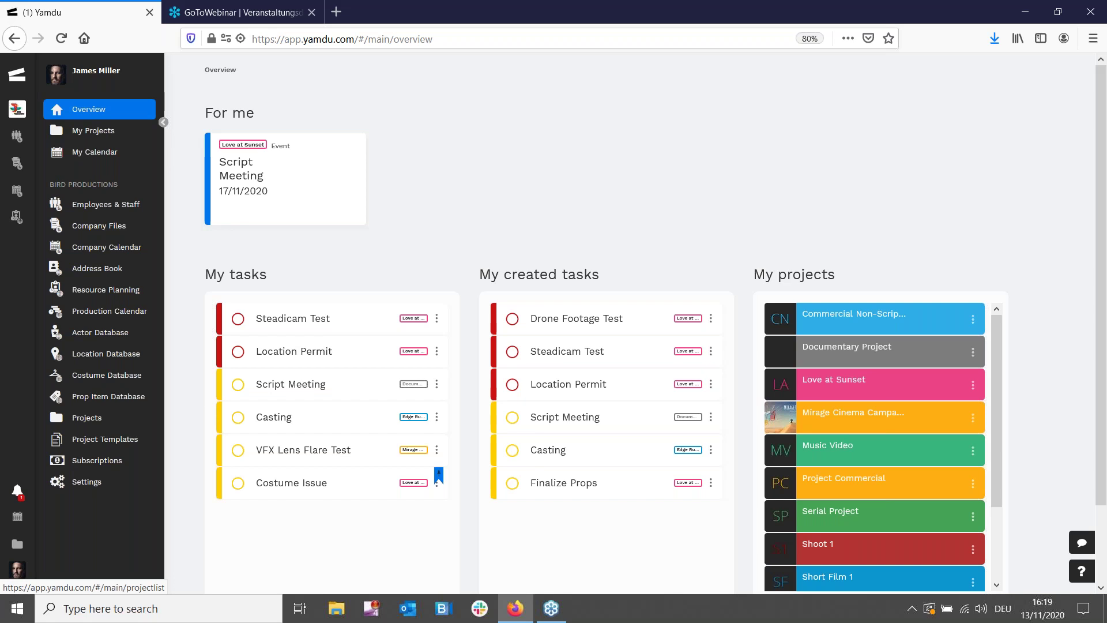
left_click(837, 388)
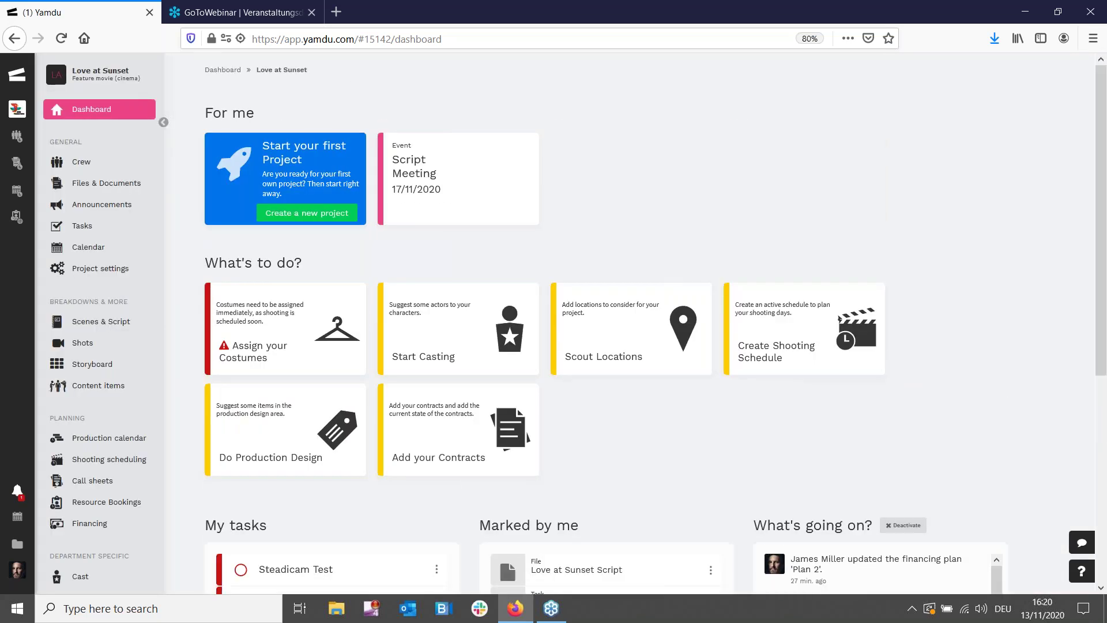
left_click(82, 163)
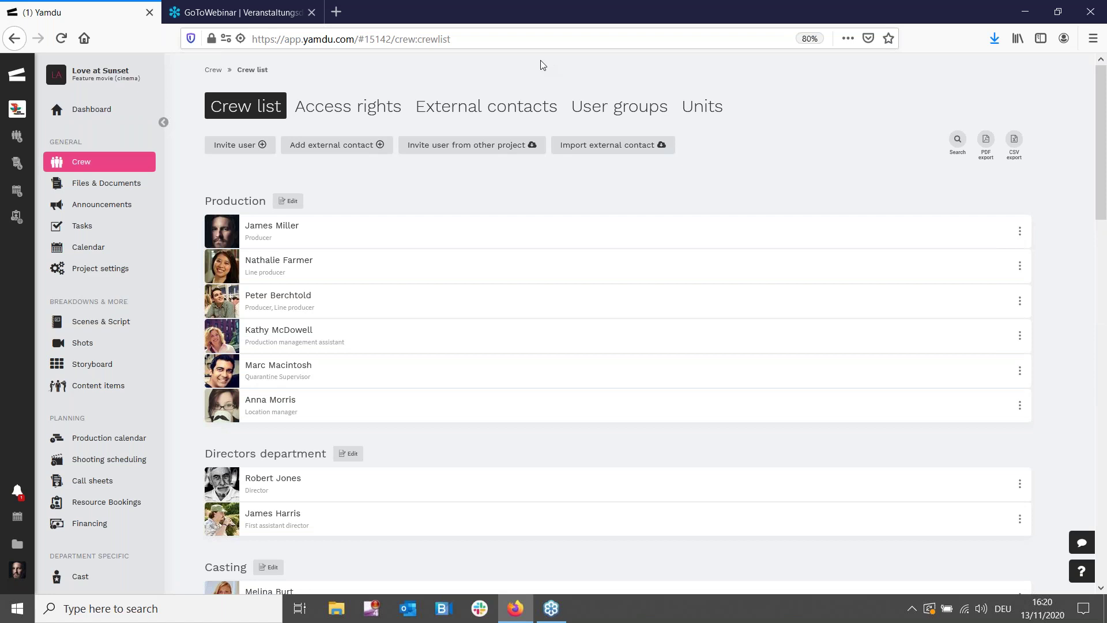
Look through the users who can be invited from the company's other projects and close the list
left_click(500, 146)
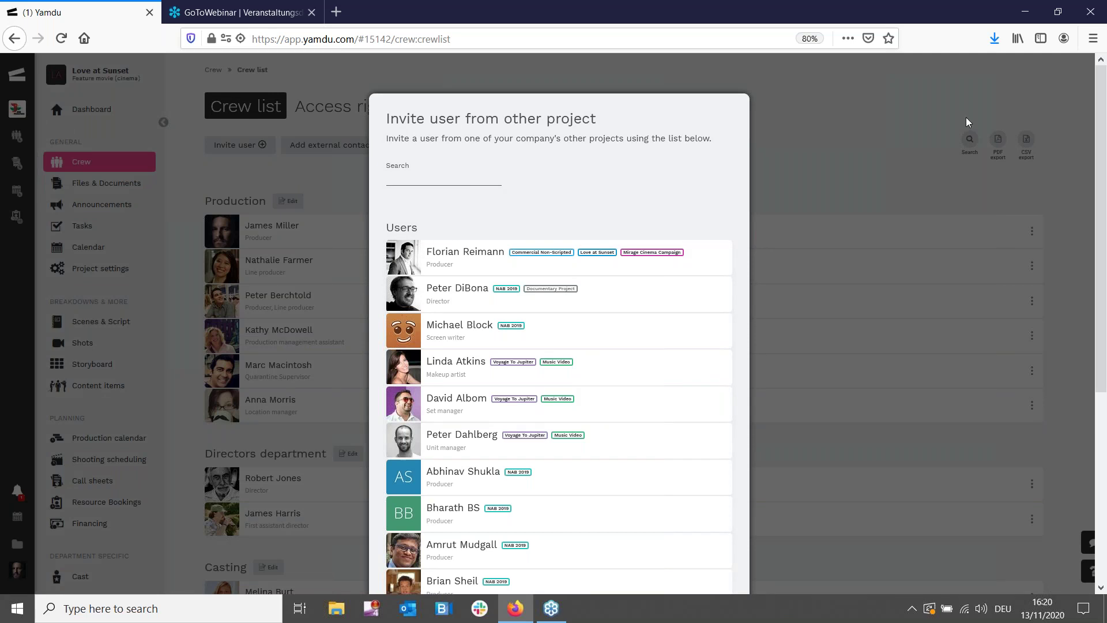
scroll(697, 234, "down", 5)
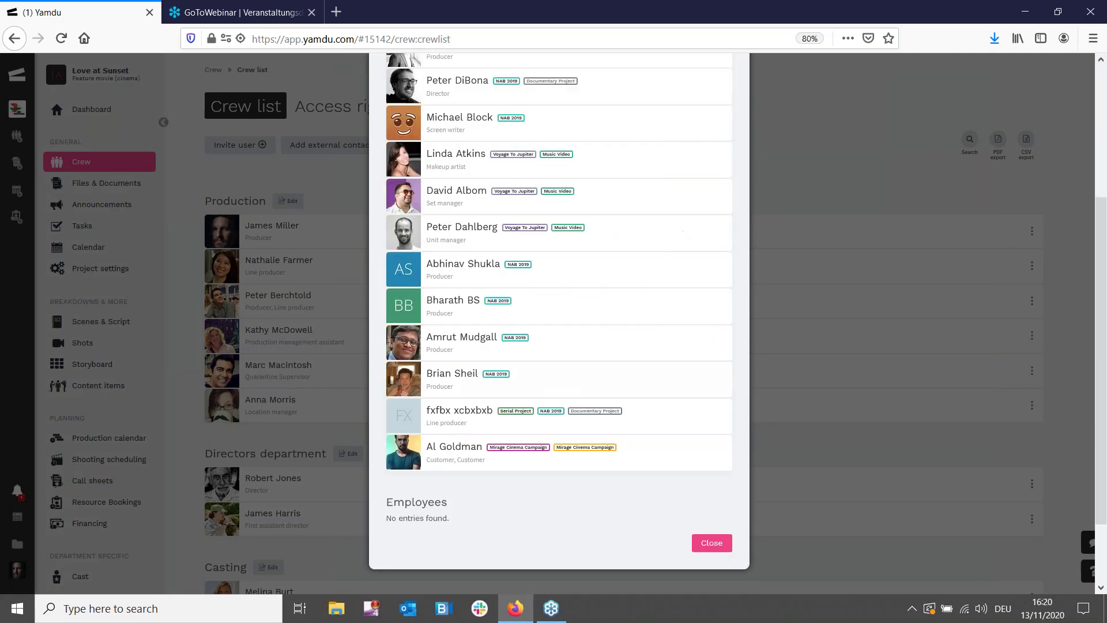
left_click(718, 544)
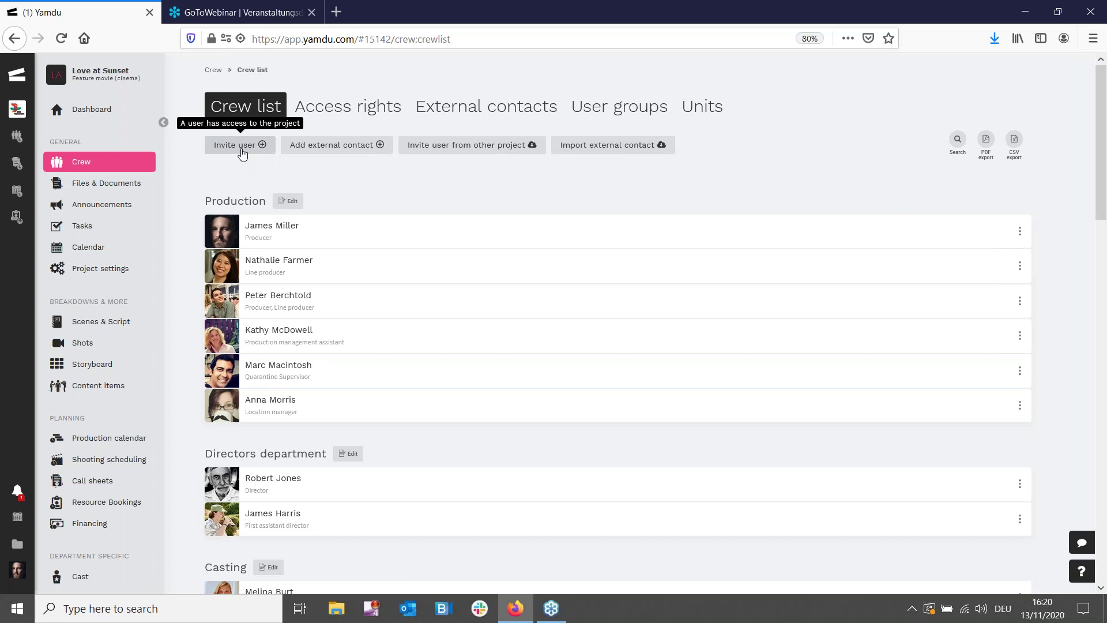
Start a new user invitation for the crew and assign the position Line producer
left_click(242, 146)
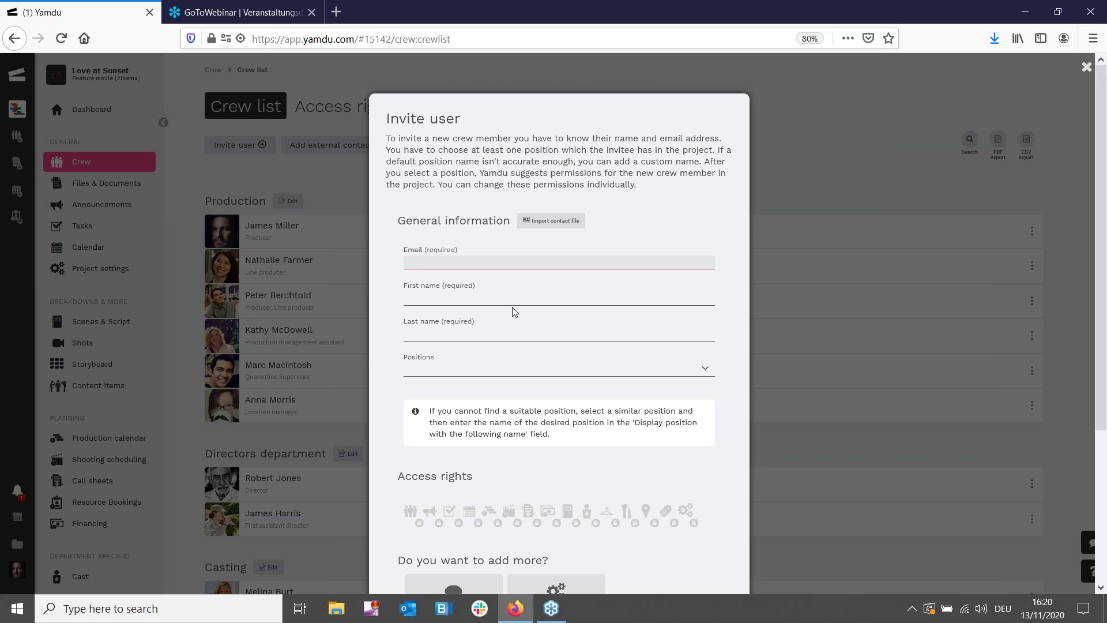
left_click(696, 368)
scroll(535, 344, "down", 3)
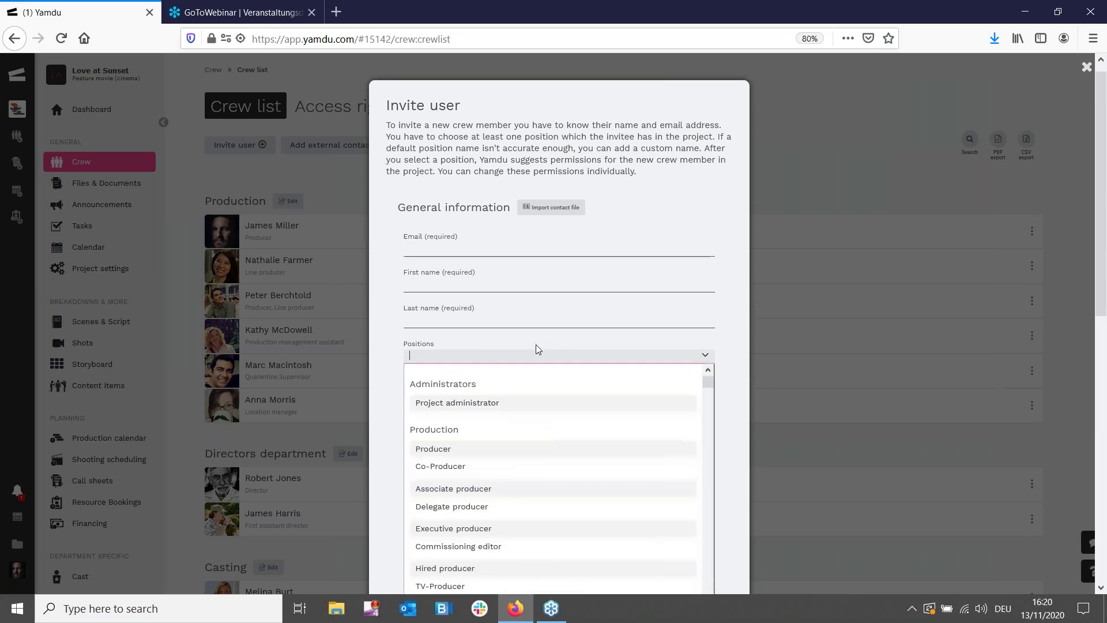
scroll(524, 346, "down", 6)
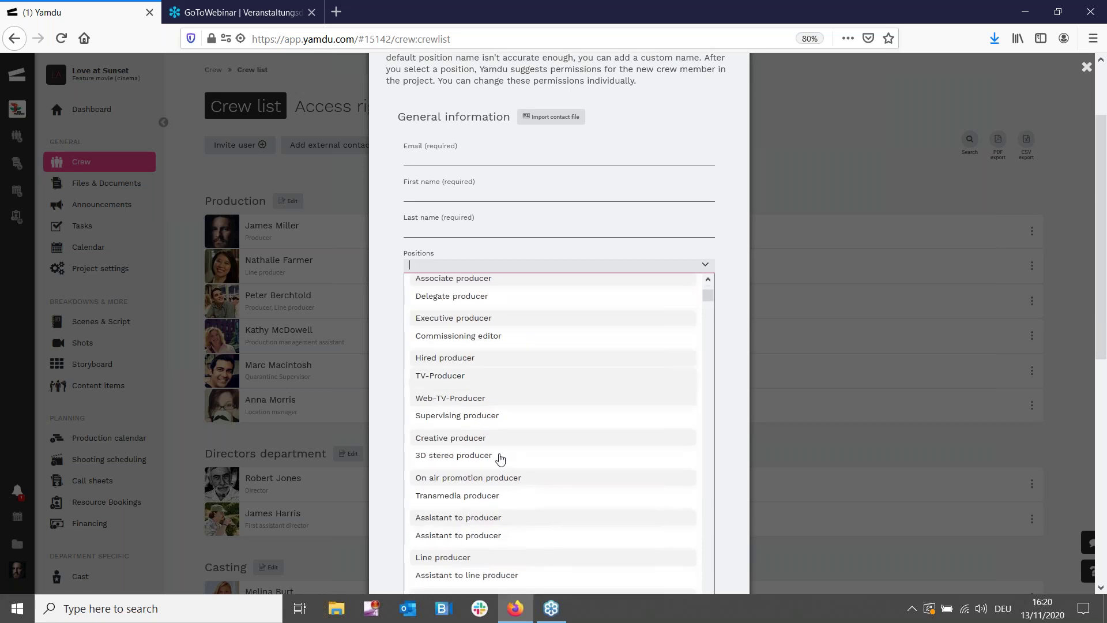
left_click(433, 472)
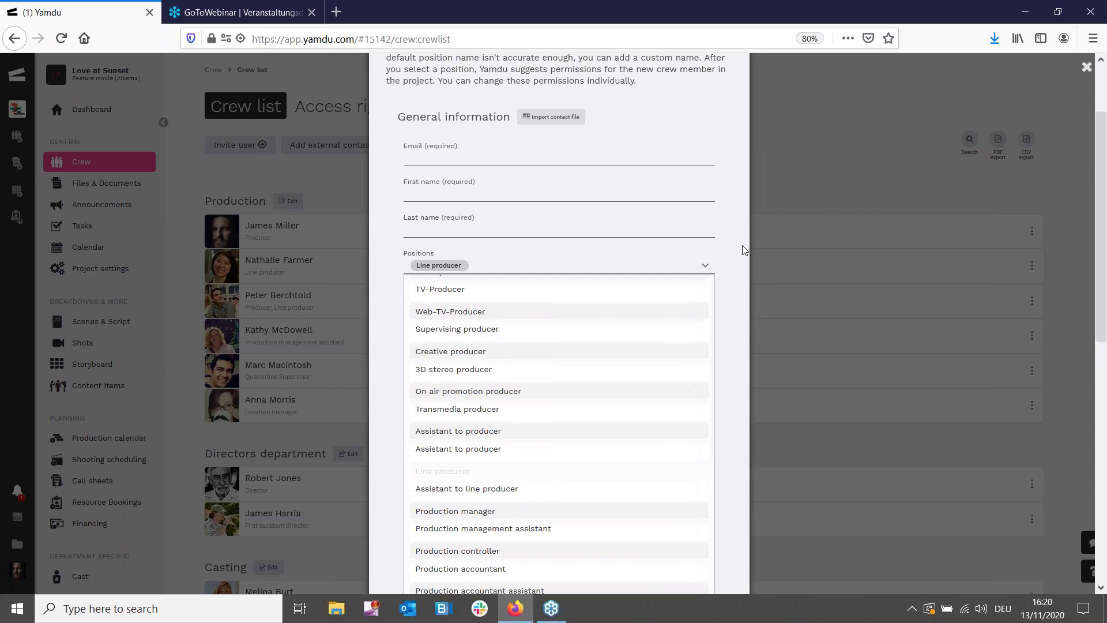
left_click(720, 266)
Try out the individual access right levels in the invitation and cancel it without inviting anyone
scroll(697, 335, "down", 2)
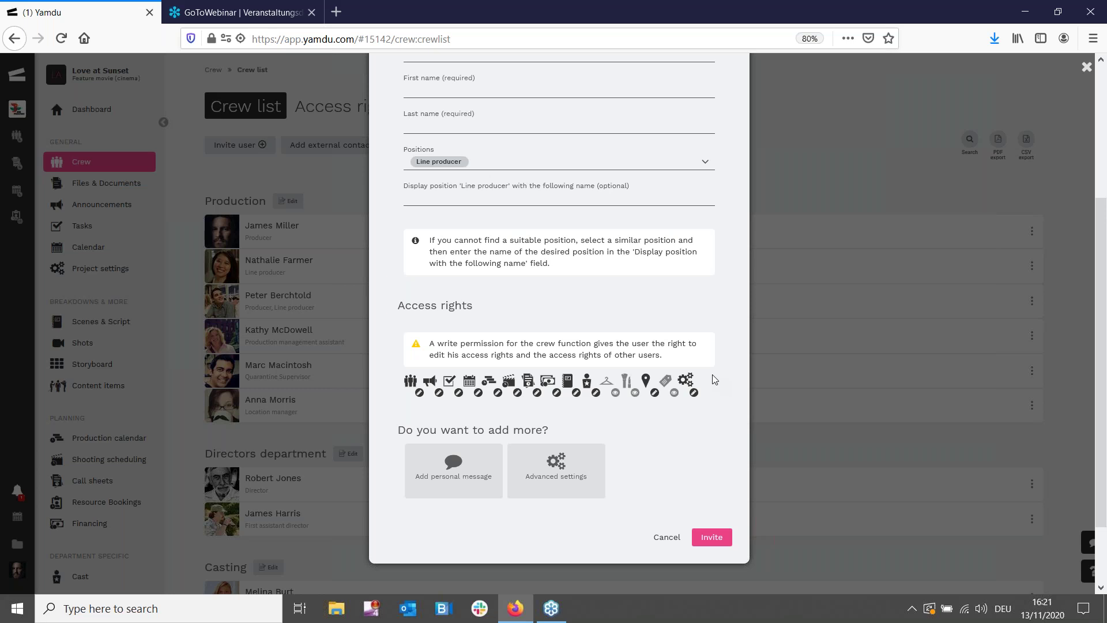
left_click(530, 395)
left_click(529, 397)
left_click(499, 395)
left_click(499, 396)
left_click(666, 537)
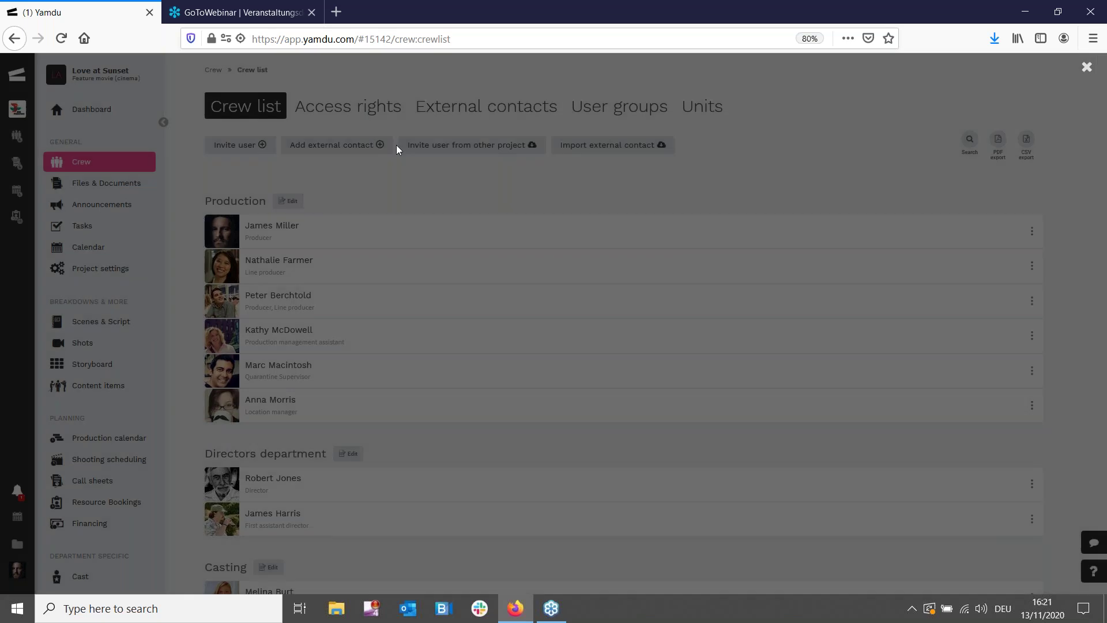
Visit the crew's Access rights, External contacts, User groups, and Units pages in turn, and return to the crew list
left_click(348, 106)
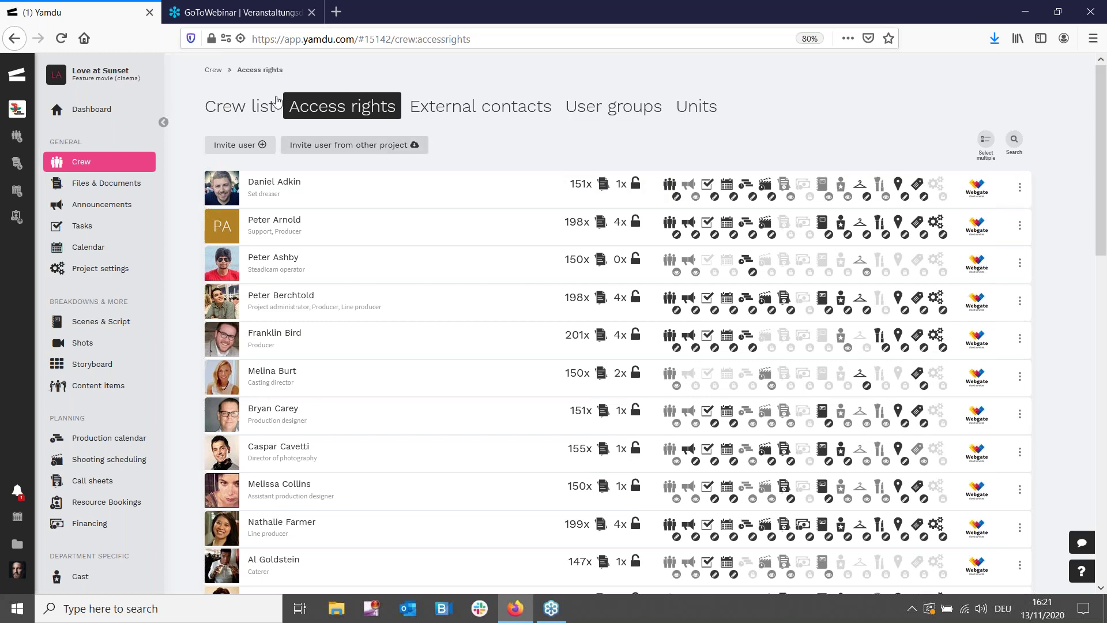
left_click(480, 110)
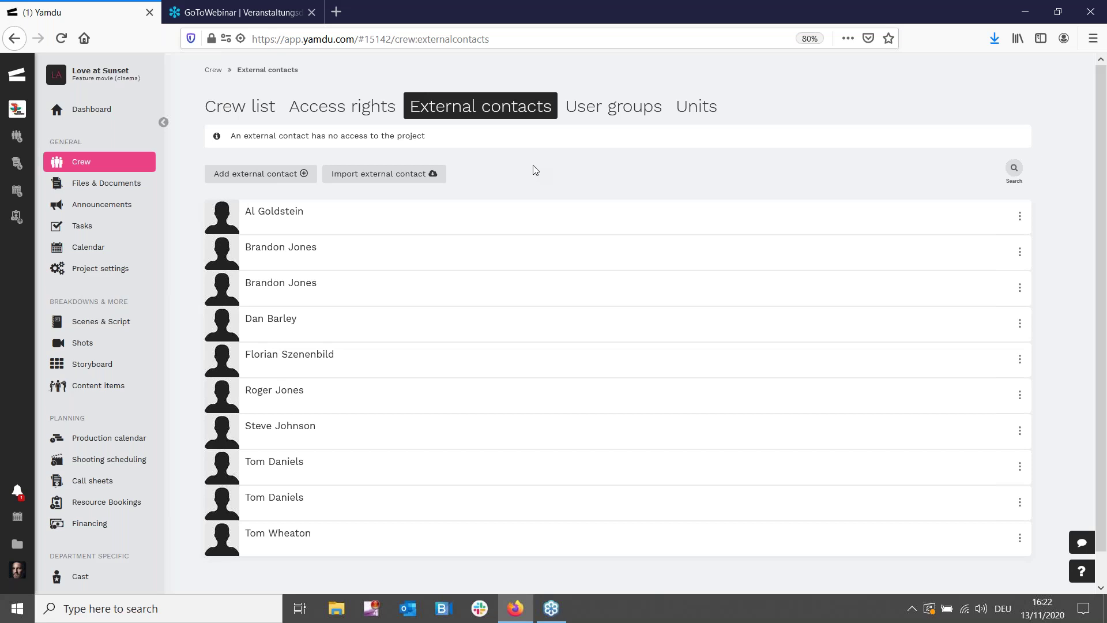
left_click(582, 108)
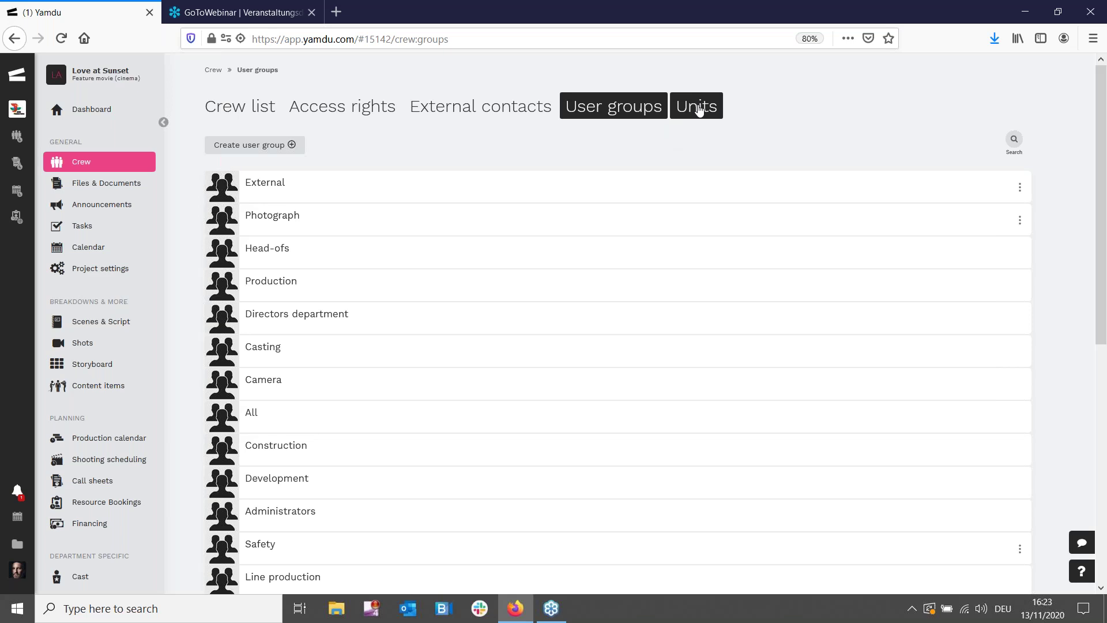
left_click(721, 119)
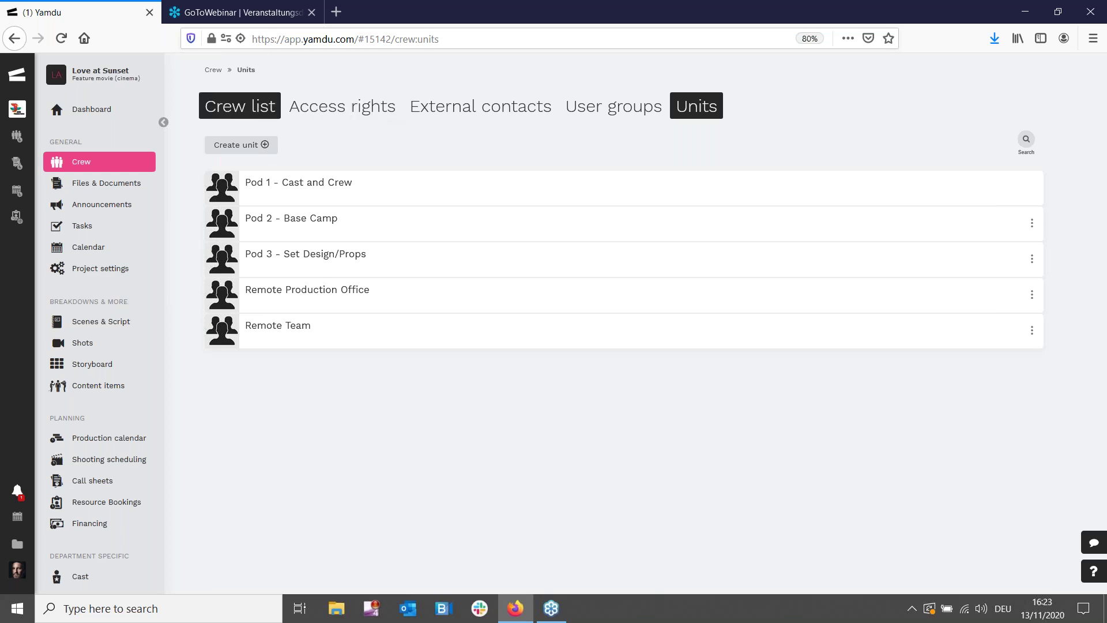
left_click(90, 164)
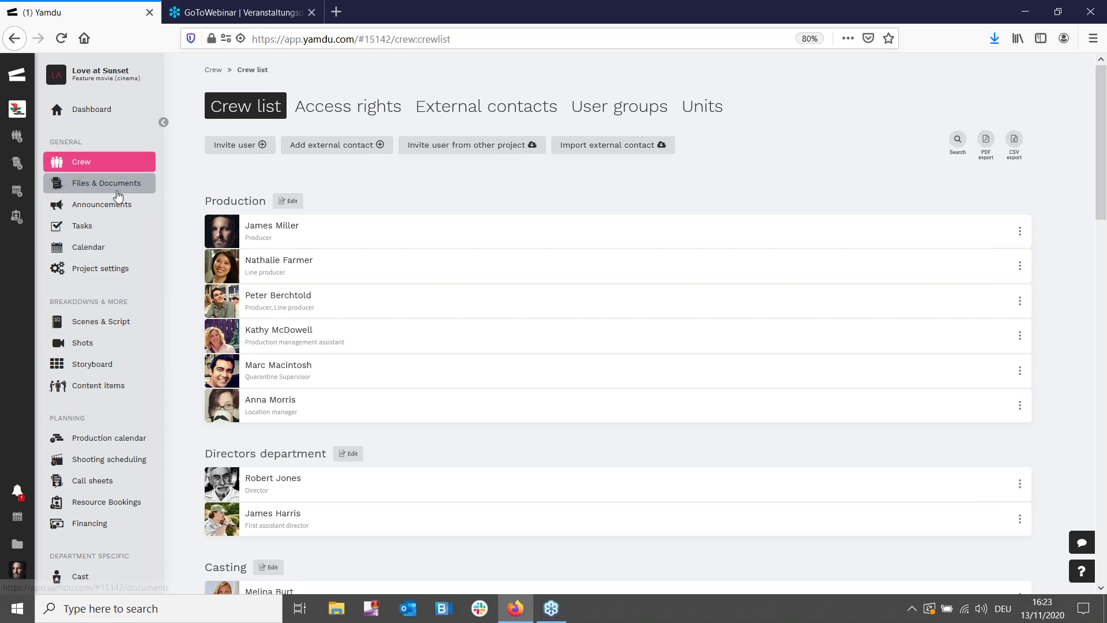
Open the Script object in the Development room of Files & Documents and expand its links
left_click(52, 188)
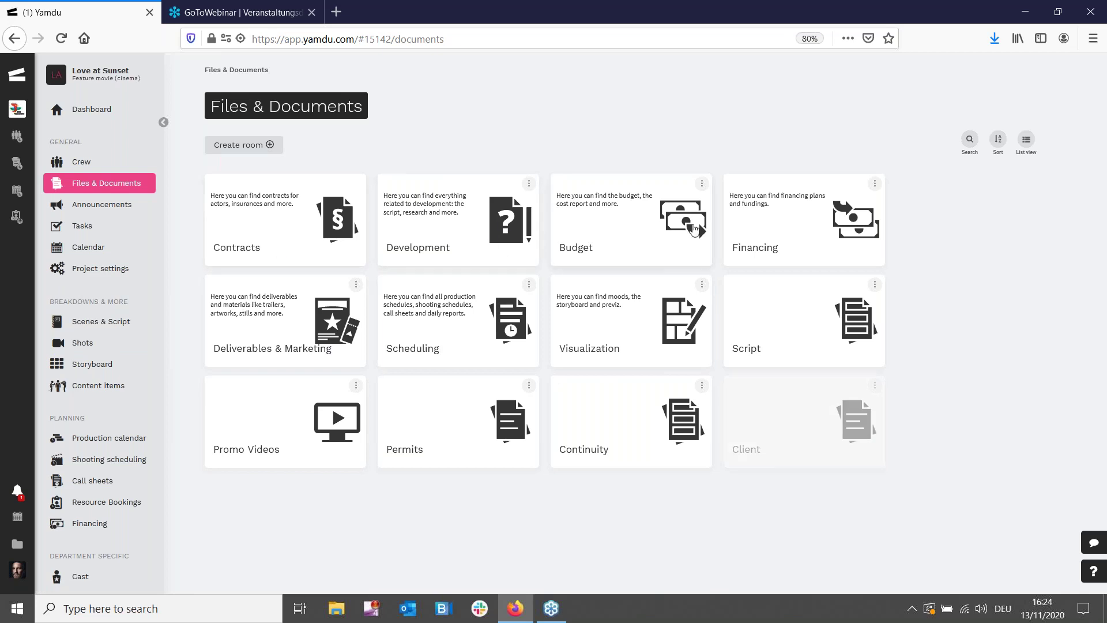
left_click(429, 234)
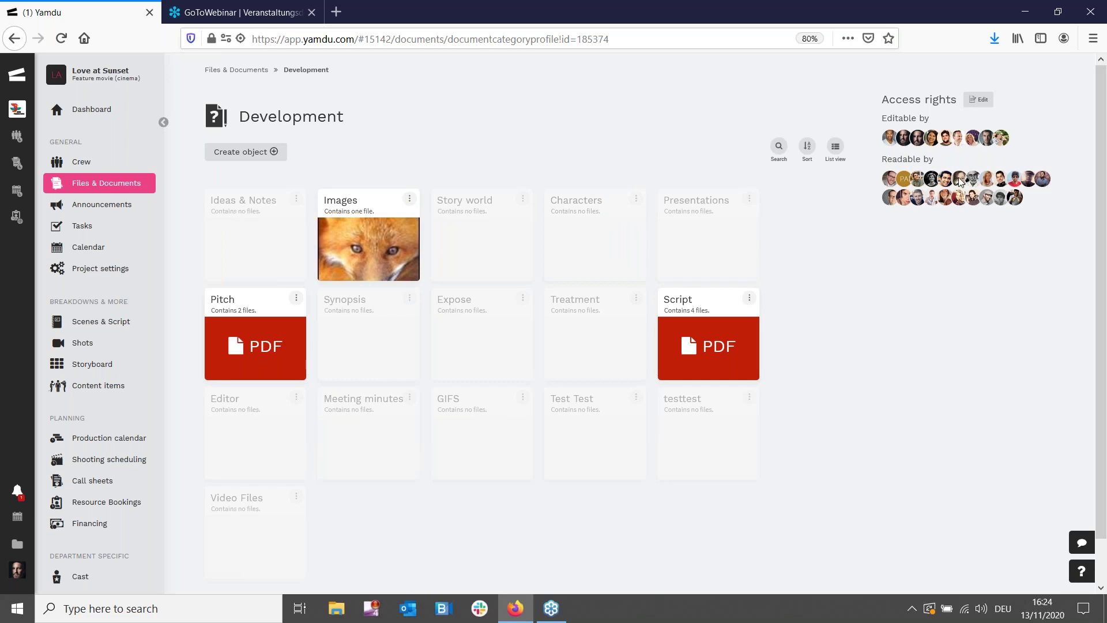
left_click(687, 346)
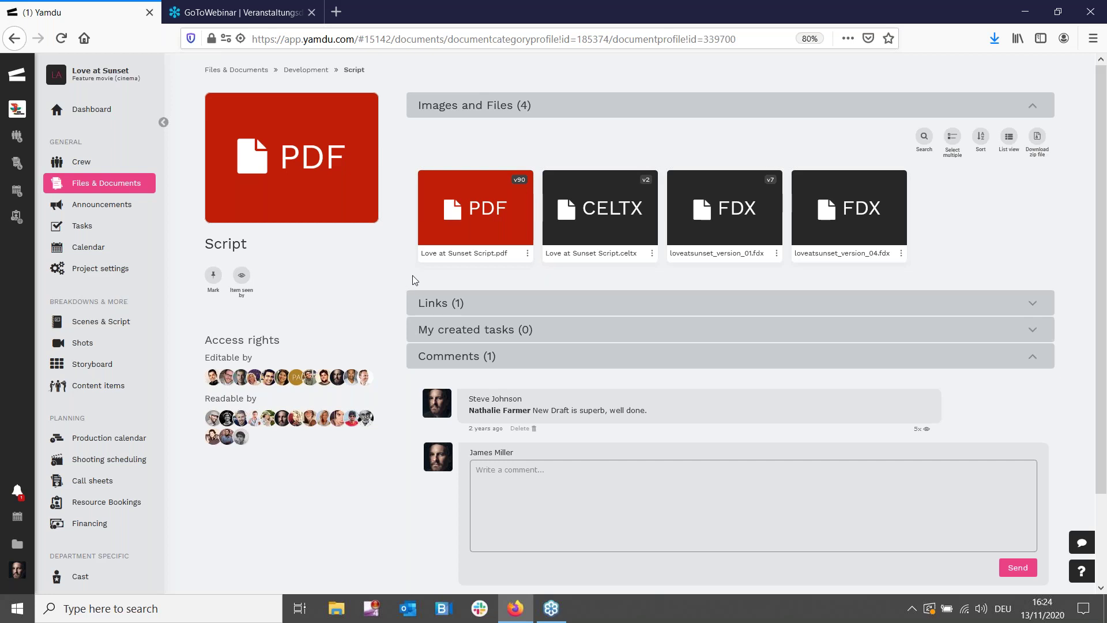
left_click(614, 310)
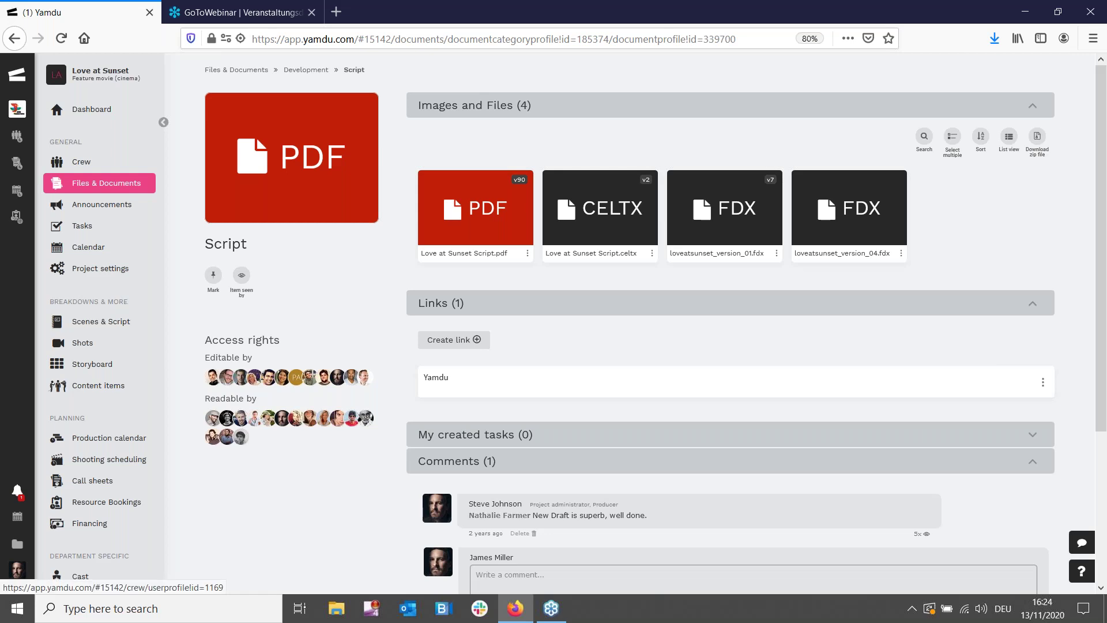
Preview Love at Sunset Script.pdf, look through its version history, and close the preview
left_click(478, 214)
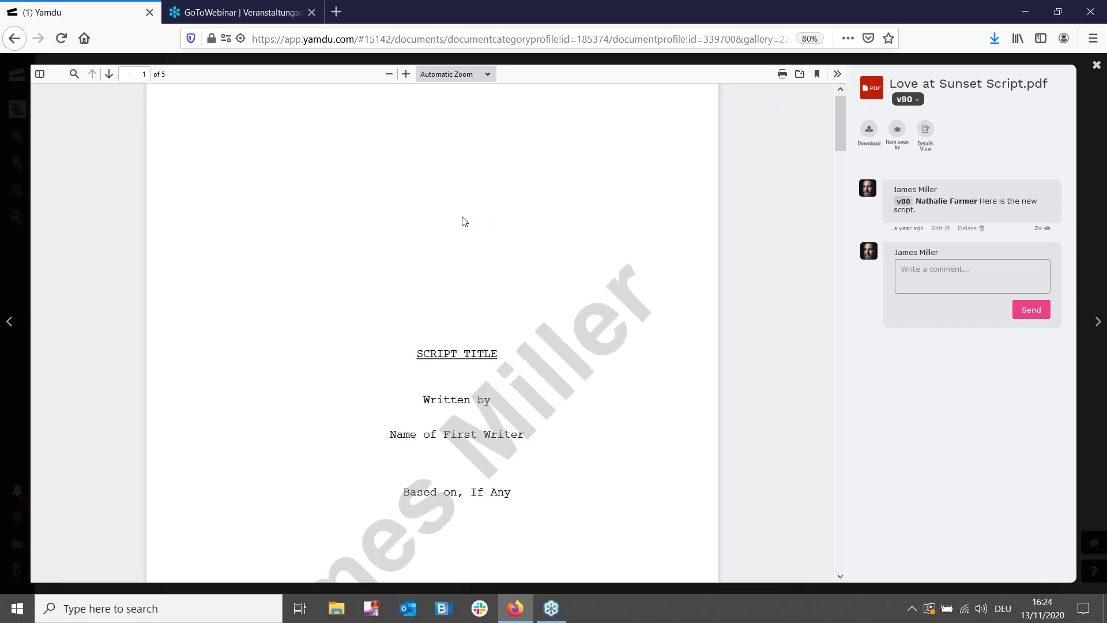
scroll(522, 357, "down", 3)
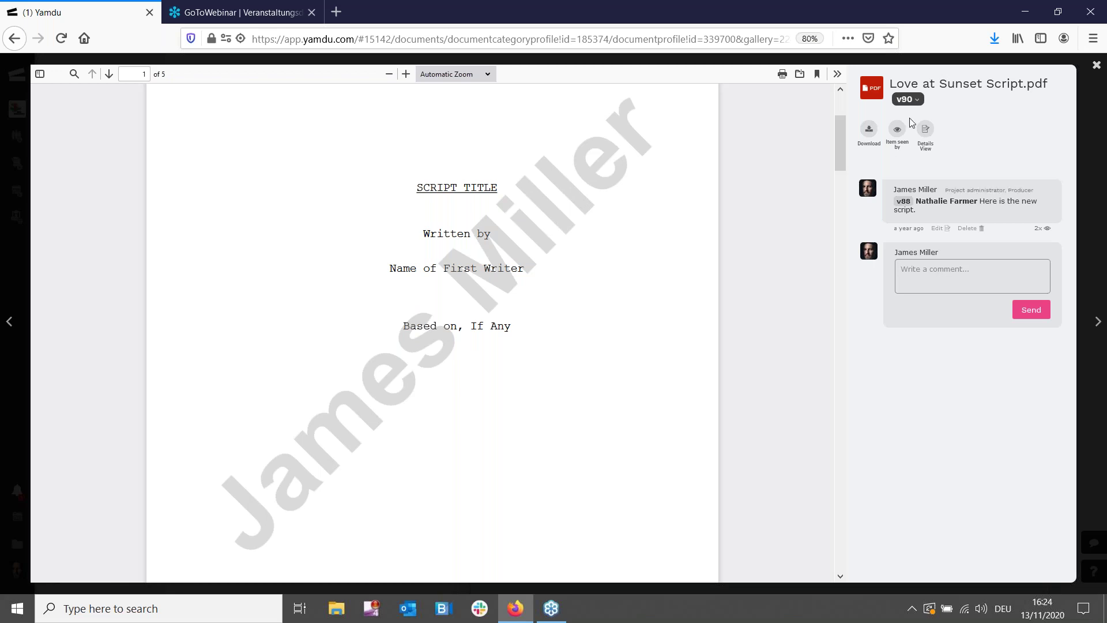
left_click(908, 99)
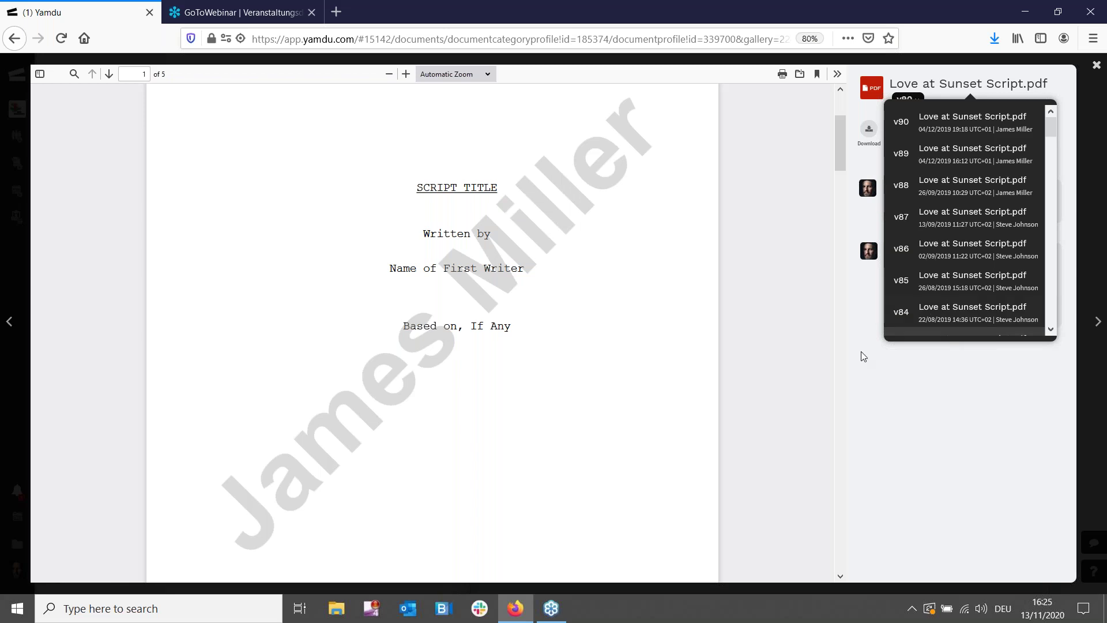
left_click(1096, 66)
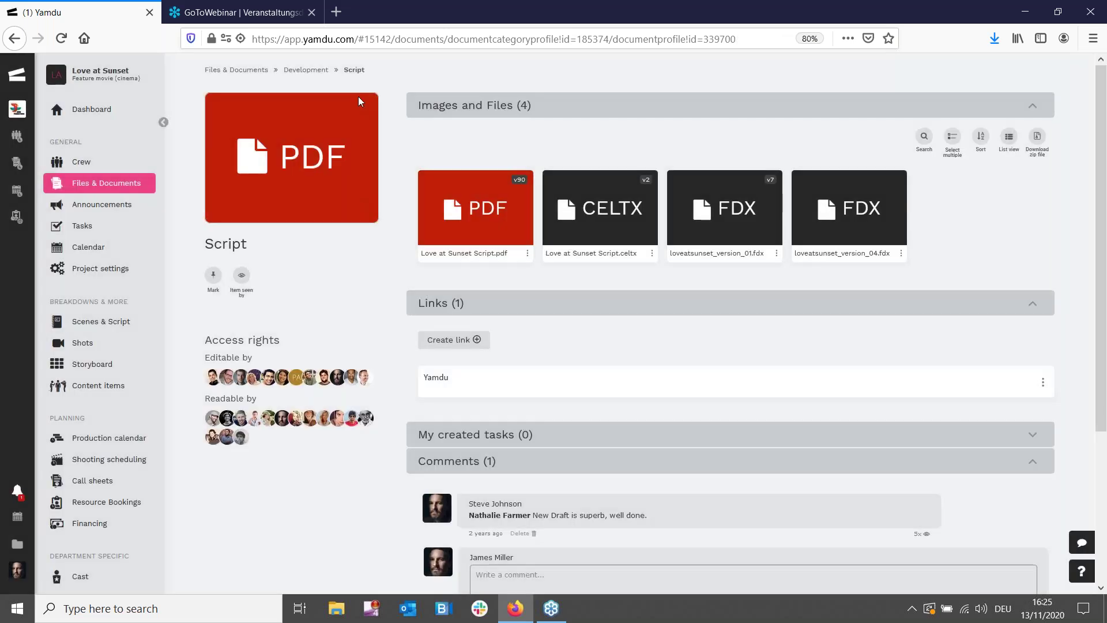
Return to the Files & Documents overview and open the Trailers object in the Deliverables & Marketing room
left_click(317, 70)
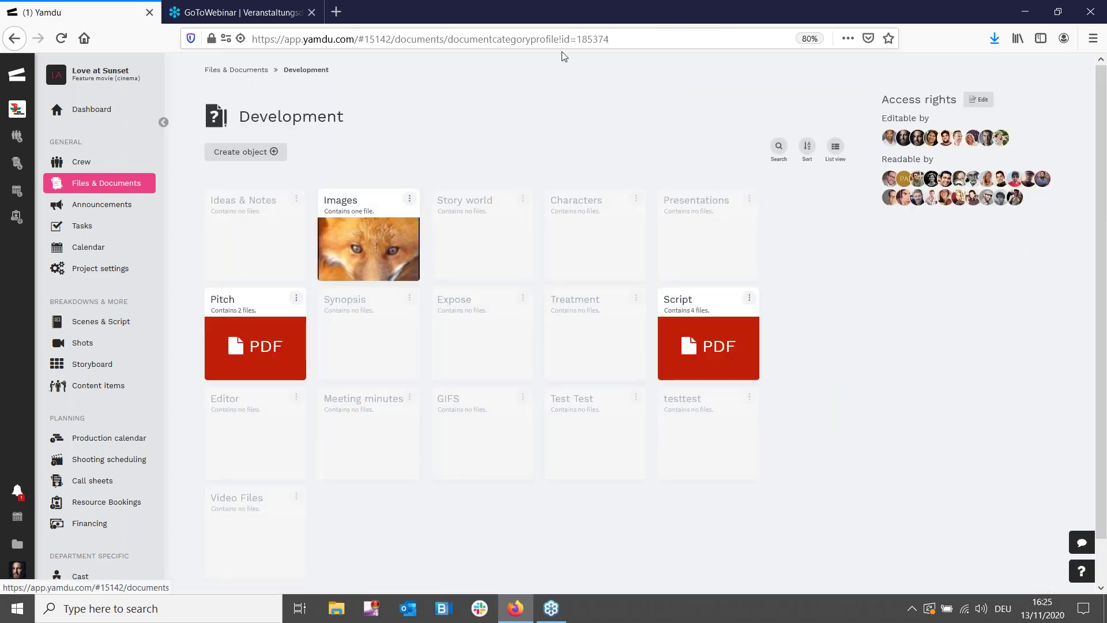
left_click(262, 71)
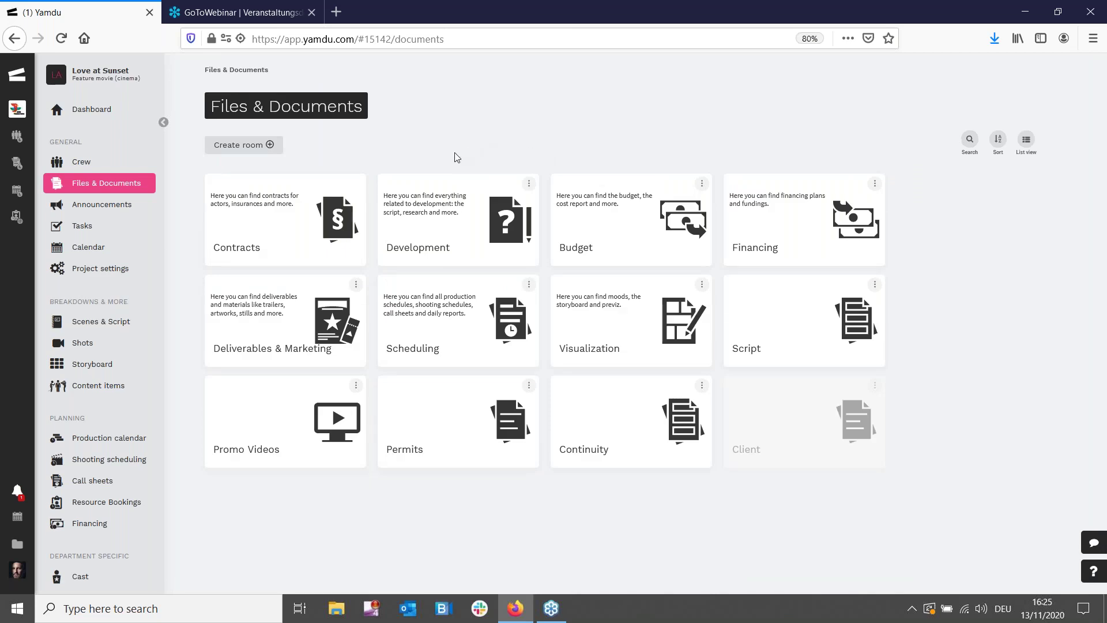
left_click(284, 344)
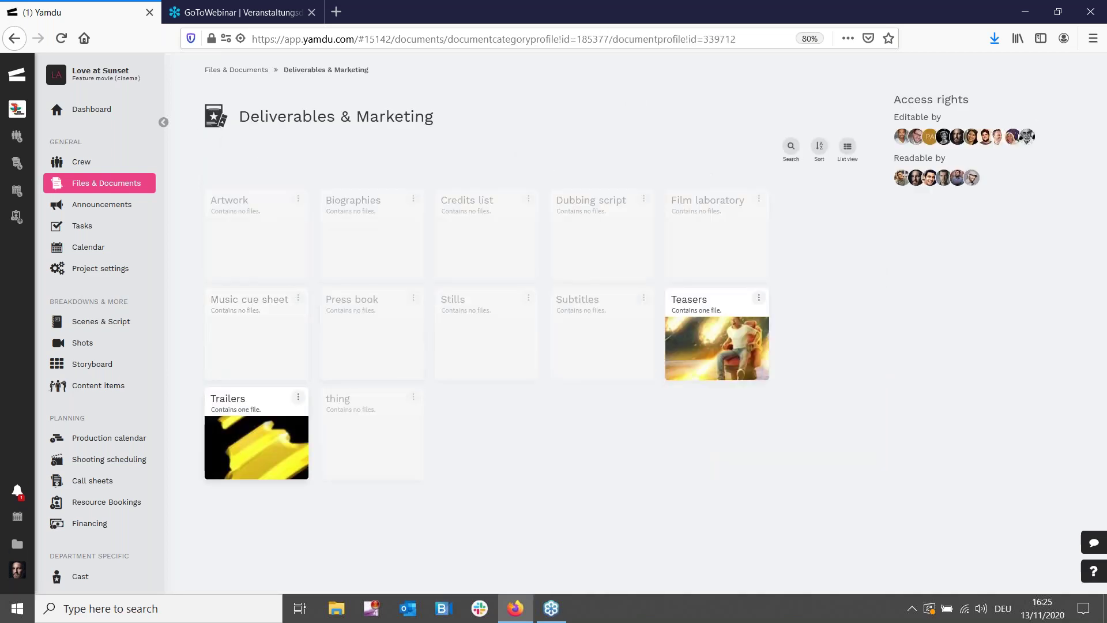
left_click(238, 443)
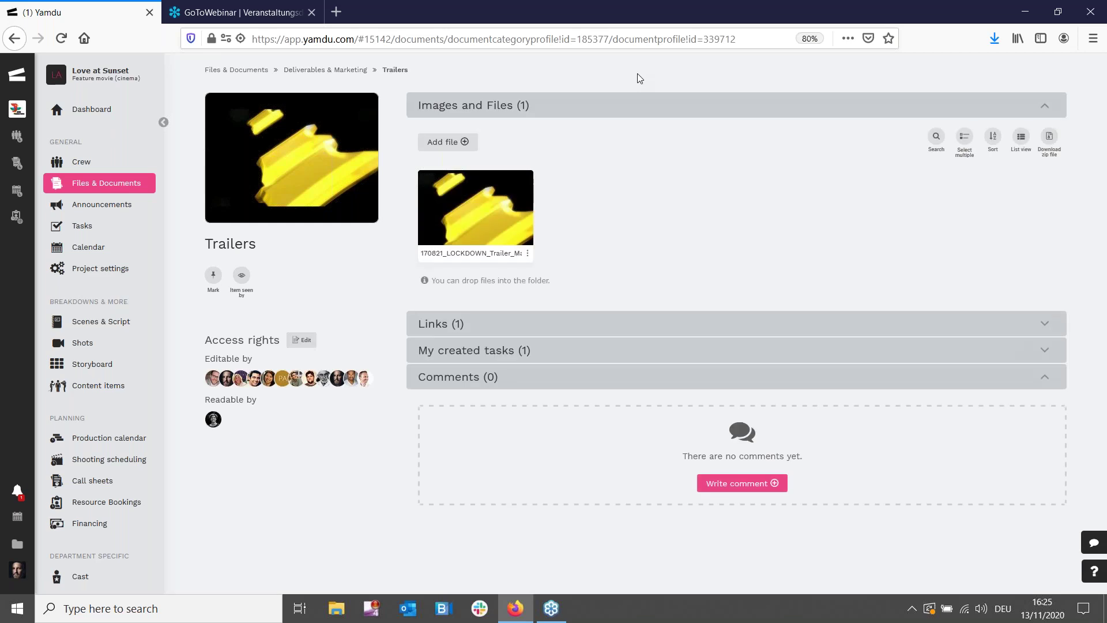
Play the LOCKDOWN trailer video with the sound muted, pause it to view the timecoded comments, and close the preview
left_click(469, 215)
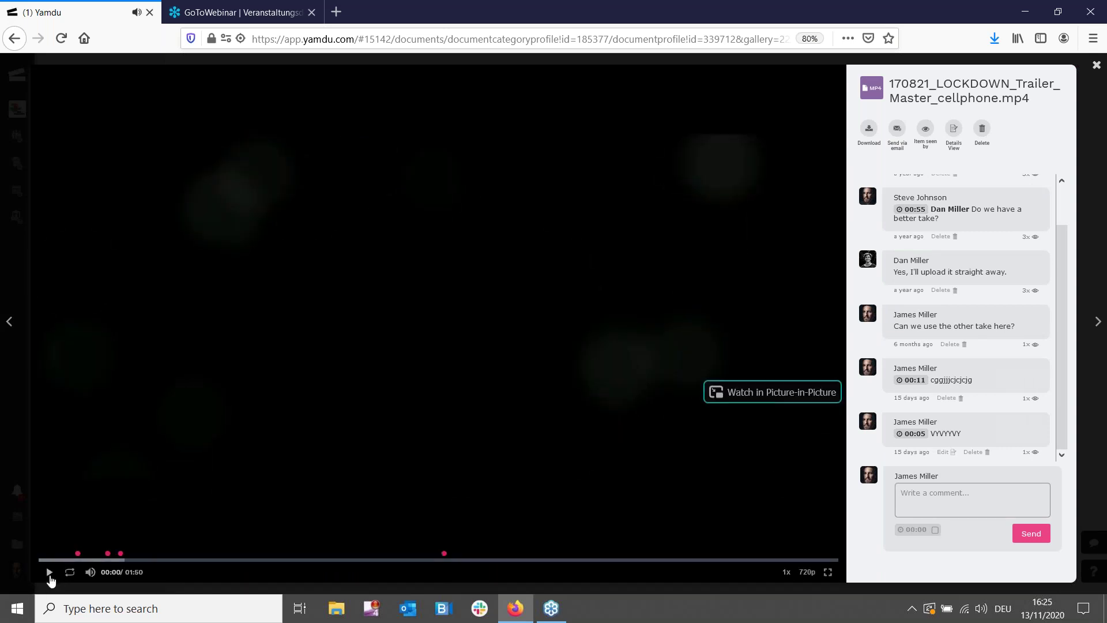
left_click(49, 573)
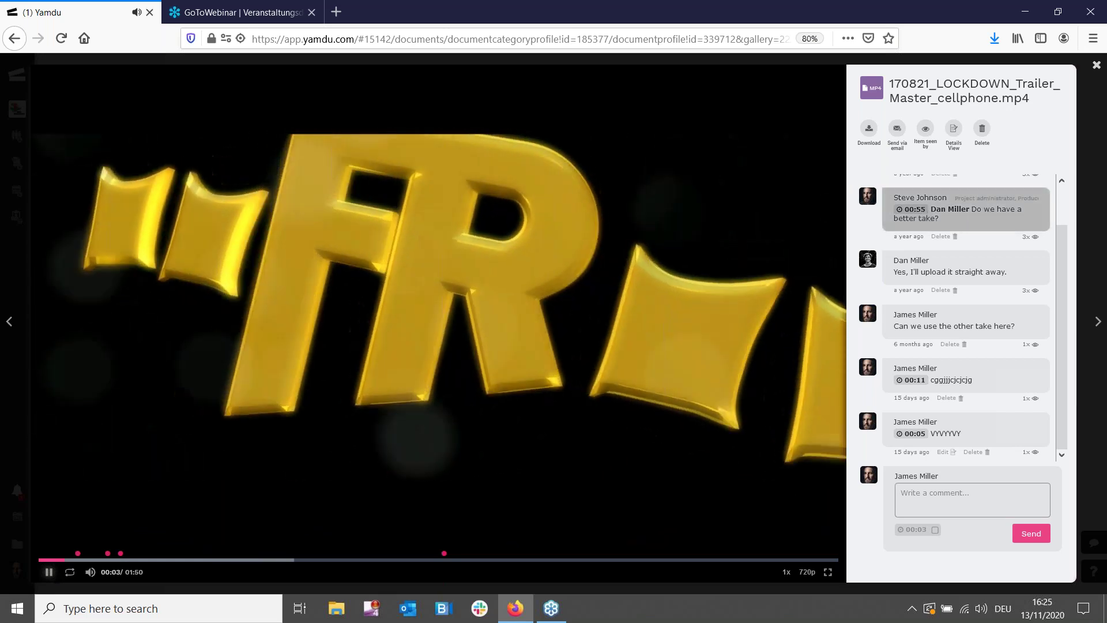
left_click(90, 571)
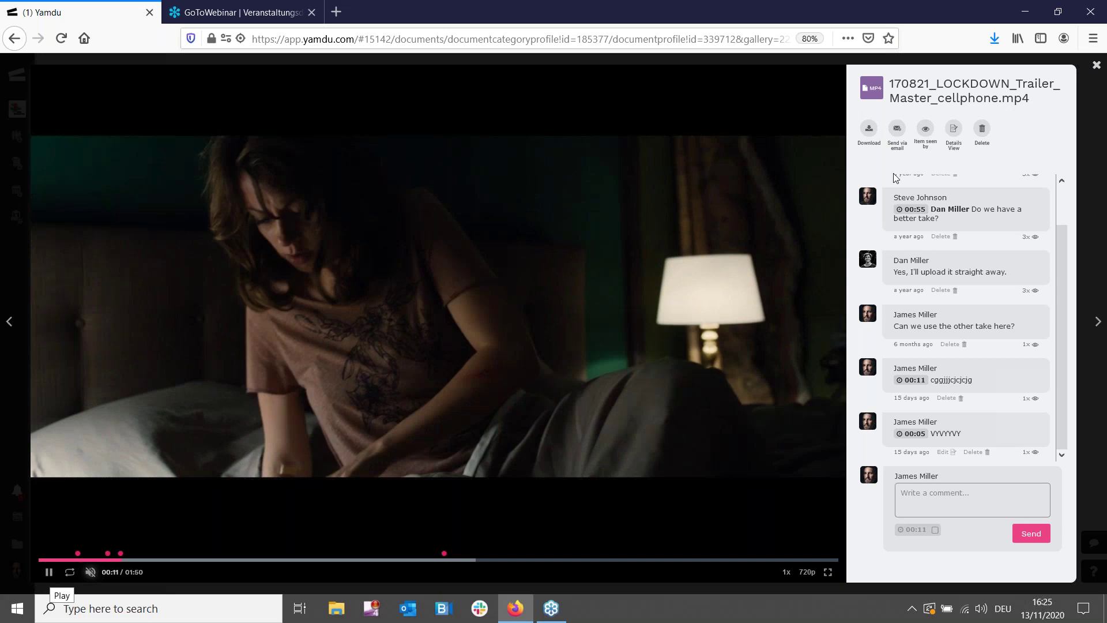
left_click(49, 572)
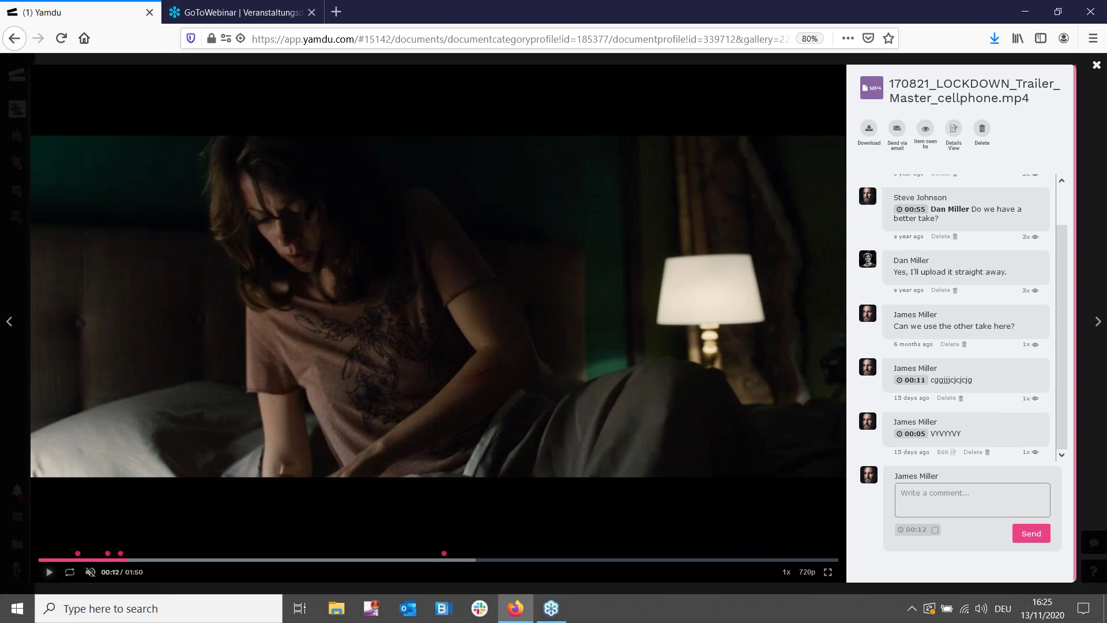
left_click(1097, 65)
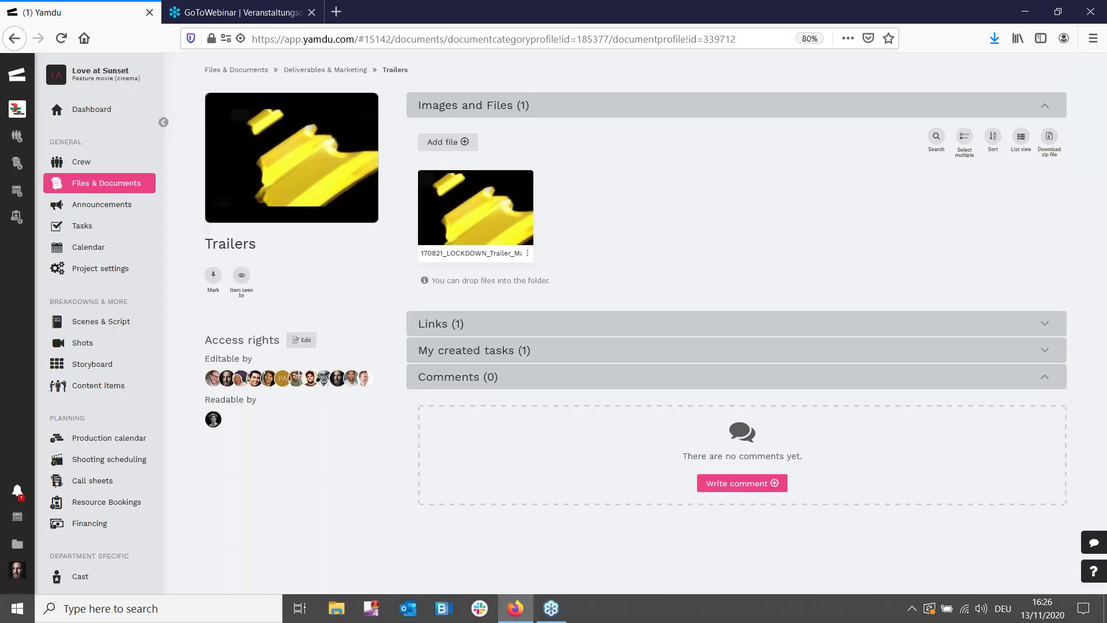
Review the Weather Warning - Call Times Pushed Back announcement and return to the announcements list
left_click(88, 204)
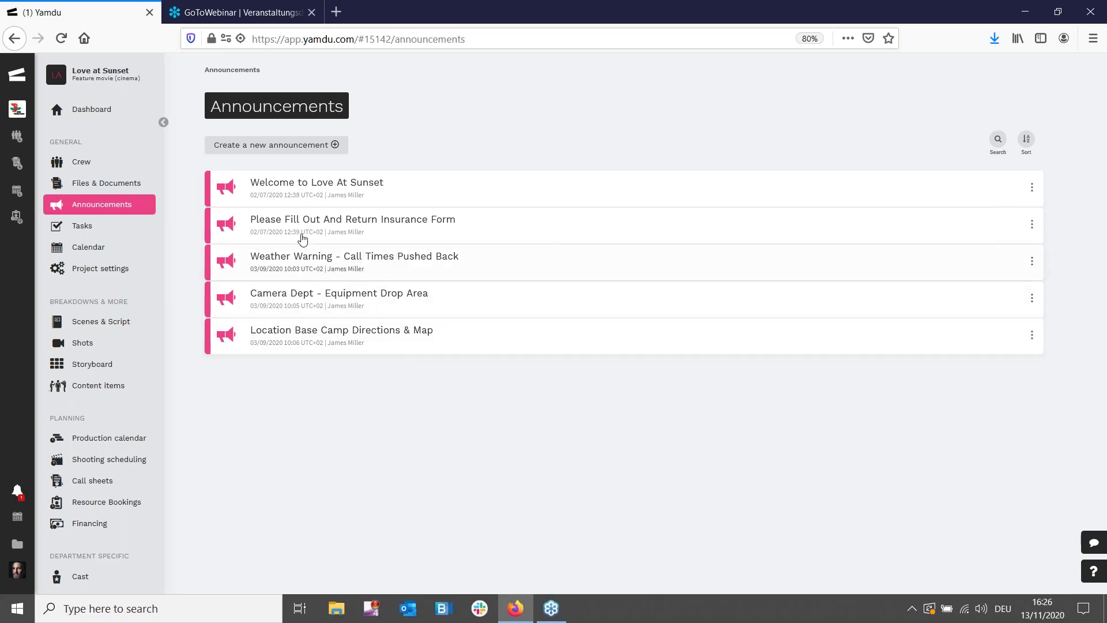
left_click(431, 262)
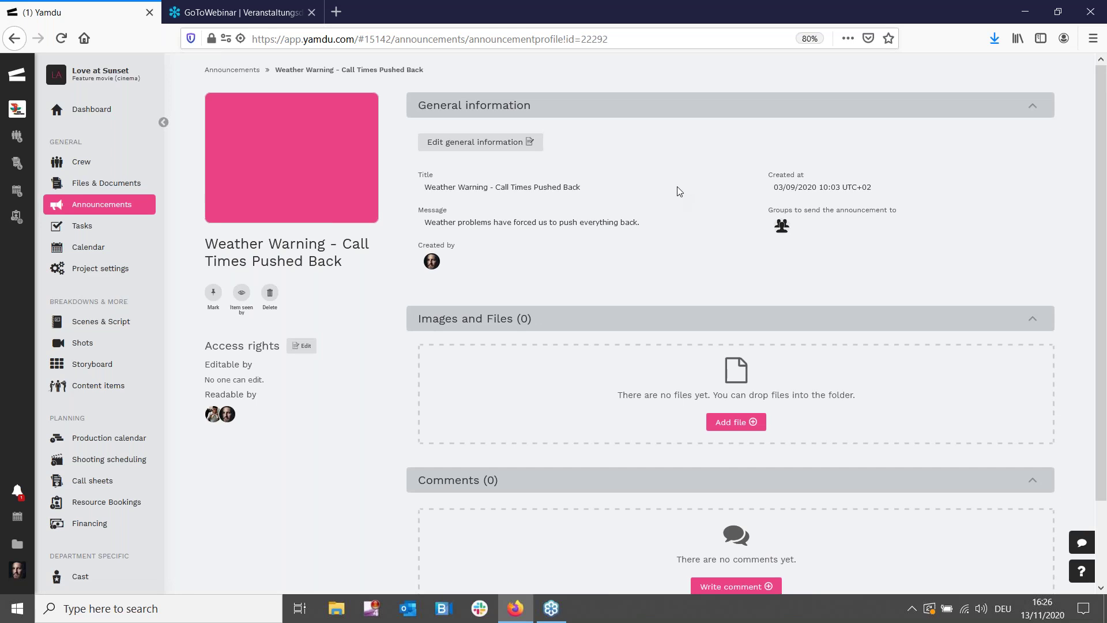
scroll(679, 190, "down", 3)
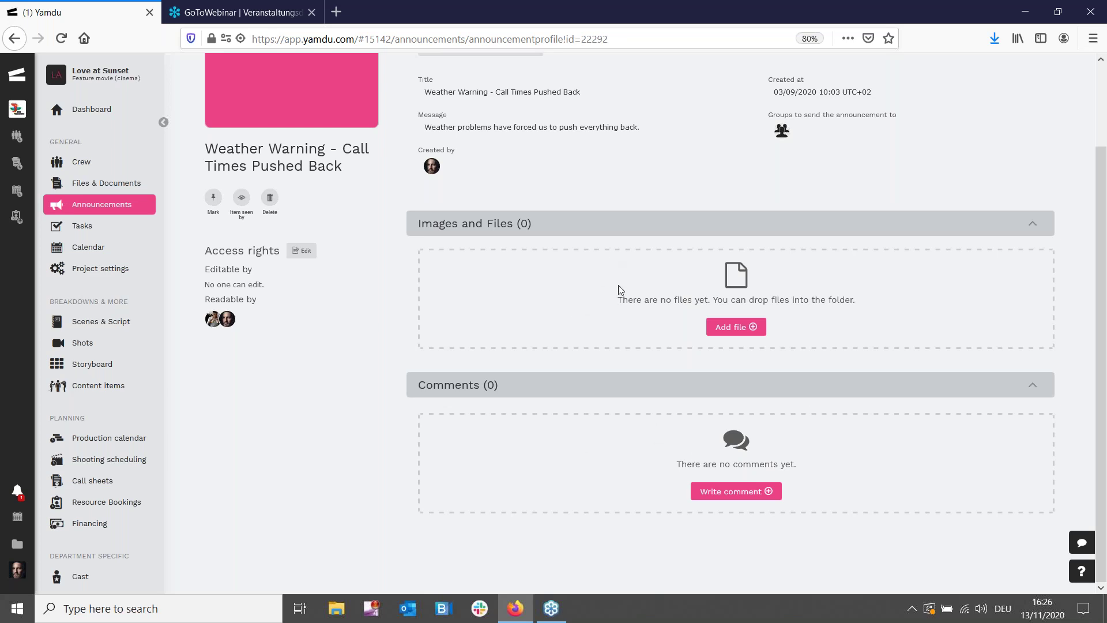
scroll(672, 184, "up", 3)
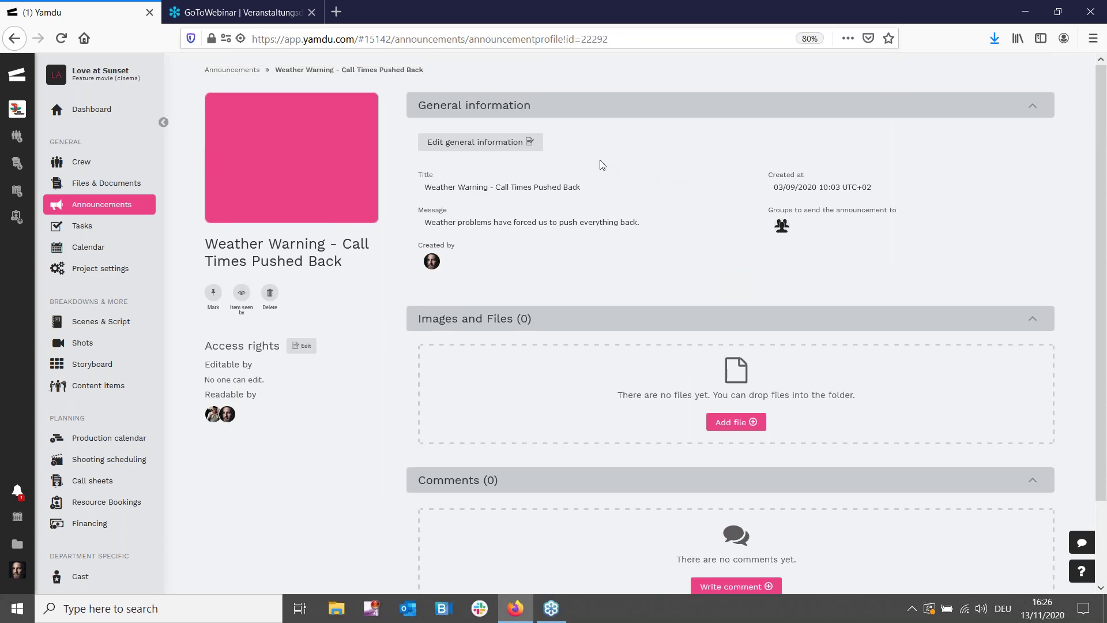
left_click(128, 208)
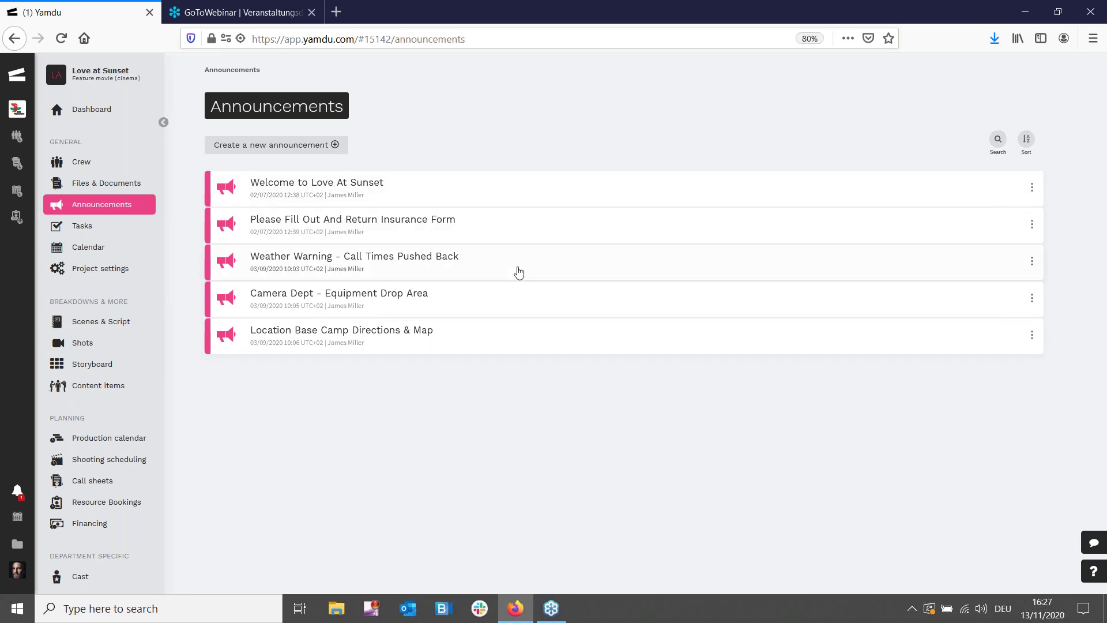
Open the Costume Issue task from My tasks and examine its details, its comments, and who has seen the first comment
left_click(86, 226)
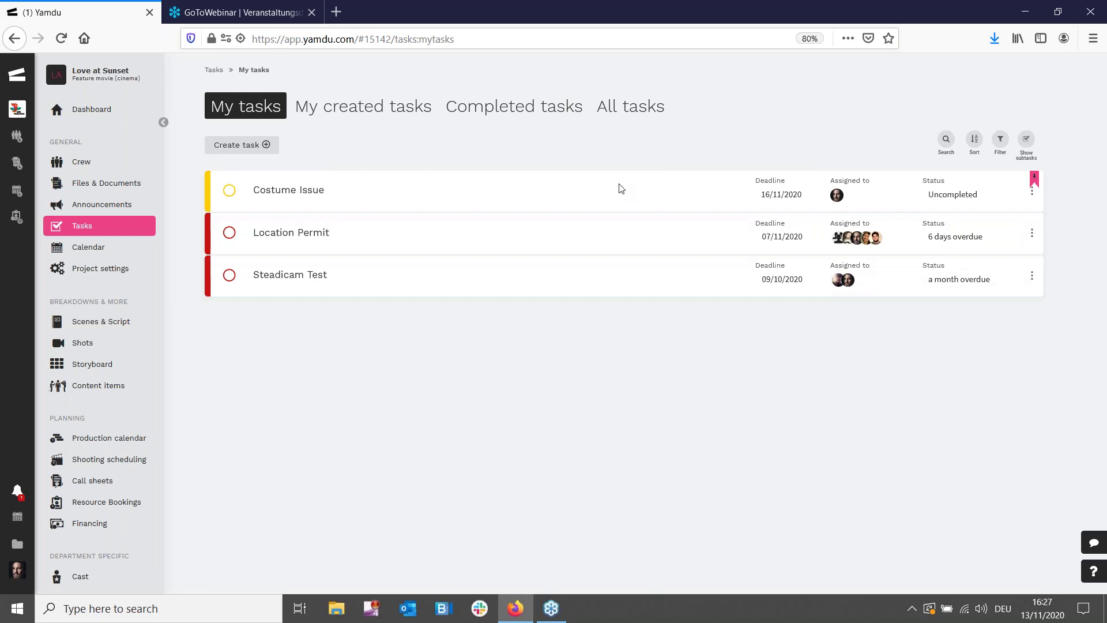
left_click(420, 184)
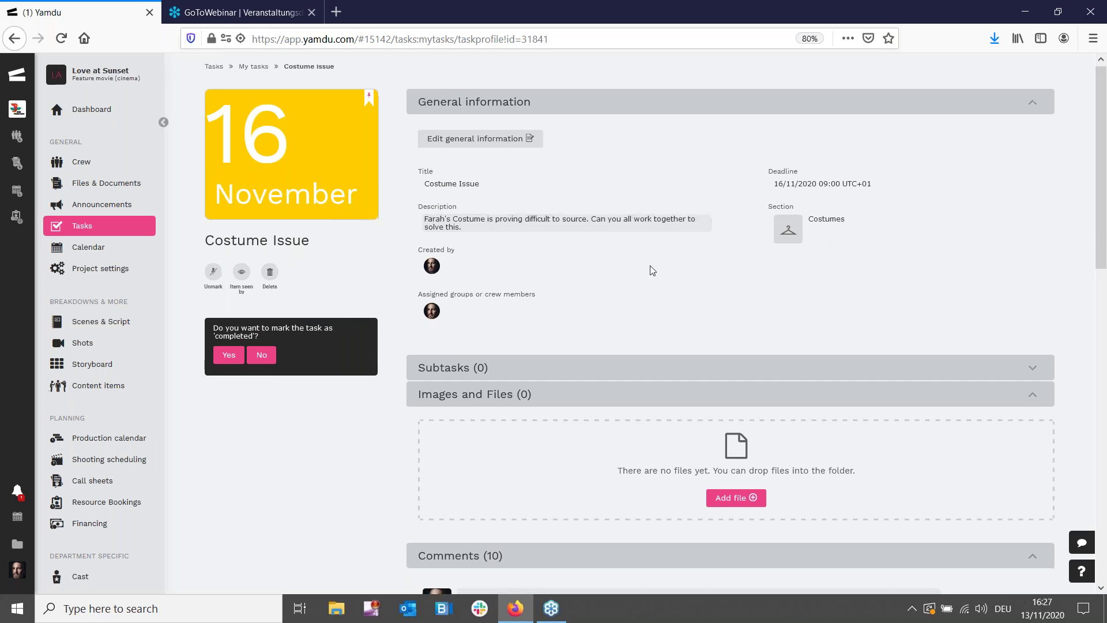
scroll(575, 199, "down", 3)
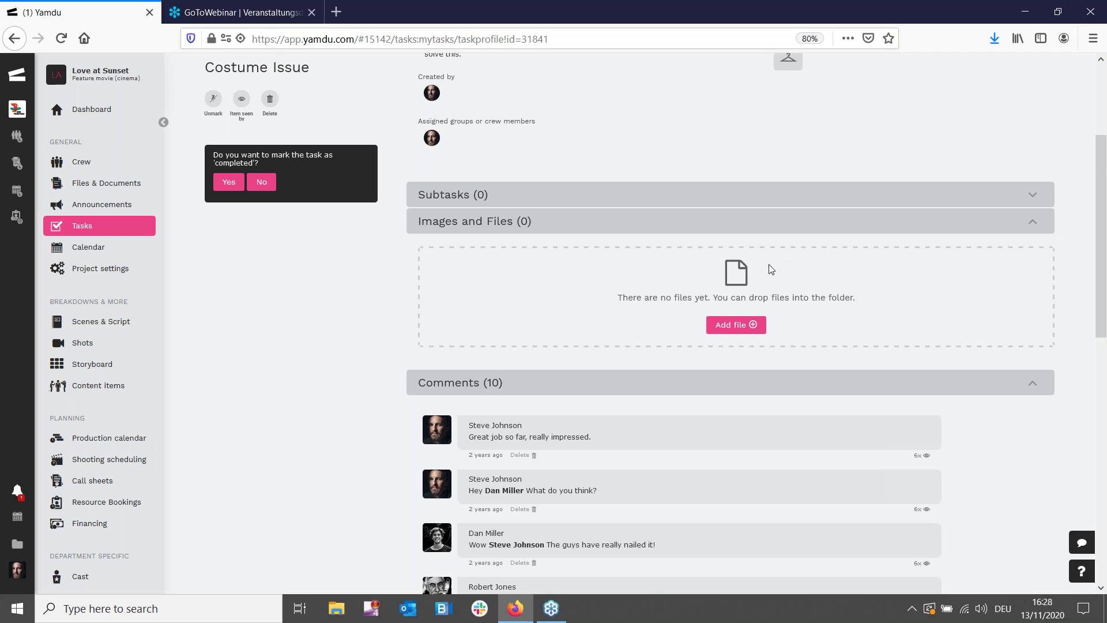
scroll(608, 287, "down", 2)
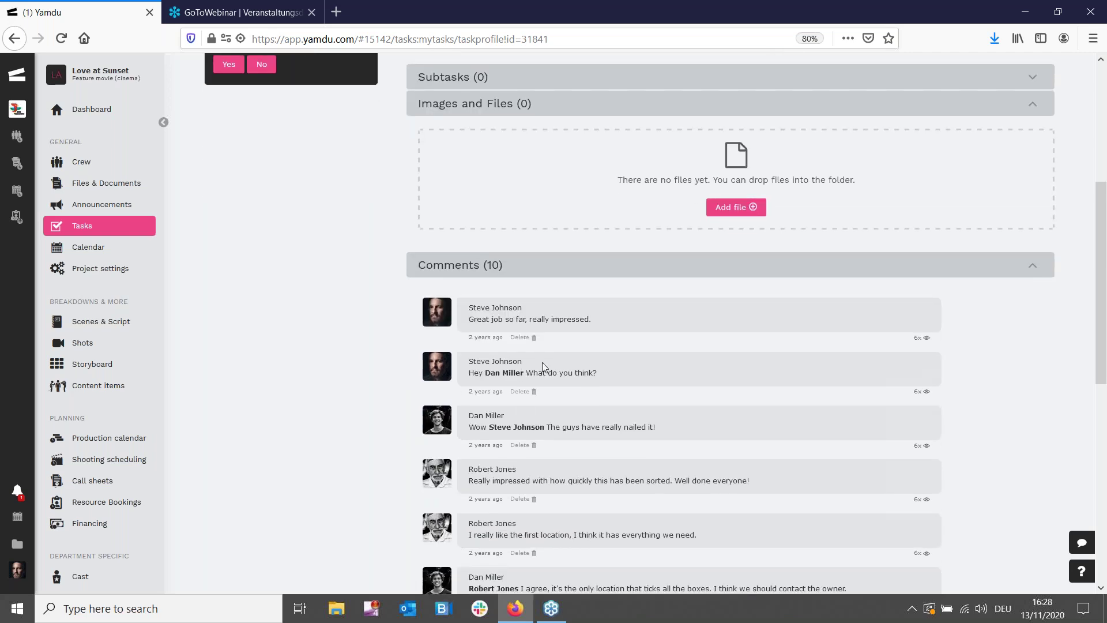
scroll(793, 293, "down", 3)
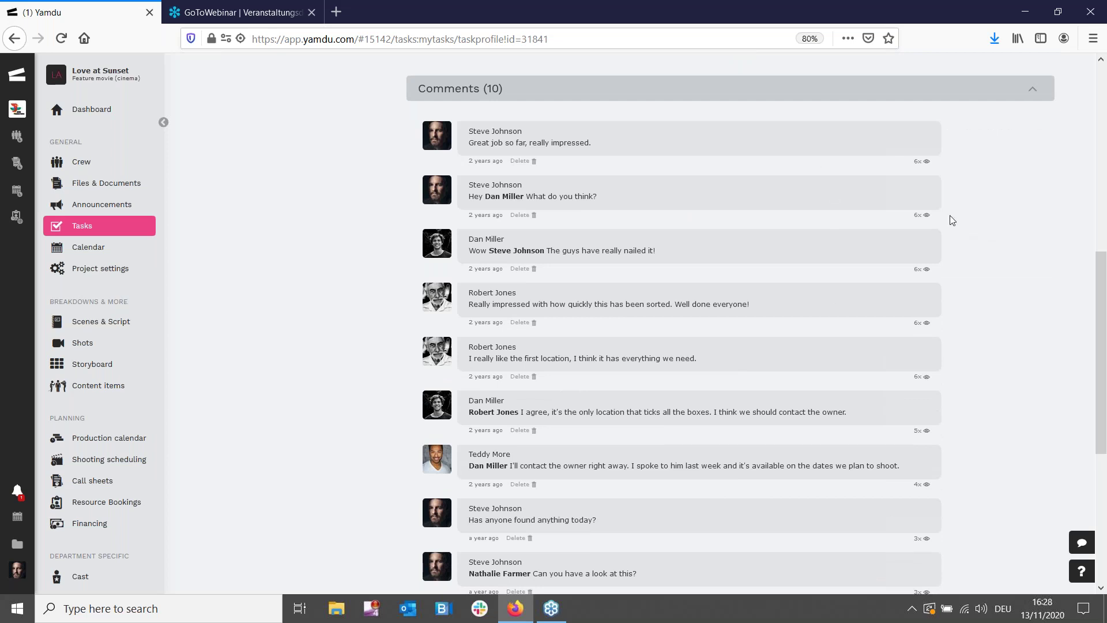
scroll(468, 372, "down", 5)
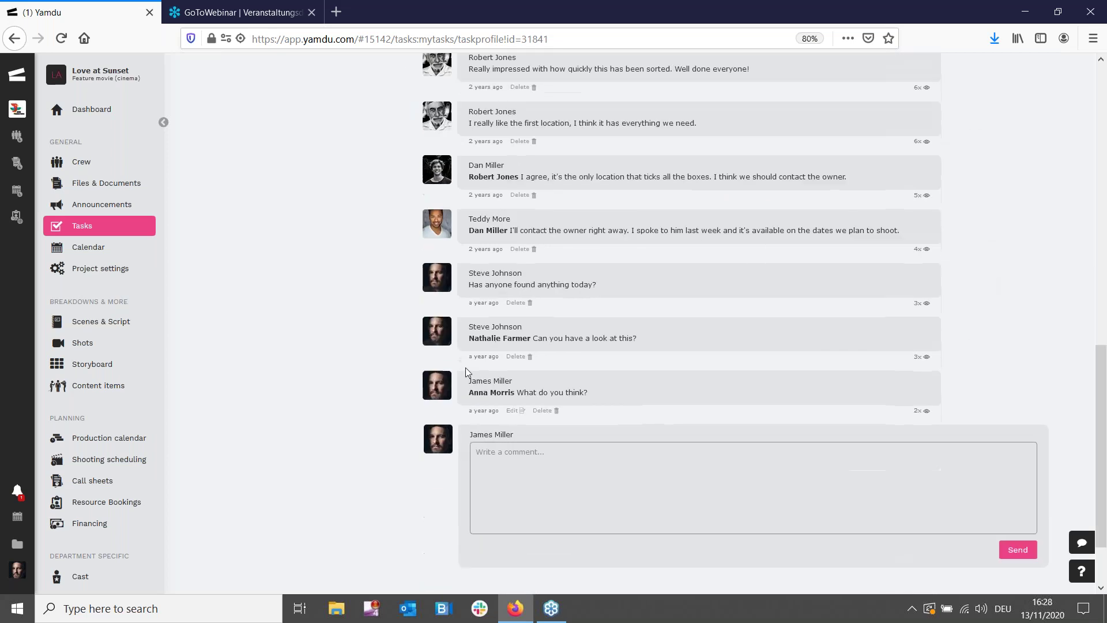
scroll(683, 372, "up", 7)
scroll(682, 370, "up", 4)
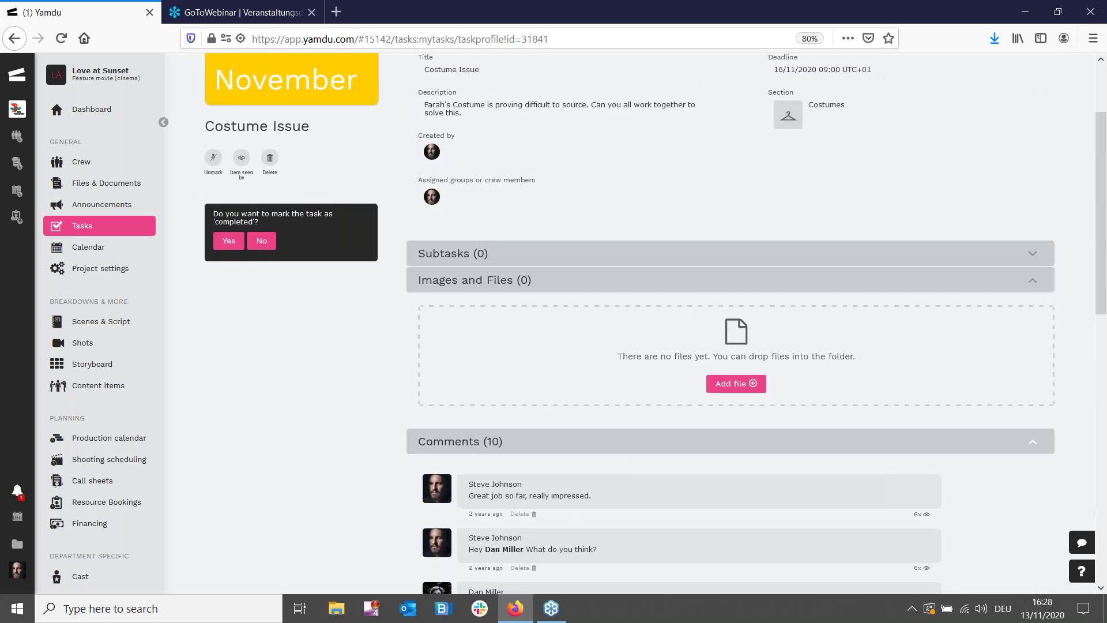
scroll(632, 419, "down", 3)
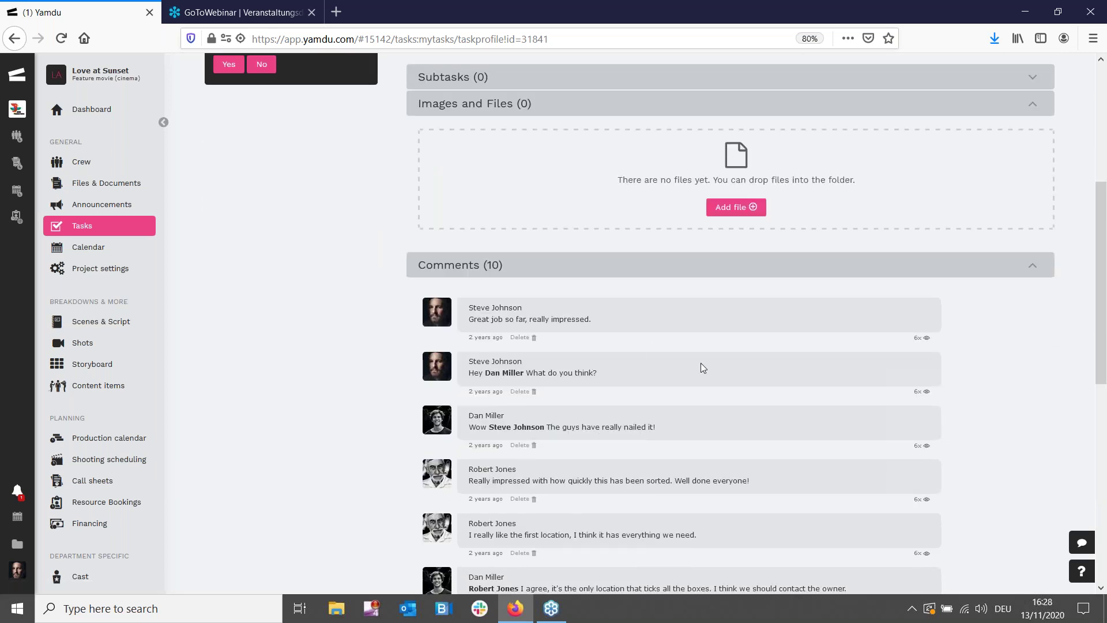
mouse_move(920, 341)
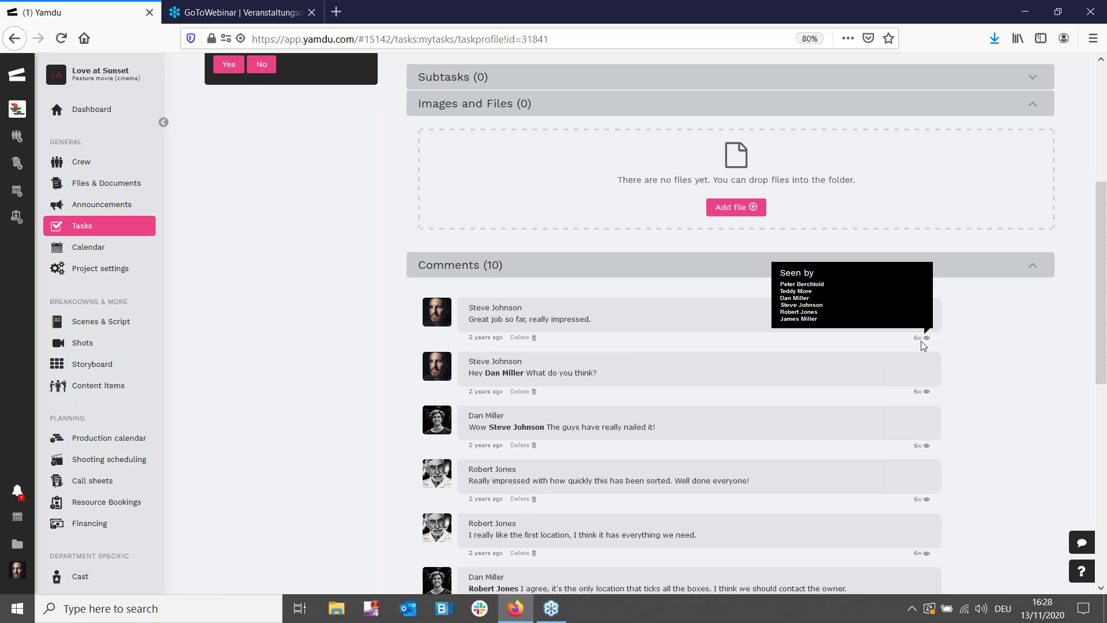
scroll(579, 249, "up", 5)
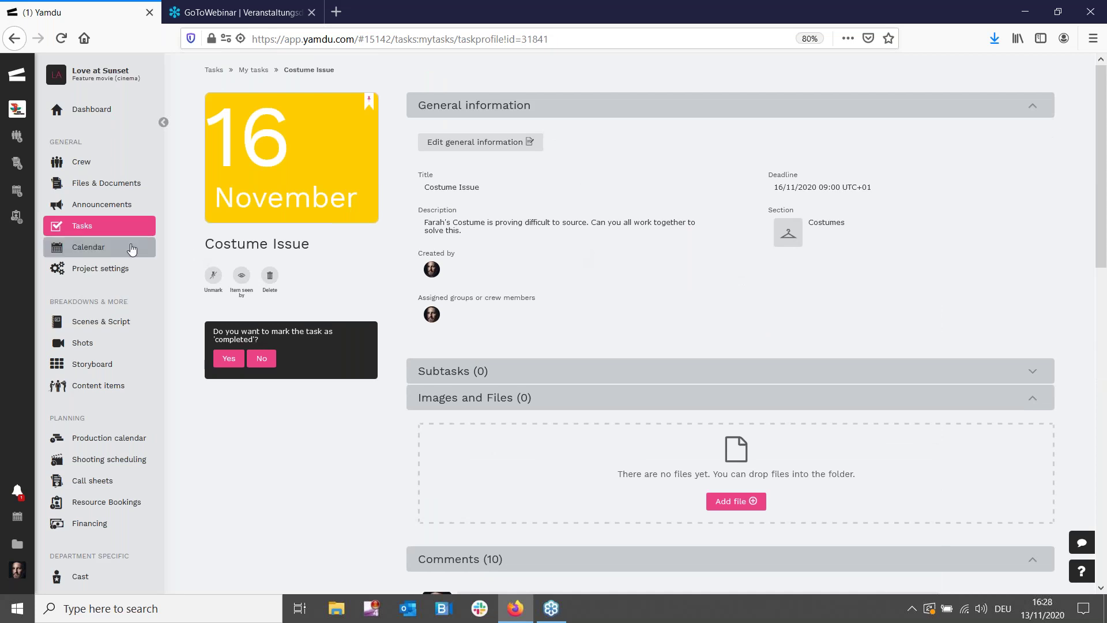
Show all of the project's tasks and sort them by deadline in reverse order, with completed tasks first
left_click(101, 231)
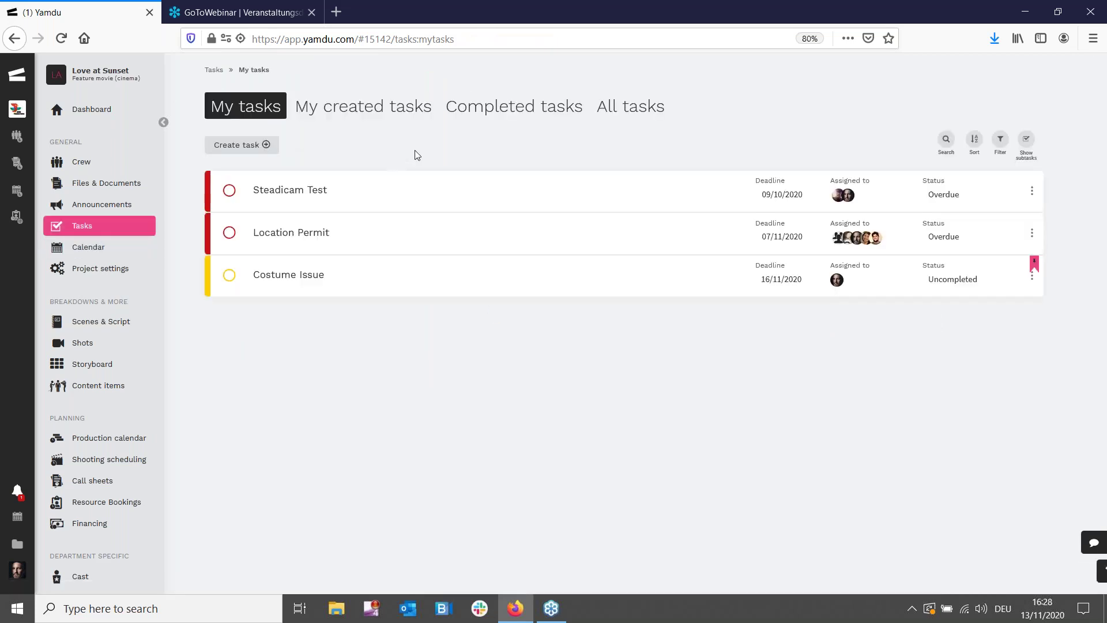
left_click(641, 117)
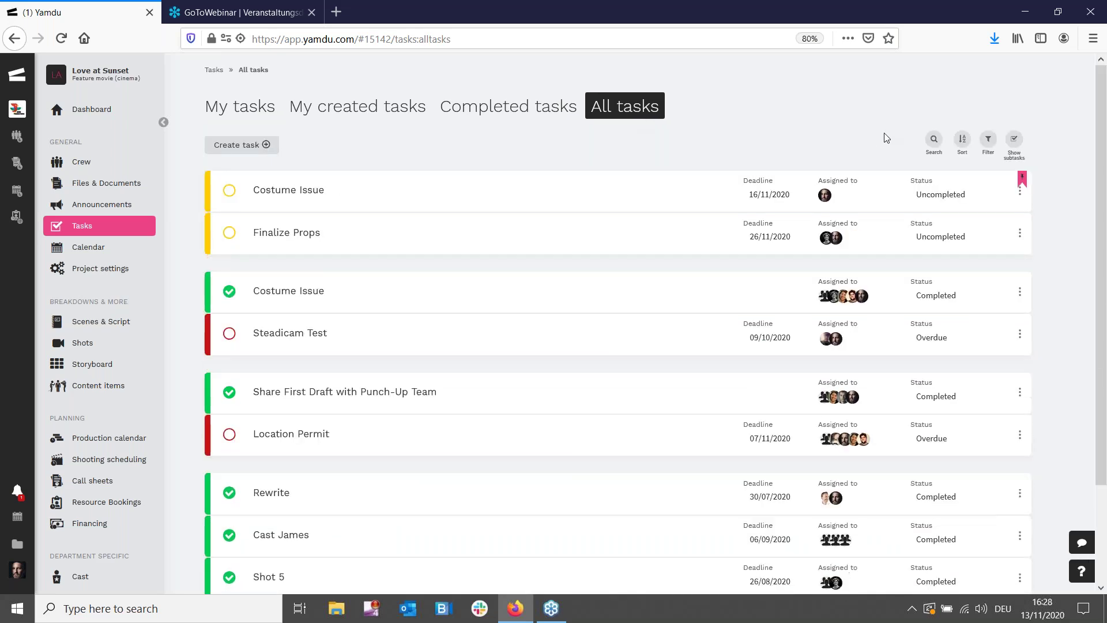
left_click(963, 140)
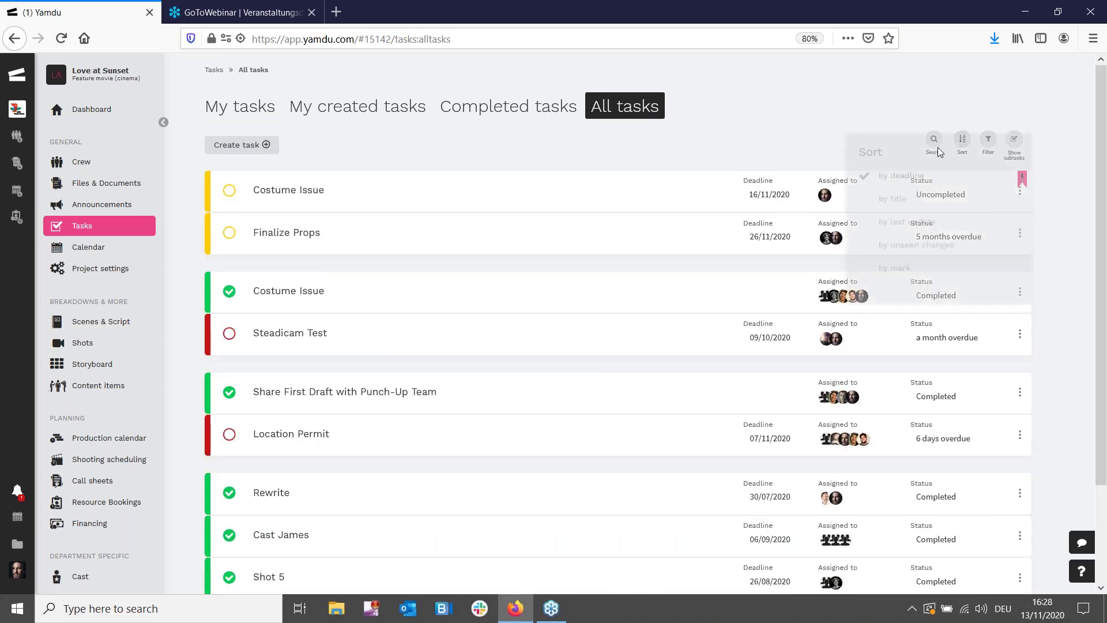
left_click(892, 176)
left_click(892, 176)
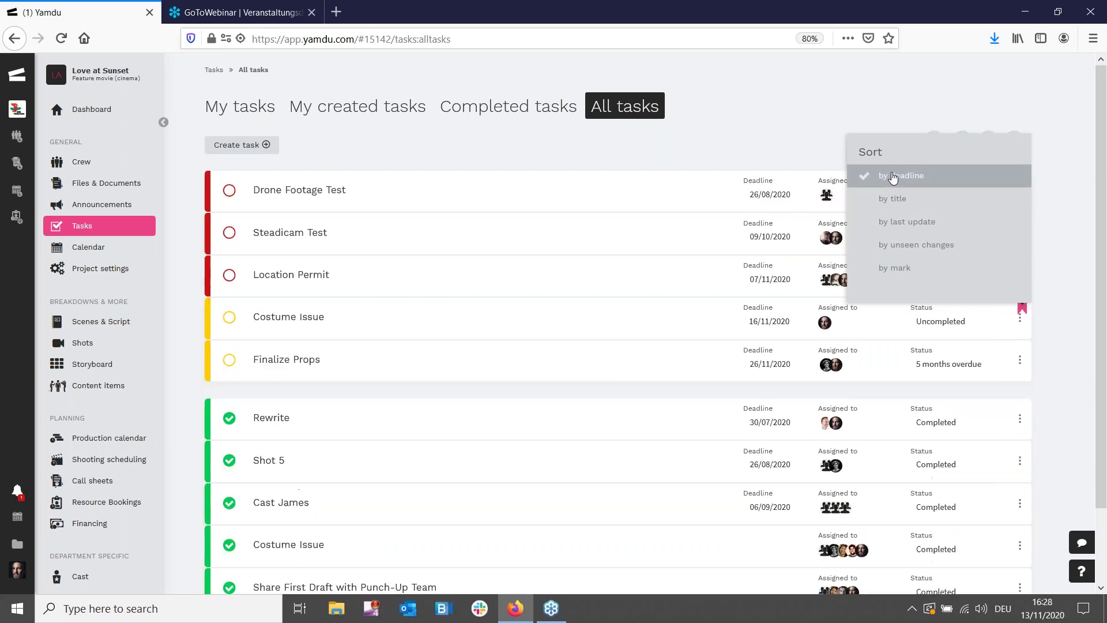
left_click(892, 176)
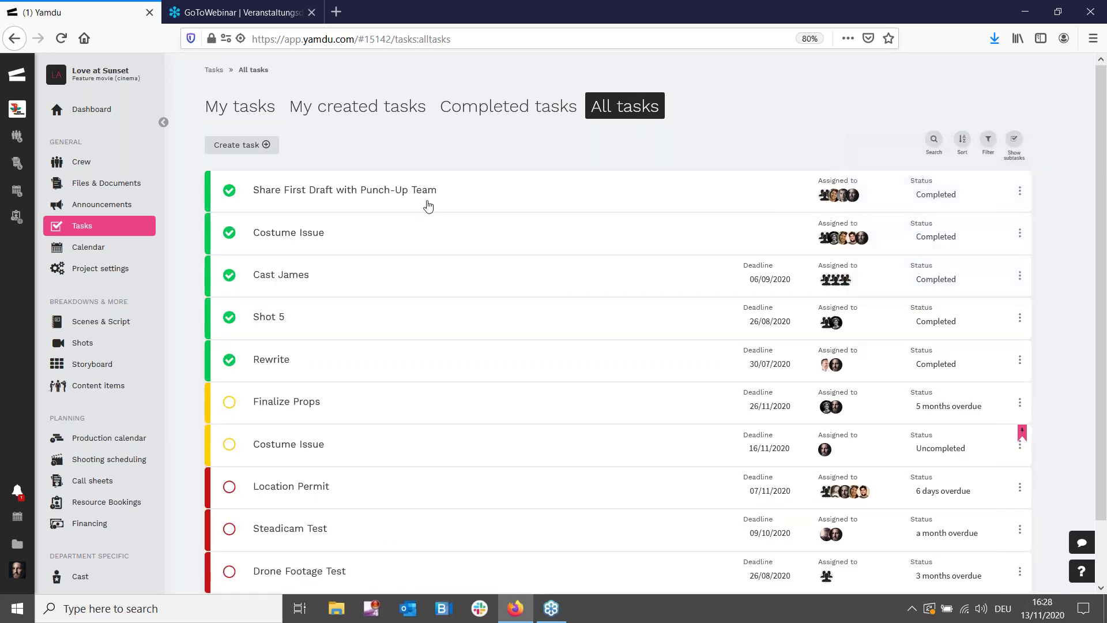
scroll(452, 374, "down", 2)
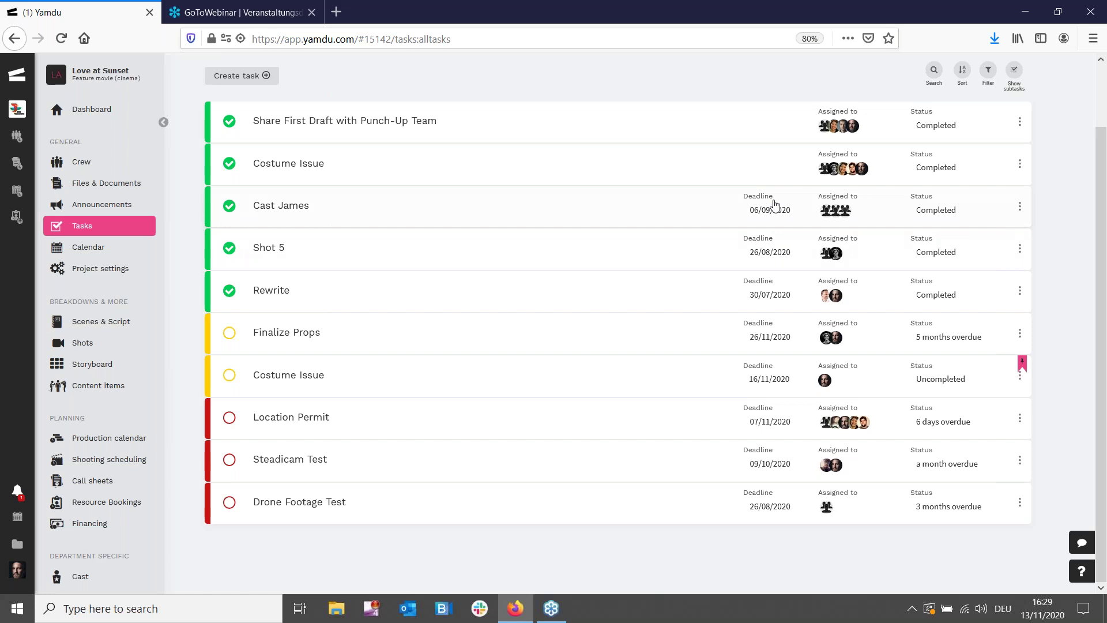
Open the project calendar and move the 20:00 Production Meeting on 22 November to 3 November
left_click(89, 252)
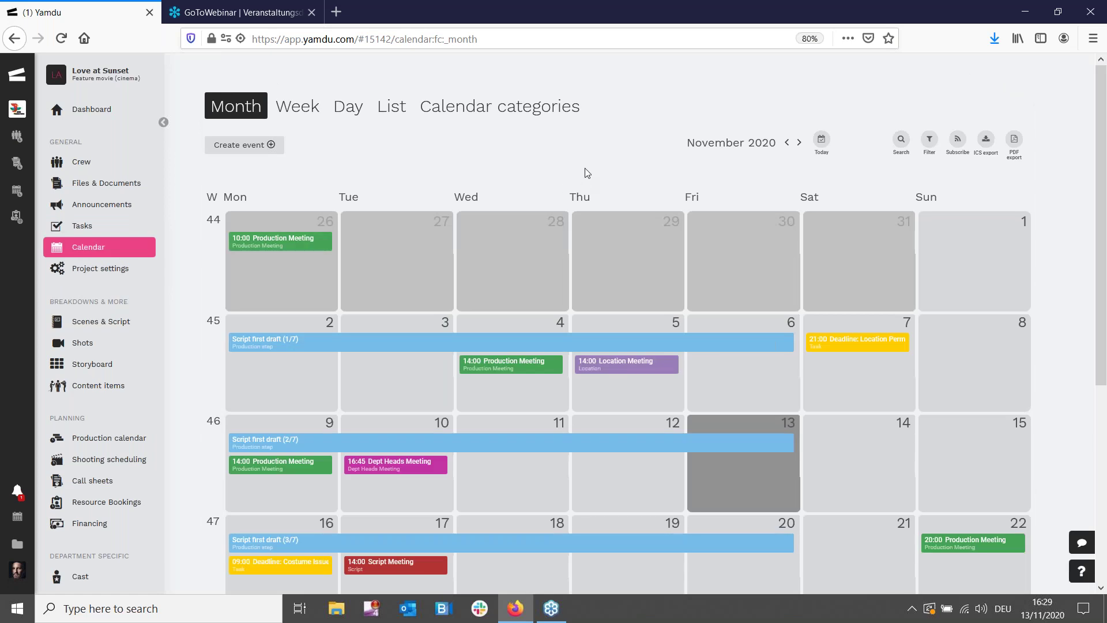
scroll(612, 123, "down", 3)
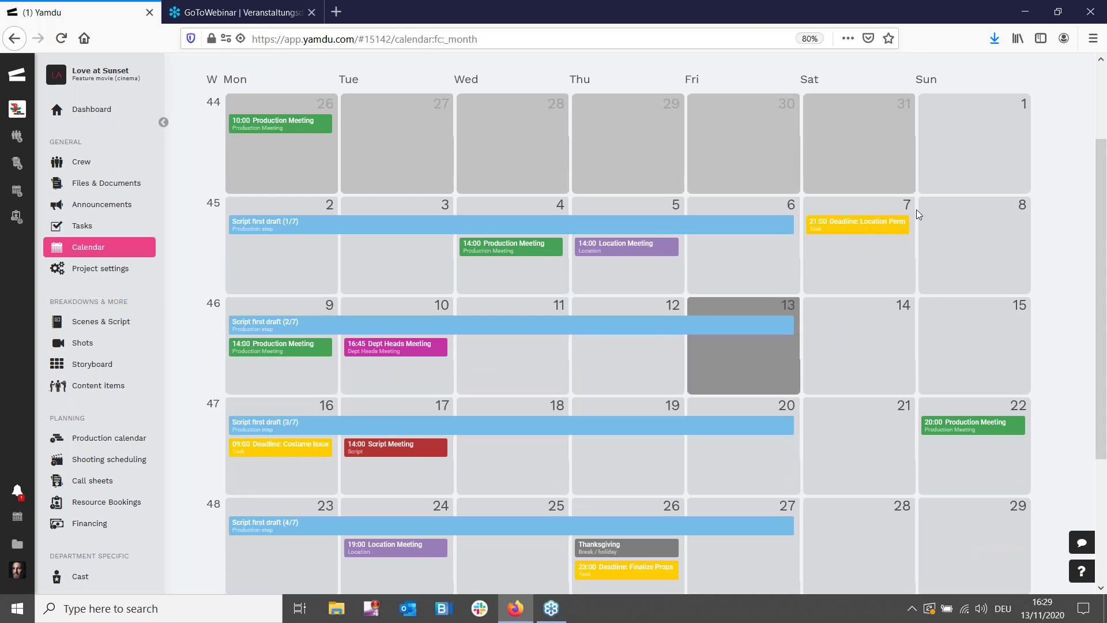
scroll(563, 265, "up", 3)
scroll(376, 143, "down", 5)
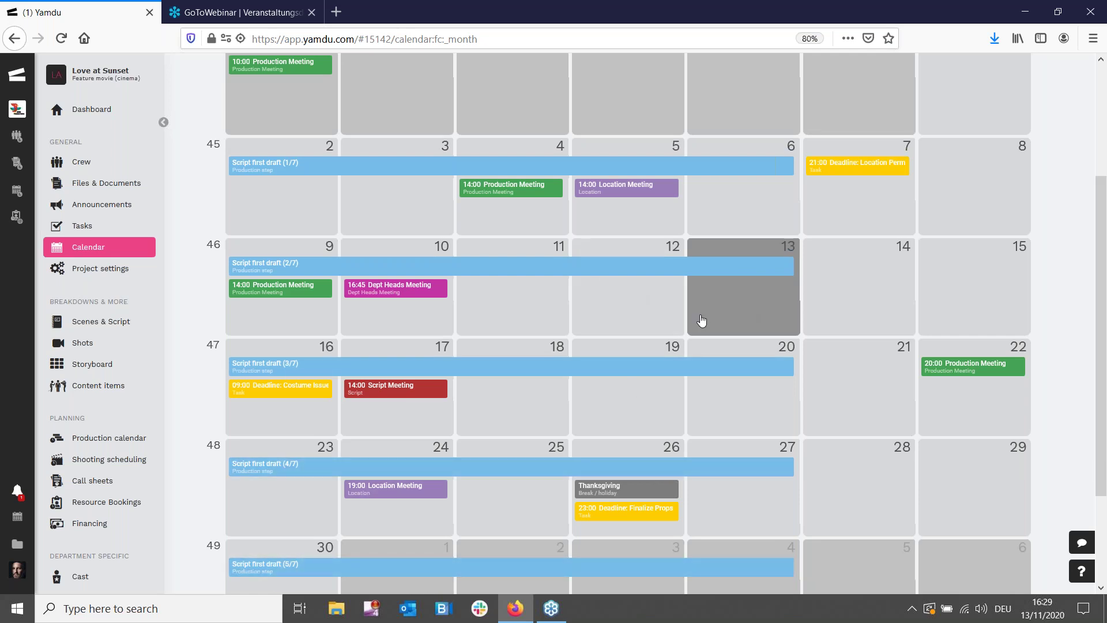
scroll(701, 320, "up", 2)
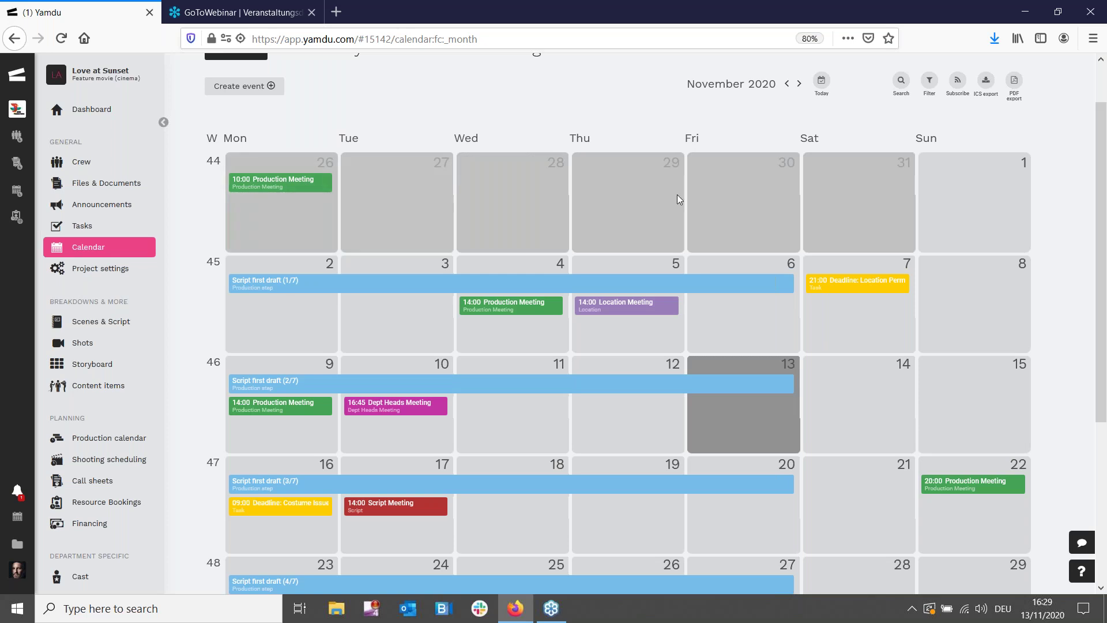
left_click_drag(955, 489, 376, 318)
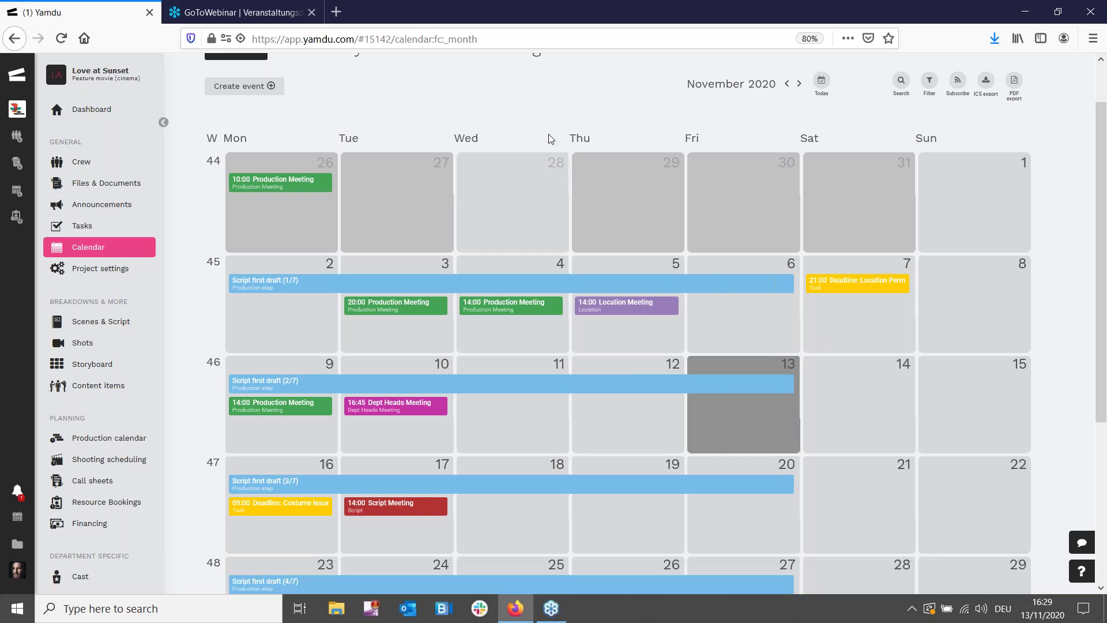
Start a new calendar event on 13/11/2020 with start and end times, and assign it the Production Meeting category
scroll(548, 134, "up", 1)
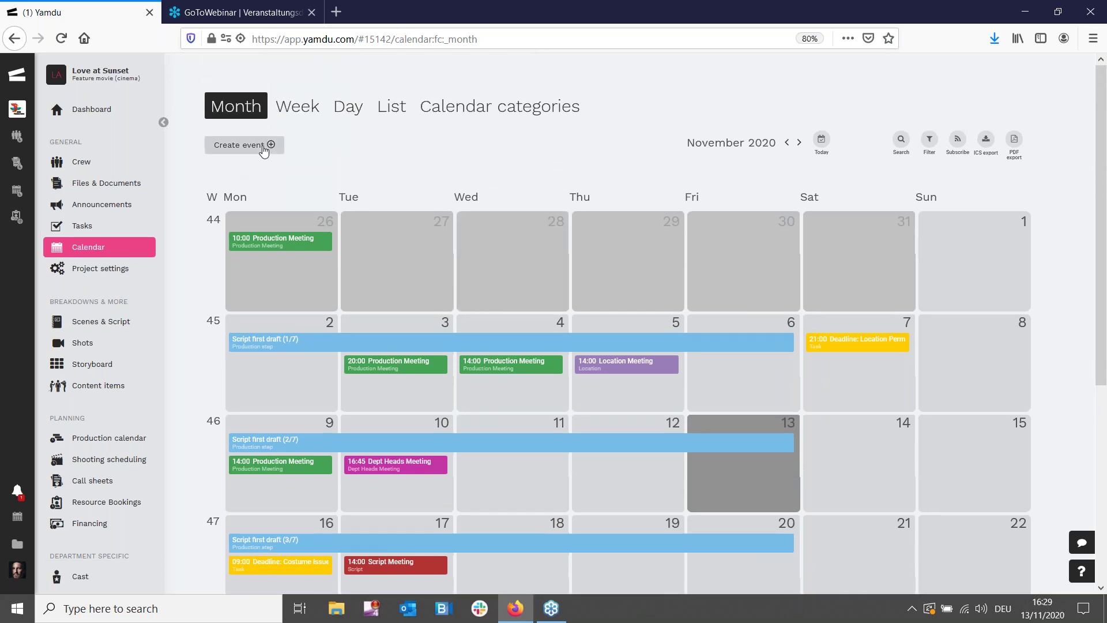
left_click(263, 150)
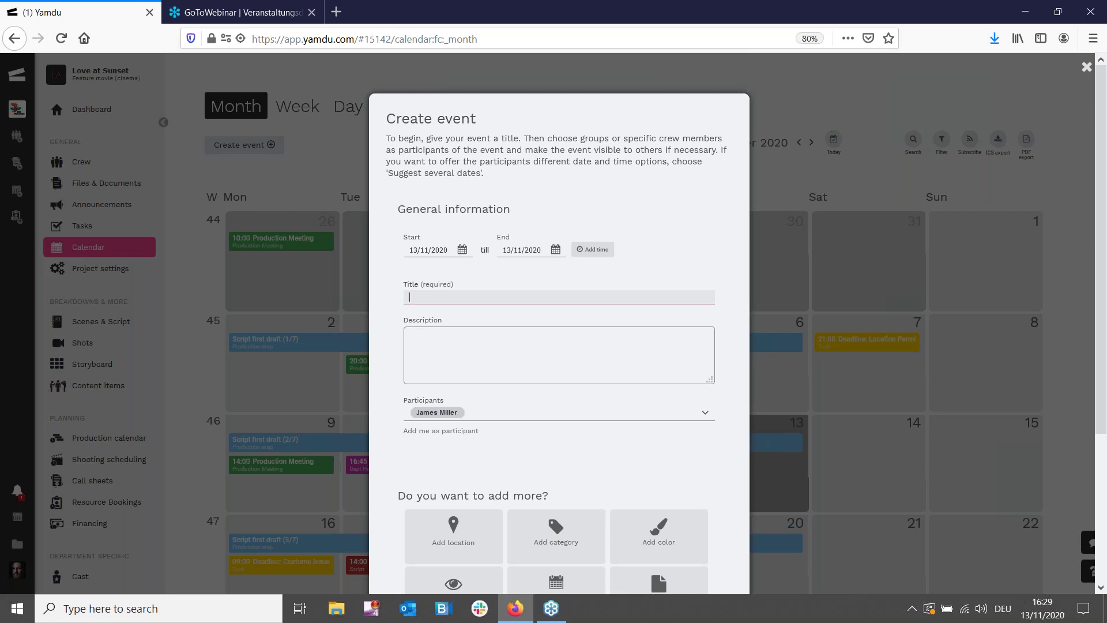
left_click(599, 249)
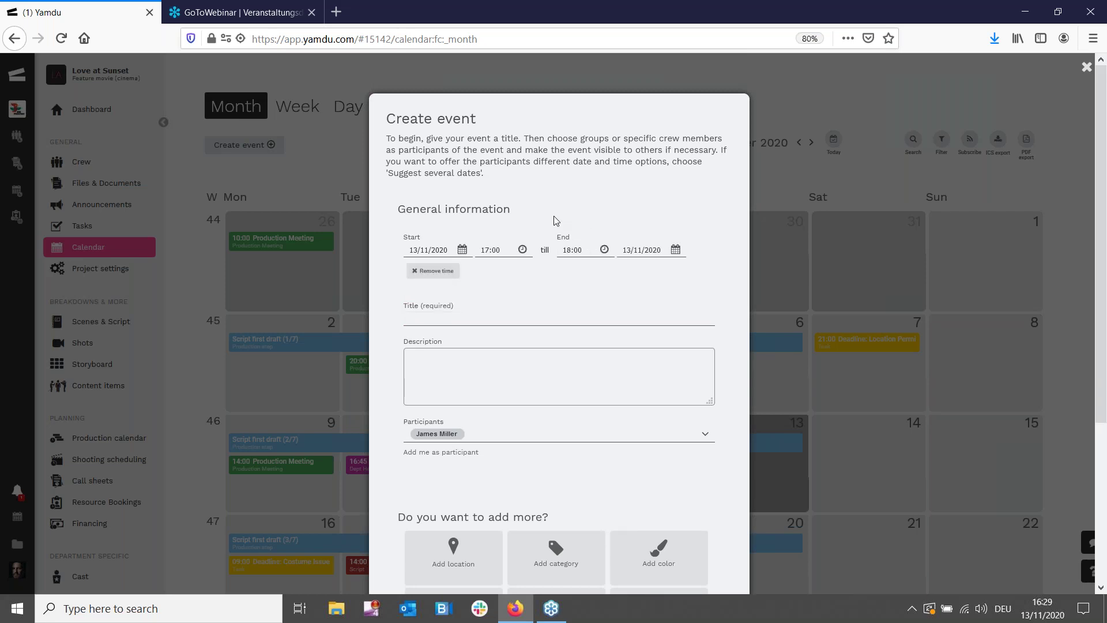
scroll(479, 200, "down", 5)
left_click(415, 160)
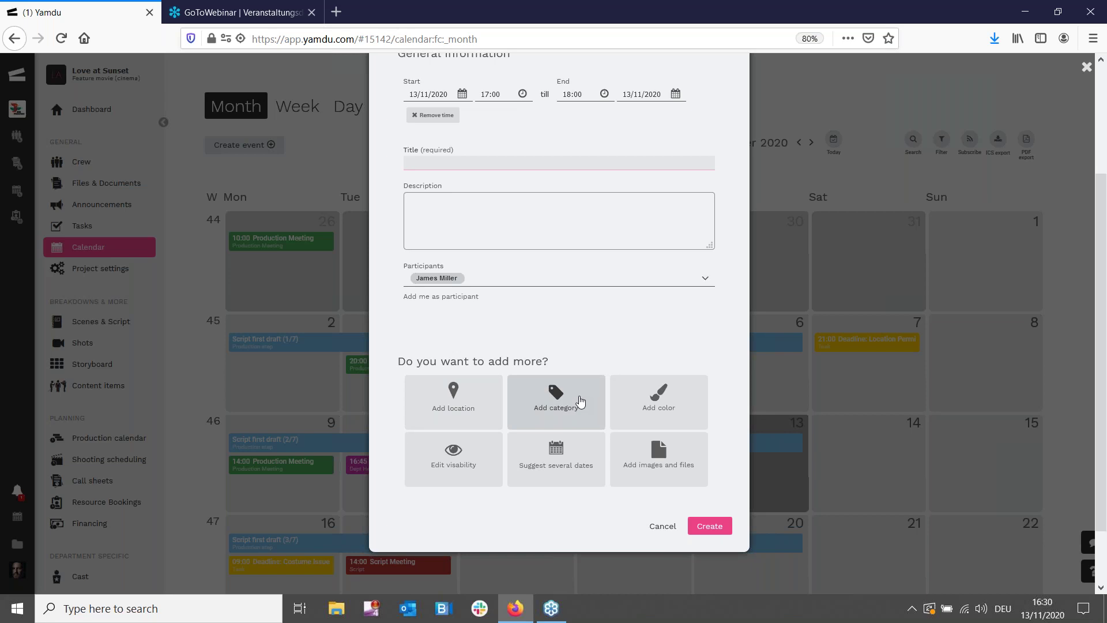
left_click(563, 406)
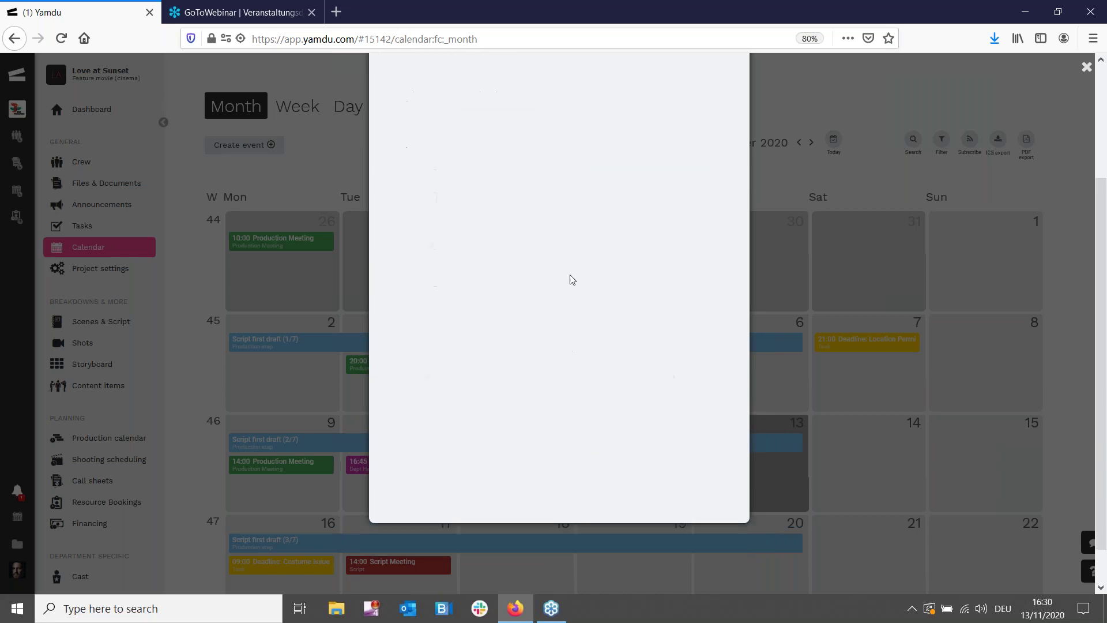
left_click(581, 189)
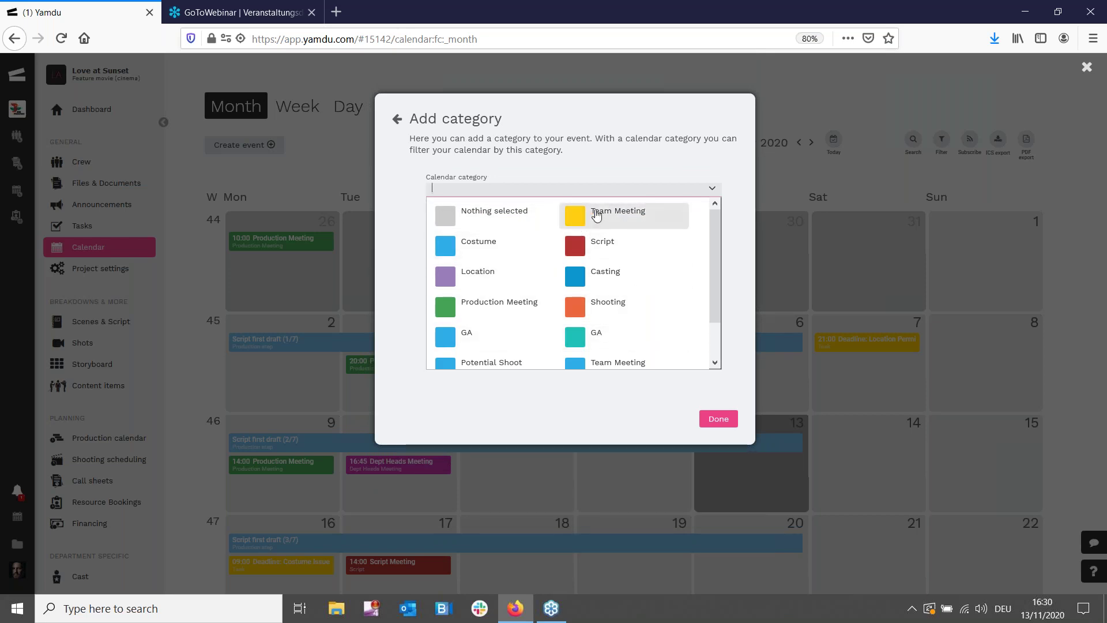
key("Down")
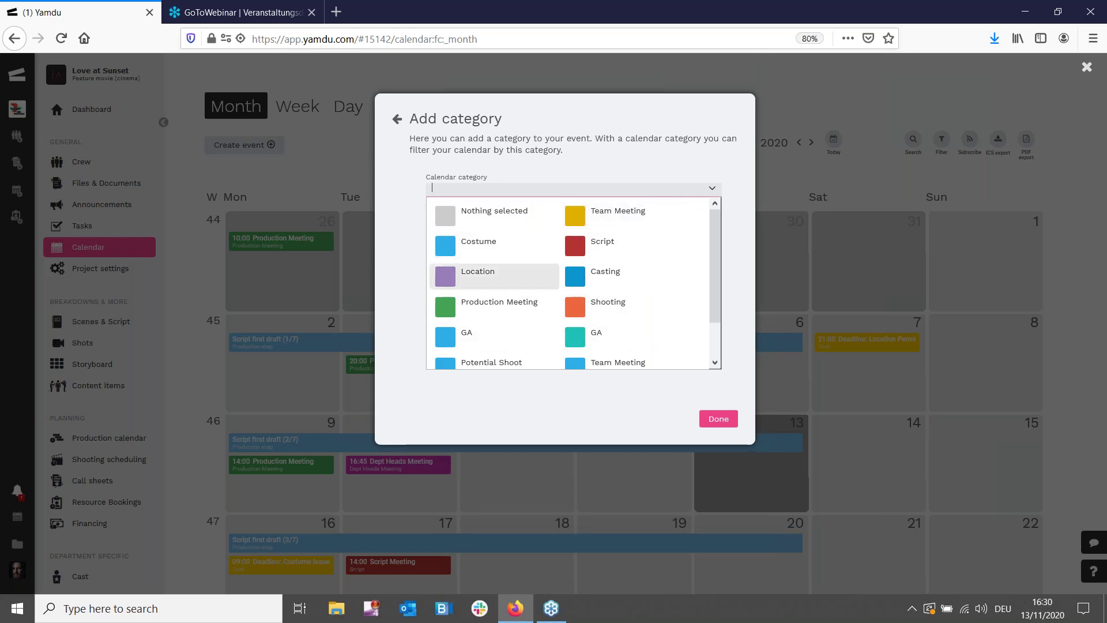
left_click(481, 305)
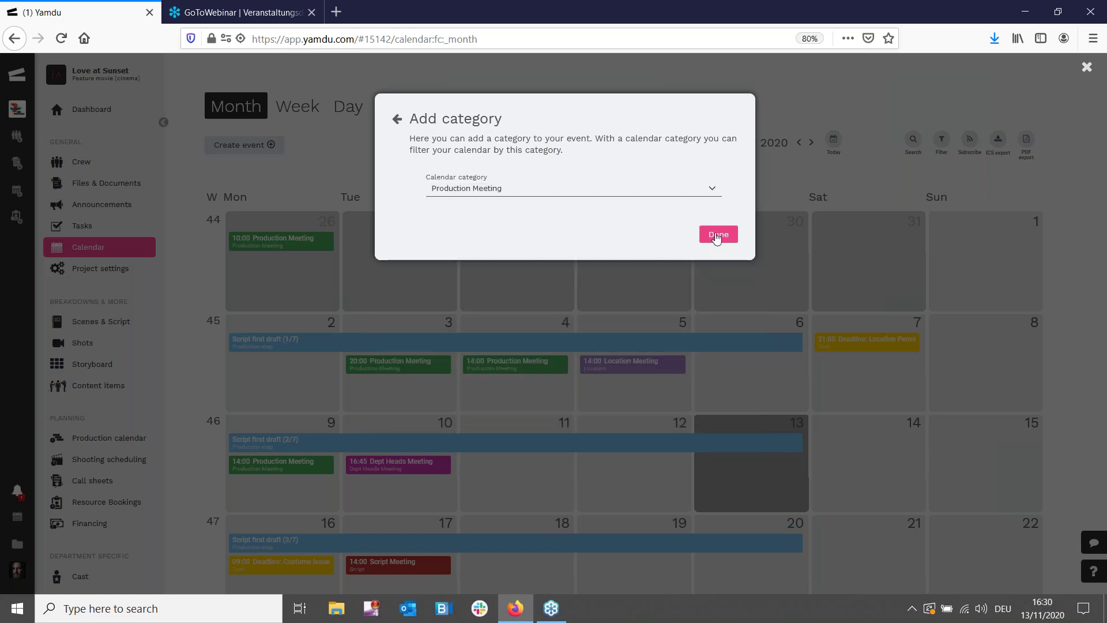
left_click(716, 235)
Title the new event Prod Meeting
left_click(497, 316)
type("Prod Meetingg")
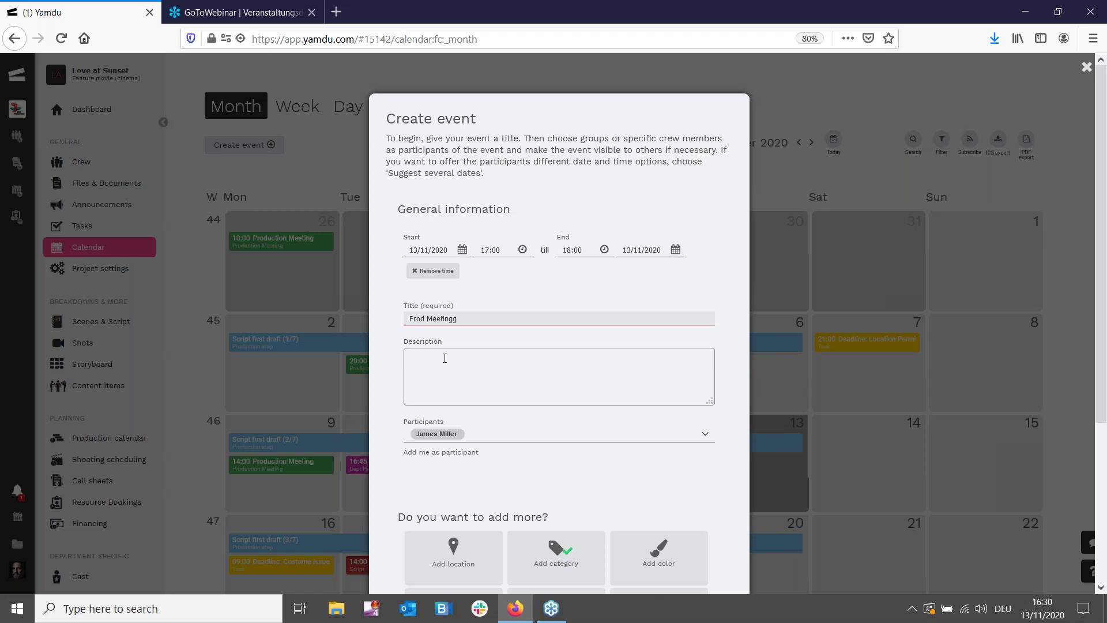
left_click(445, 358)
Add the first-listed line producer and the location manager from the production department as participants in the event
scroll(568, 344, "down", 3)
left_click(523, 282)
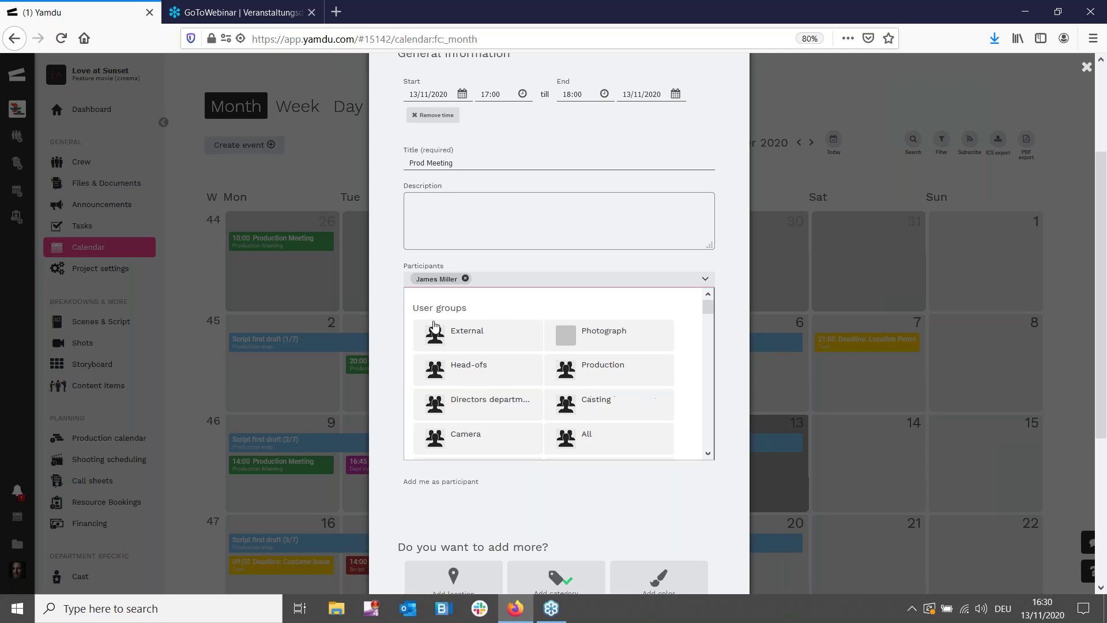
scroll(645, 346, "down", 2)
scroll(641, 354, "down", 6)
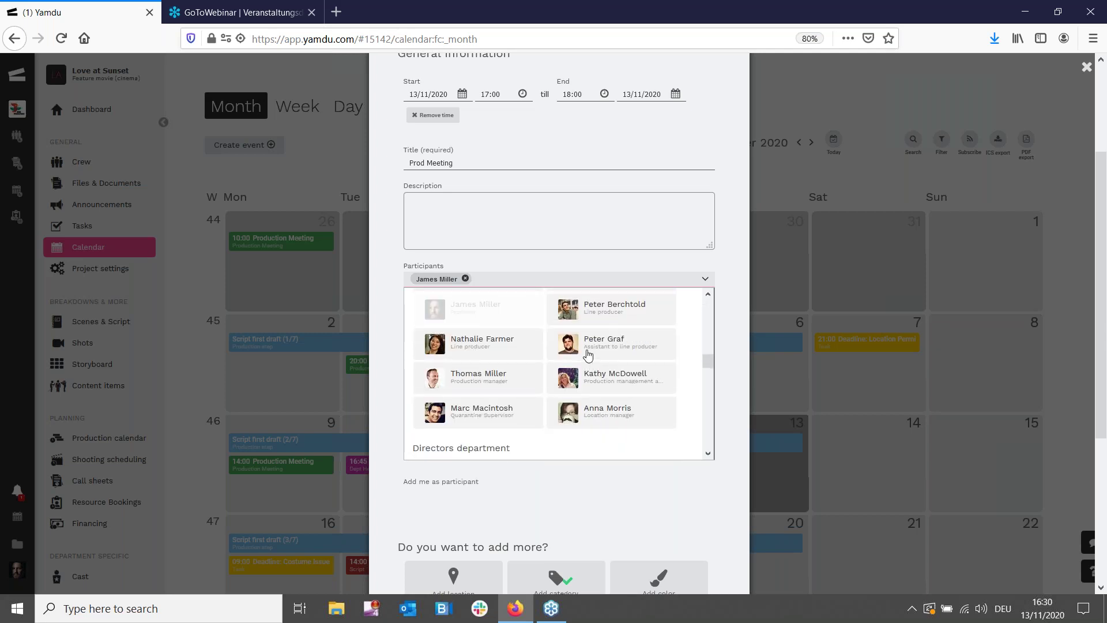
left_click(499, 352)
left_click(623, 415)
left_click(729, 267)
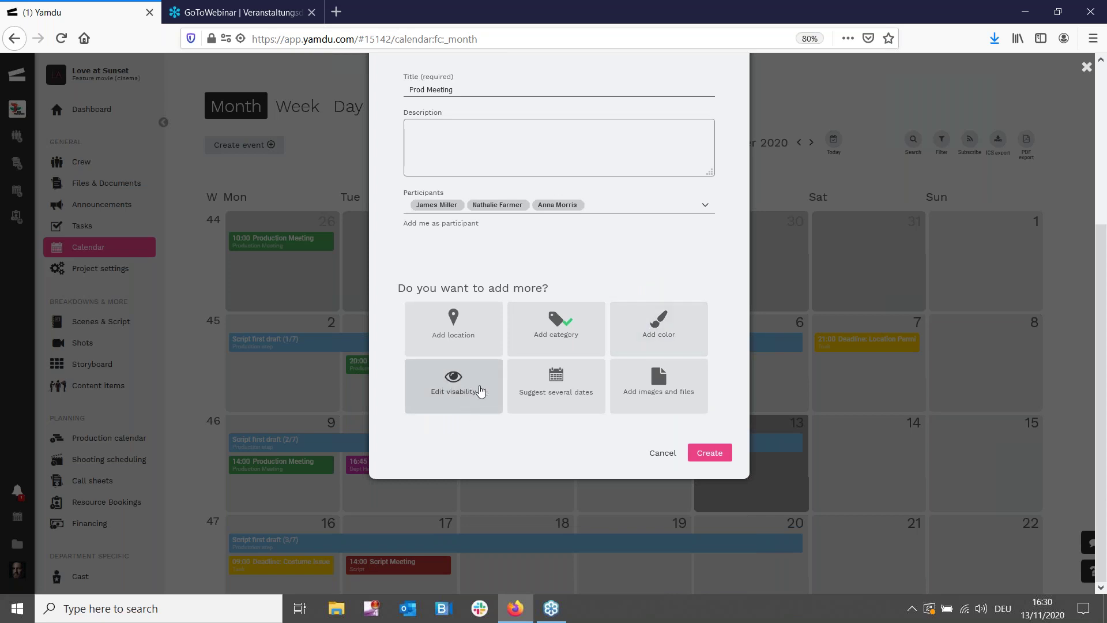
Enable suggesting several dates for the event and add the suggestion 13/11/2020 from 13:30 till 14:30
left_click(548, 390)
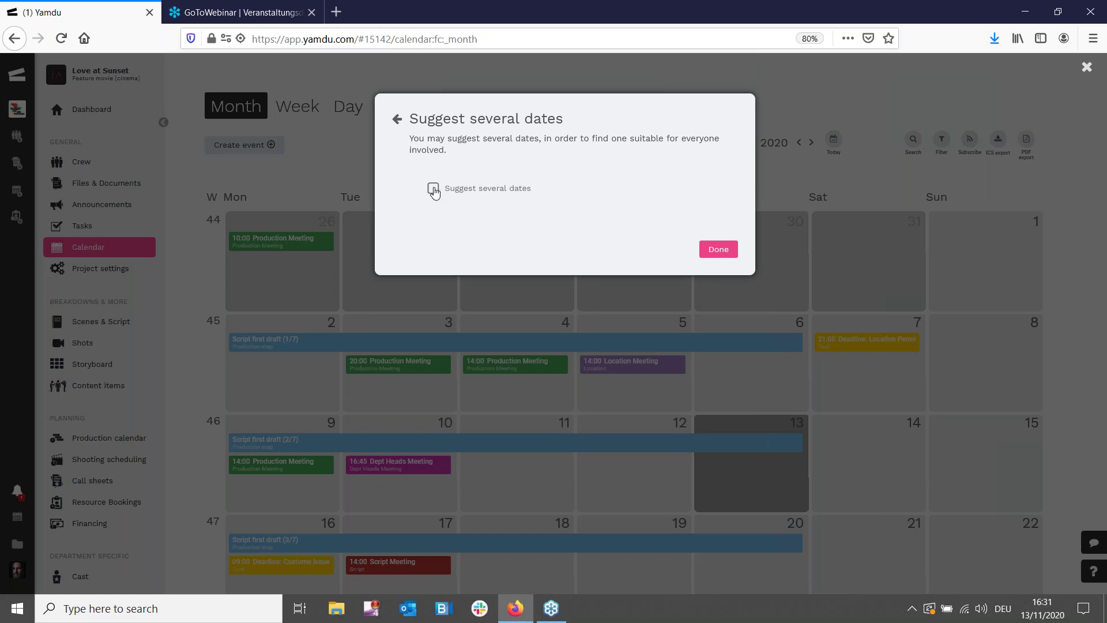
left_click(433, 190)
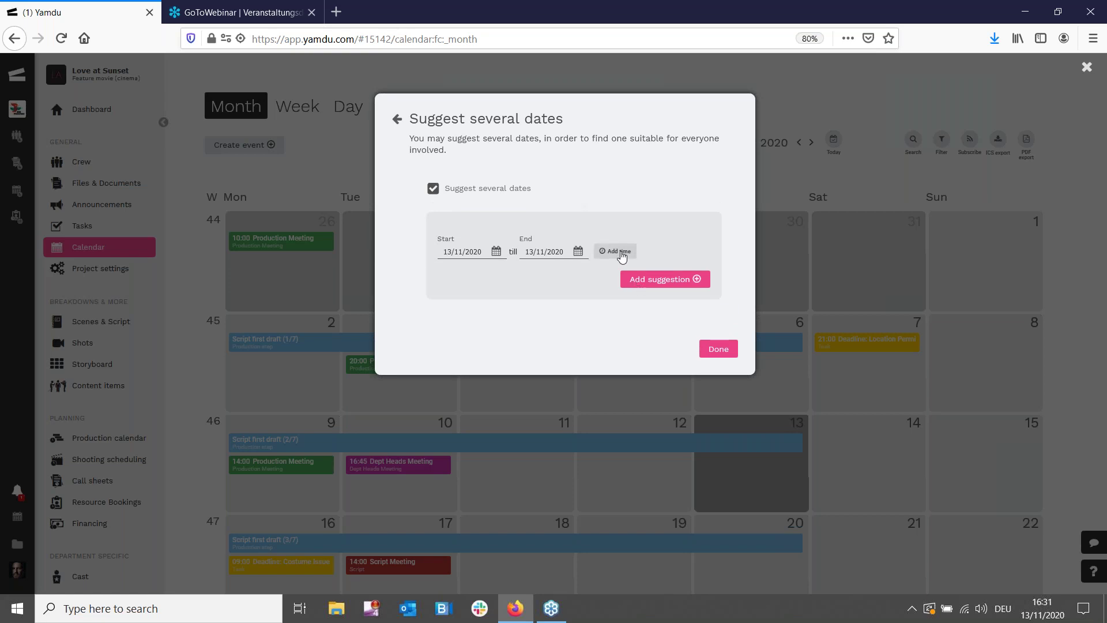
left_click(622, 253)
left_click(555, 251)
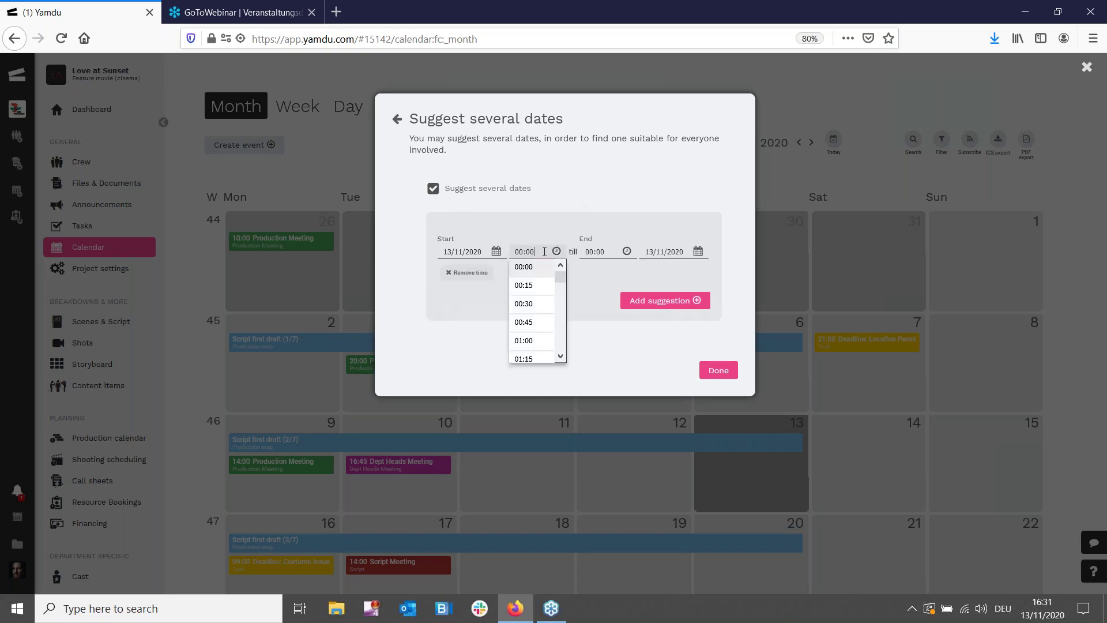
scroll(562, 317, "down", 5)
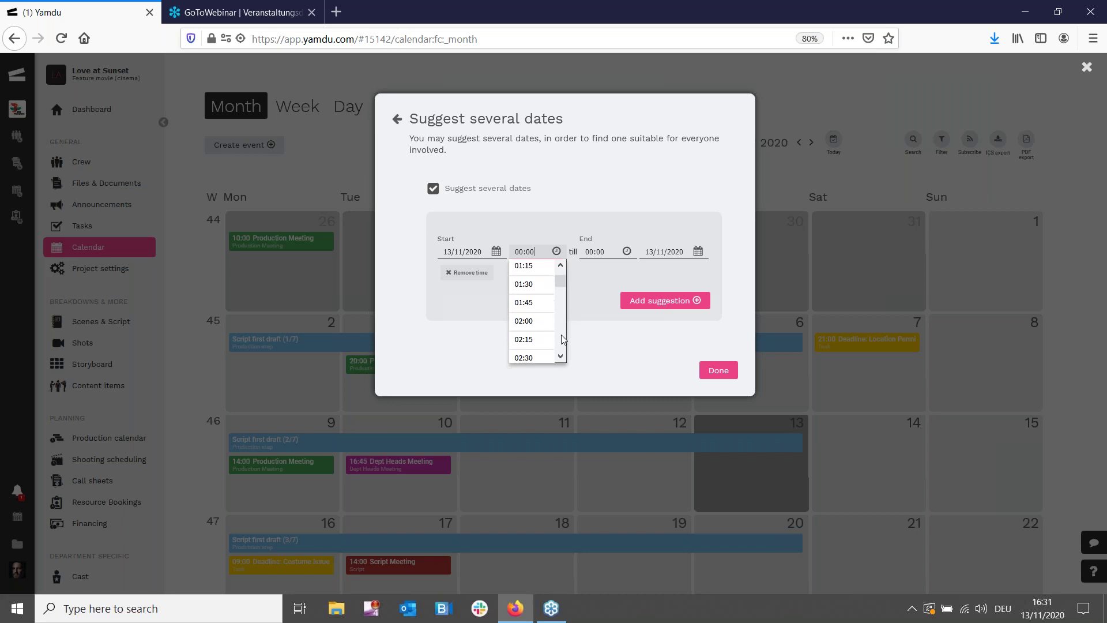
left_click_drag(564, 286, 562, 315)
left_click(539, 312)
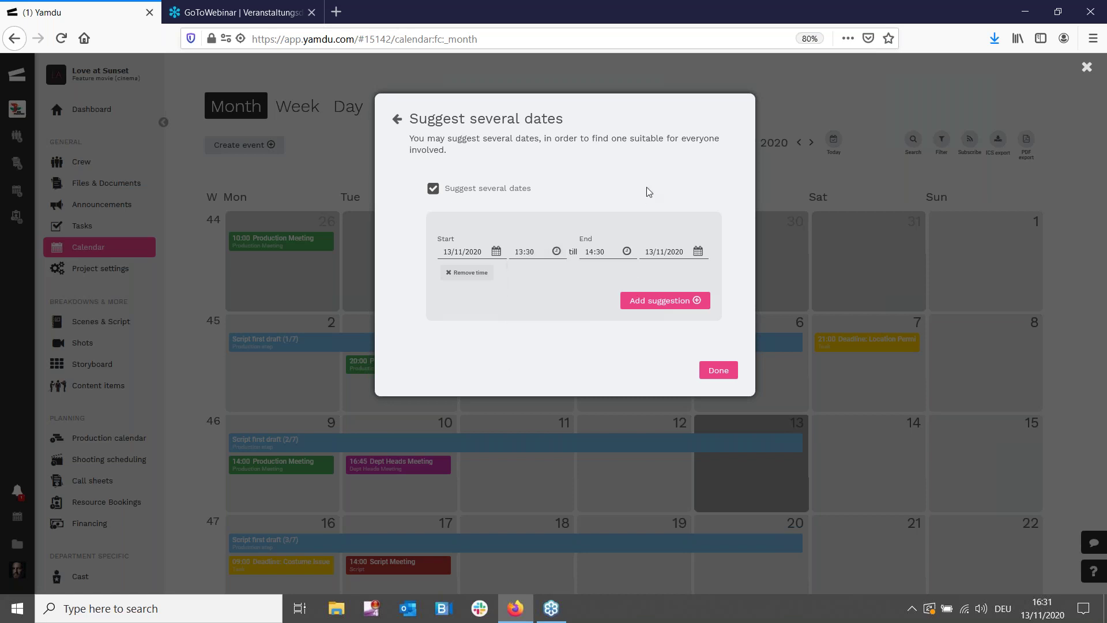
left_click(676, 303)
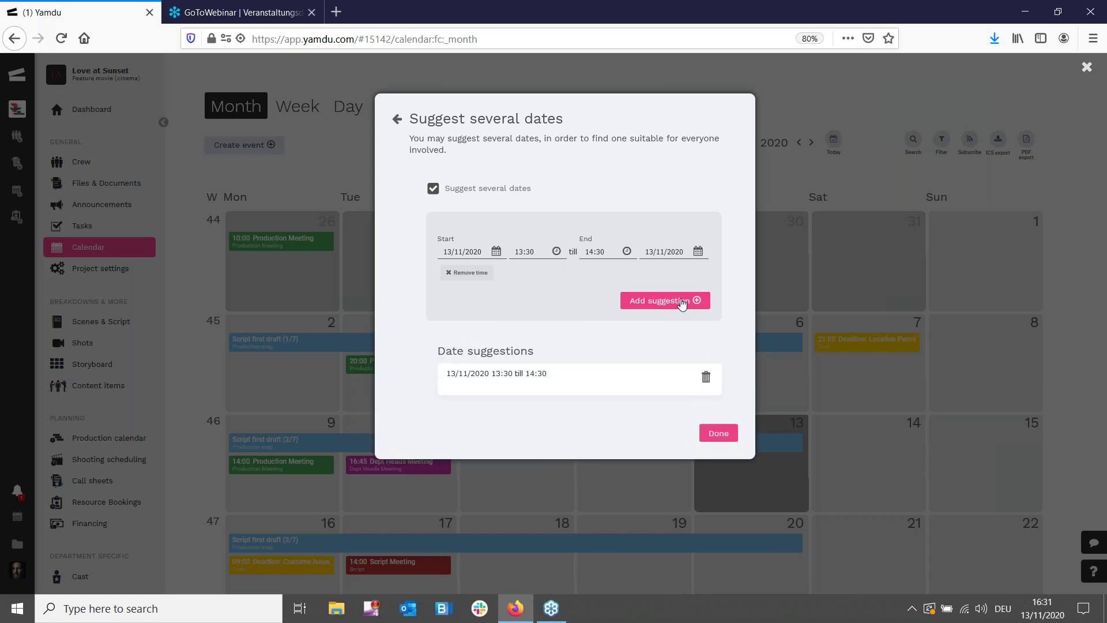
Add a second date suggestion for 14/11/2020 from 13:30 till 14:30 and create the event
left_click(484, 258)
left_click(584, 334)
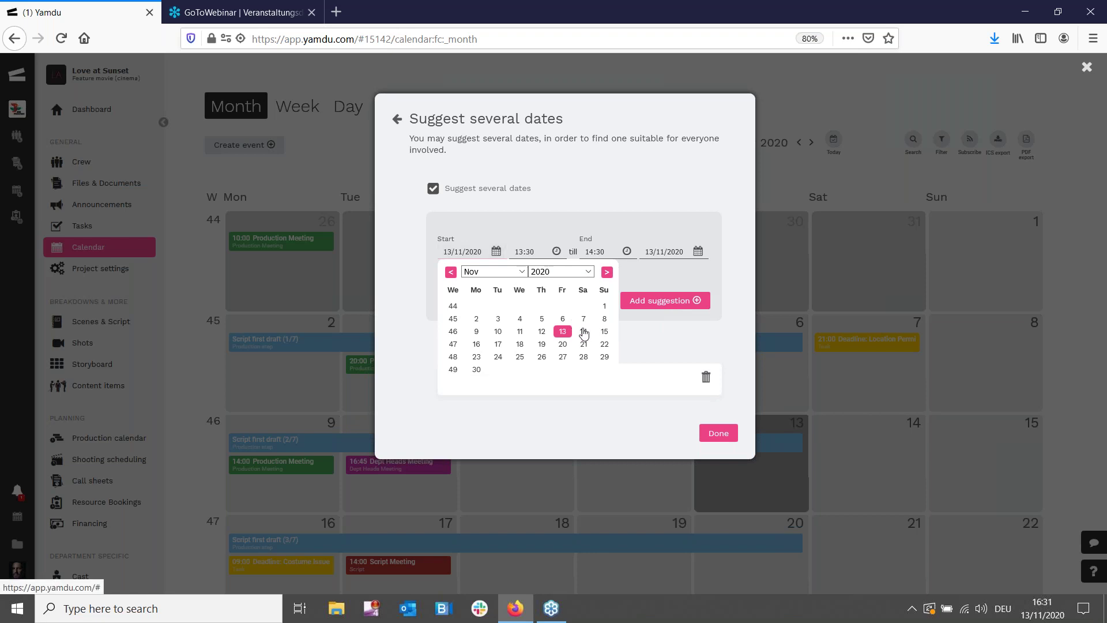
left_click(677, 306)
left_click(727, 464)
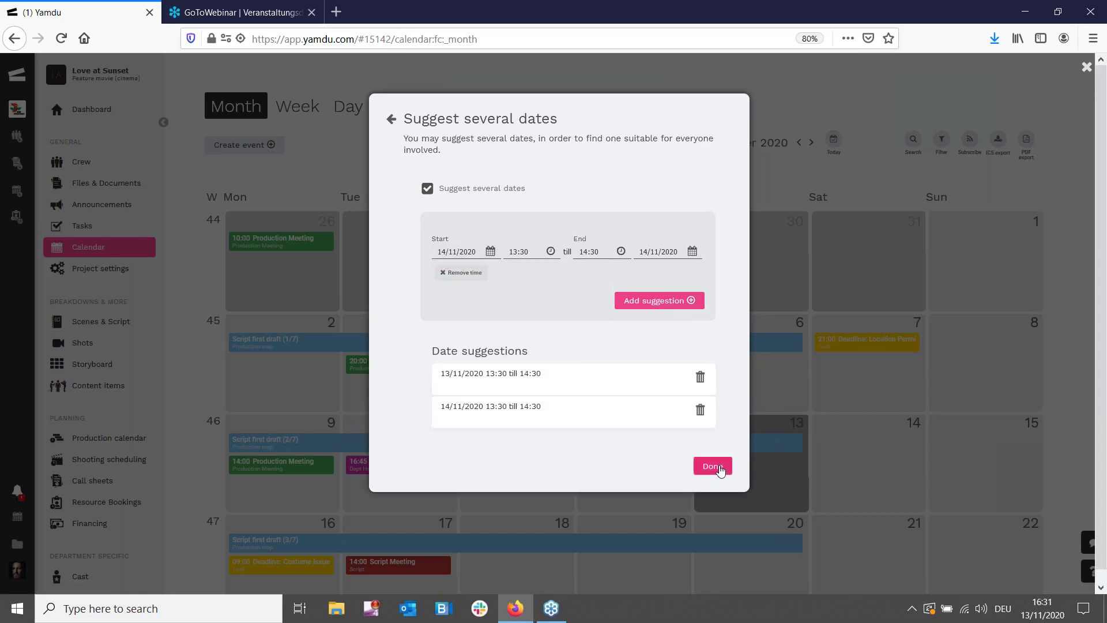
scroll(728, 464, "down", 3)
left_click(712, 453)
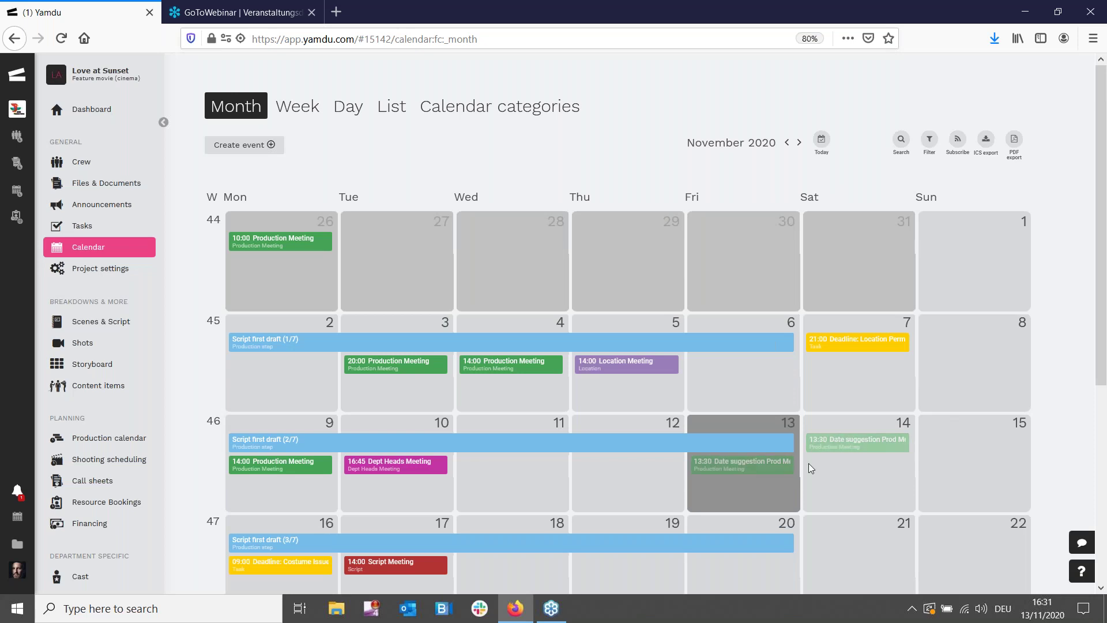
Open the full details of the Prod Meeting suggestion on 13 November and mark yourself as available for that date
left_click(758, 466)
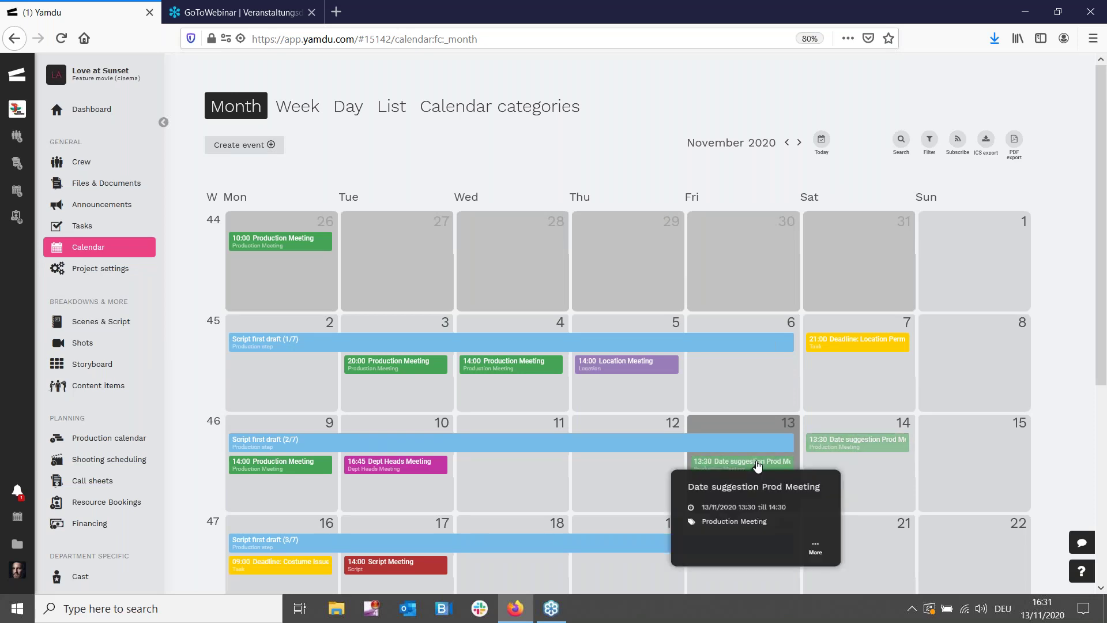
left_click(816, 547)
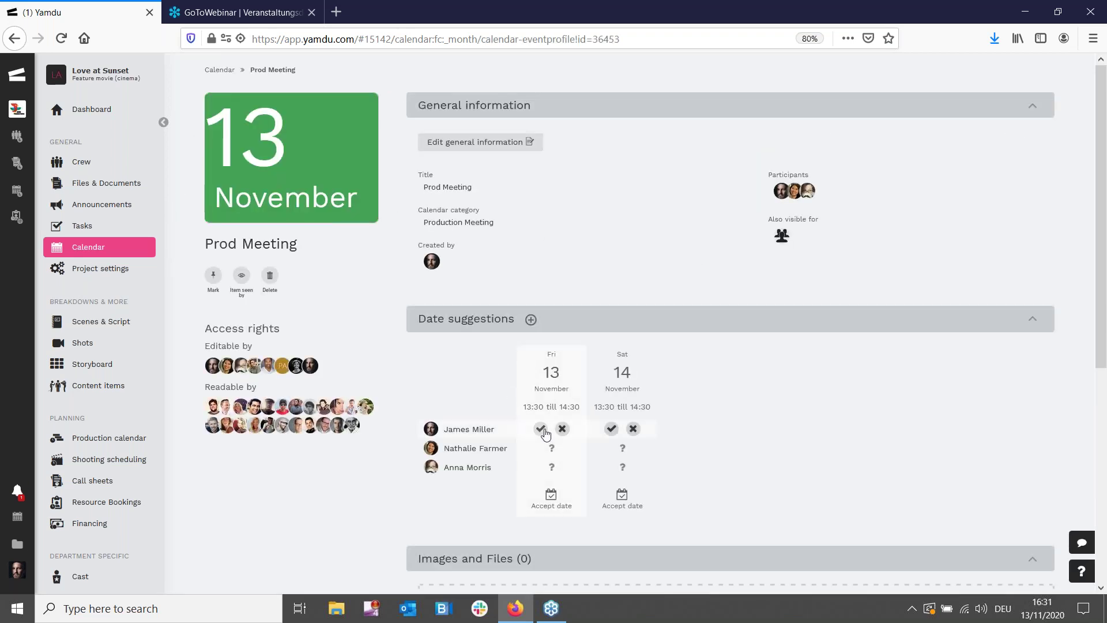
left_click(544, 429)
Accept 13 November as the Prod Meeting date and reload the event page
scroll(712, 375, "down", 4)
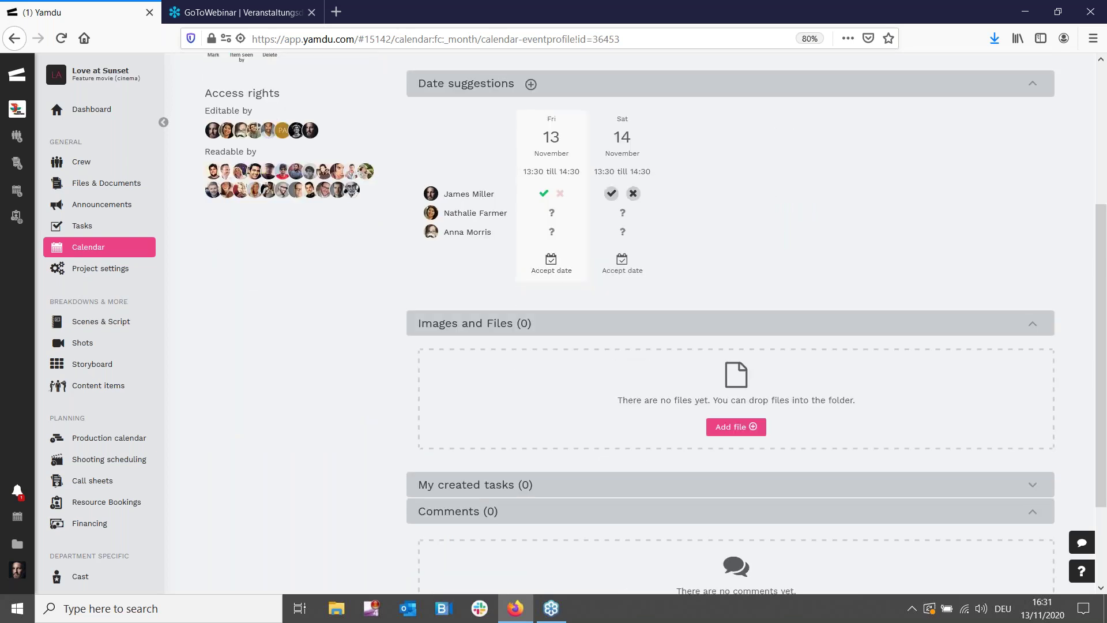
left_click(550, 268)
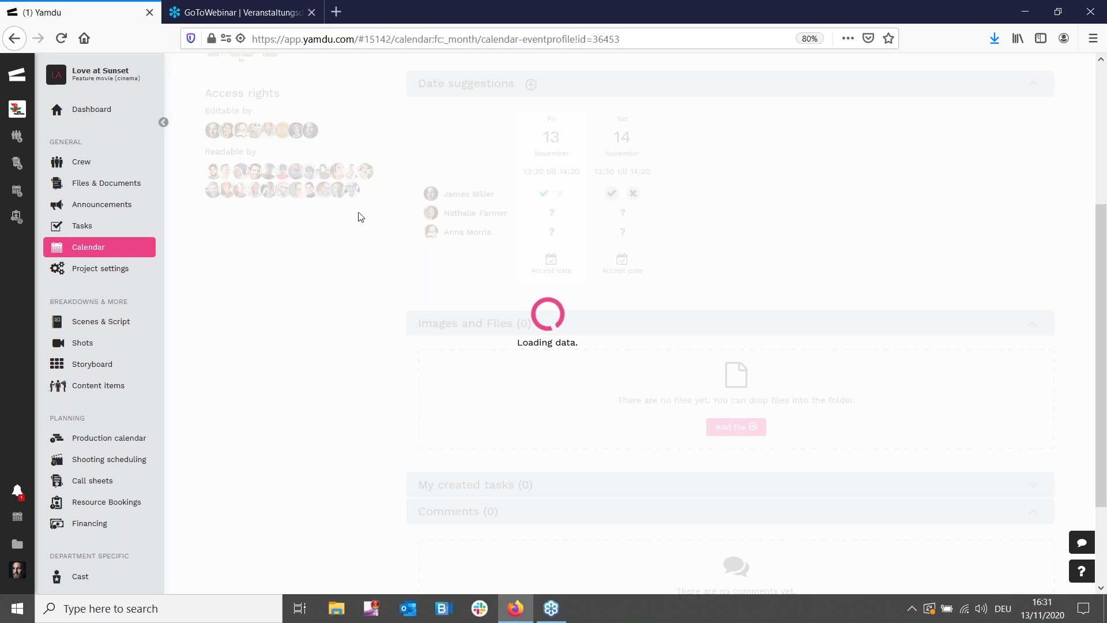
scroll(260, 253, "up", 4)
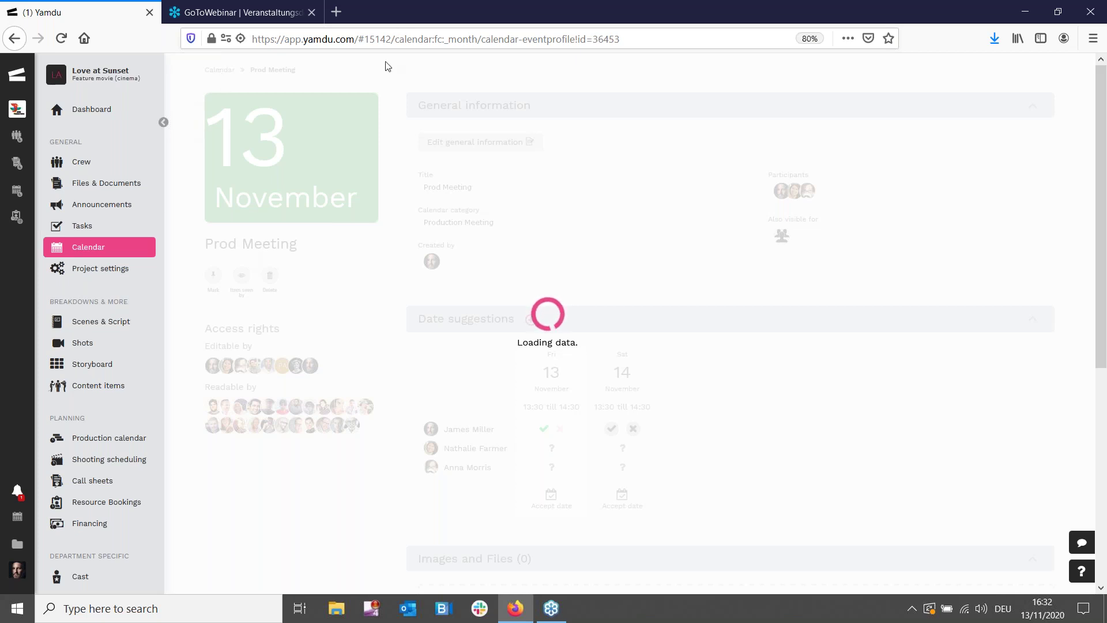
left_click(62, 40)
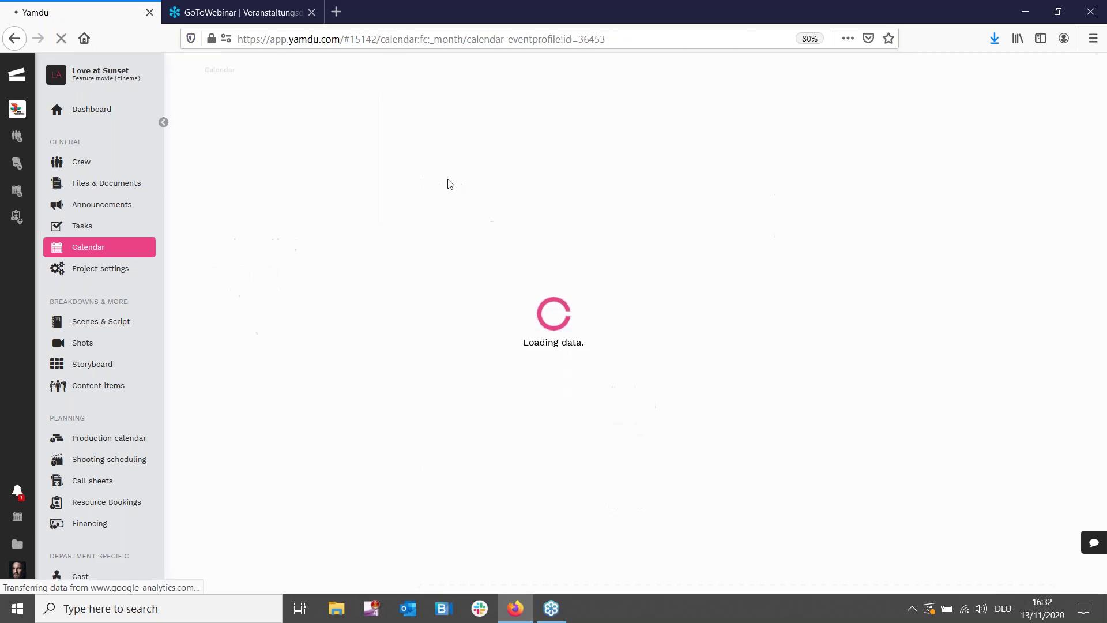
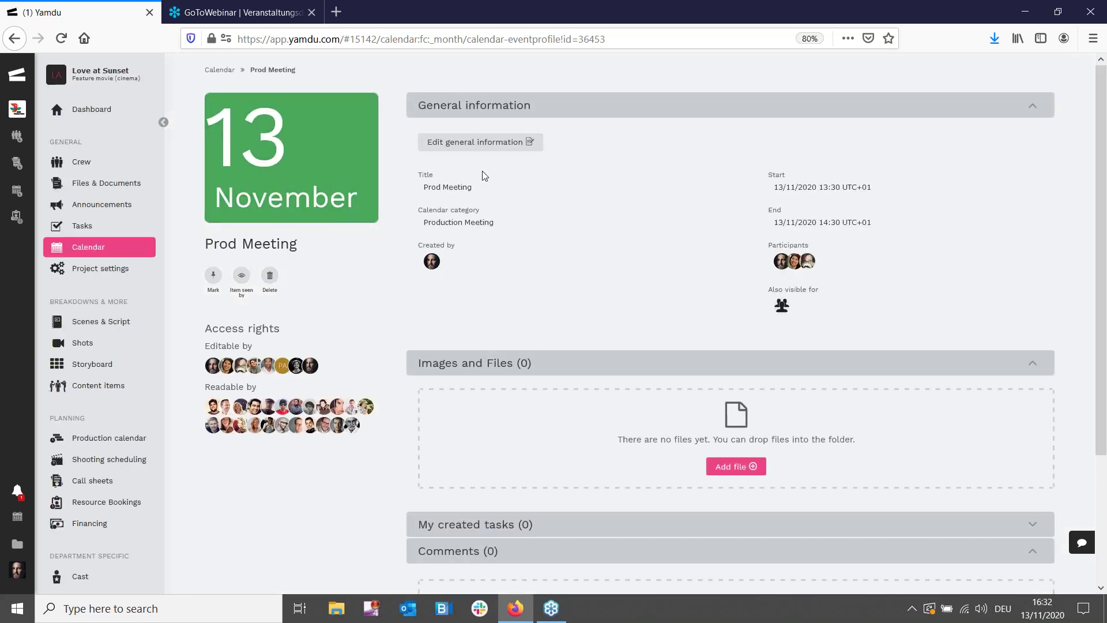
Export the displayed month of the project calendar, November 2020, as a PDF, open it in Firefox to view it and close it
left_click(136, 252)
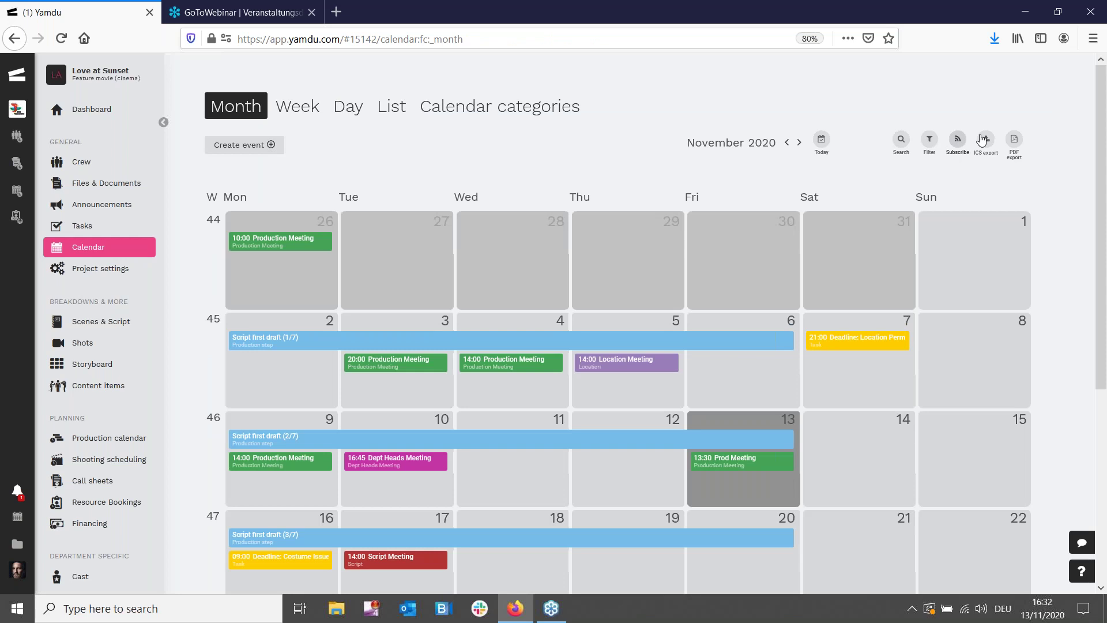
left_click(1014, 142)
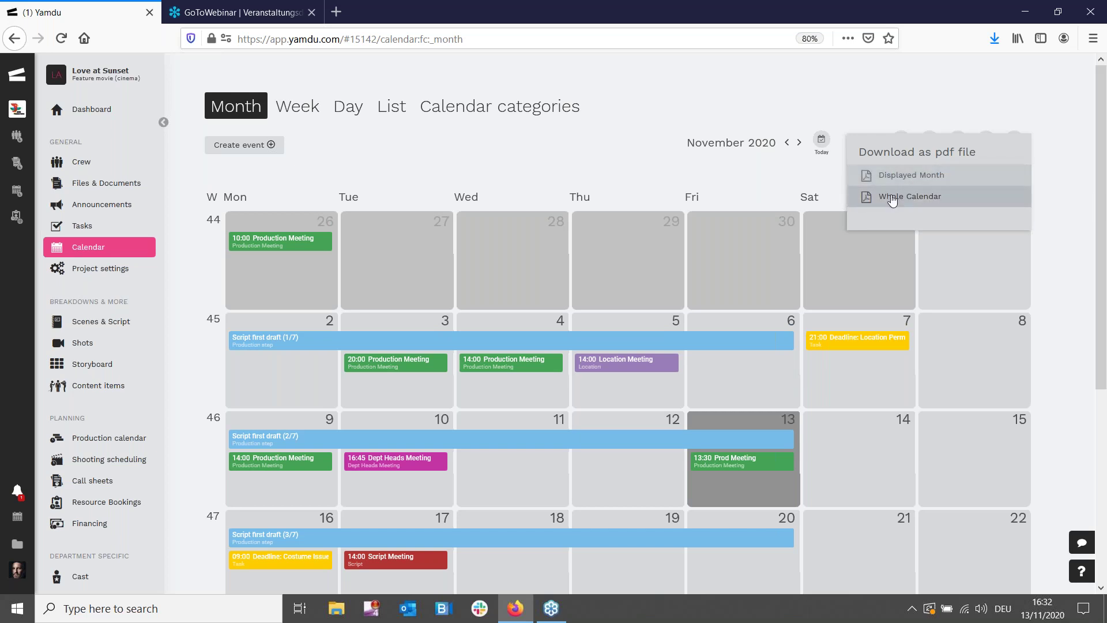
left_click(928, 181)
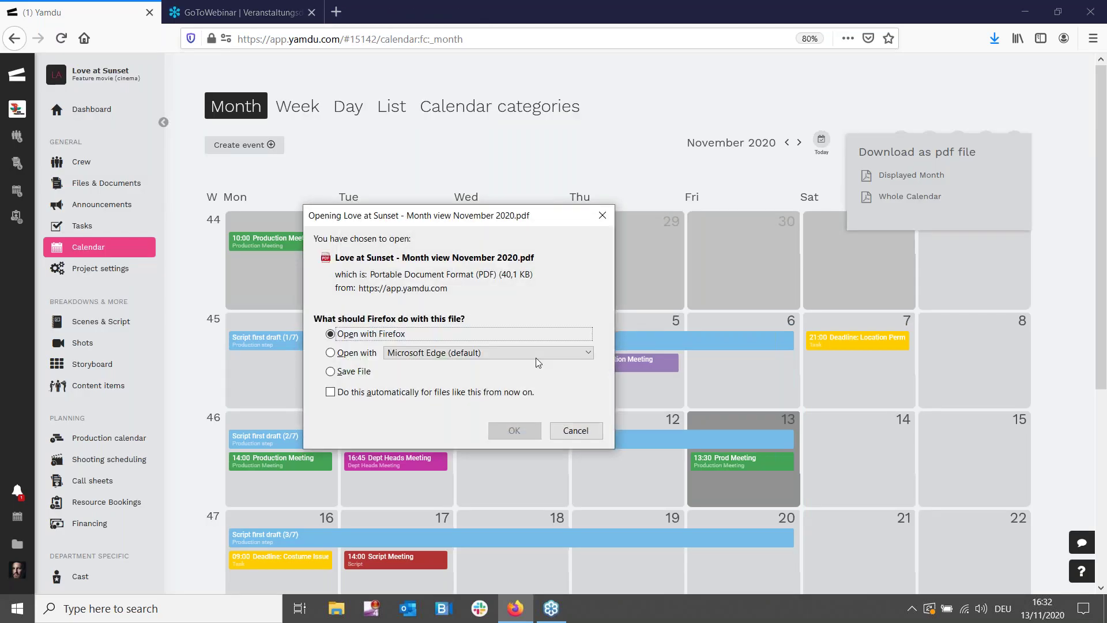
left_click(514, 432)
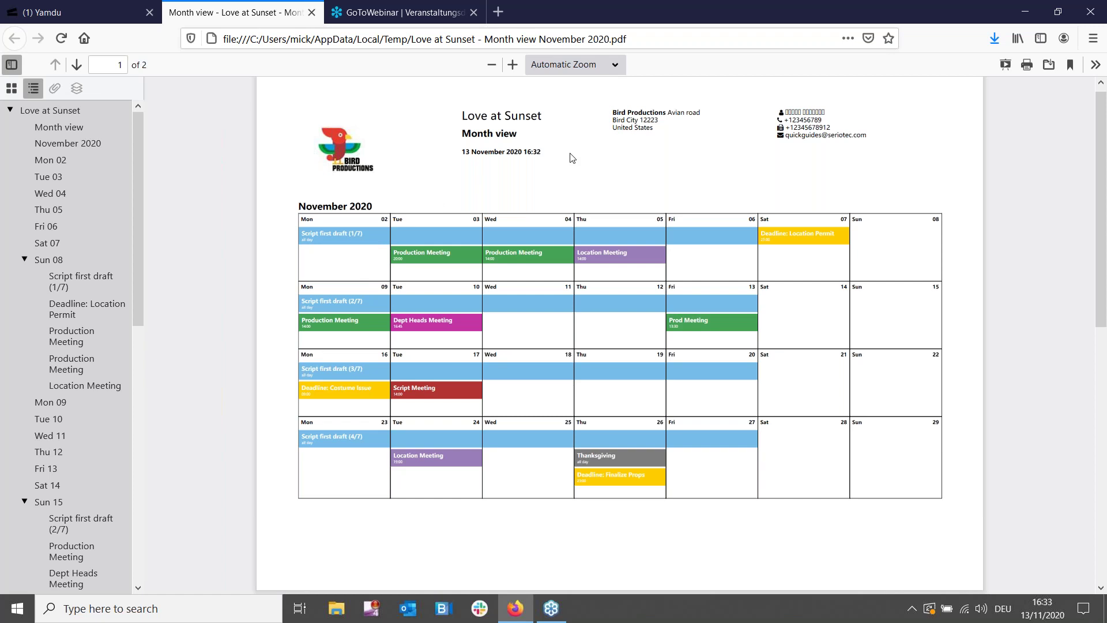
left_click(311, 12)
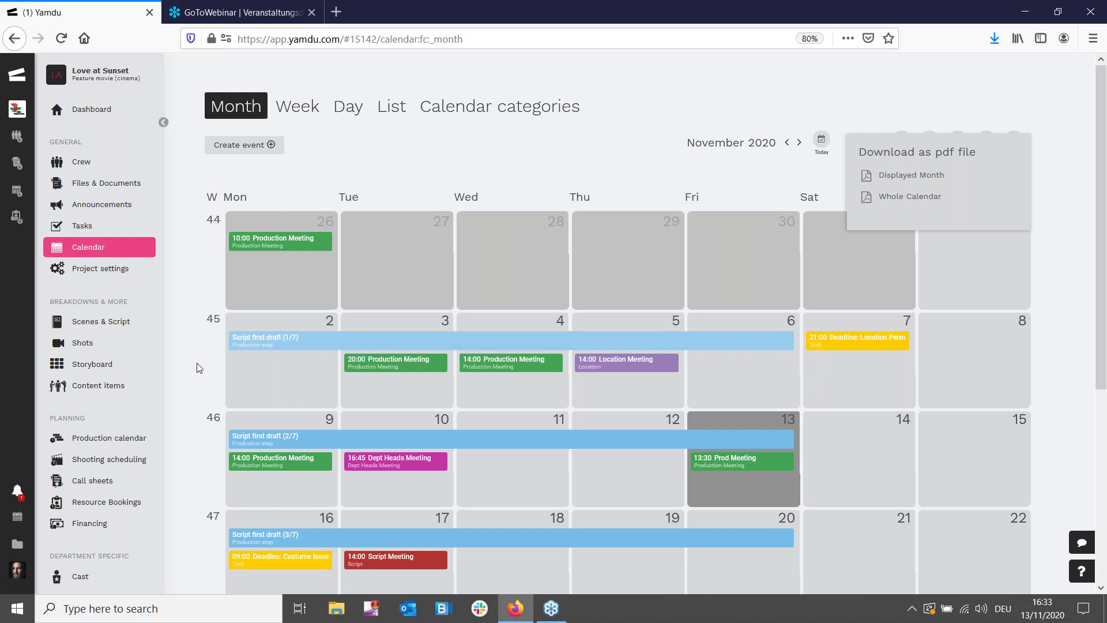
In the Scenario 1 production calendar, reschedule Sound design to start on 01/07/2021 and Script final draft on 01/01/2021
left_click(91, 438)
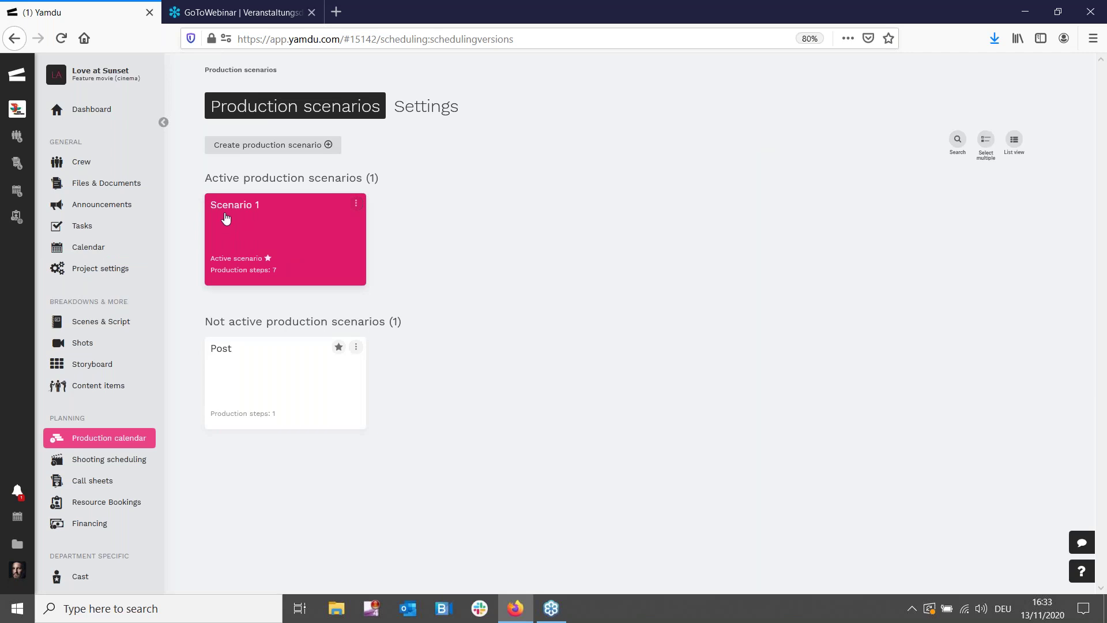
left_click(266, 234)
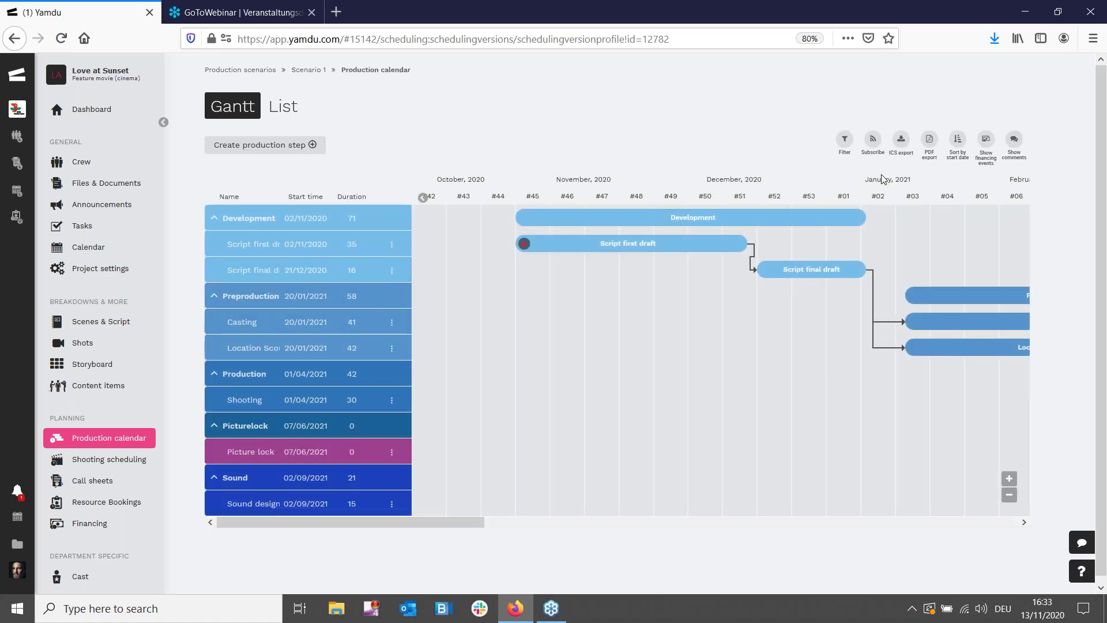
left_click_drag(378, 526, 585, 522)
left_click(1009, 494)
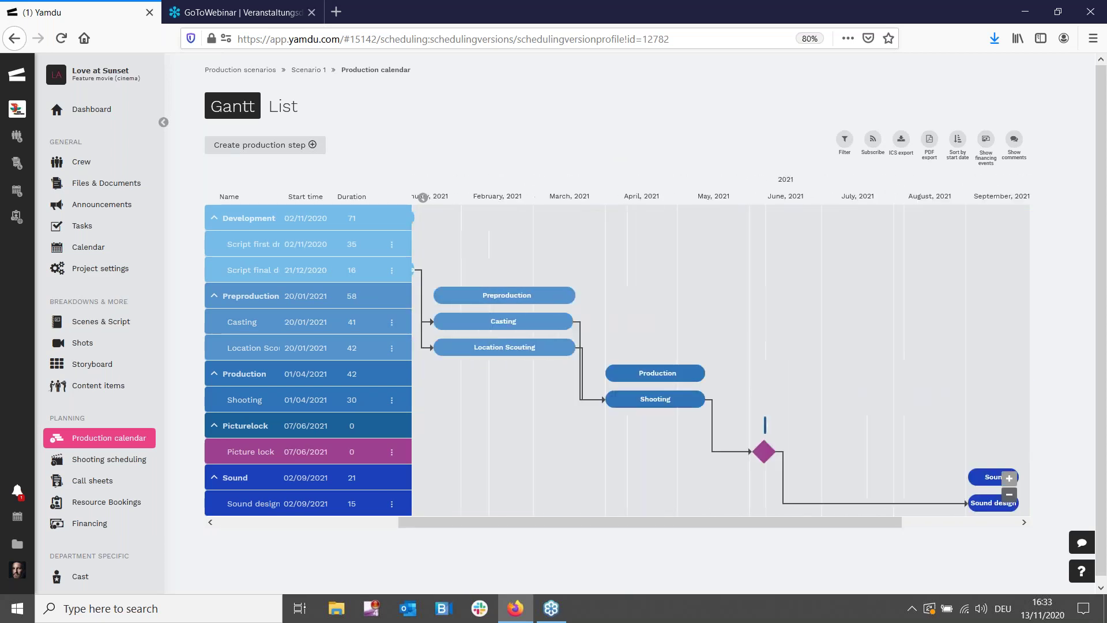
left_click_drag(982, 495, 707, 524)
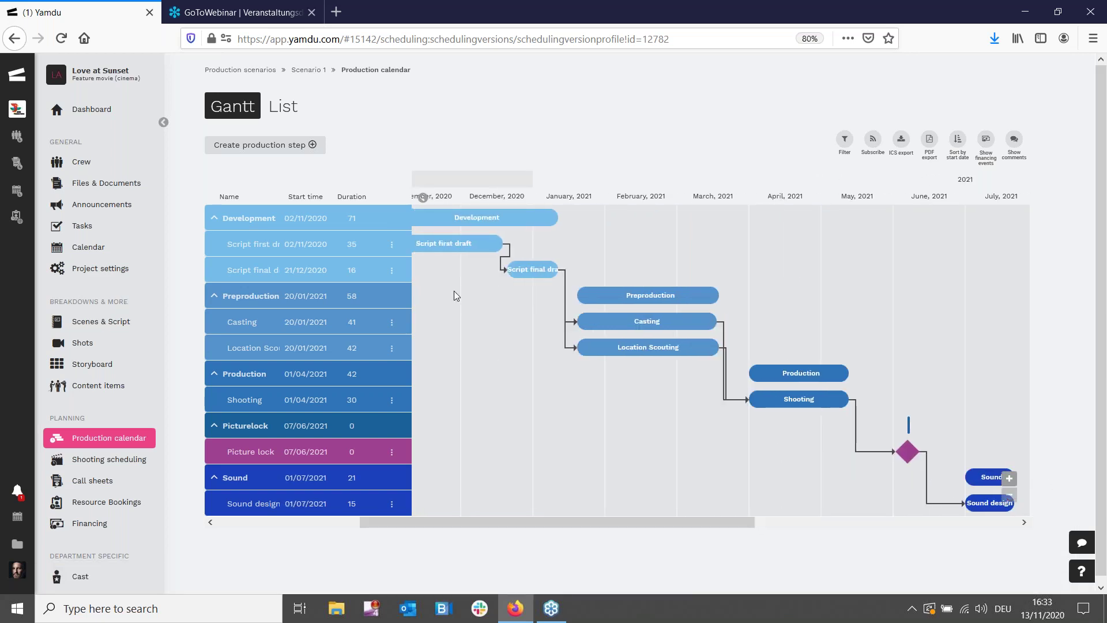
left_click_drag(522, 269, 612, 271)
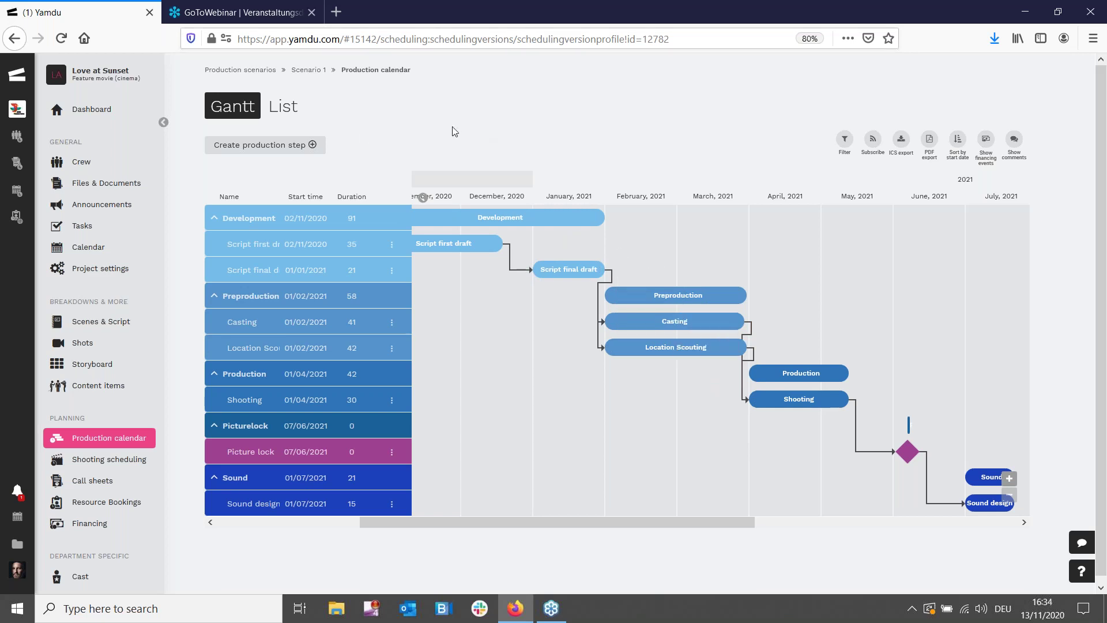
Start a new production step based on the Final cut template
left_click(315, 152)
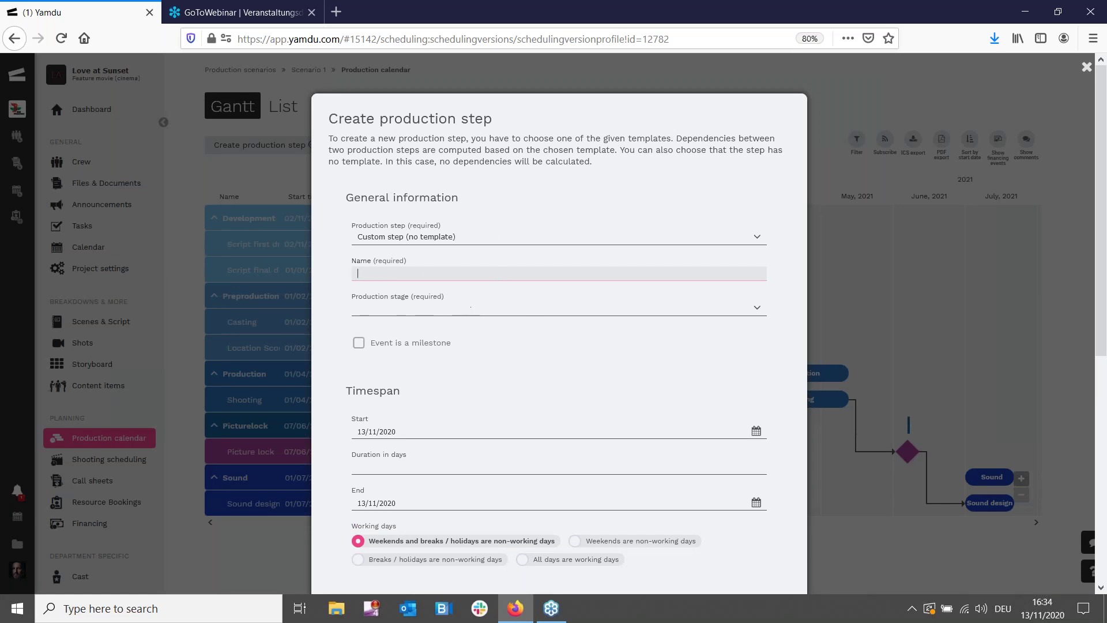
left_click(495, 241)
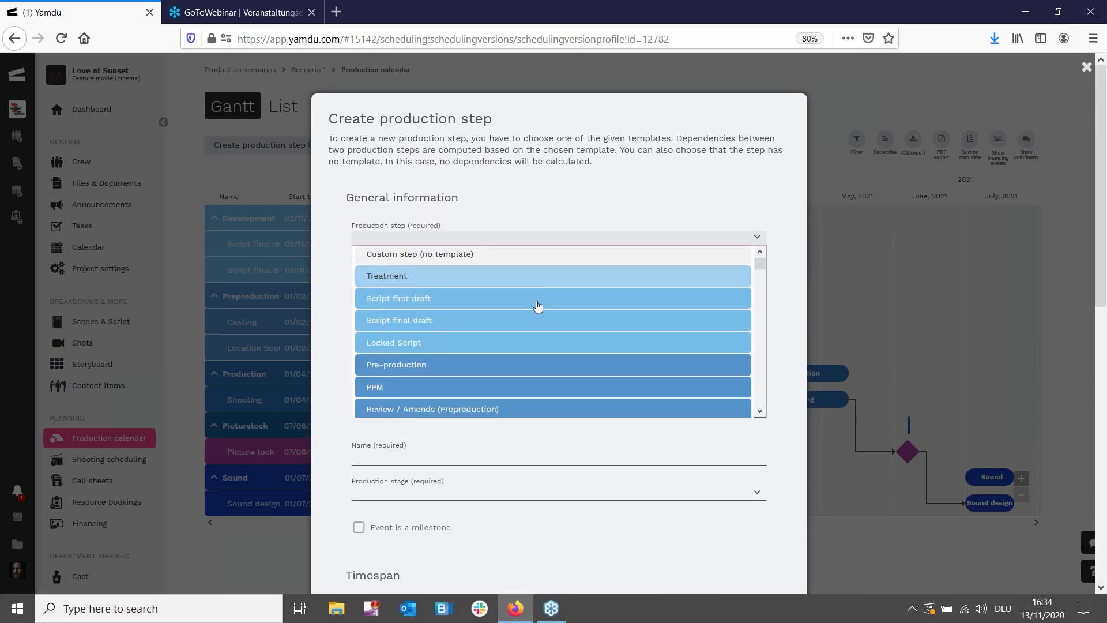
scroll(541, 310, "down", 3)
scroll(548, 312, "down", 5)
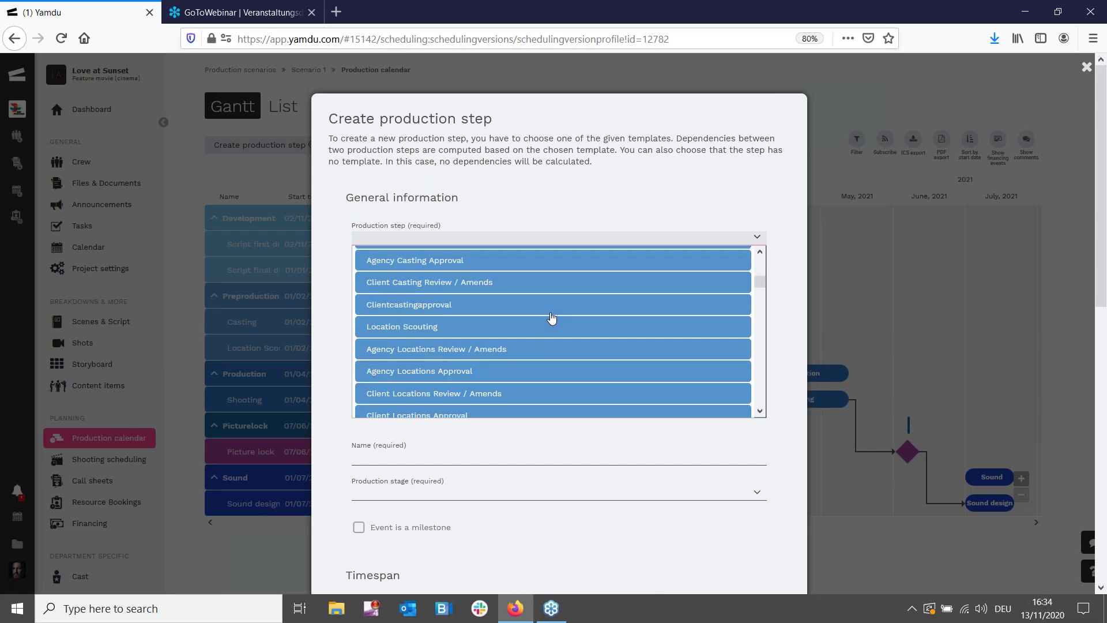
scroll(552, 317, "down", 6)
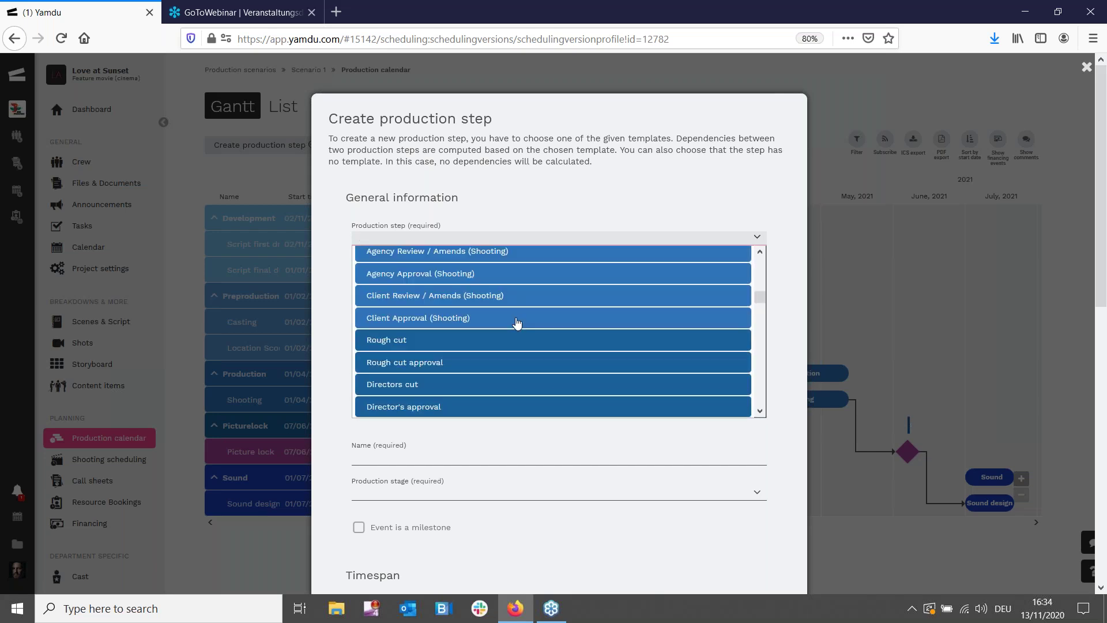
scroll(516, 324, "down", 3)
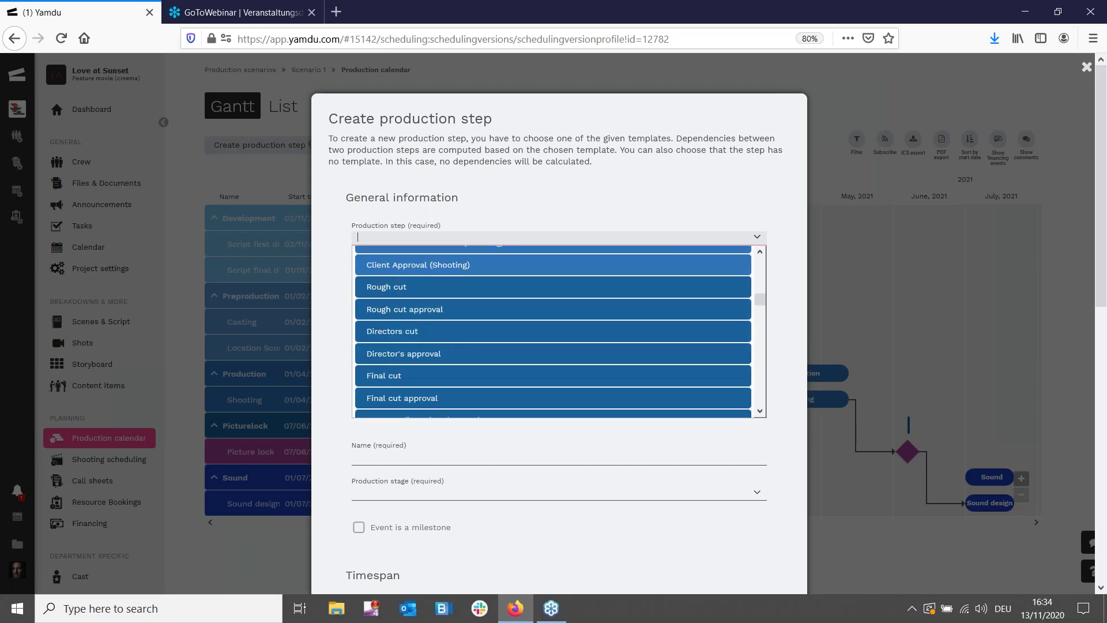
left_click(503, 375)
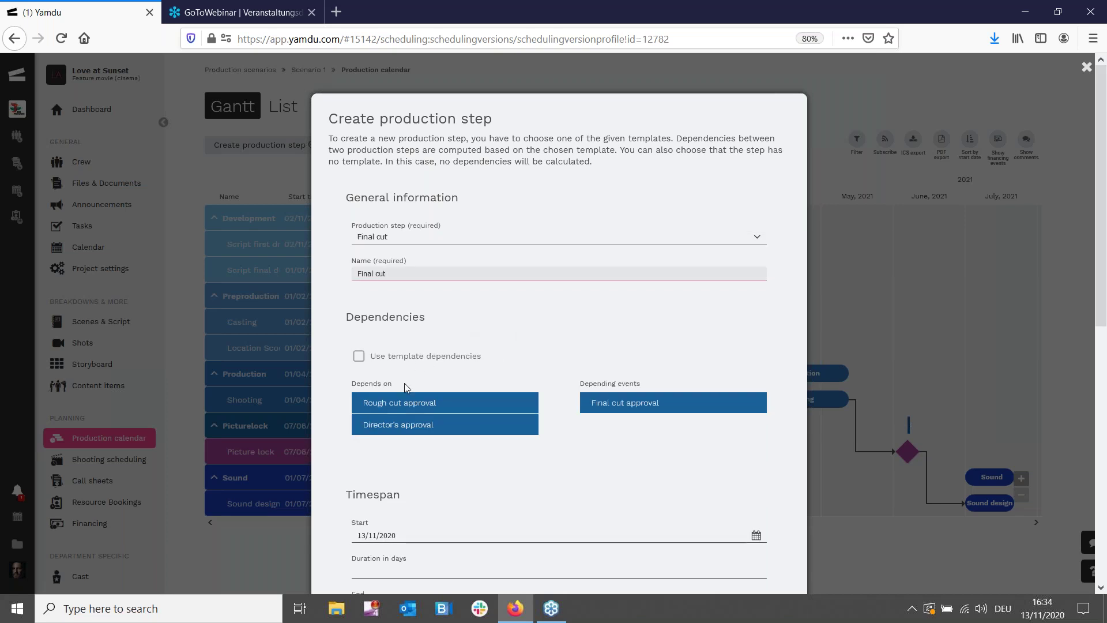
Use the template dependencies, calculate start and end from them, set the duration to 7 days and create the Final cut step
left_click(358, 356)
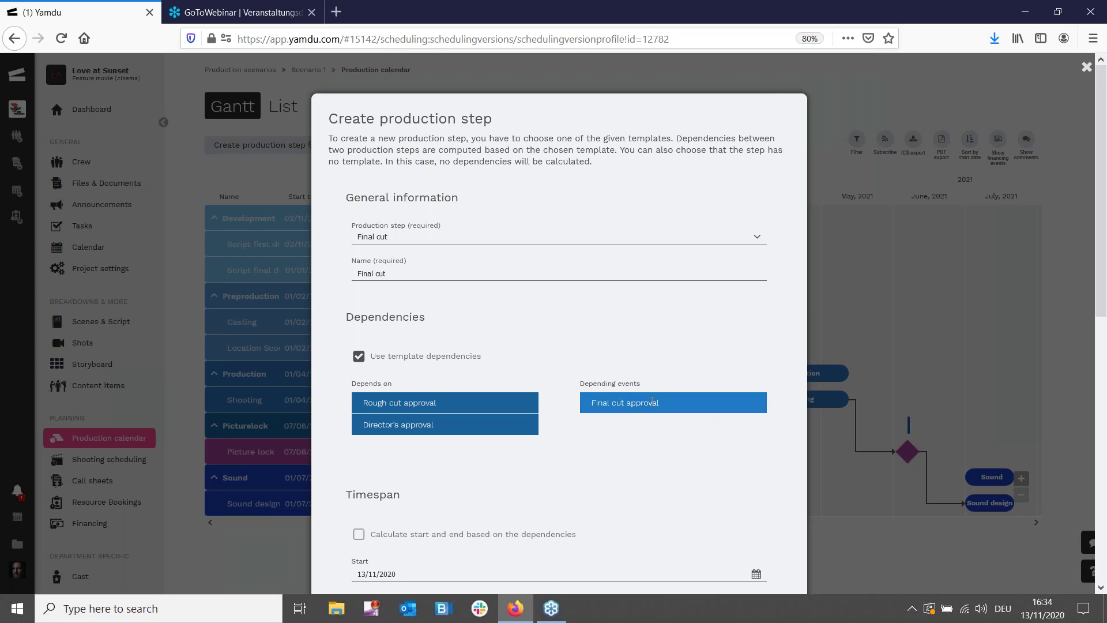
scroll(593, 335, "down", 3)
left_click(358, 431)
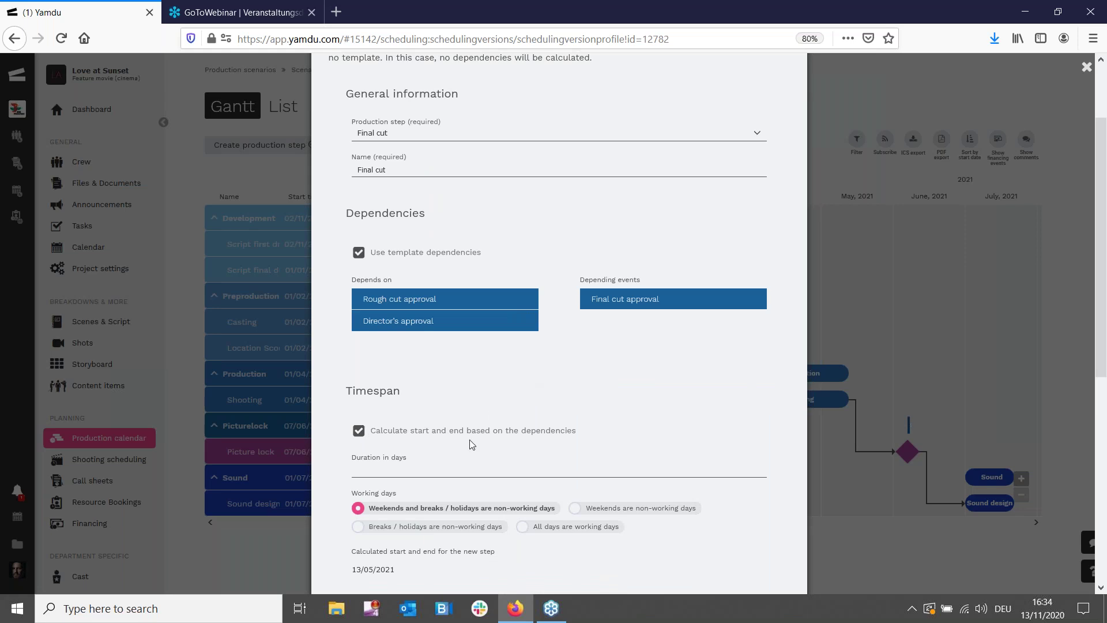
scroll(469, 363, "down", 4)
left_click(387, 317)
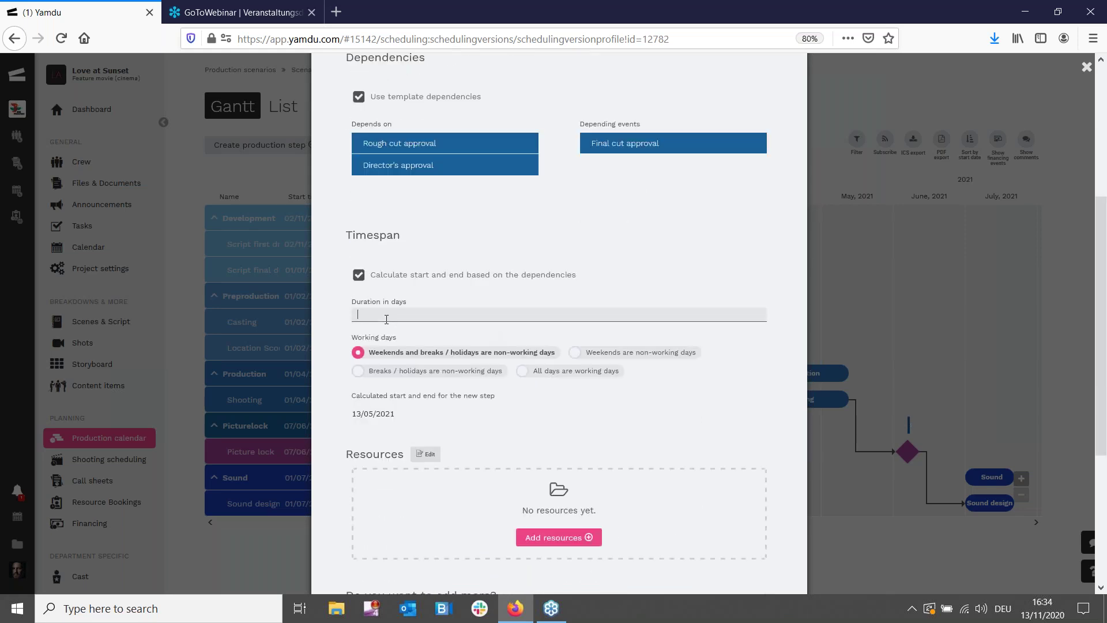
type("7")
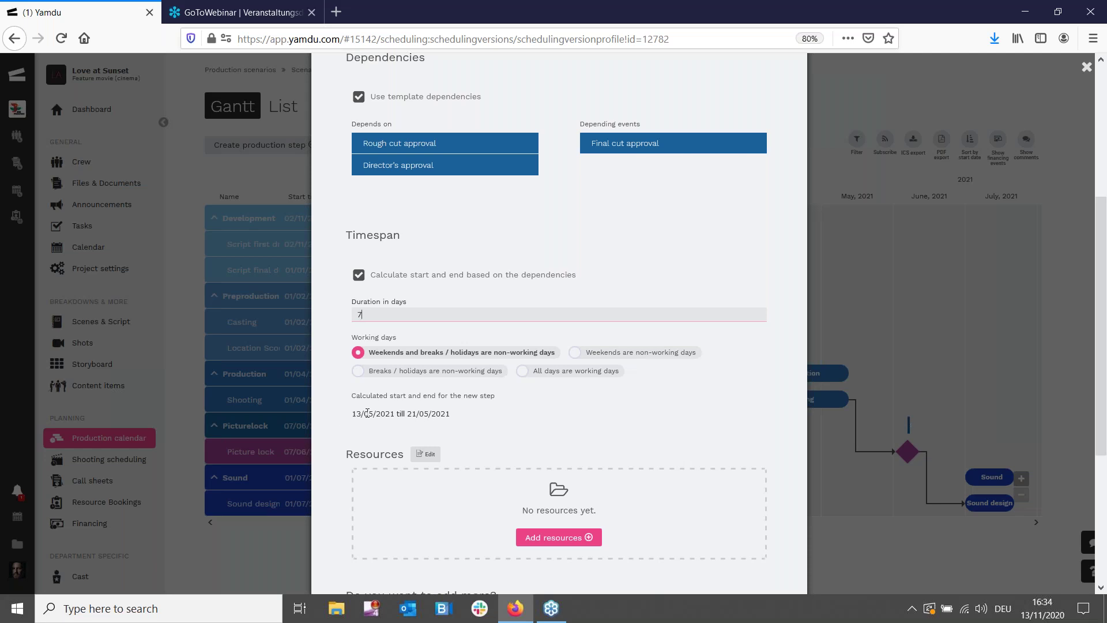
scroll(657, 382, "down", 3)
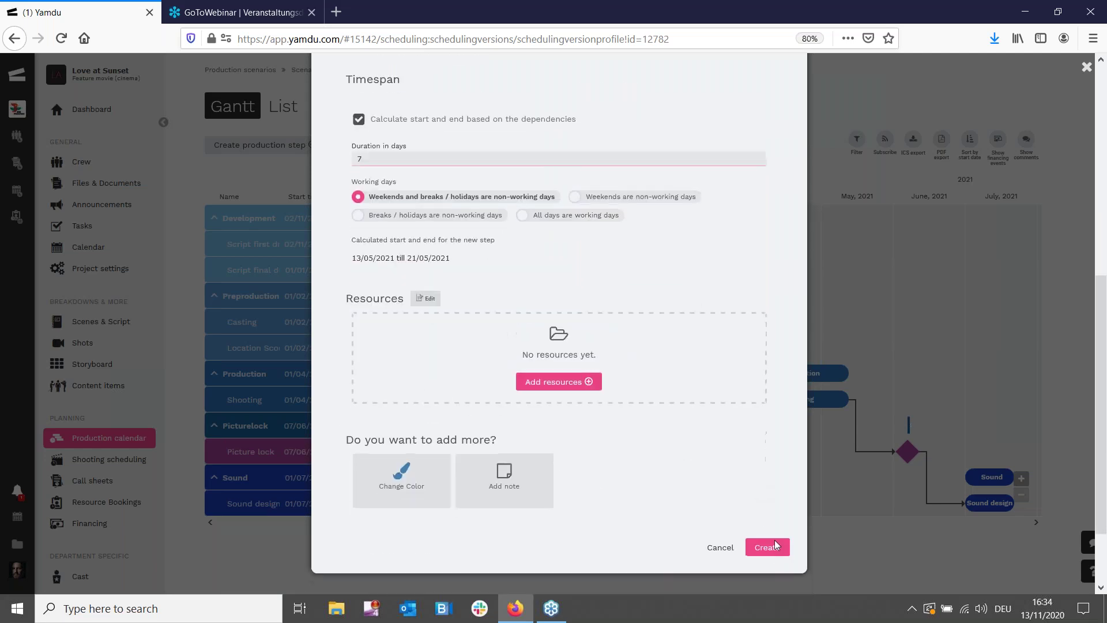
left_click(863, 100)
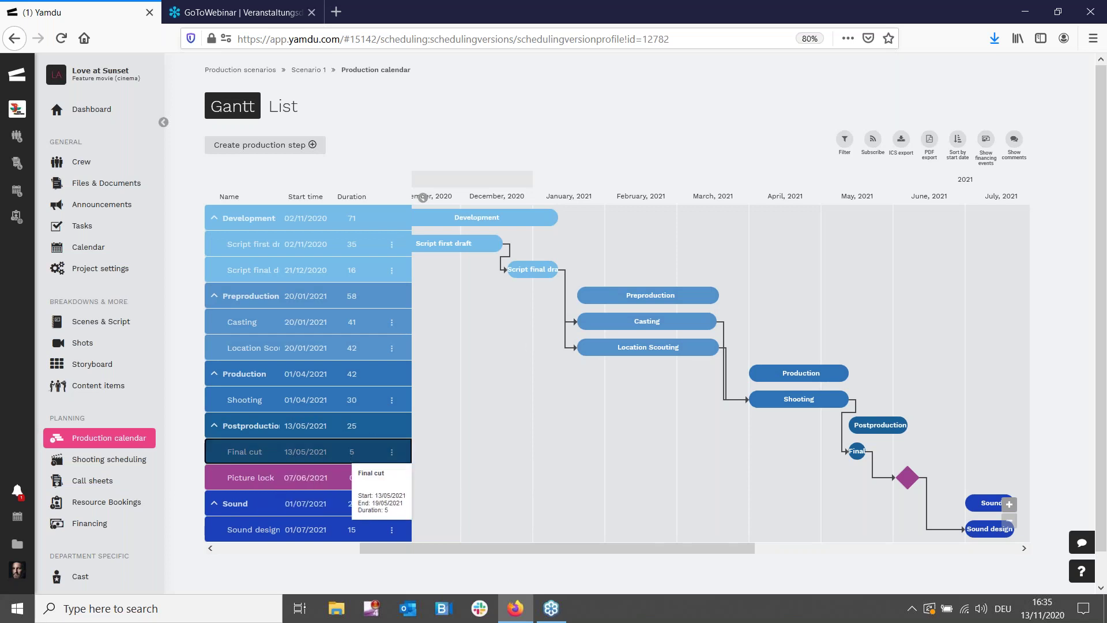
Open the Script final draft step and add the first listed member of Freelancers & Crew as its resource
left_click(538, 273)
double_click(537, 269)
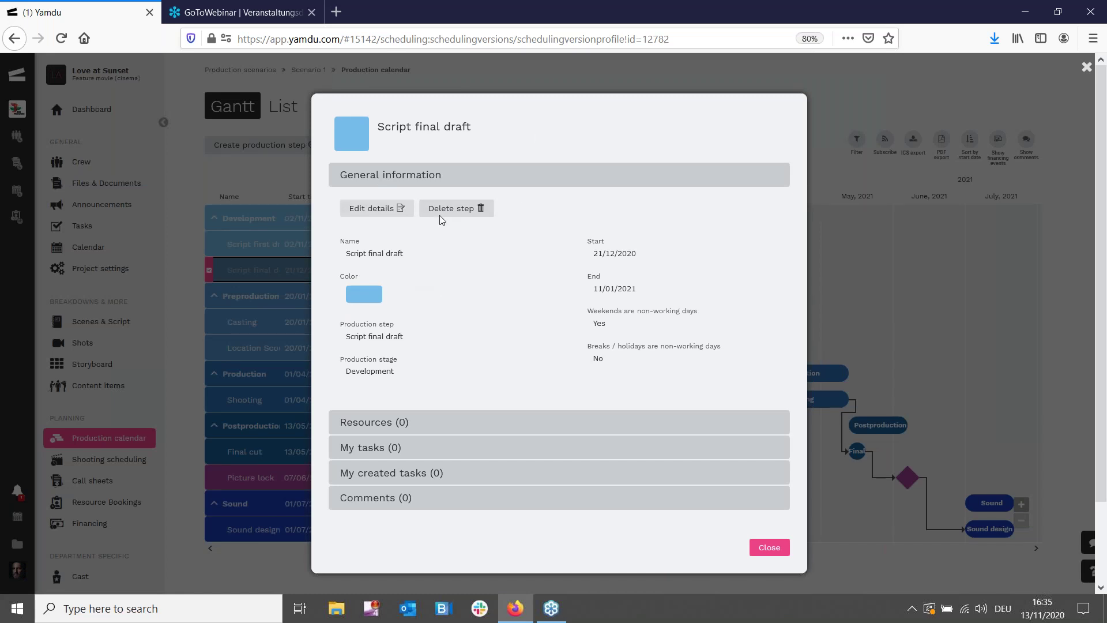
left_click(456, 426)
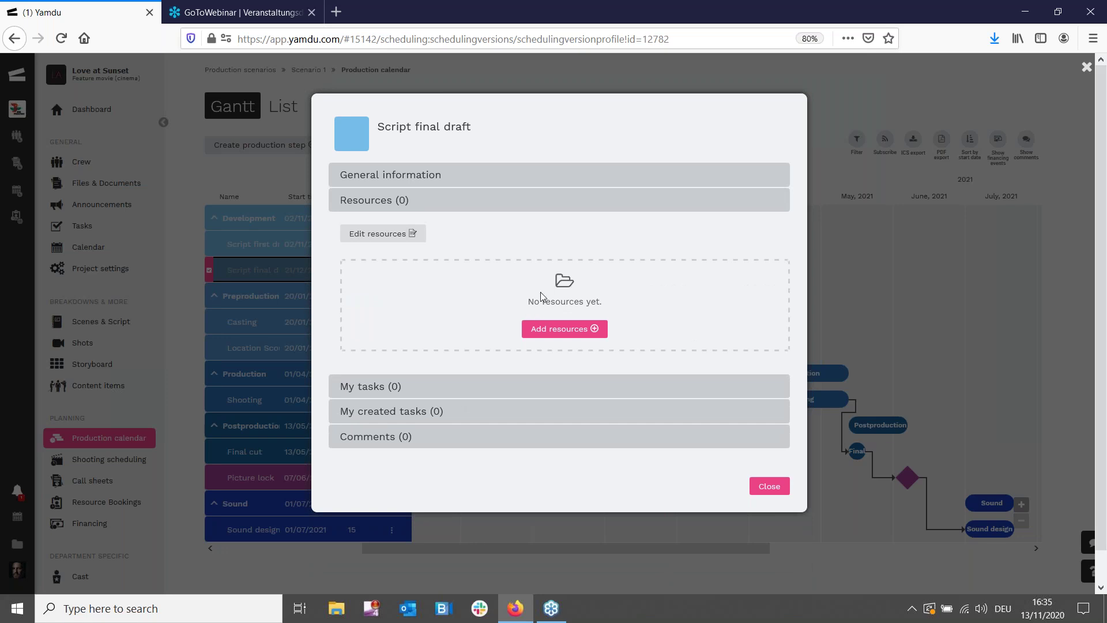
left_click(563, 332)
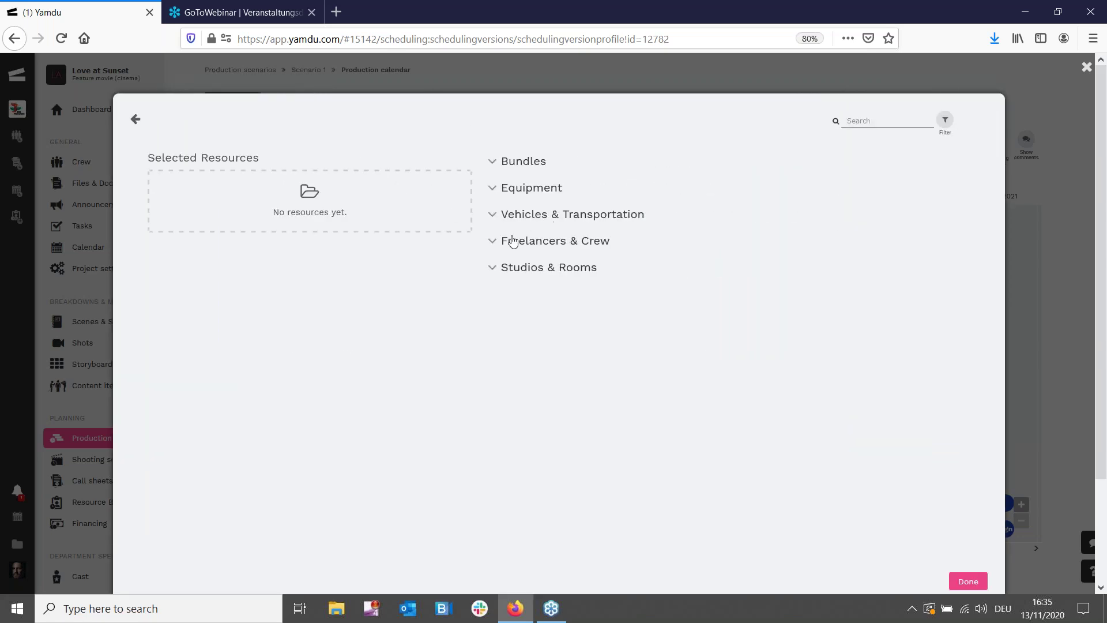
left_click(510, 246)
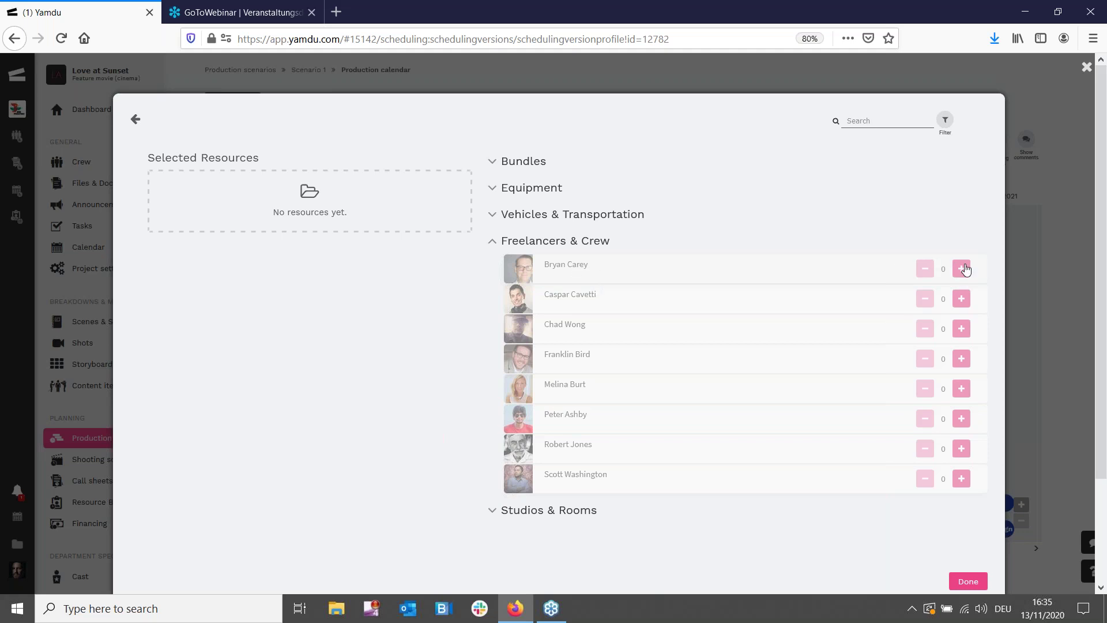
left_click(960, 269)
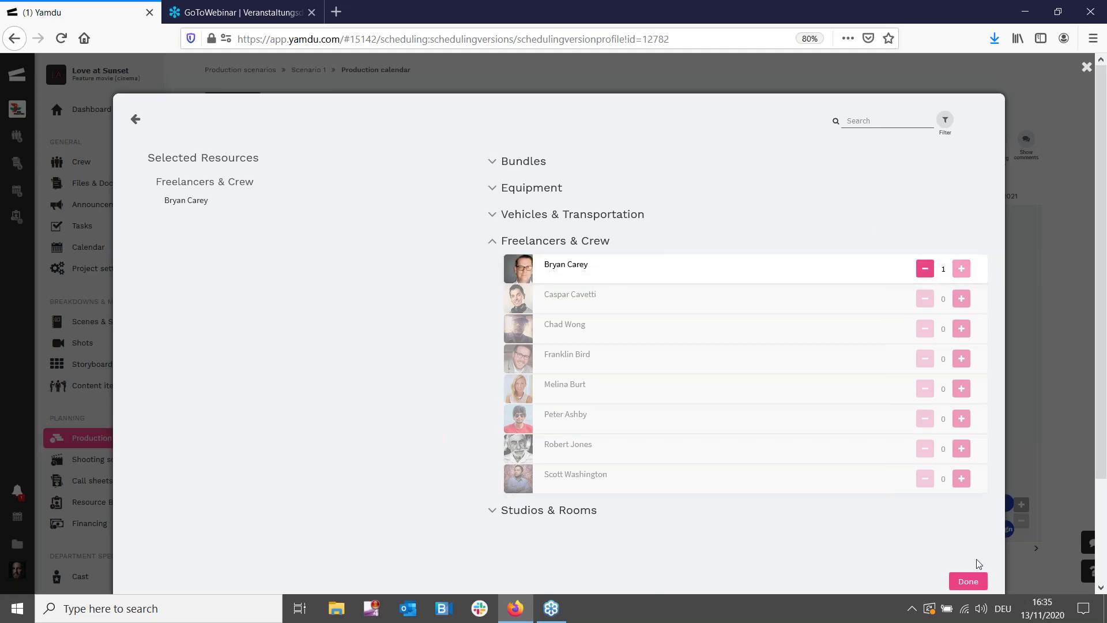
left_click(973, 582)
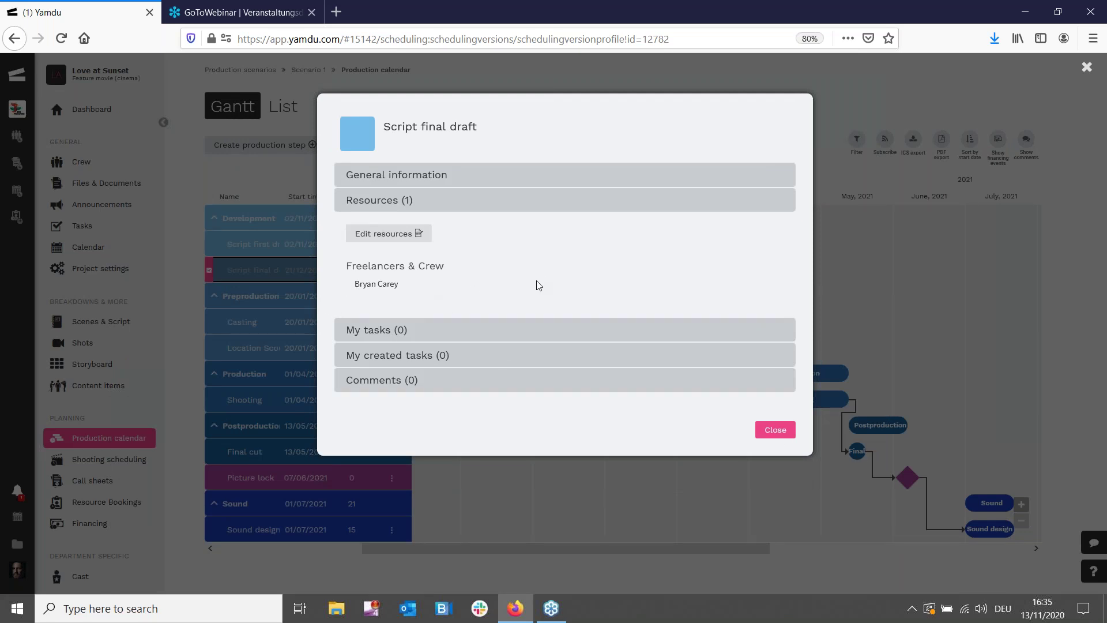
left_click(774, 430)
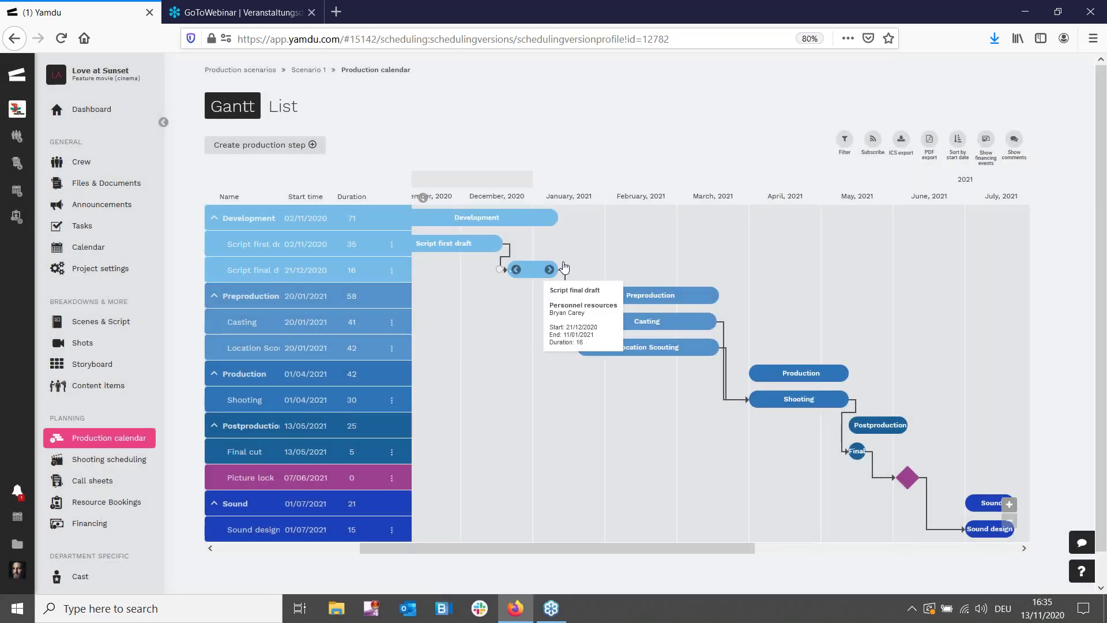
Extend Script final draft to a duration of 50 days and export the Scenario 1 Gantt chart as a PDF to view it
left_click_drag(552, 267, 671, 269)
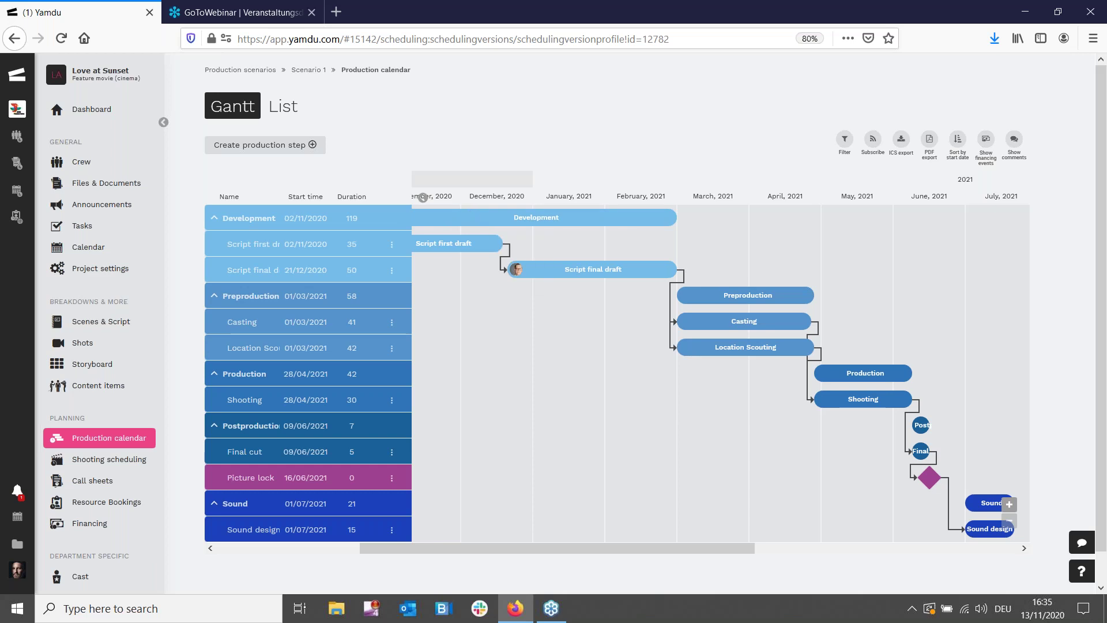
left_click_drag(665, 546, 648, 546)
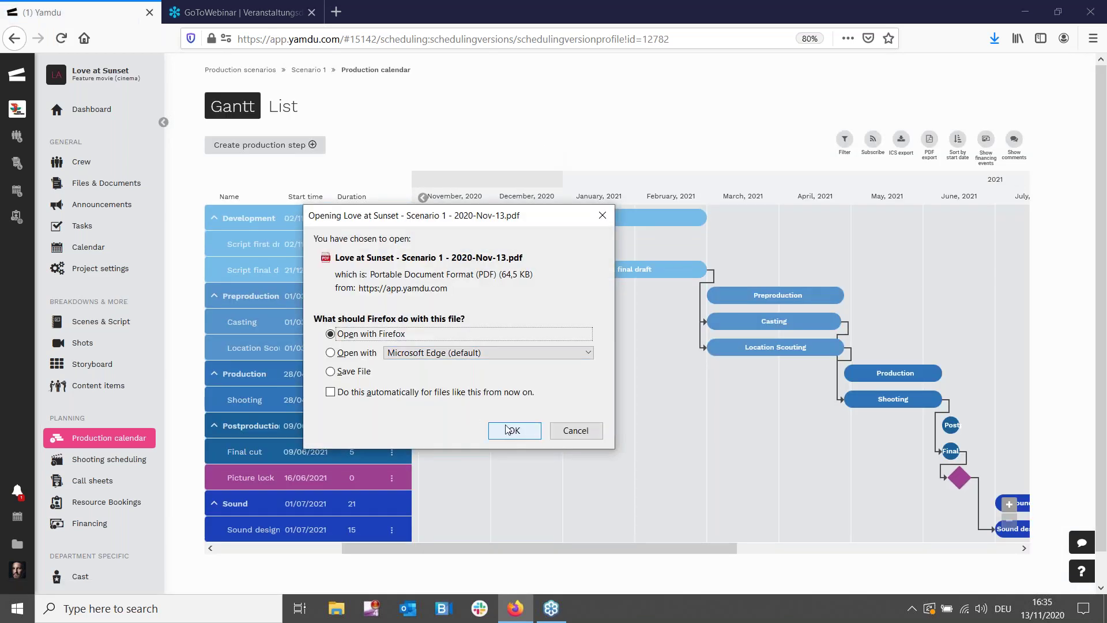
left_click(509, 430)
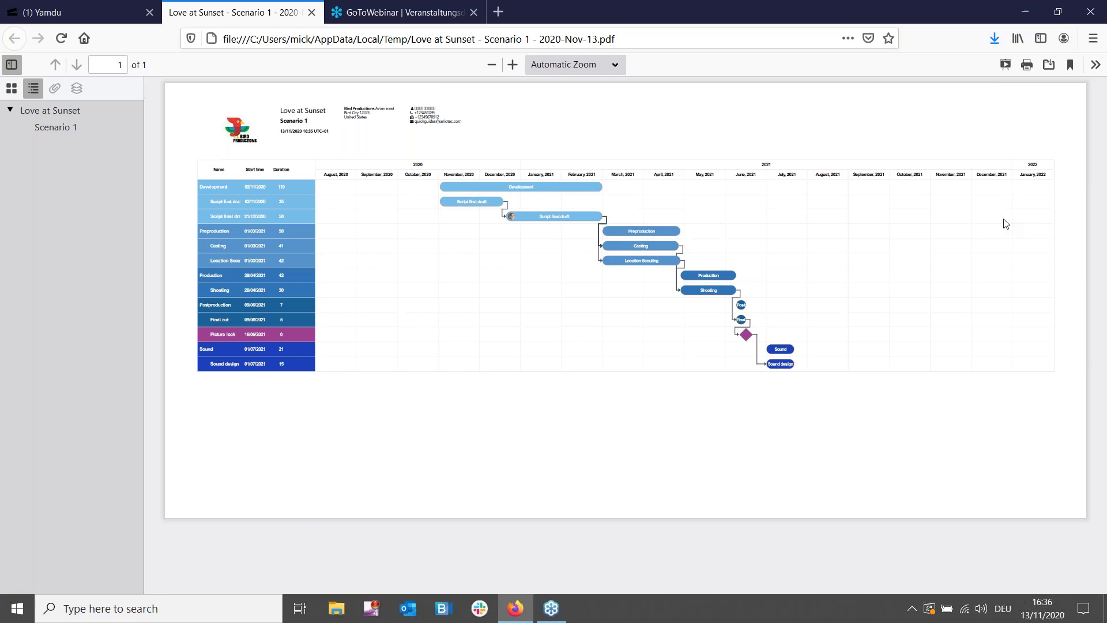
left_click(311, 12)
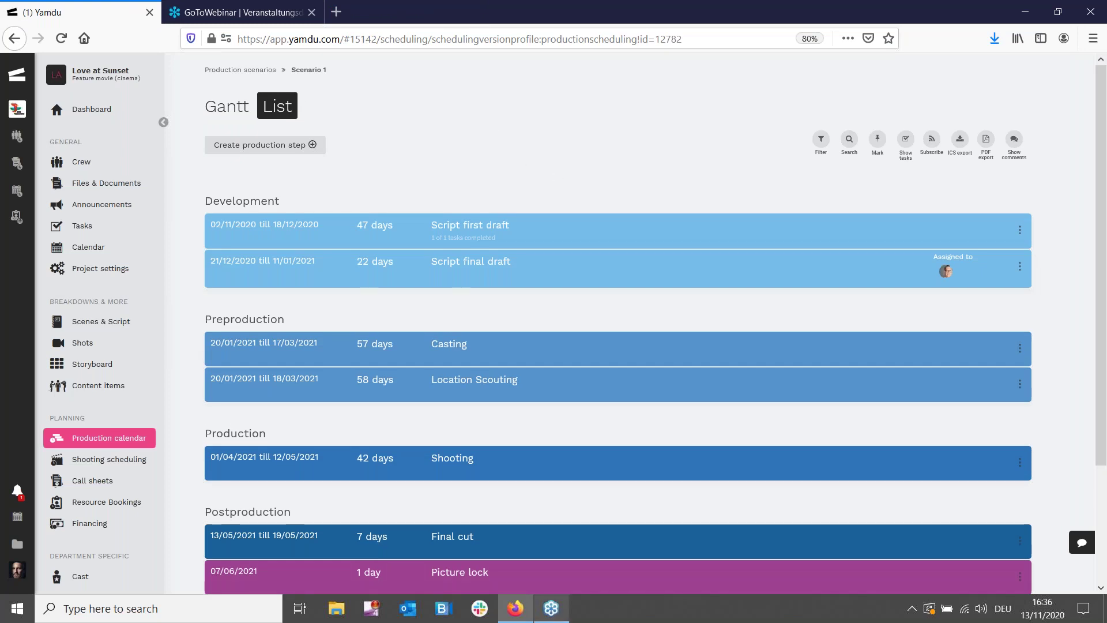
Show the tasks in the Scenario 1 production step list and open the project's Scenes & Script section
left_click(907, 142)
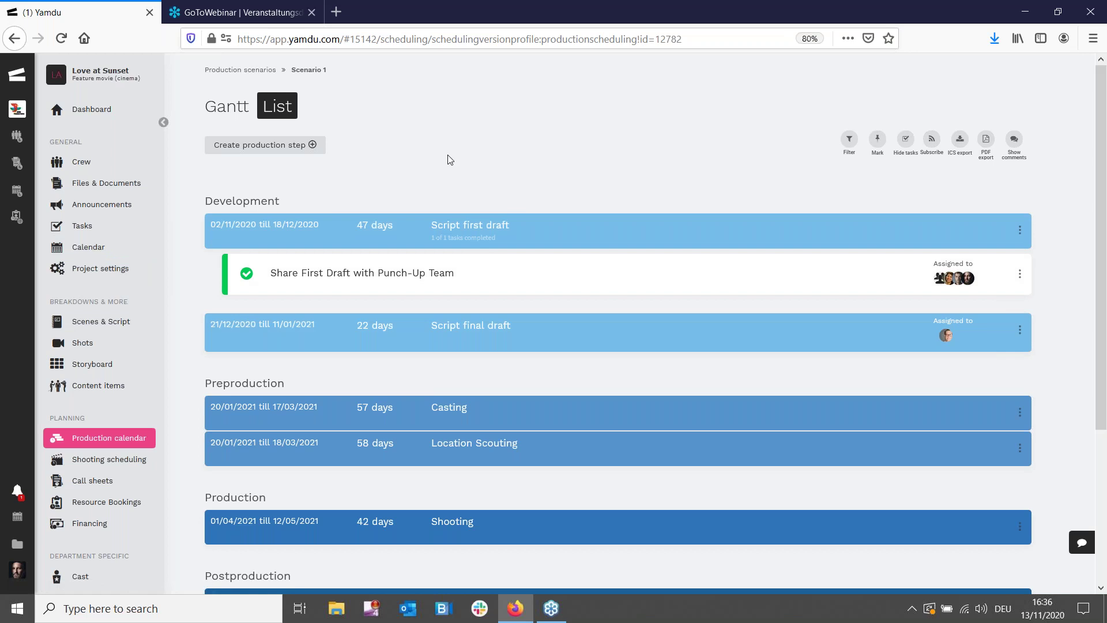
left_click(80, 324)
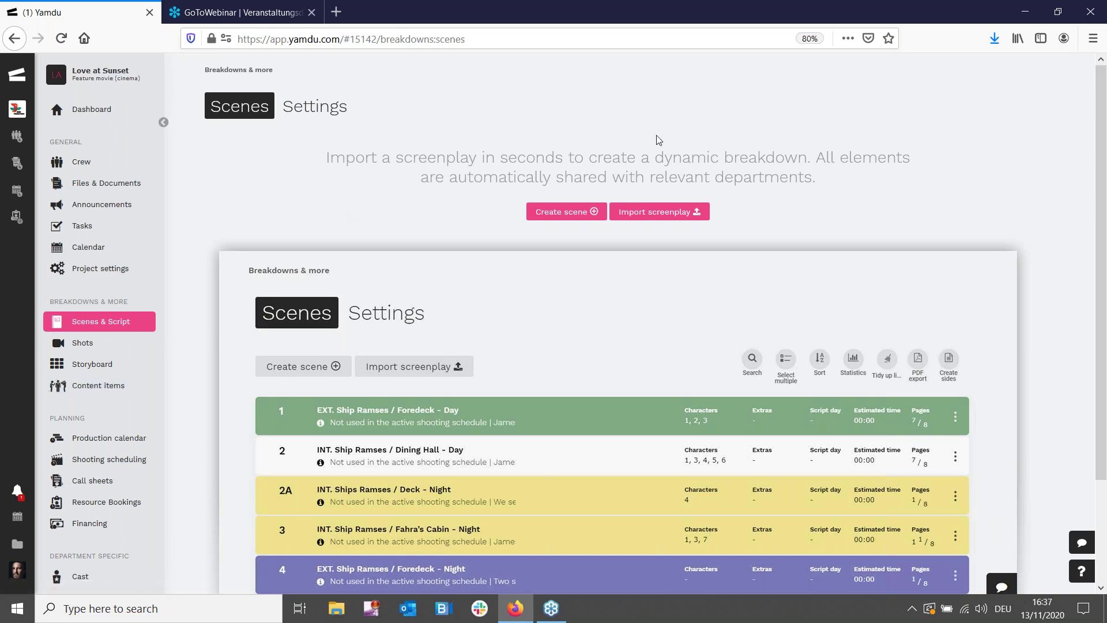
Import the example screenplay and save it, keeping missing scenes marked as omitted and characters retained in existing scenes
left_click(672, 214)
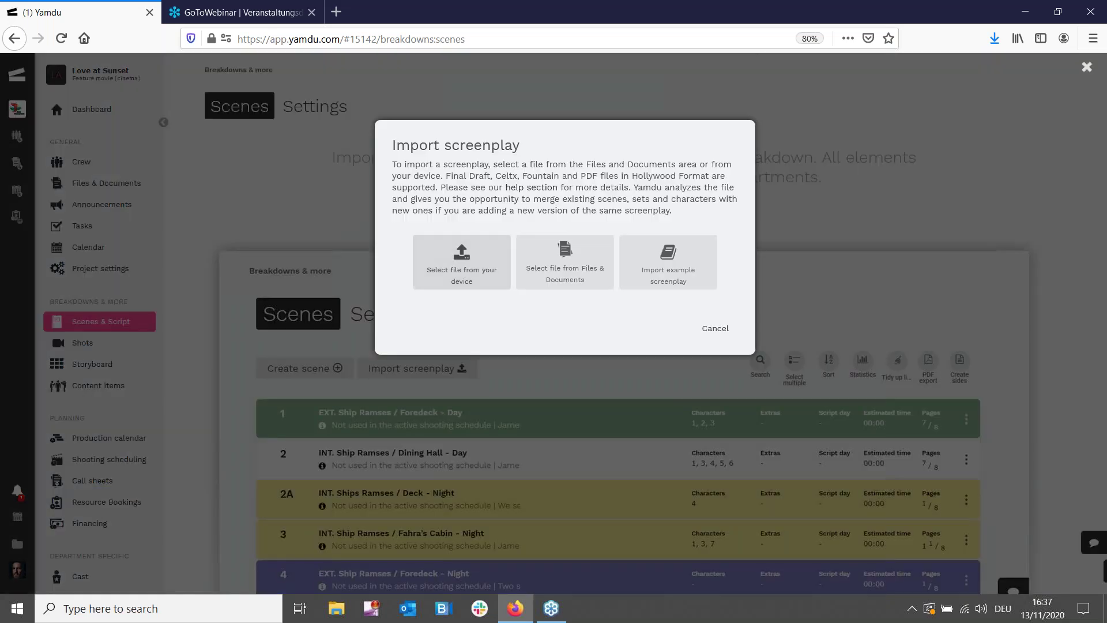
left_click(672, 263)
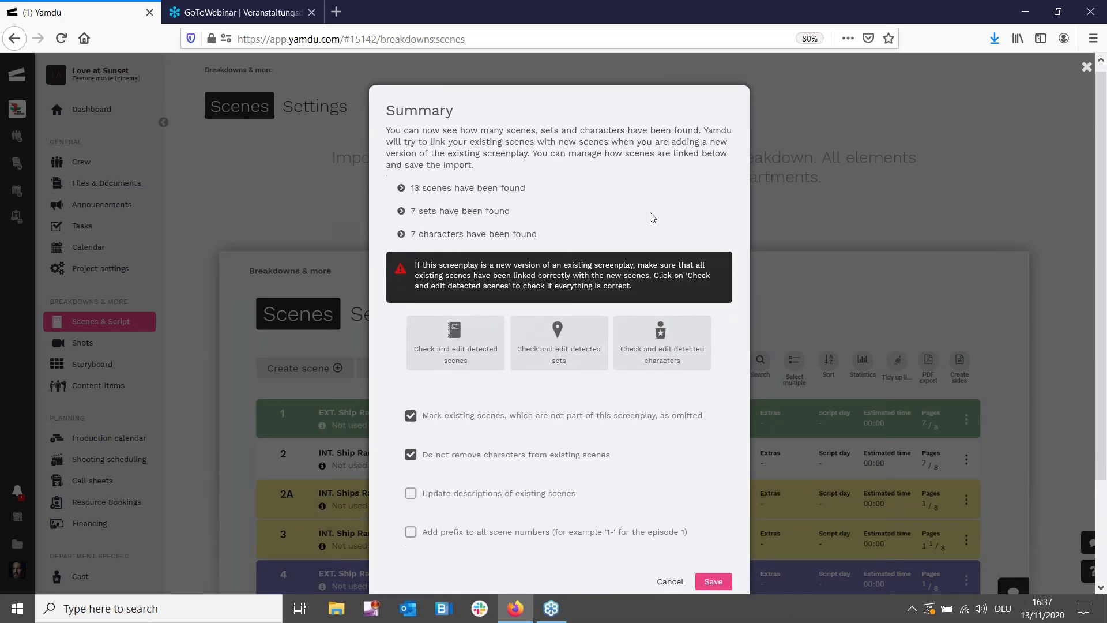
scroll(676, 201, "down", 3)
scroll(662, 122, "up", 1)
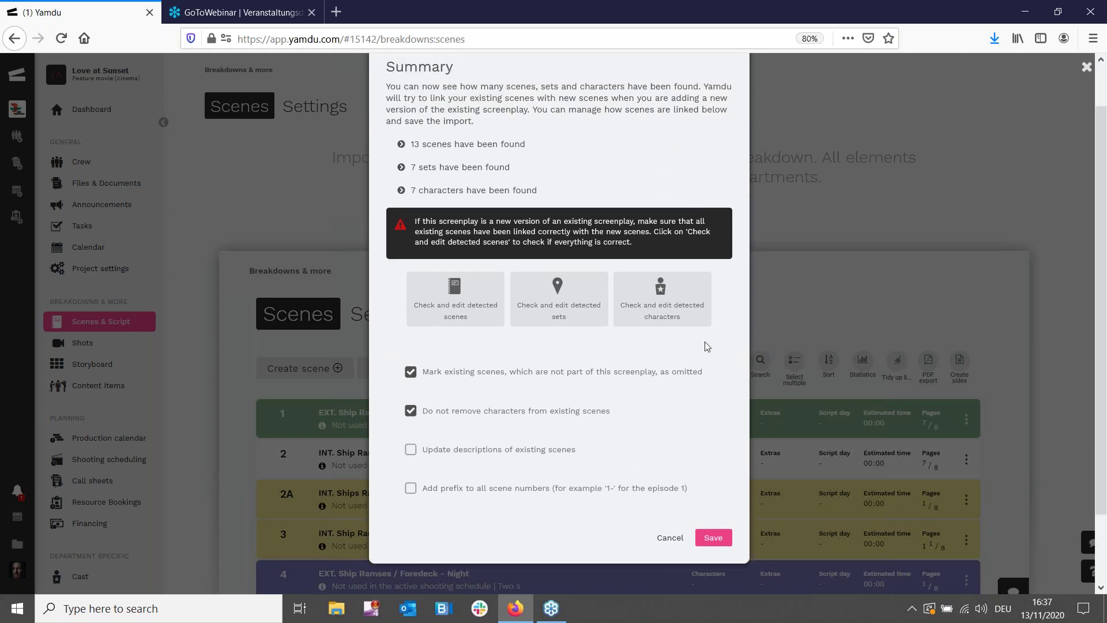
left_click(714, 539)
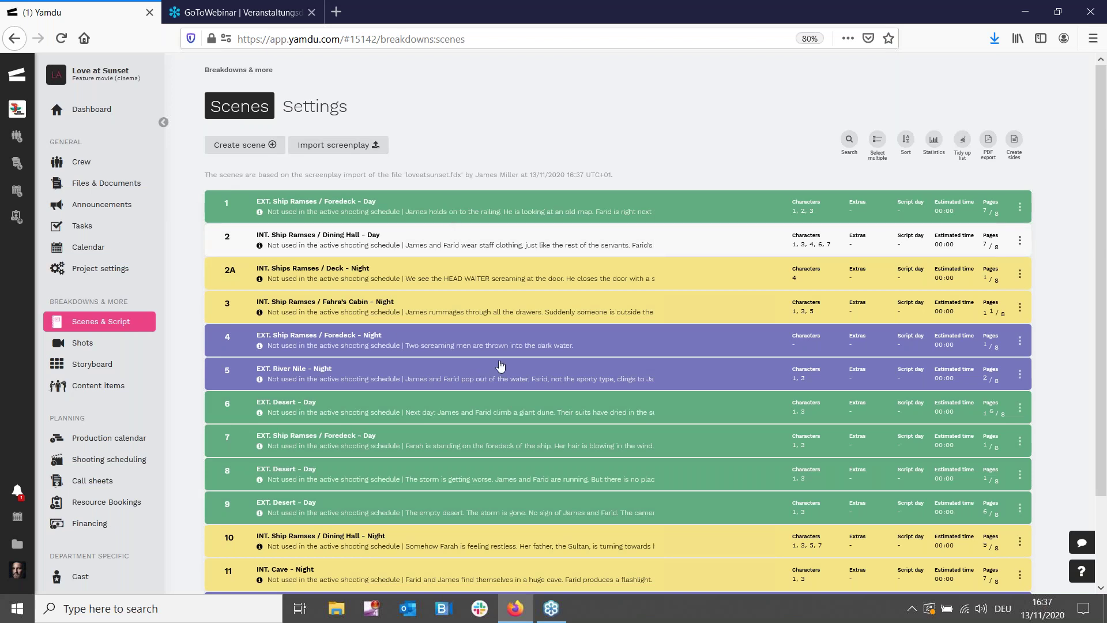
Open scene 1, Ship Ramses / Foredeck, examine its breakdown categories from characters to shots, and show its screenplay for tagging
left_click_drag(691, 212, 405, 212)
left_click(477, 206)
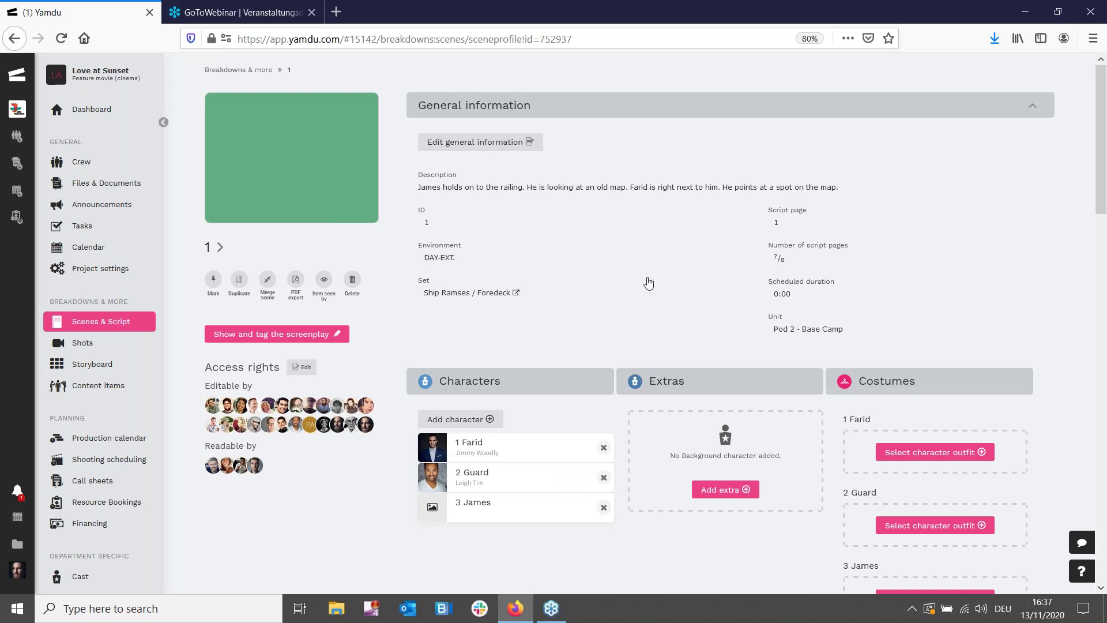
scroll(611, 306, "down", 4)
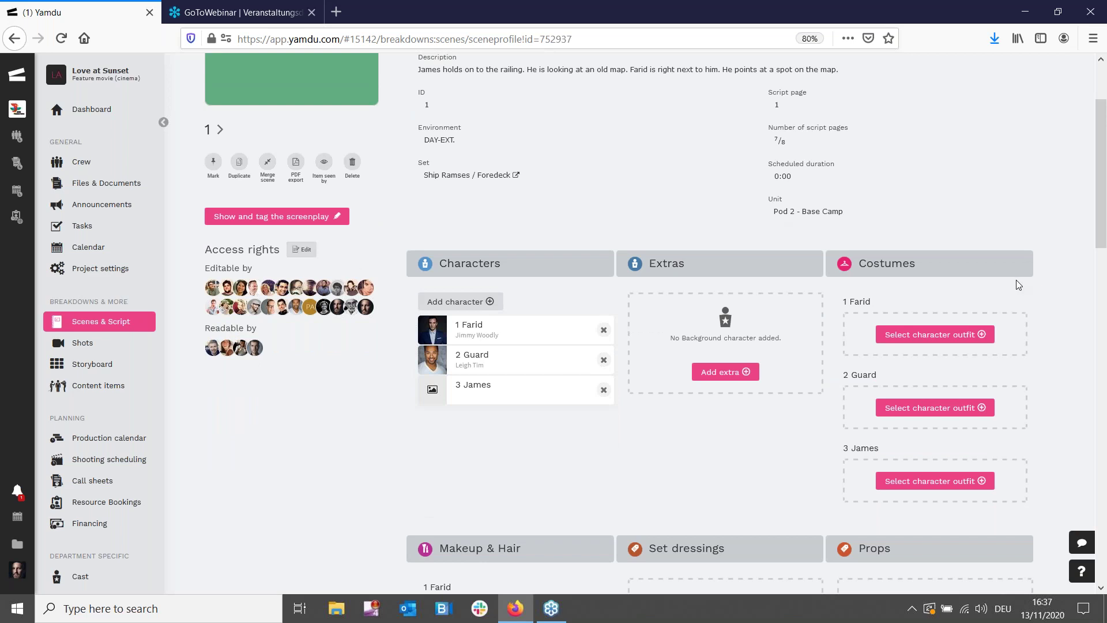
scroll(707, 317, "down", 10)
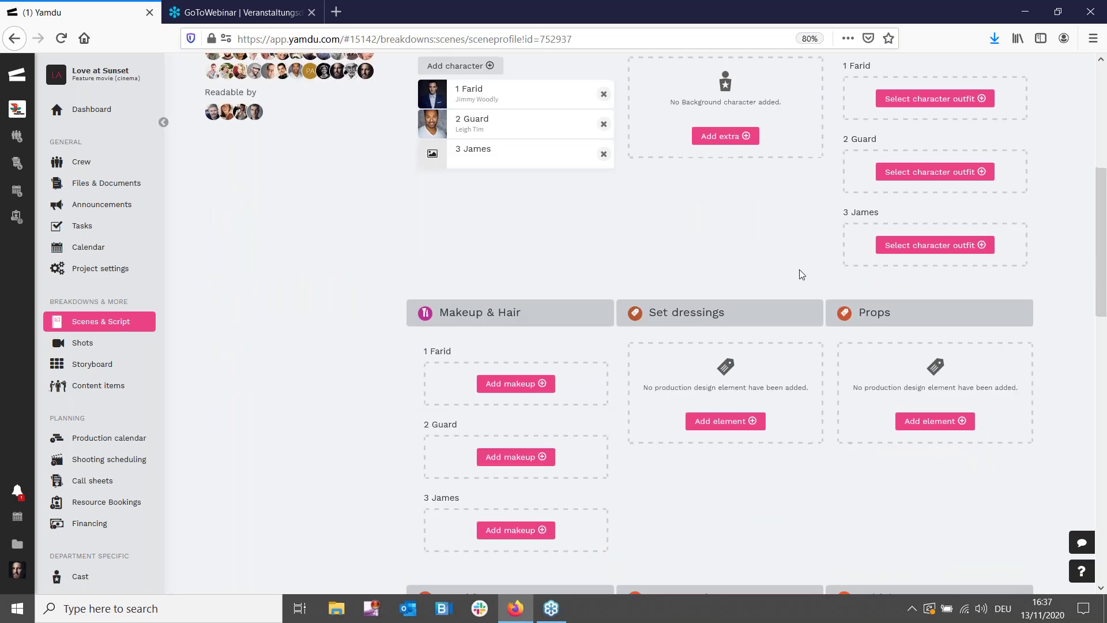
scroll(605, 447, "down", 8)
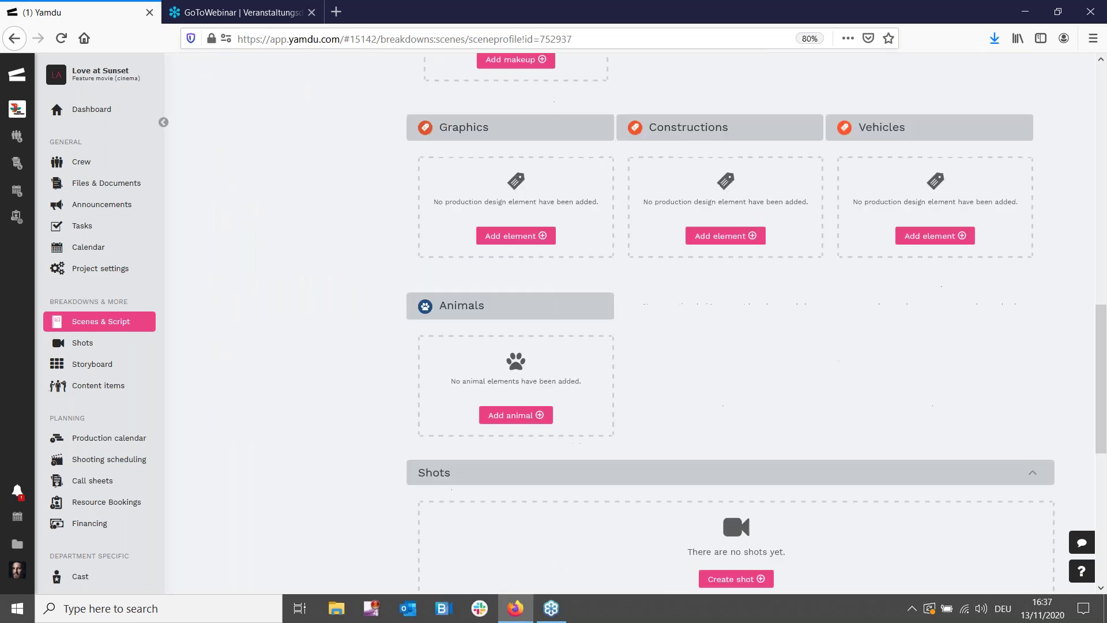
scroll(727, 323, "down", 4)
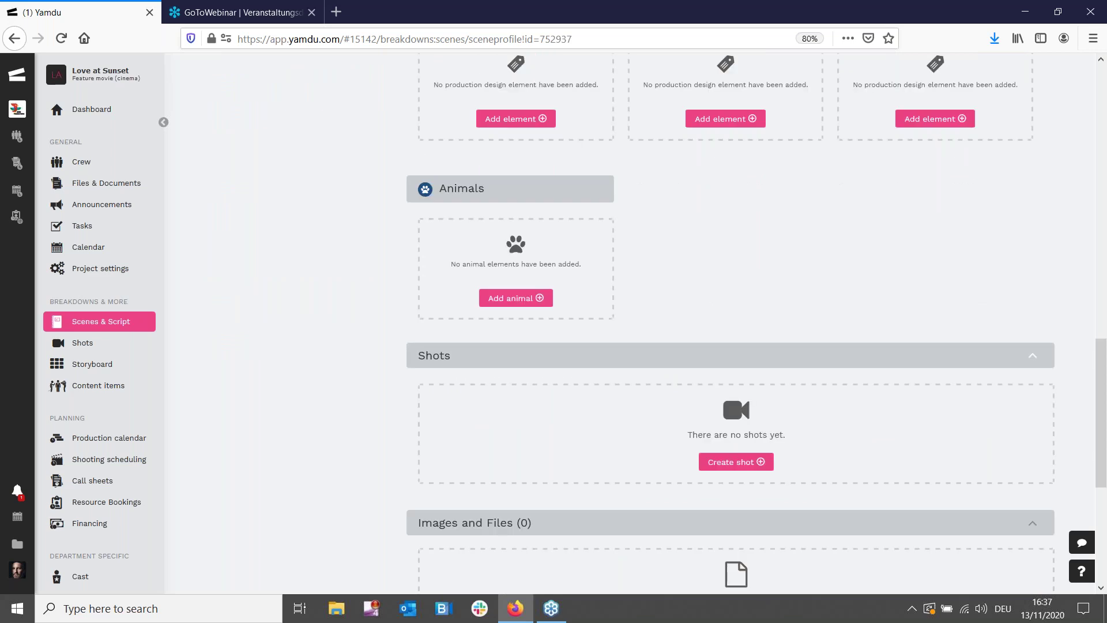
scroll(730, 323, "up", 8)
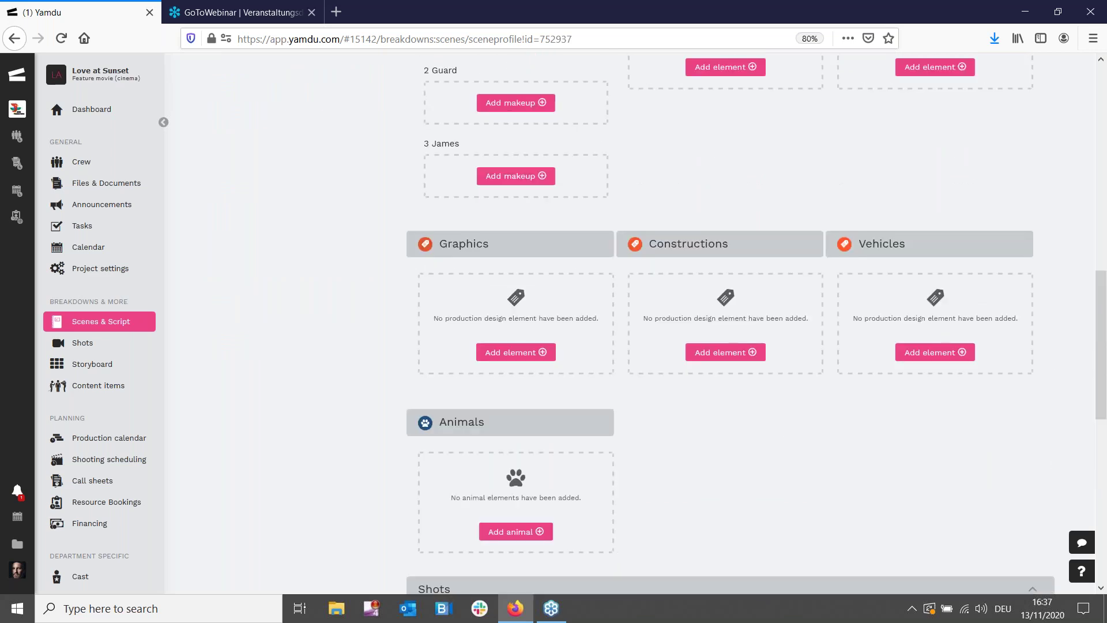
scroll(598, 248, "up", 15)
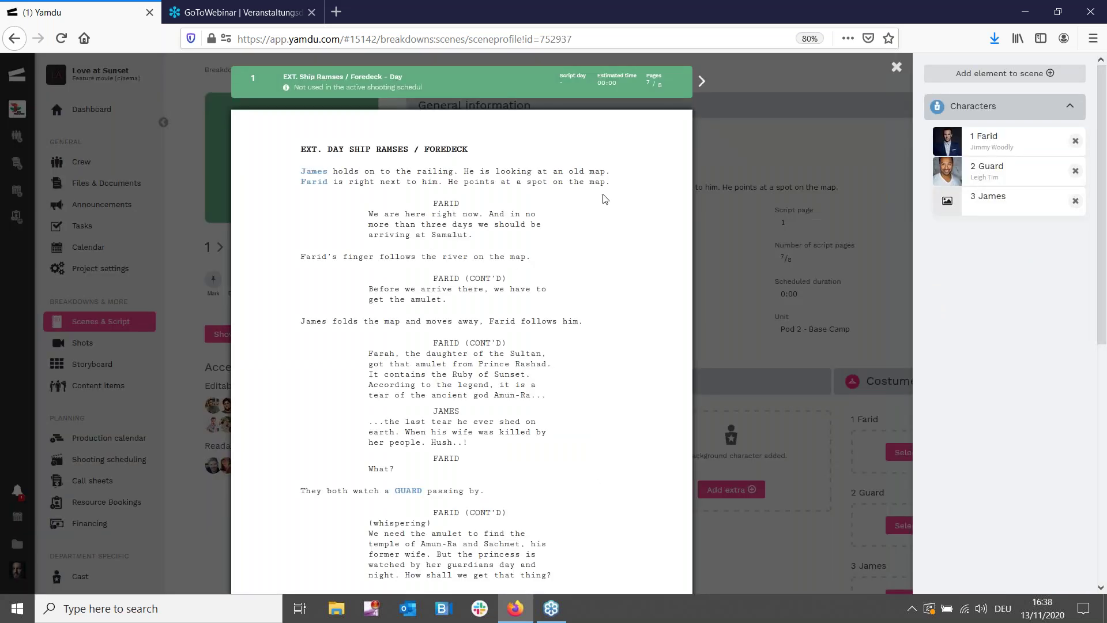
Tag "old map" in scene 1's screenplay as the existing Old map prop, include all mentions, and close the screenplay
left_click_drag(570, 168, 603, 173)
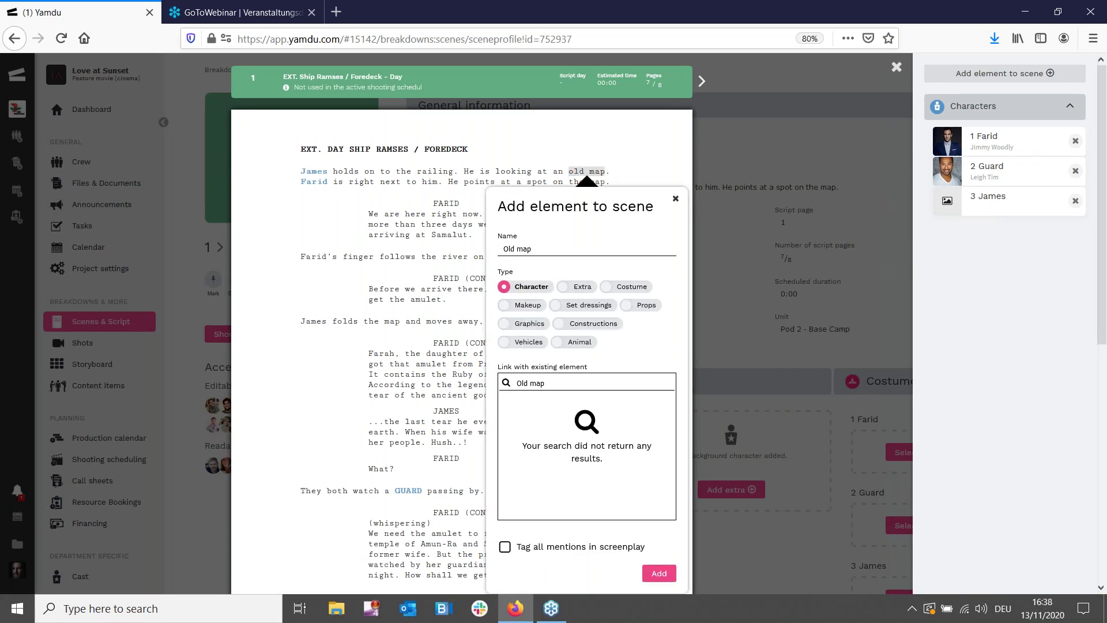
left_click(626, 305)
scroll(510, 450, "down", 2)
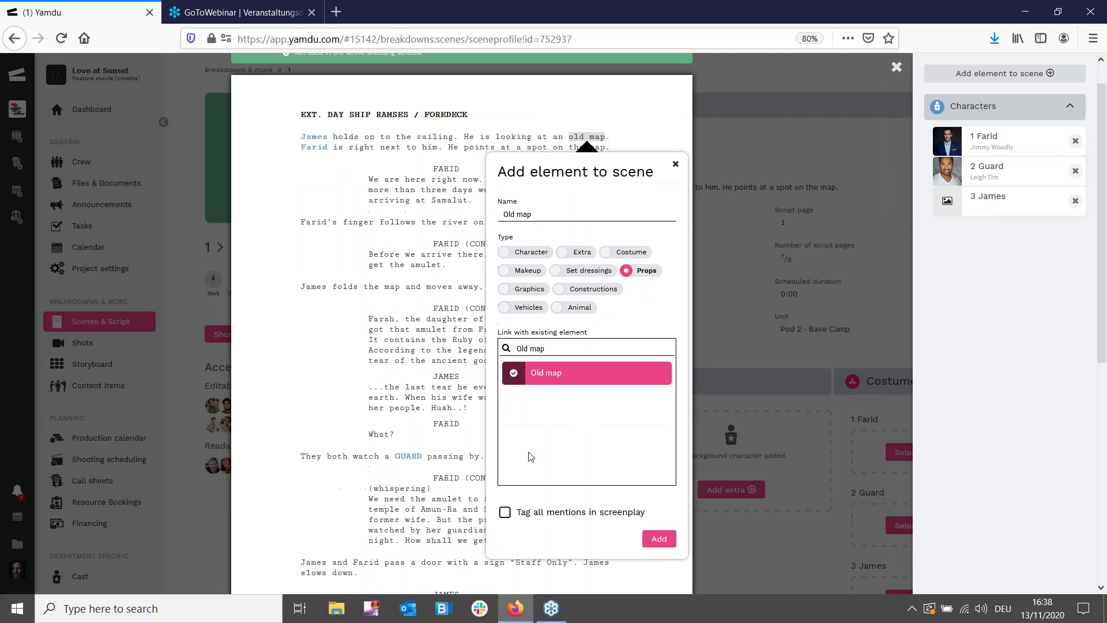
left_click(508, 445)
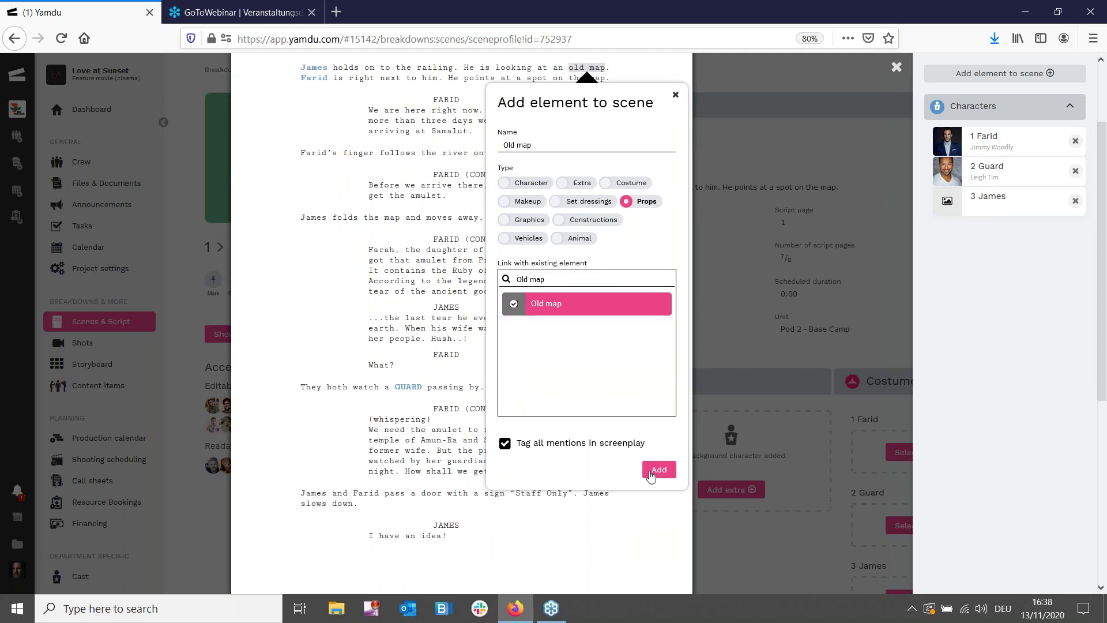
left_click(659, 470)
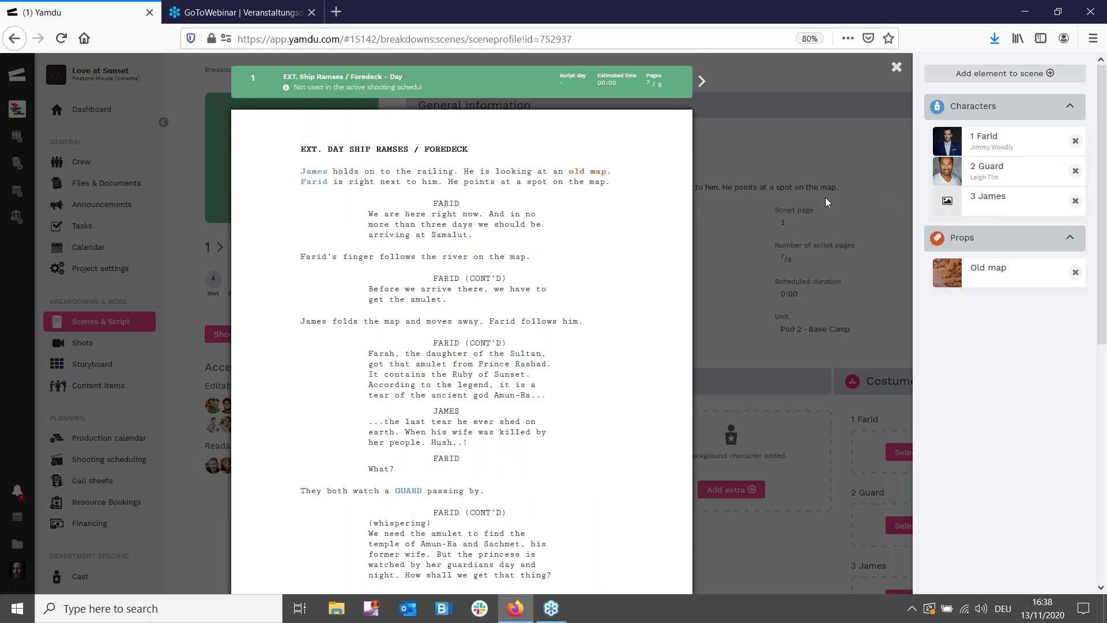
left_click(897, 68)
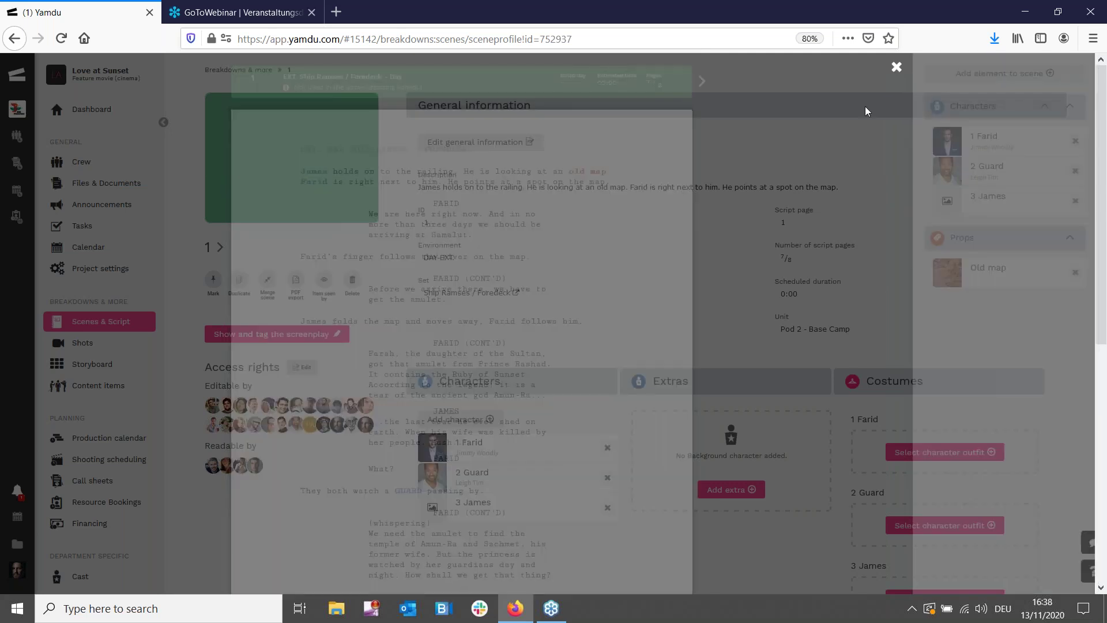
Check scene 1's props, open the Old map element in Production design and choose Map A as its item
scroll(671, 234, "down", 15)
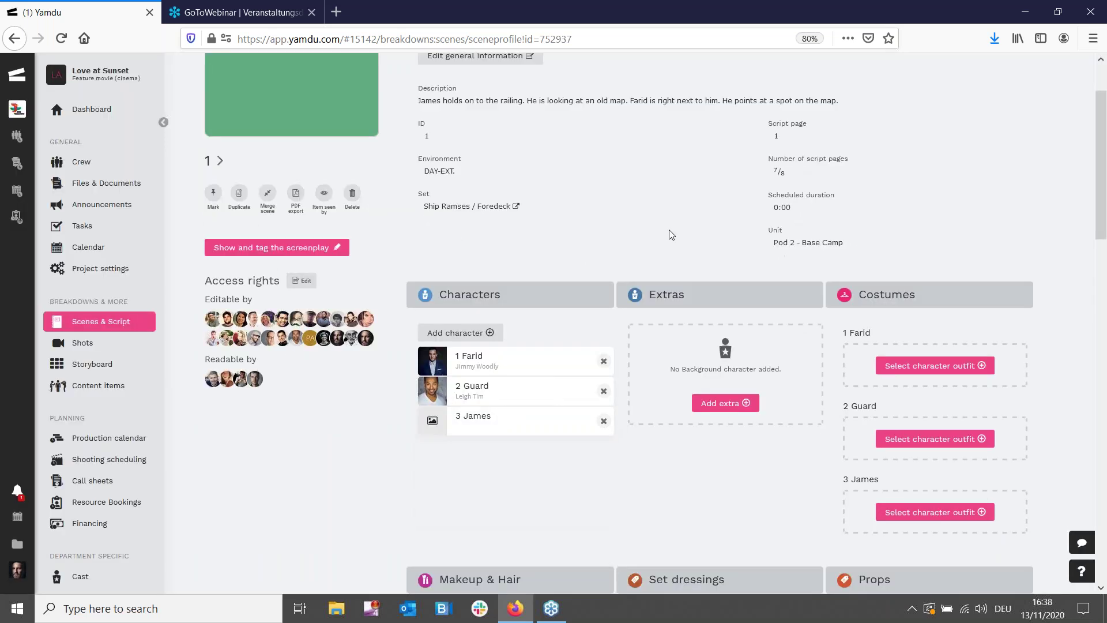
scroll(760, 203, "up", 4)
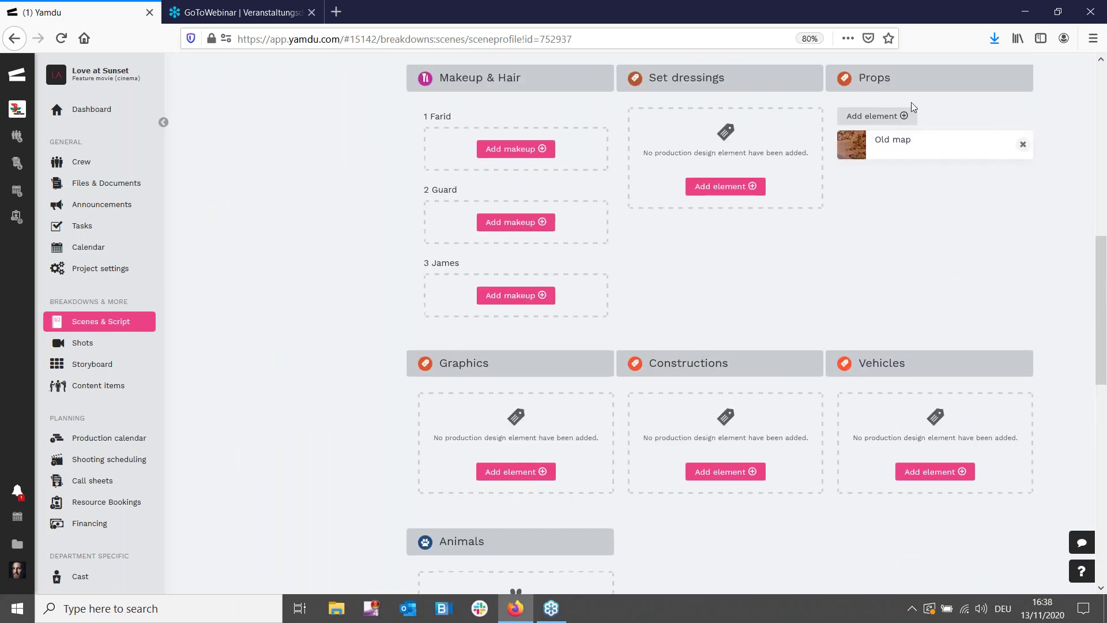
scroll(921, 254, "up", 2)
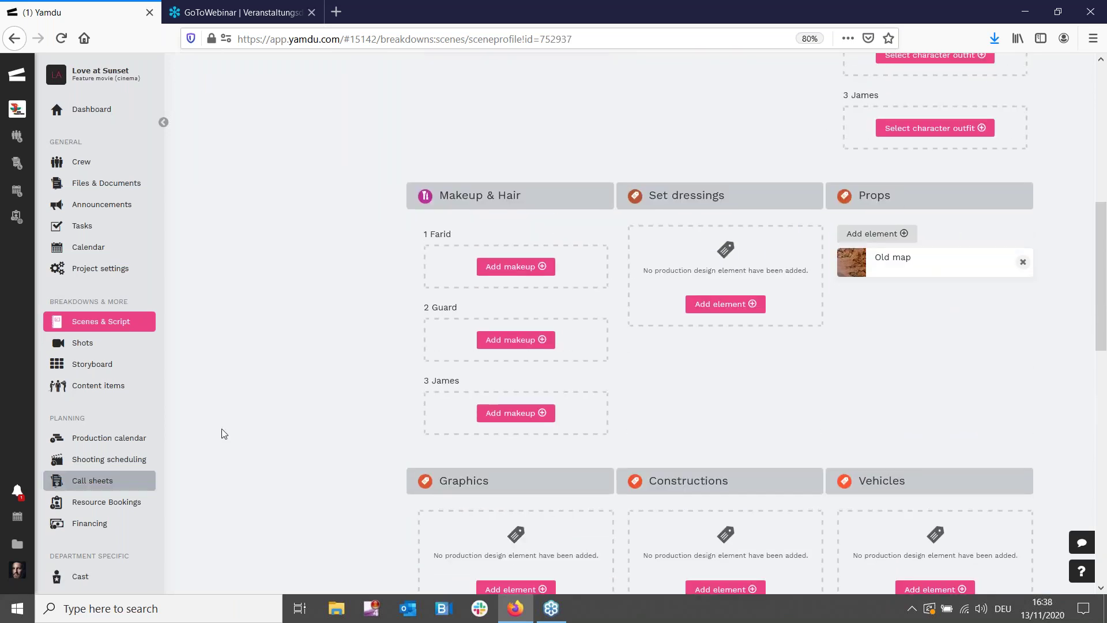
scroll(115, 480, "down", 1)
scroll(103, 466, "down", 3)
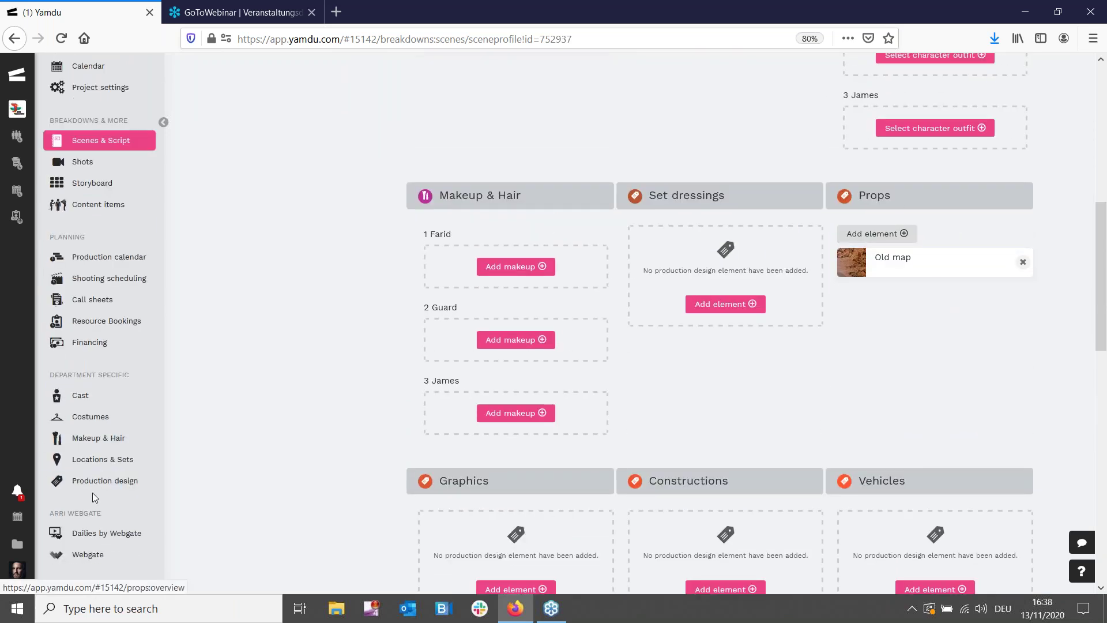
left_click(88, 484)
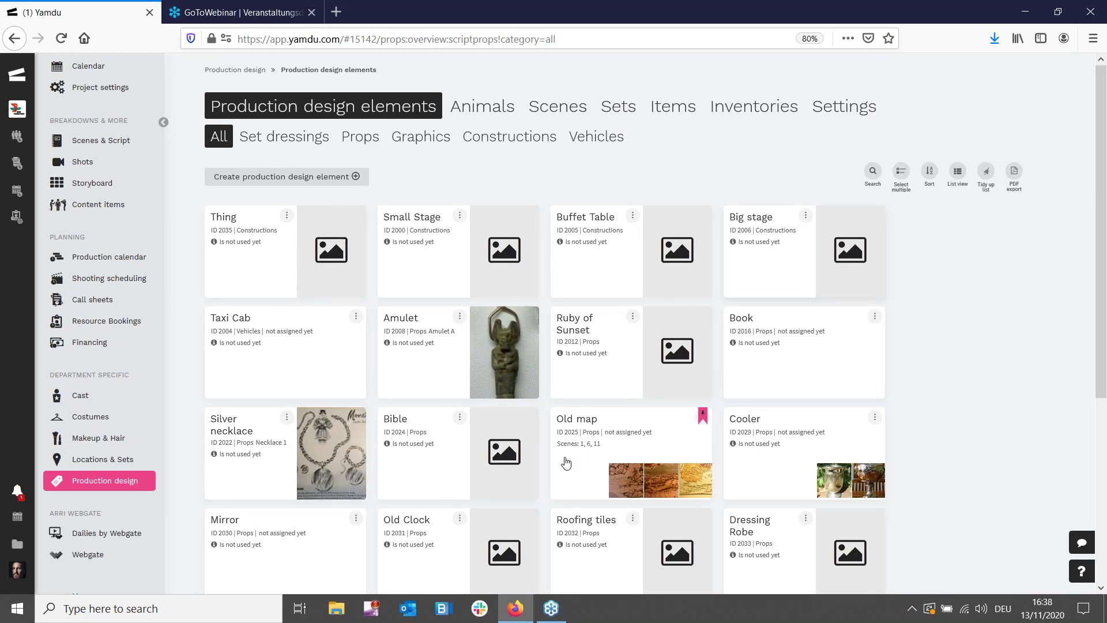
left_click(575, 480)
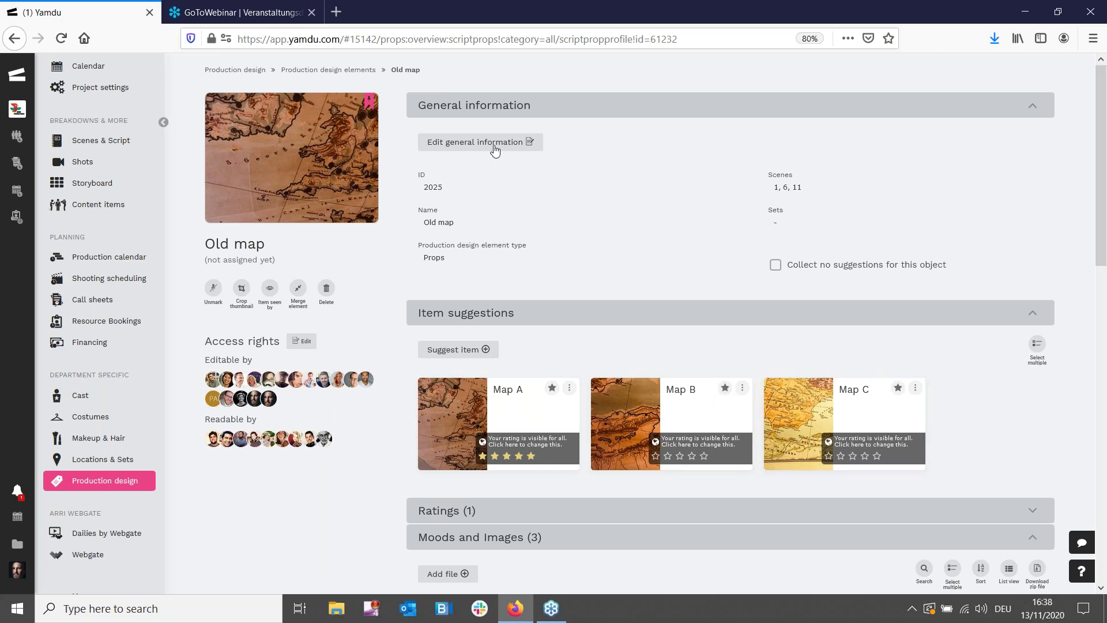
left_click(553, 390)
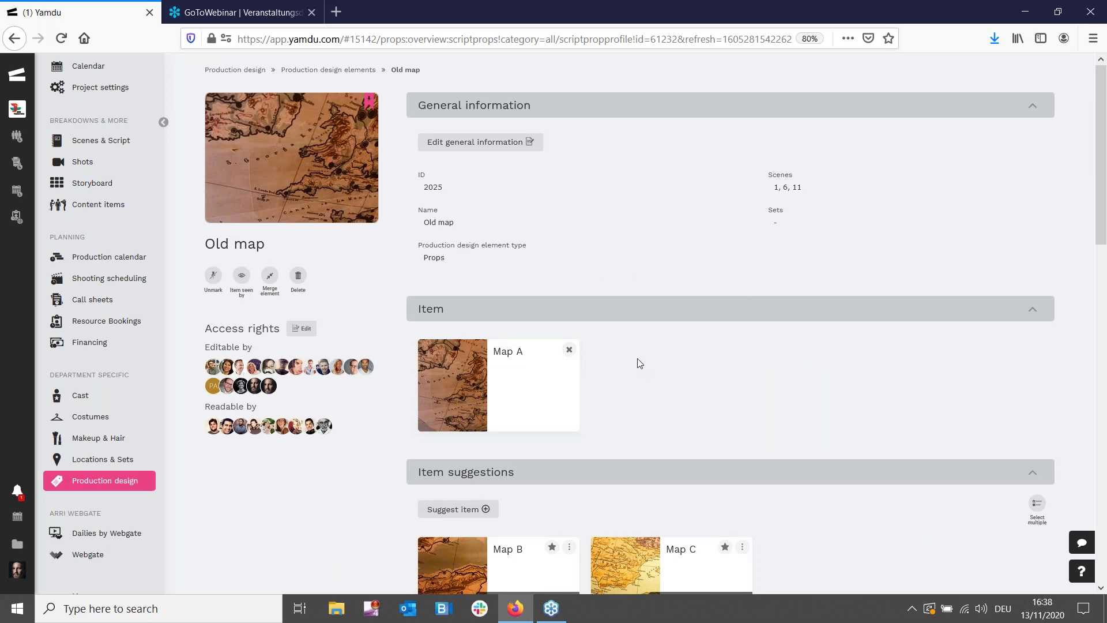
Open the ARRI Studios filming location in Locations & Sets and examine its images, contacts, note and sub locations
left_click(102, 461)
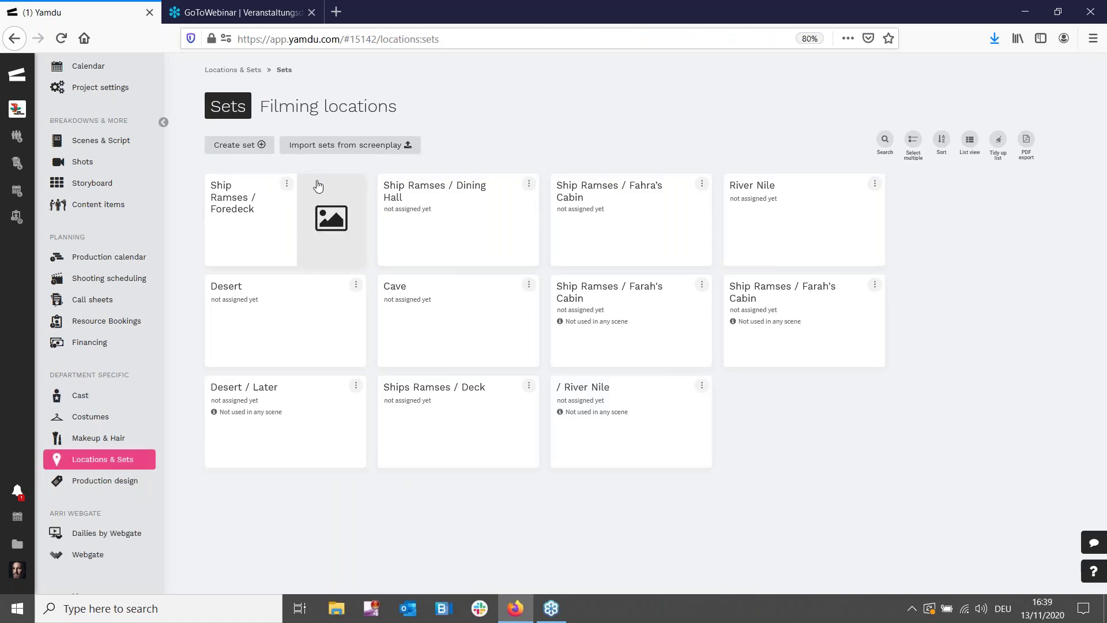
left_click(340, 113)
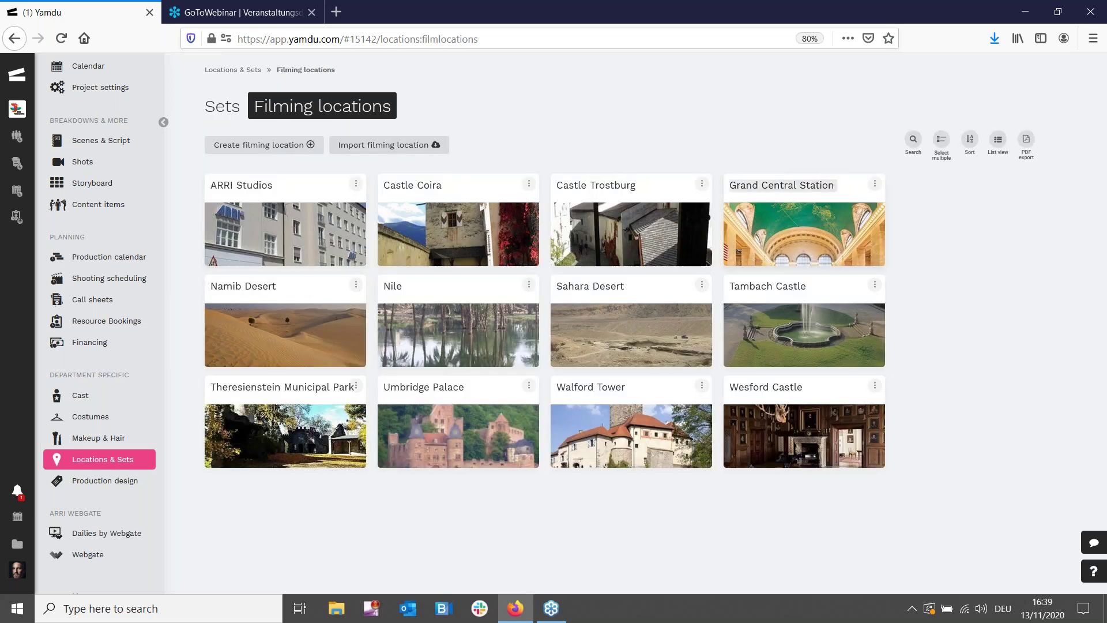
left_click(323, 230)
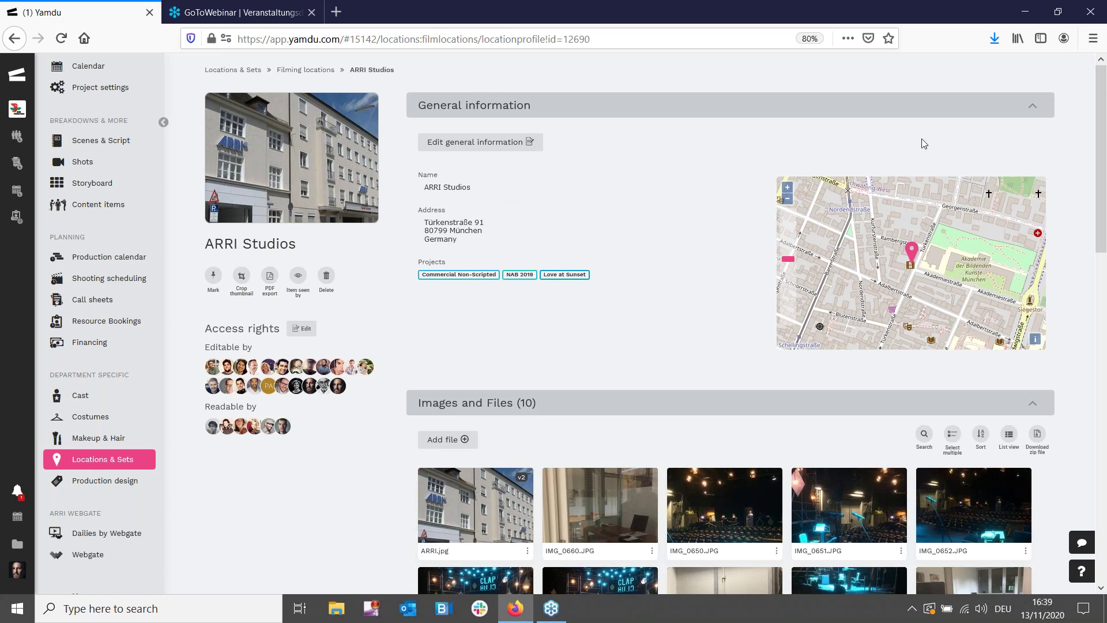
scroll(659, 353, "down", 3)
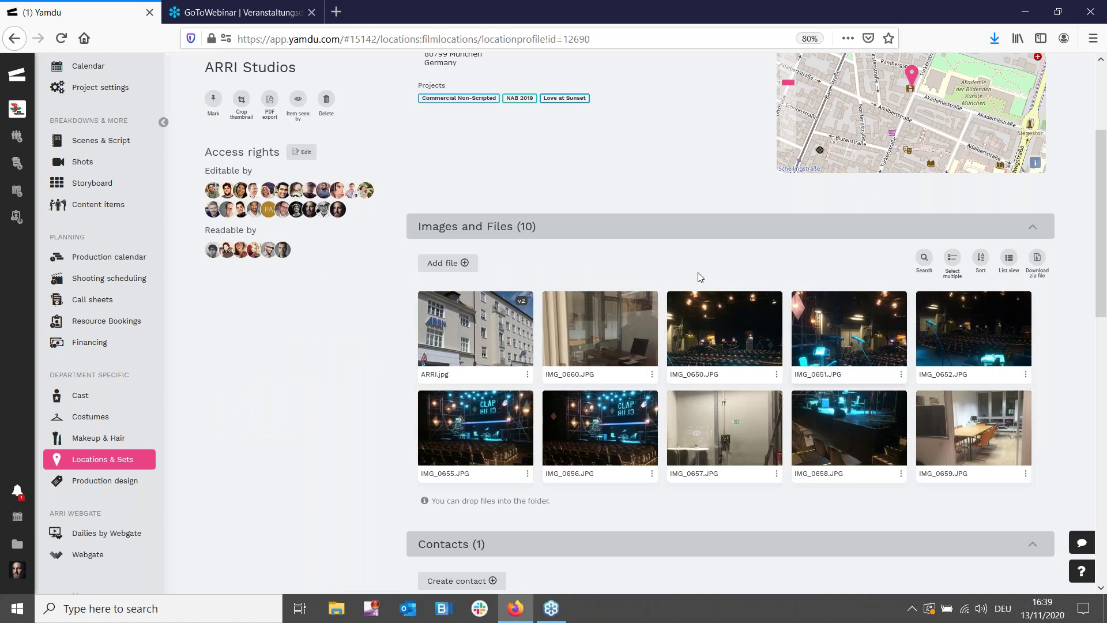
scroll(700, 277, "down", 4)
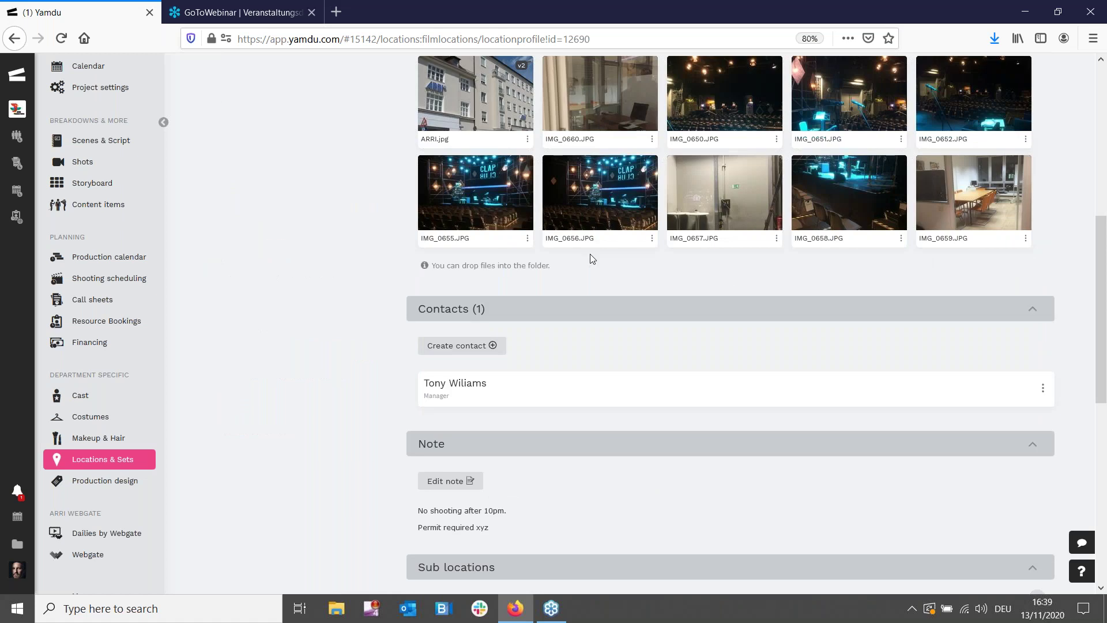
scroll(590, 255, "down", 3)
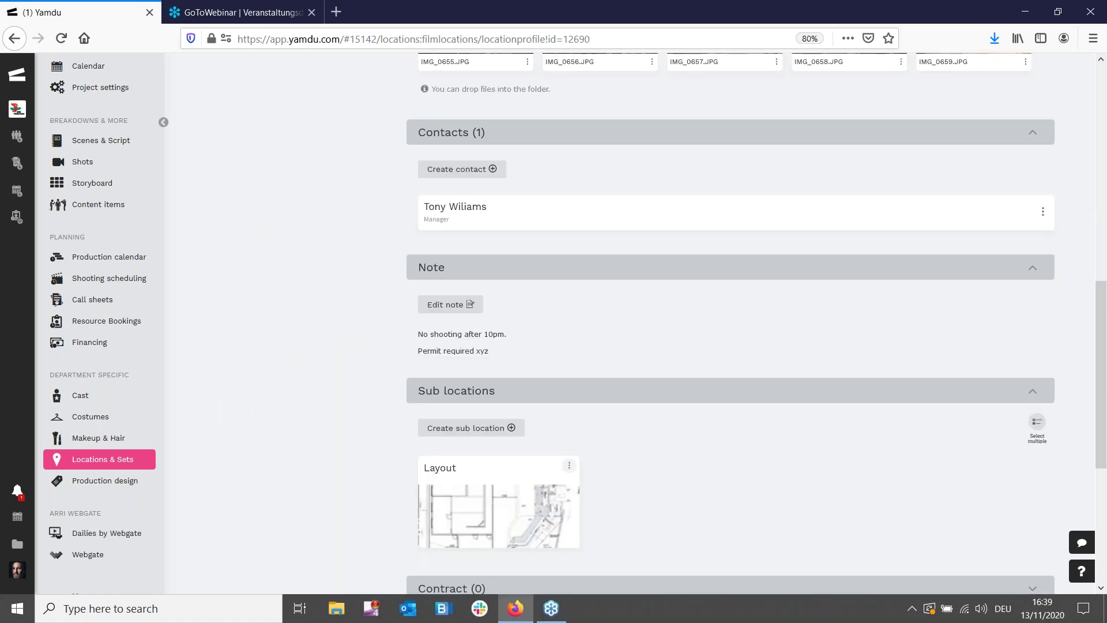
scroll(632, 346, "down", 4)
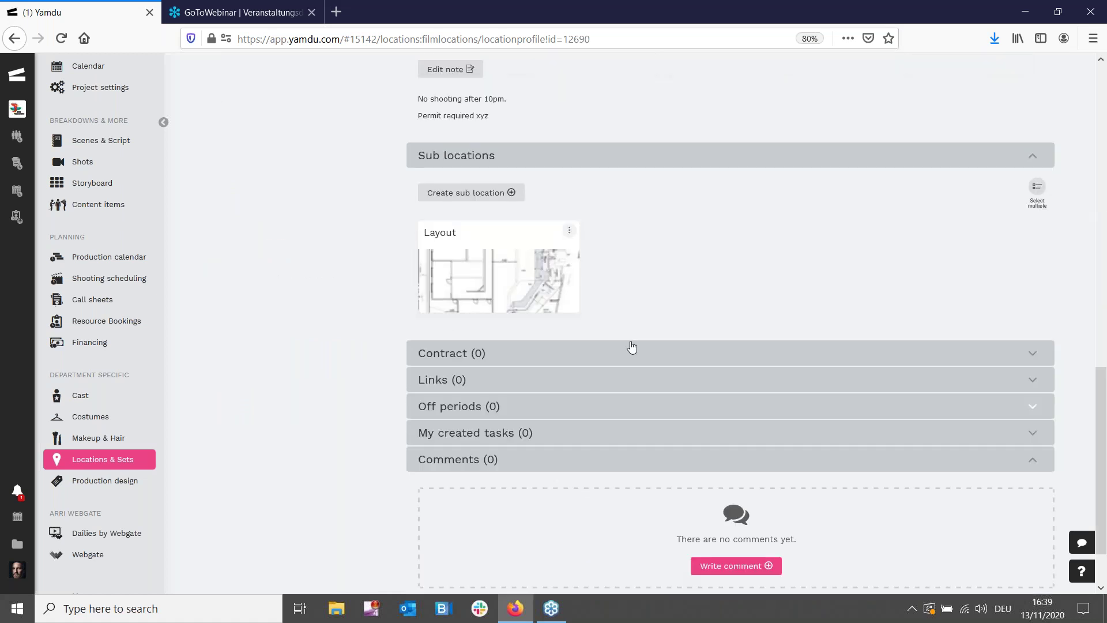
scroll(632, 346, "up", 12)
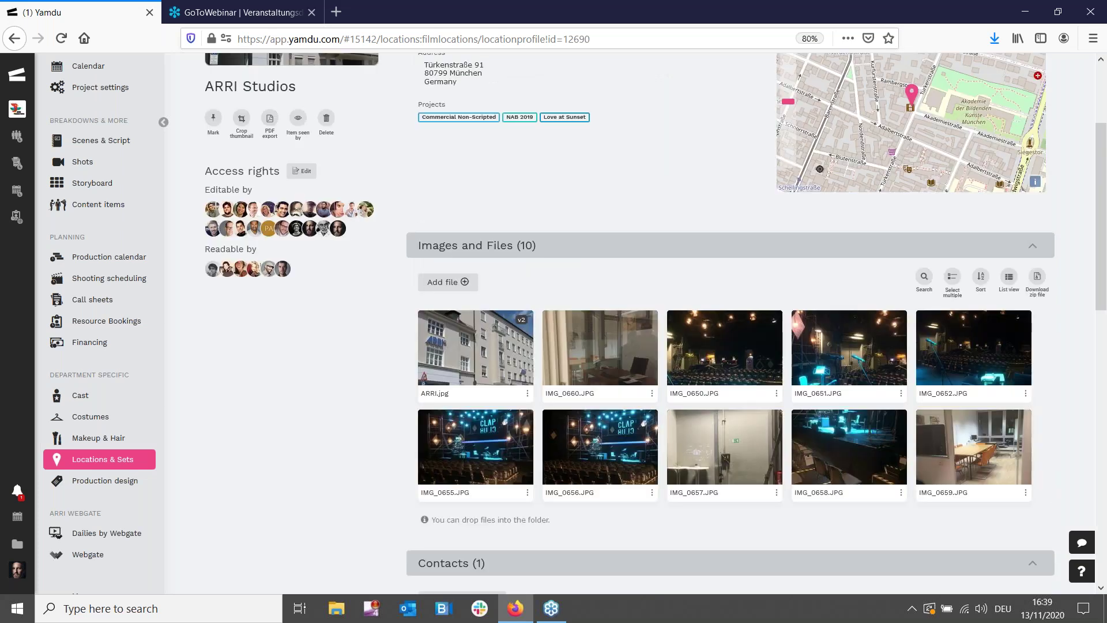
scroll(632, 346, "up", 3)
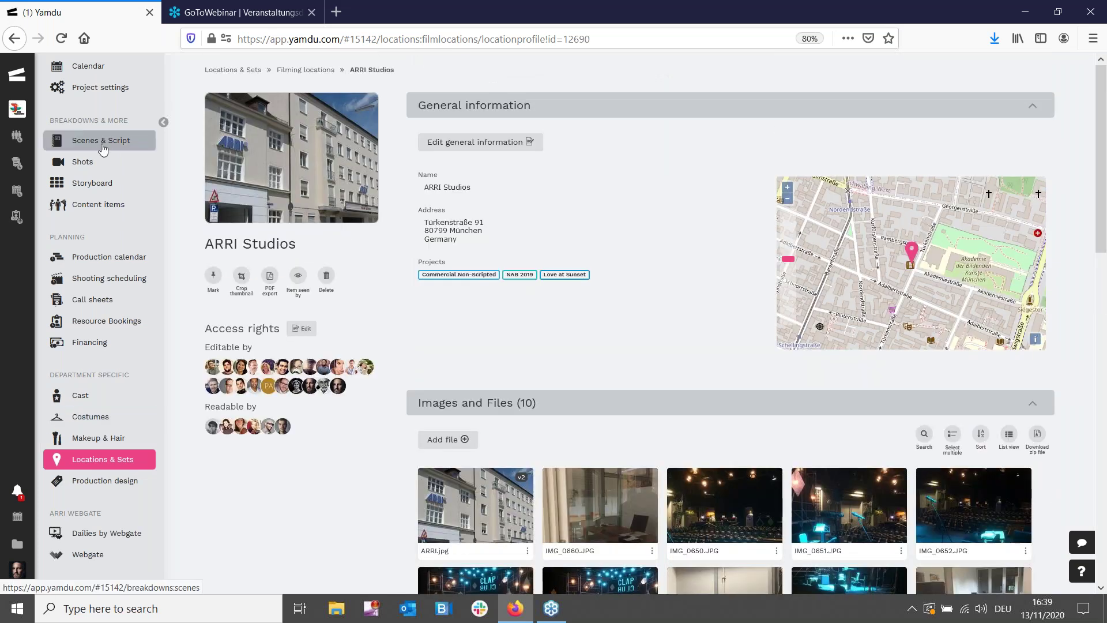
Open character James from scene 1's breakdown, choose the second suggested actor for the role, and open that actor's profile
left_click(90, 141)
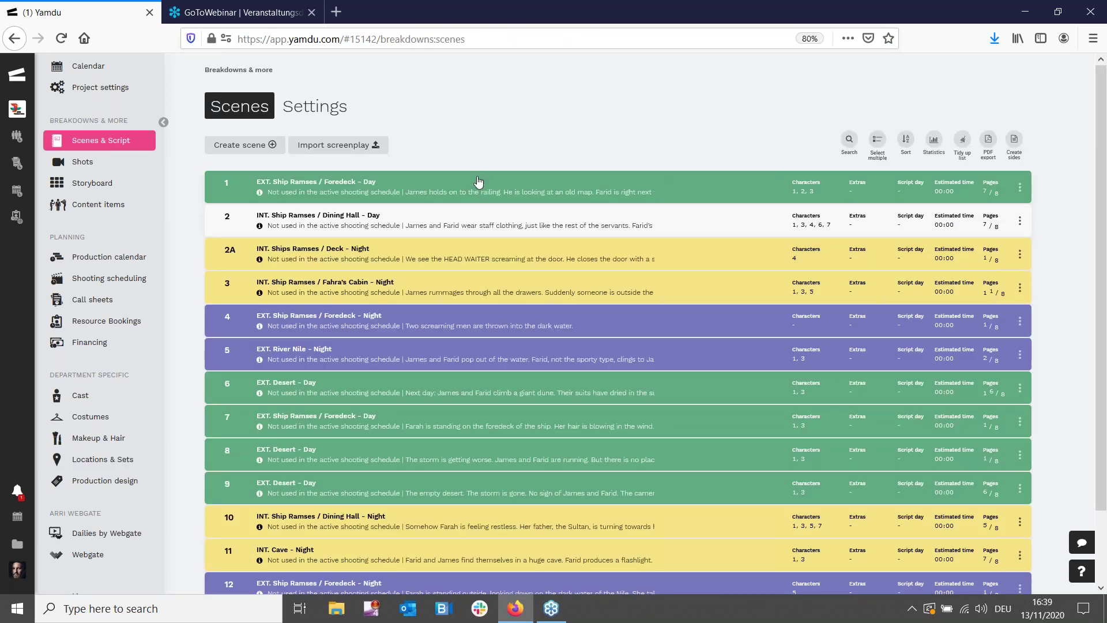
left_click(478, 183)
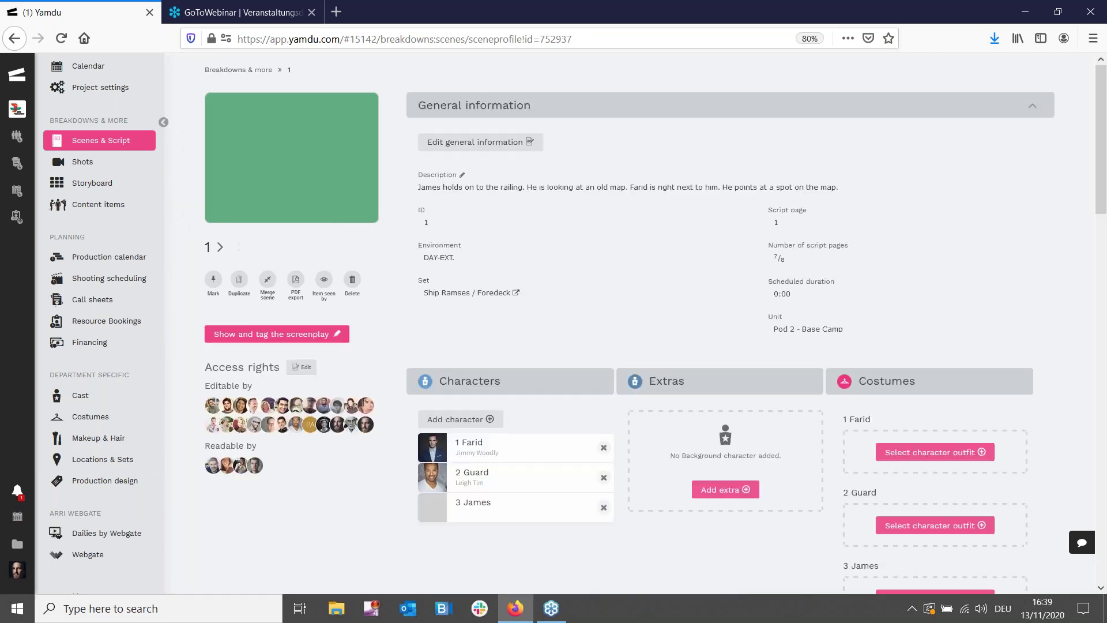
scroll(556, 291, "down", 3)
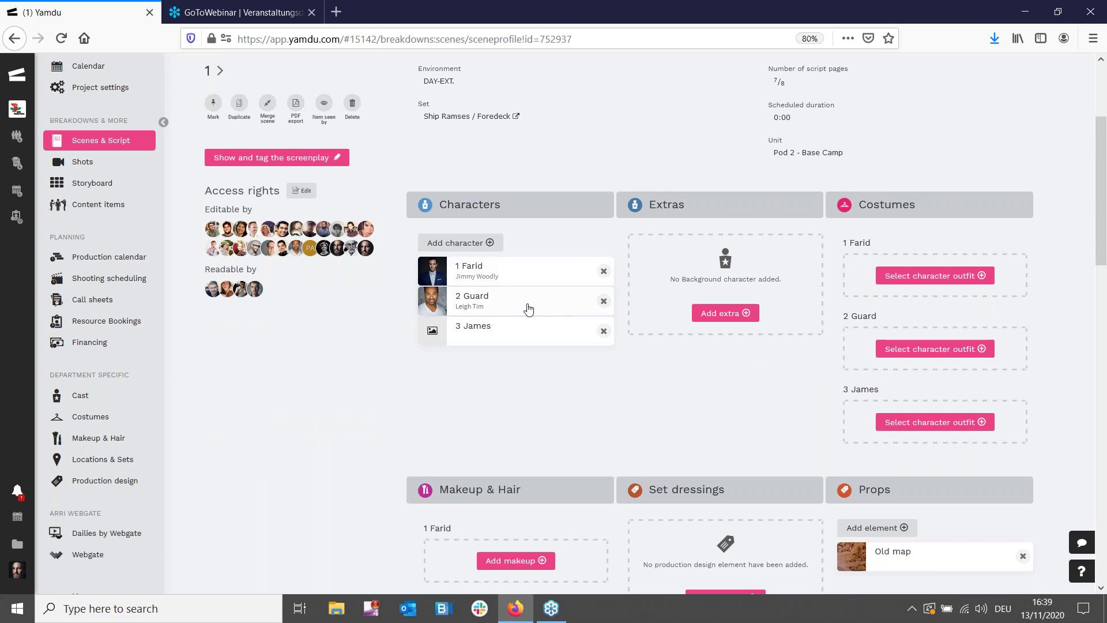
left_click(527, 333)
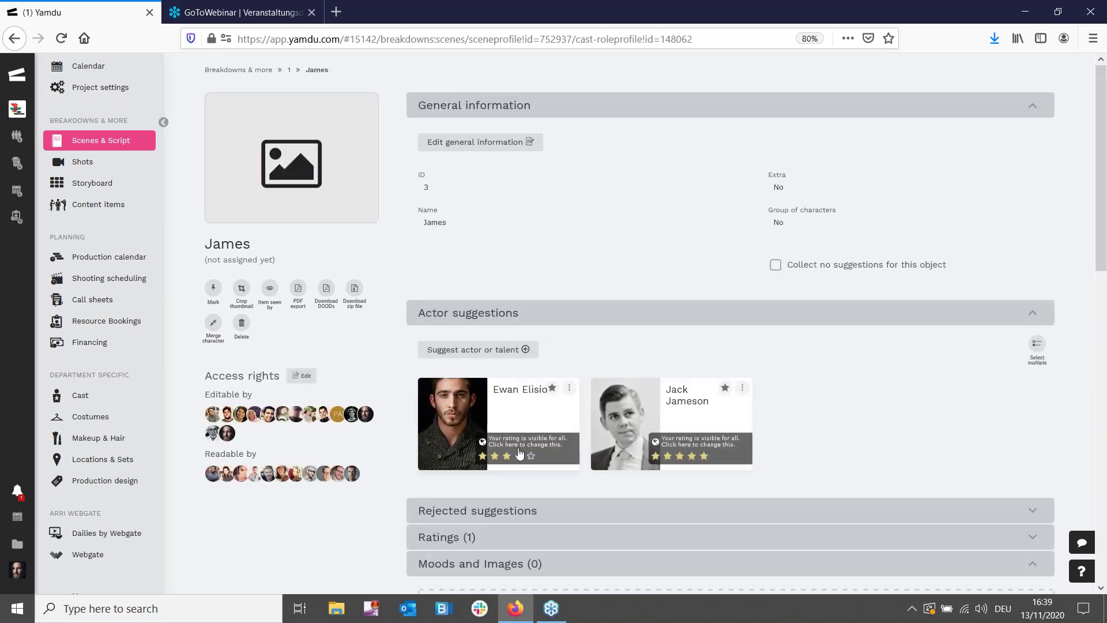
left_click(725, 387)
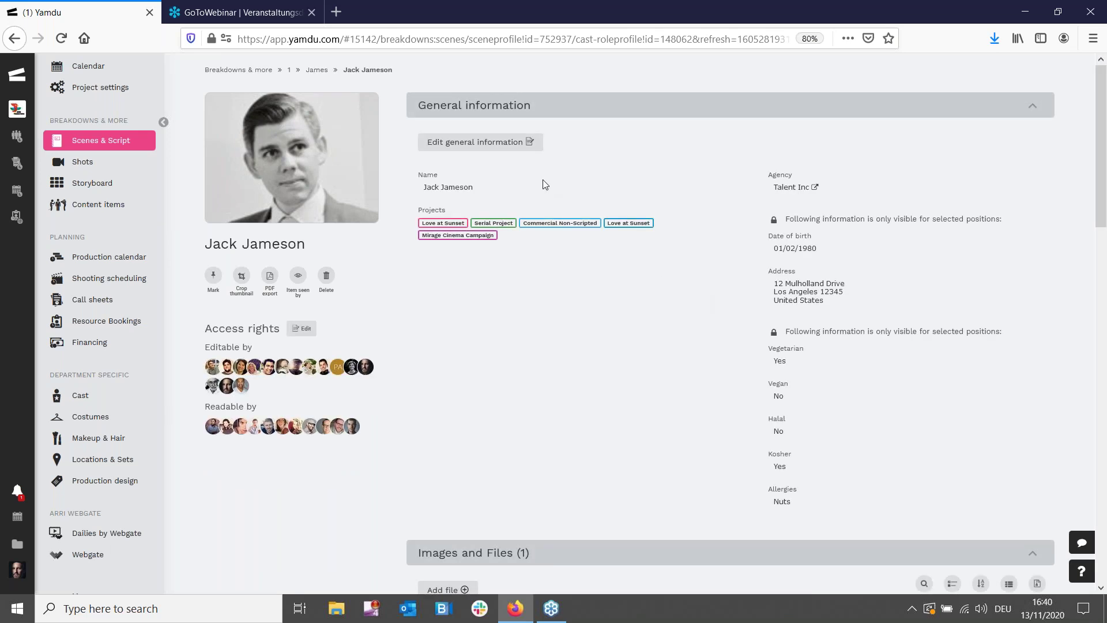
Examine the chosen actor's general information and files, and expand Appearances & Skills to review the details
scroll(755, 173, "down", 4)
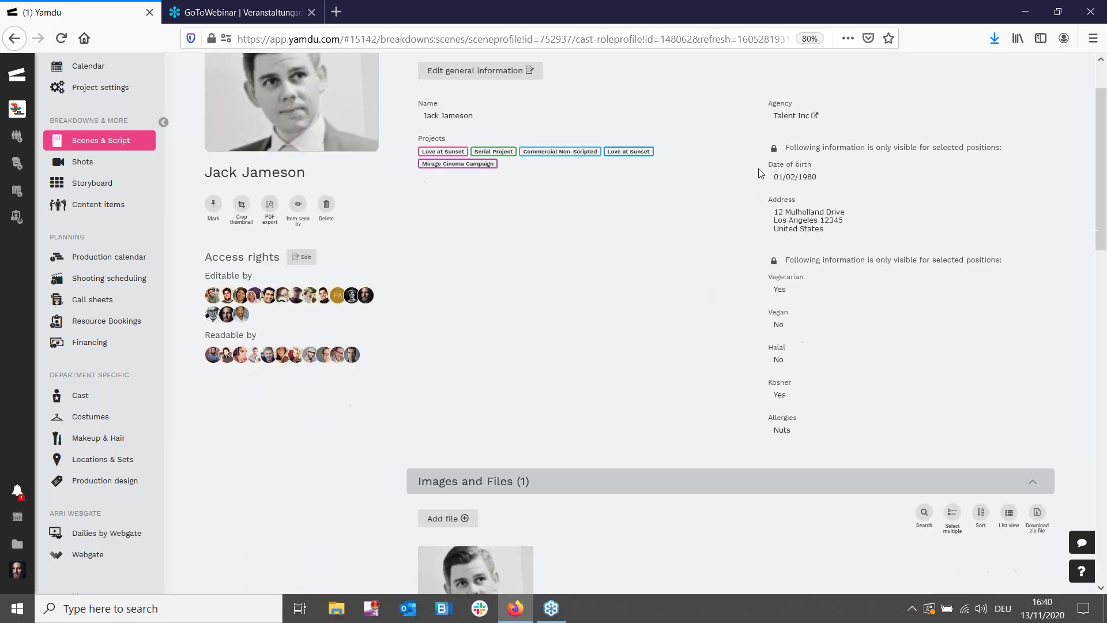
scroll(634, 201, "down", 3)
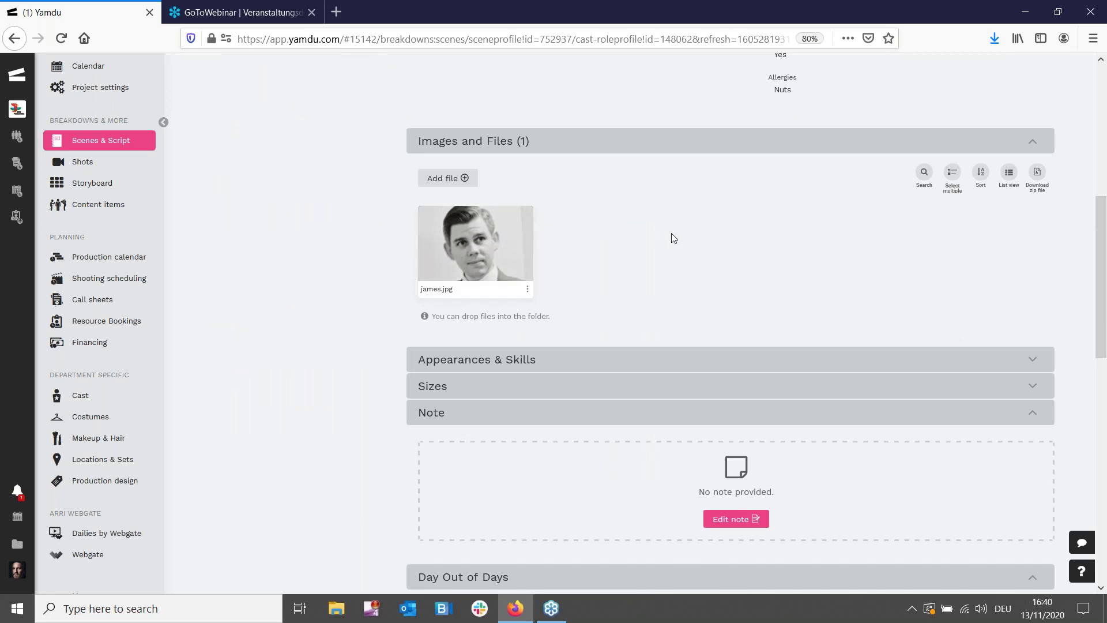
scroll(657, 242, "down", 1)
scroll(663, 249, "down", 2)
left_click(568, 248)
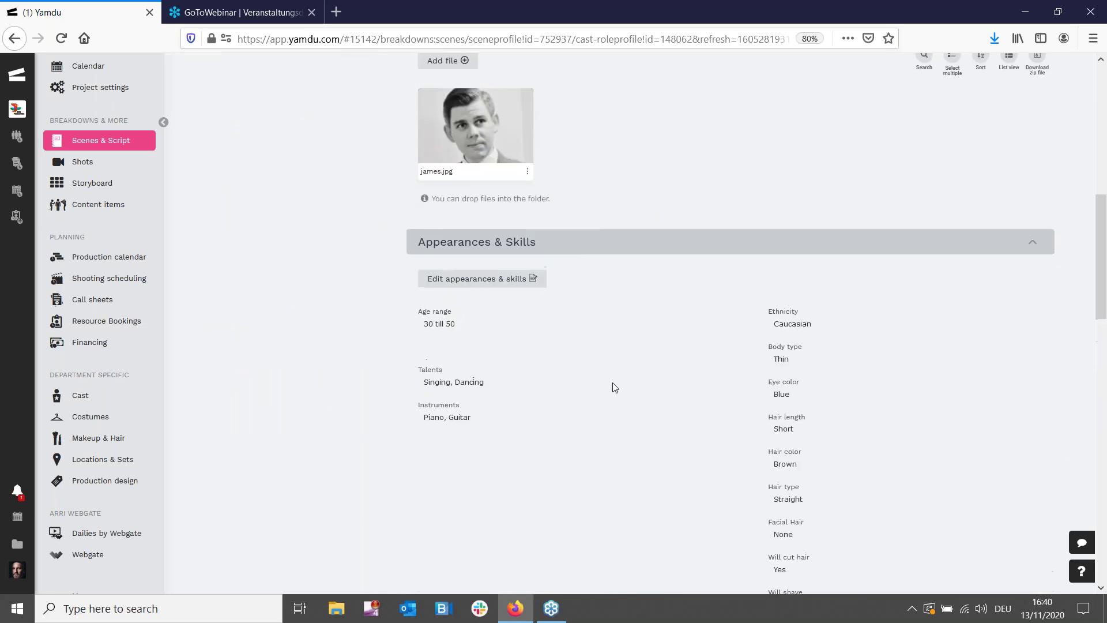
scroll(689, 267, "down", 4)
scroll(629, 228, "down", 1)
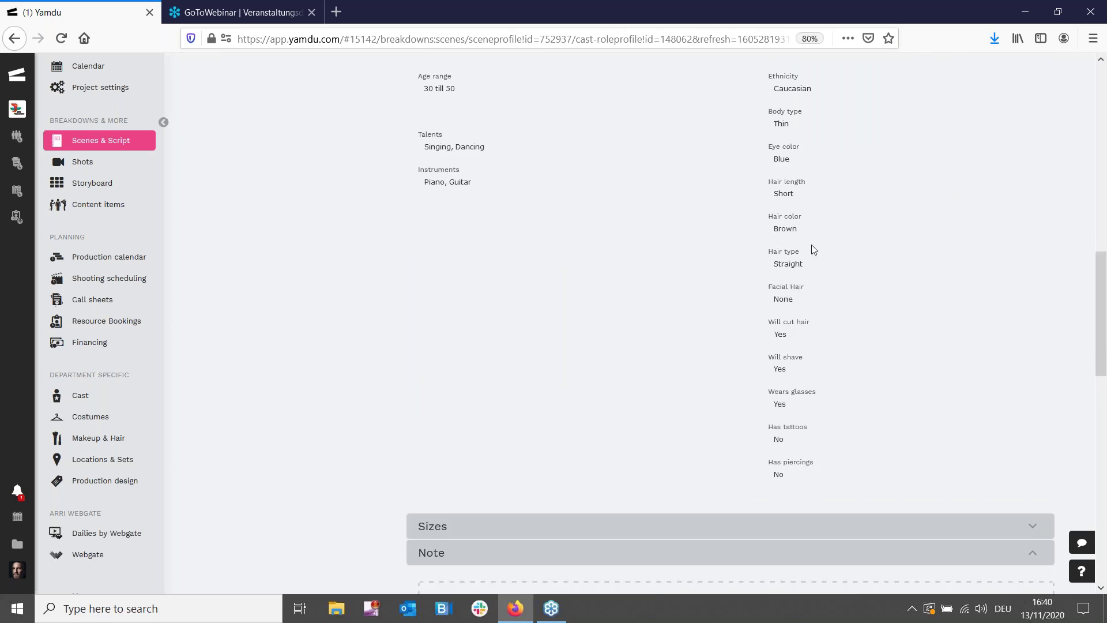
scroll(635, 256, "down", 4)
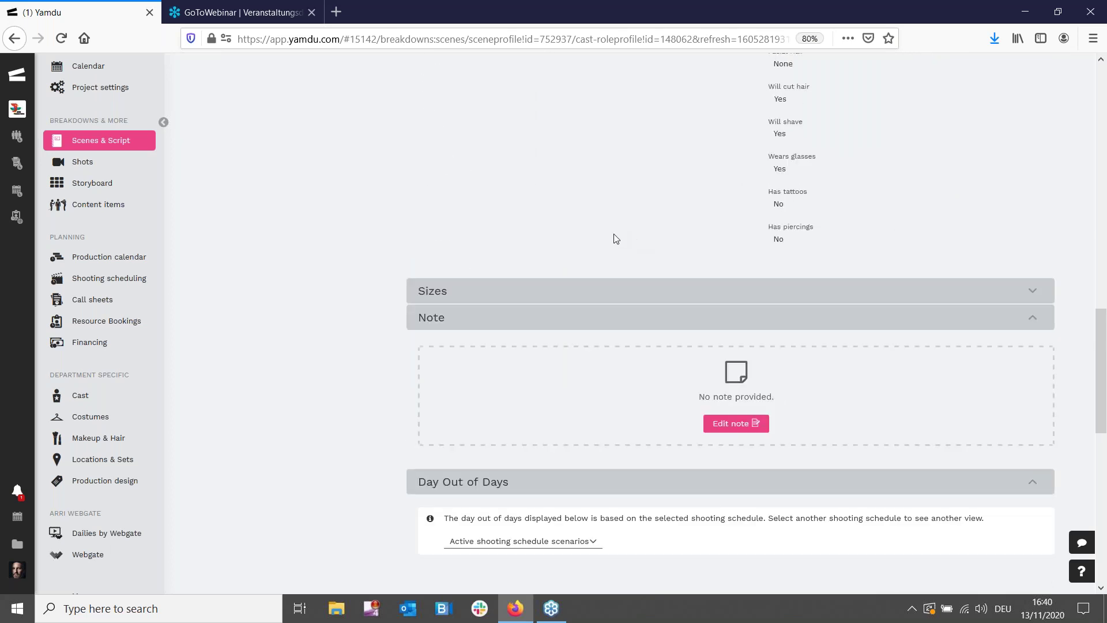
Expand the actor's Sizes and review the measurements, note, Day Out of Days calendar and remaining profile sections
left_click(552, 291)
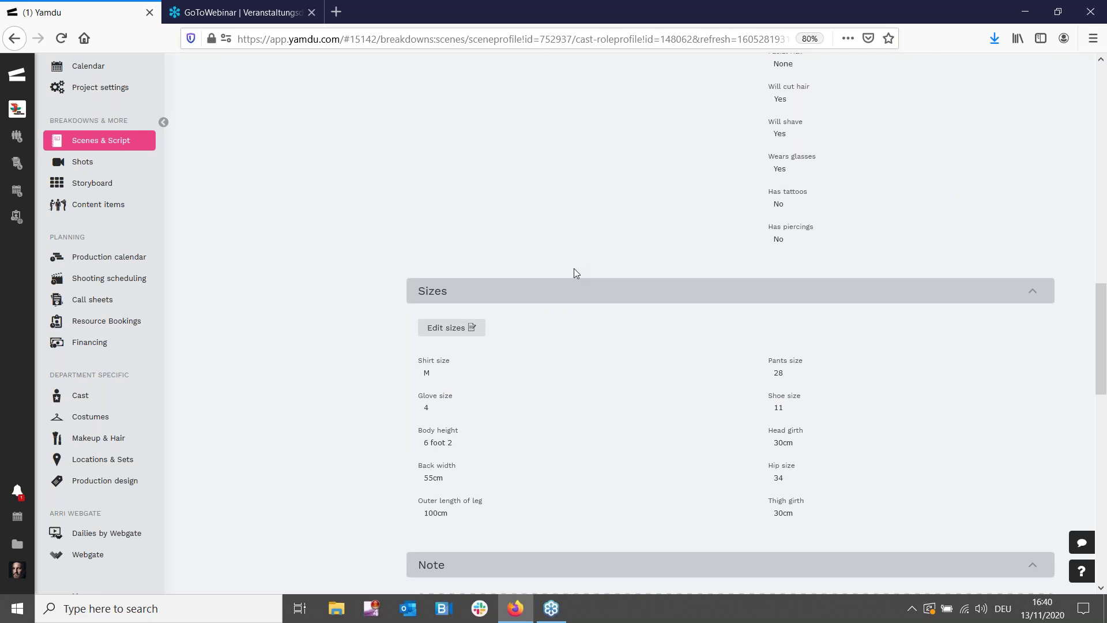
scroll(576, 265, "down", 4)
scroll(590, 250, "down", 6)
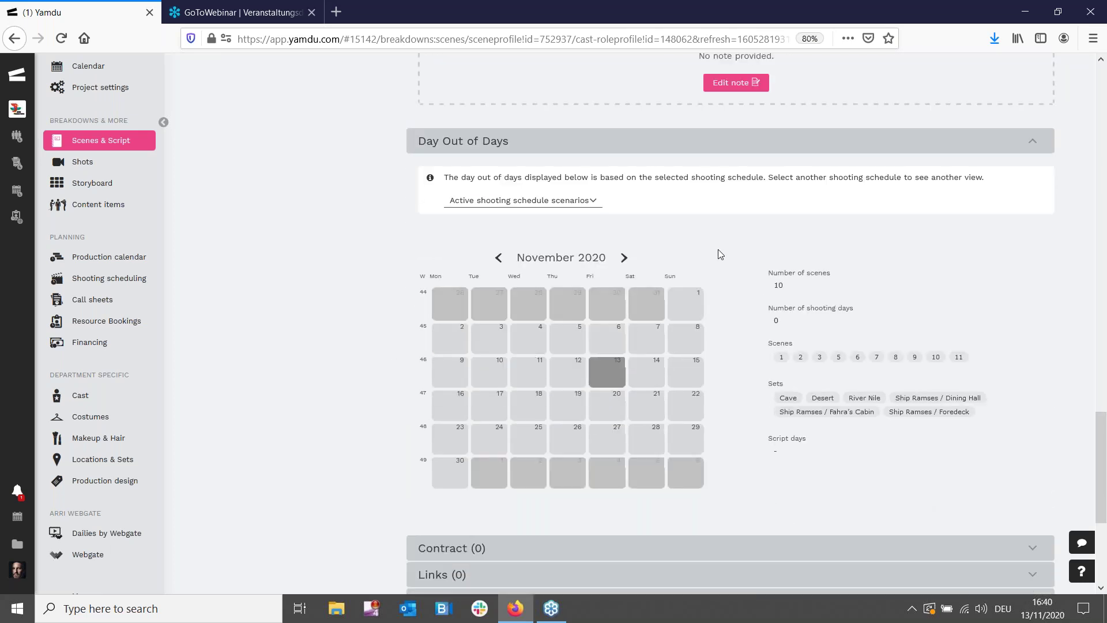
scroll(729, 273, "down", 4)
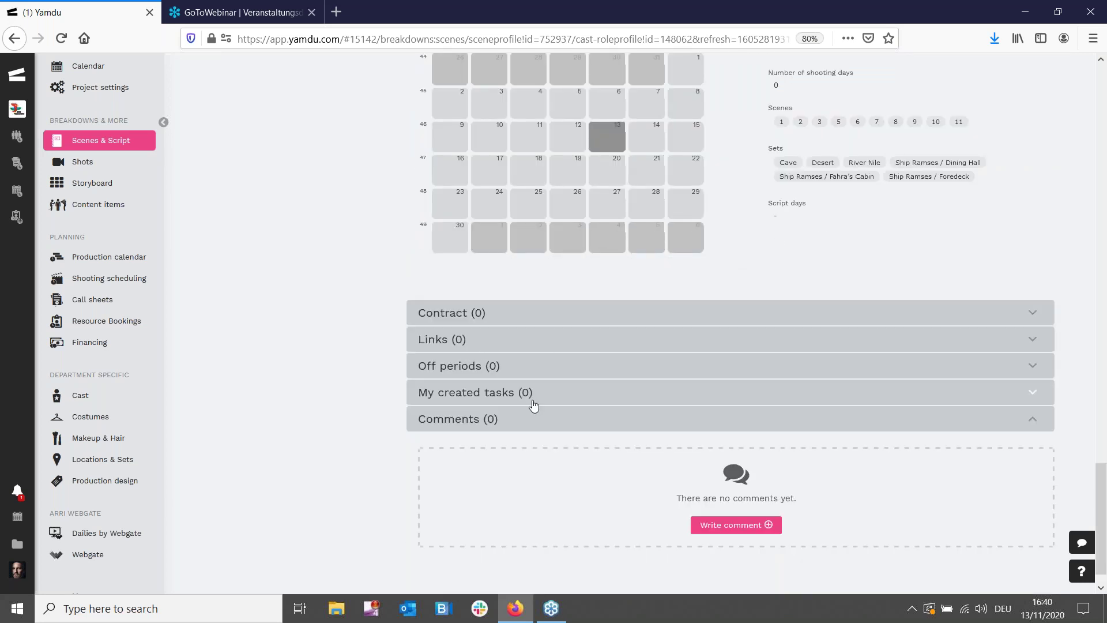
scroll(587, 271, "up", 20)
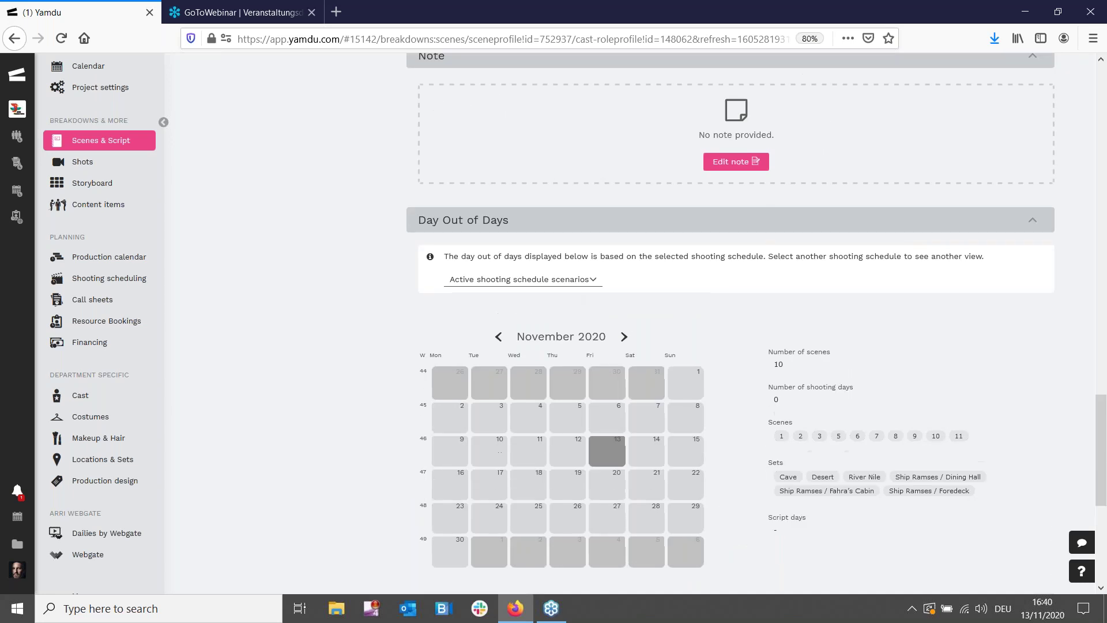
scroll(603, 248, "up", 12)
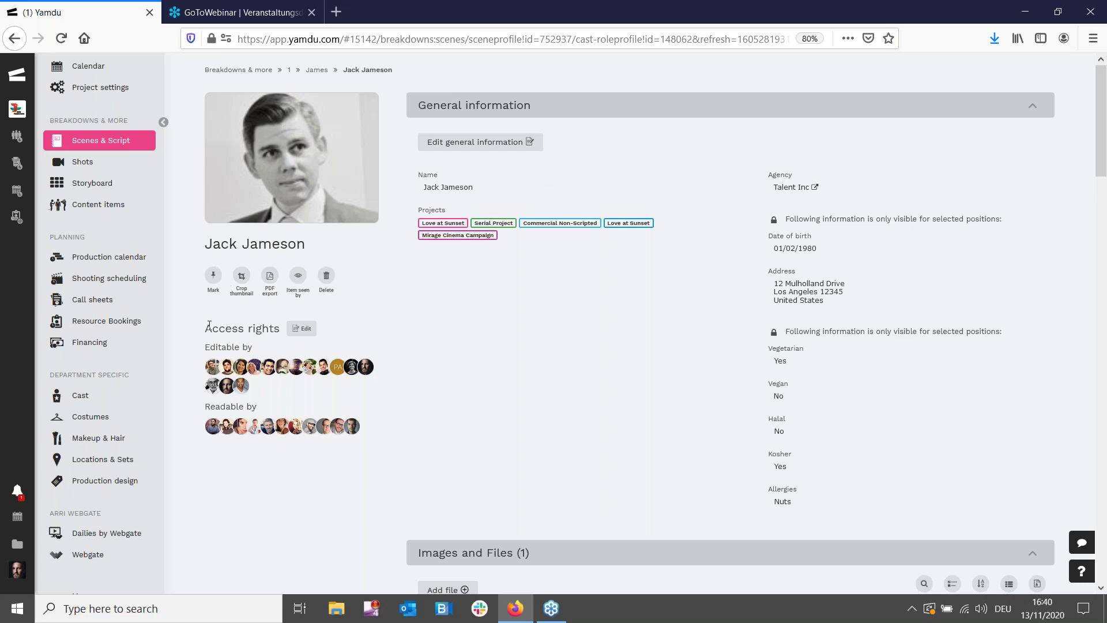
Open the active Current Schedule scenario in Shooting scheduling for editing
left_click(128, 281)
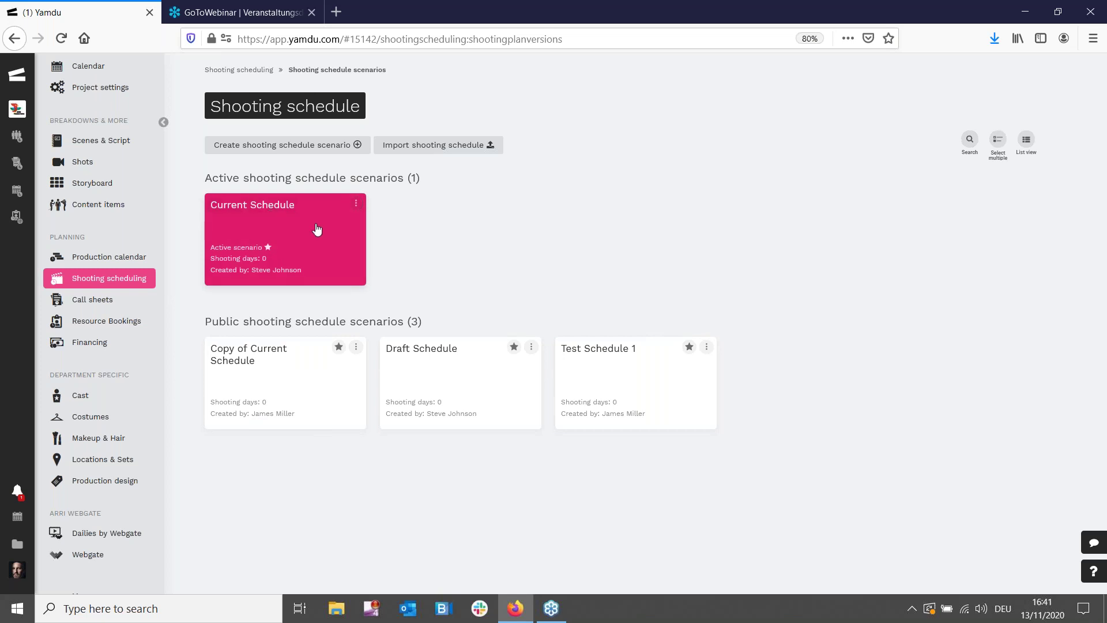
left_click(264, 231)
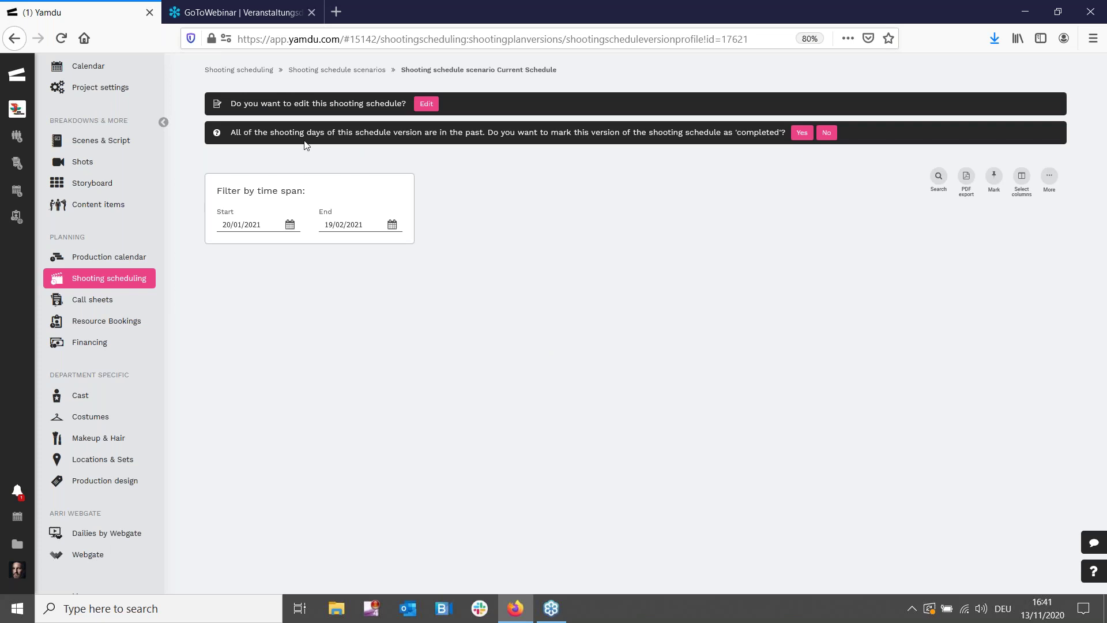
left_click(427, 104)
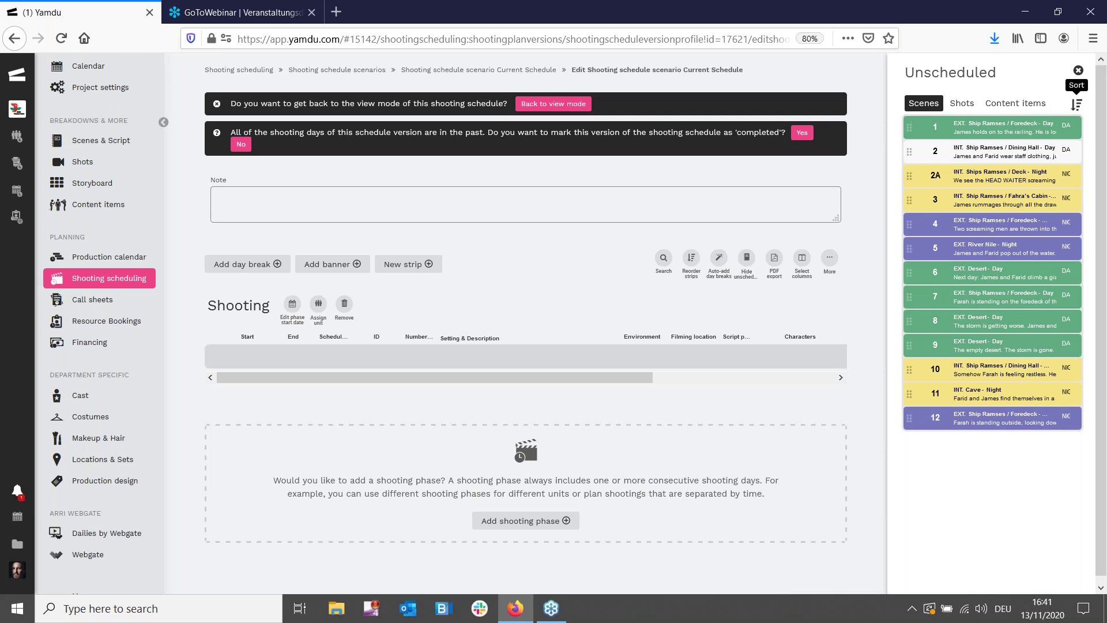
Move all unscheduled scenes from 1 to 12 into the Shooting phase and close the Unscheduled list
left_click(1074, 106)
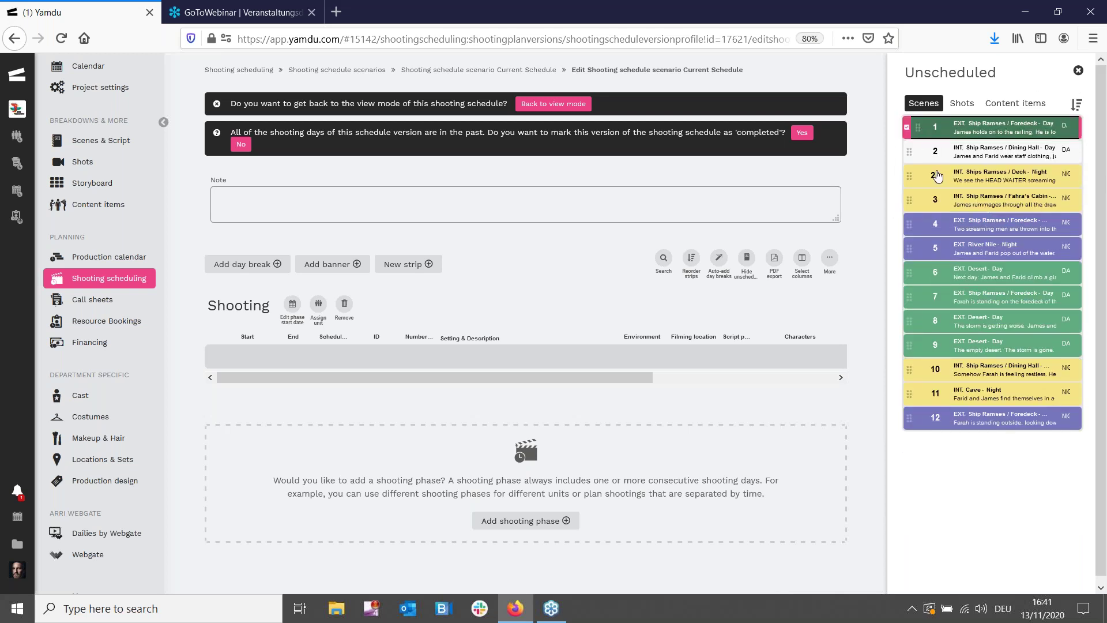
left_click(924, 419, "shift")
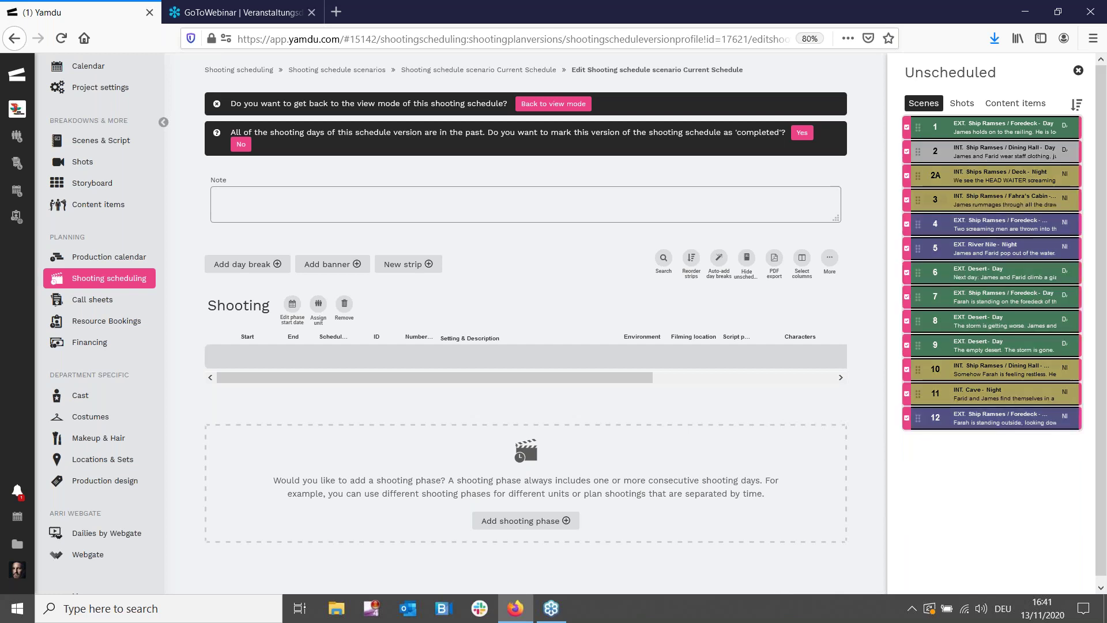
left_click_drag(919, 128, 544, 311)
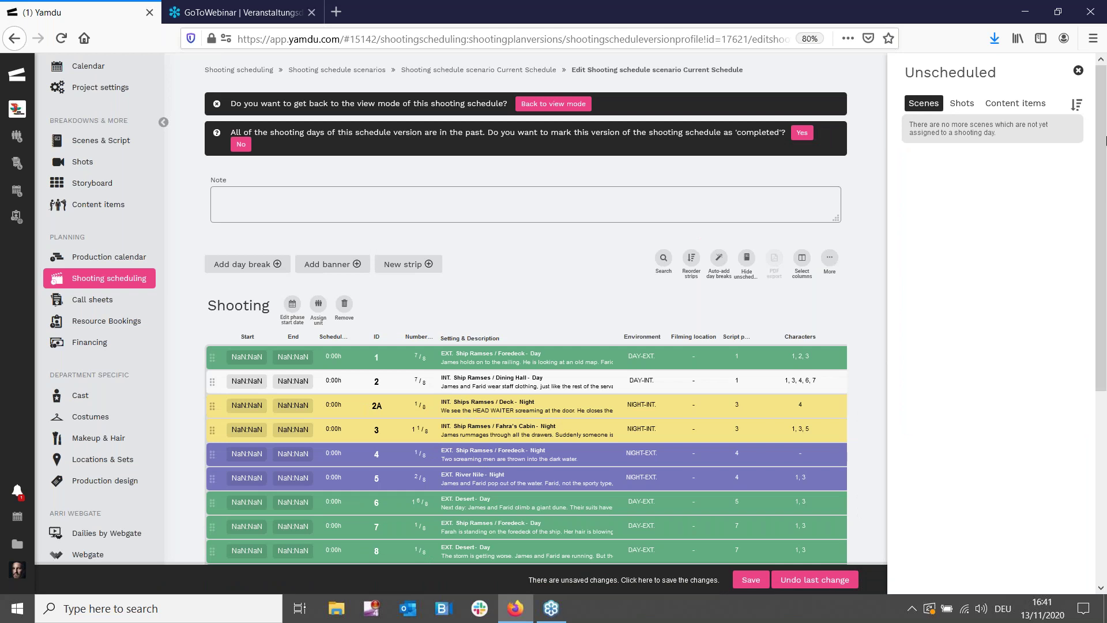
left_click(1078, 70)
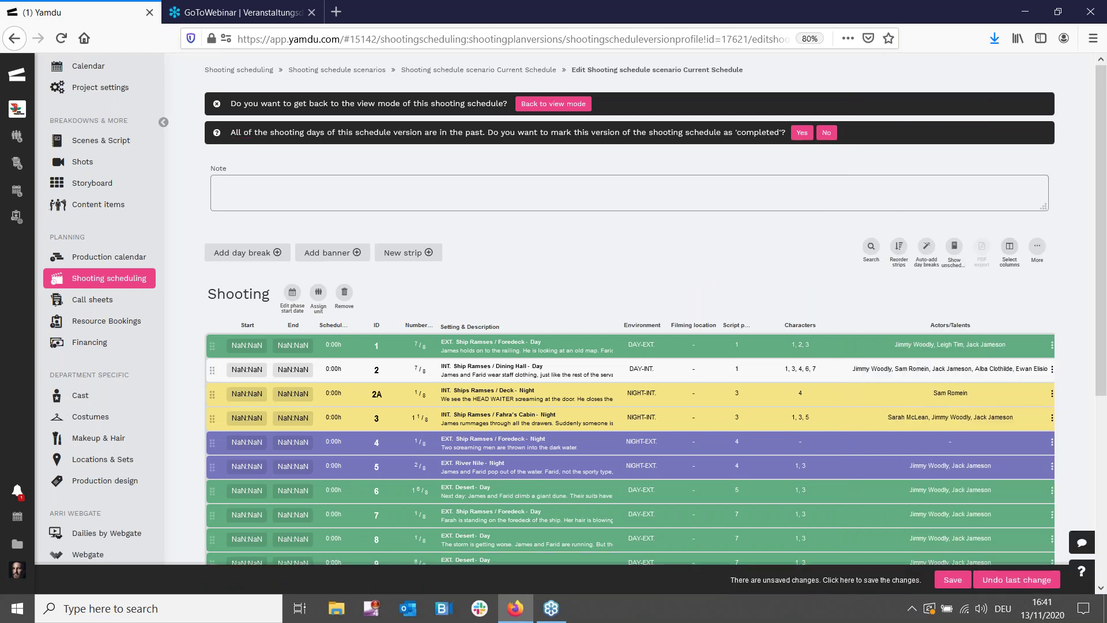
Review the schedule strips, the additional schedule options and the available general, department and shot columns, keeping the column selection
scroll(700, 298, "down", 2)
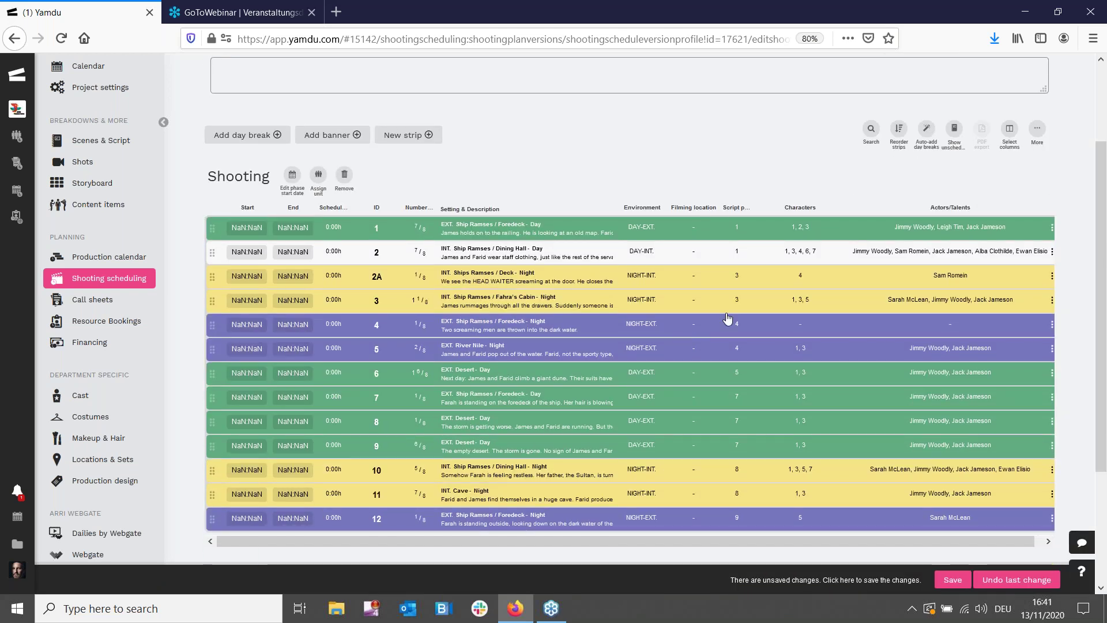
left_click(1038, 129)
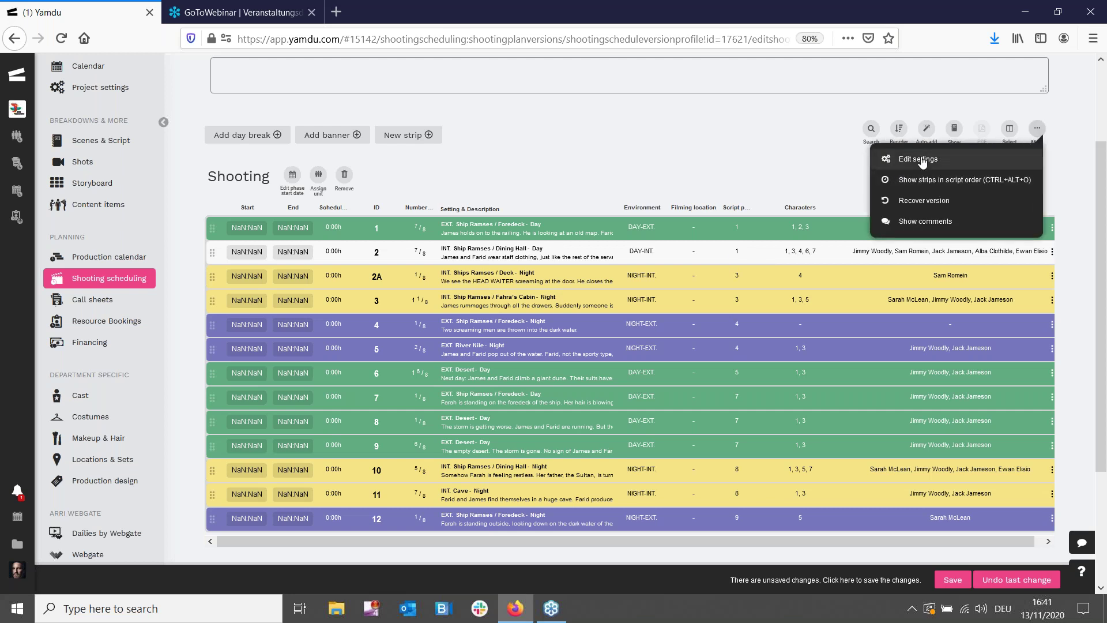
left_click(1036, 129)
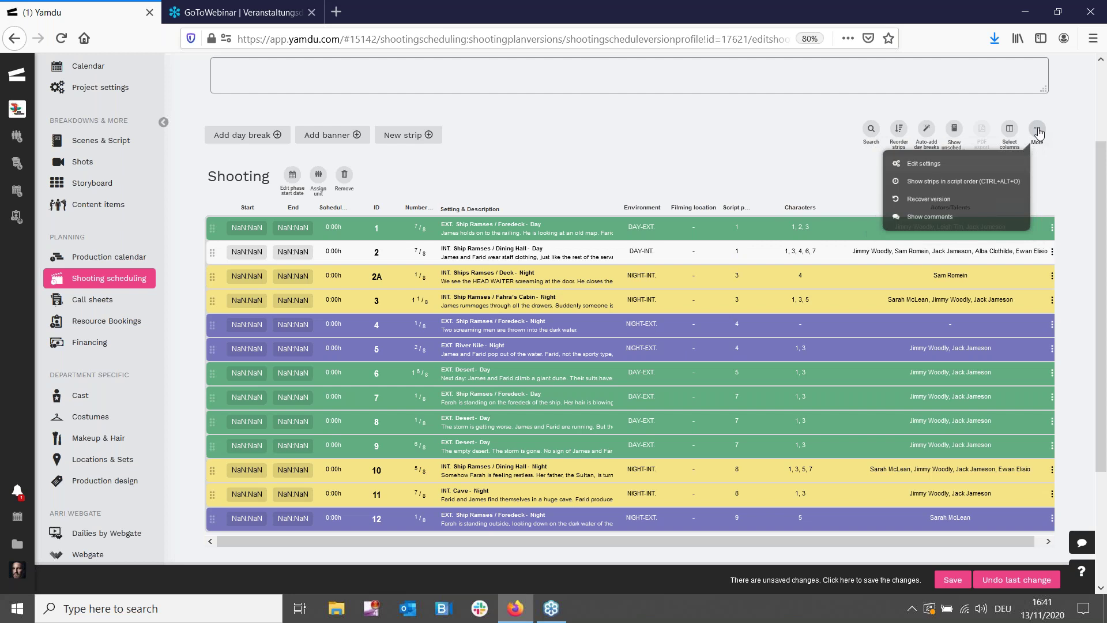
left_click(1010, 129)
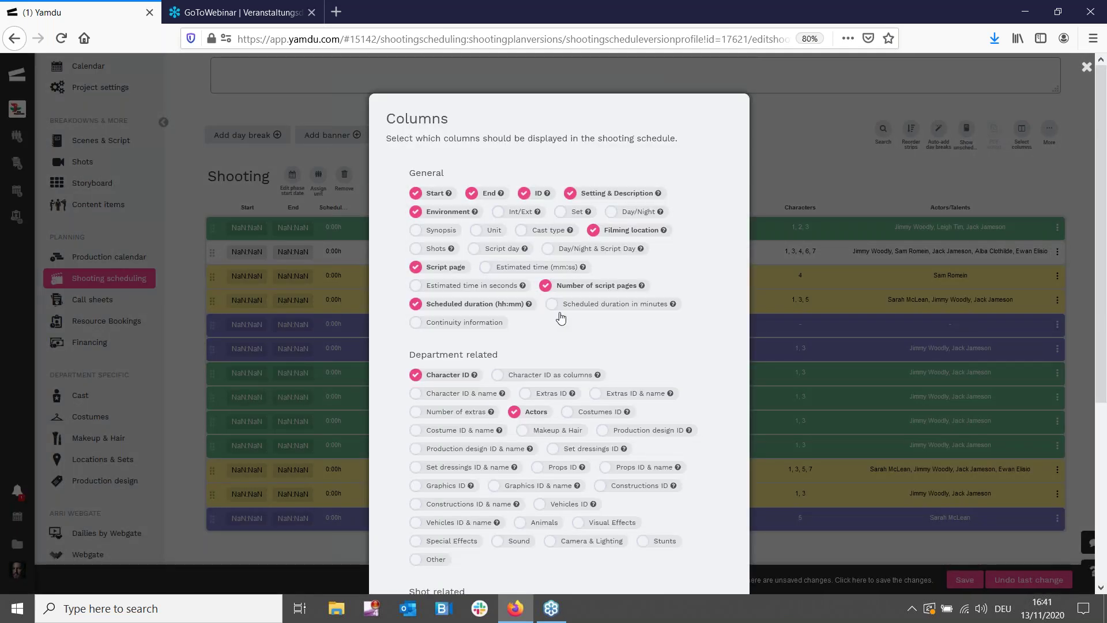
scroll(579, 317, "down", 3)
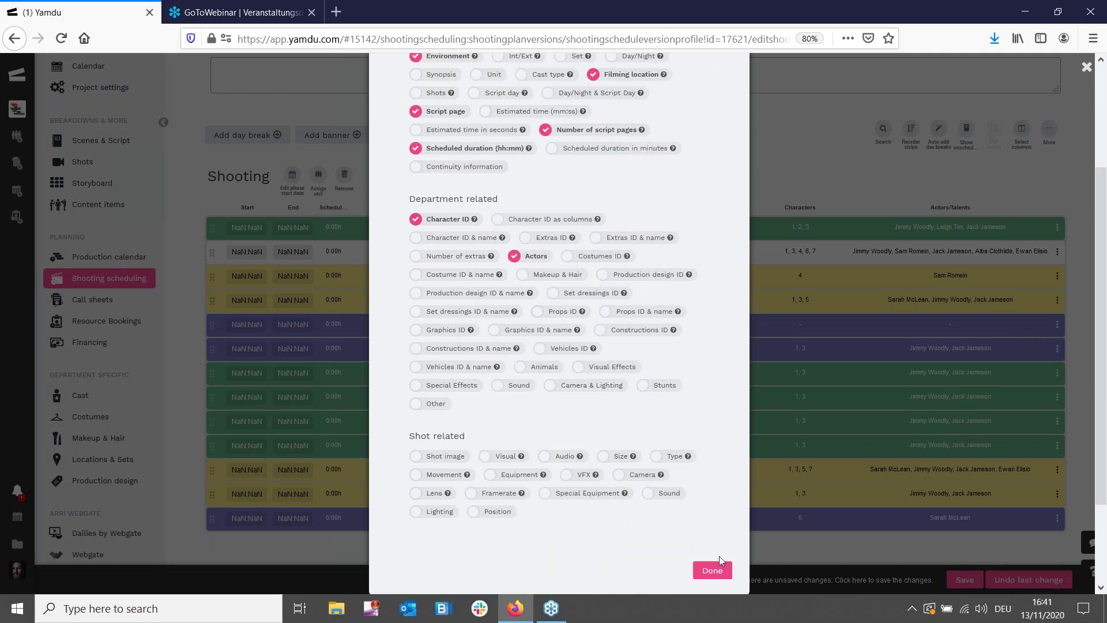
left_click(712, 571)
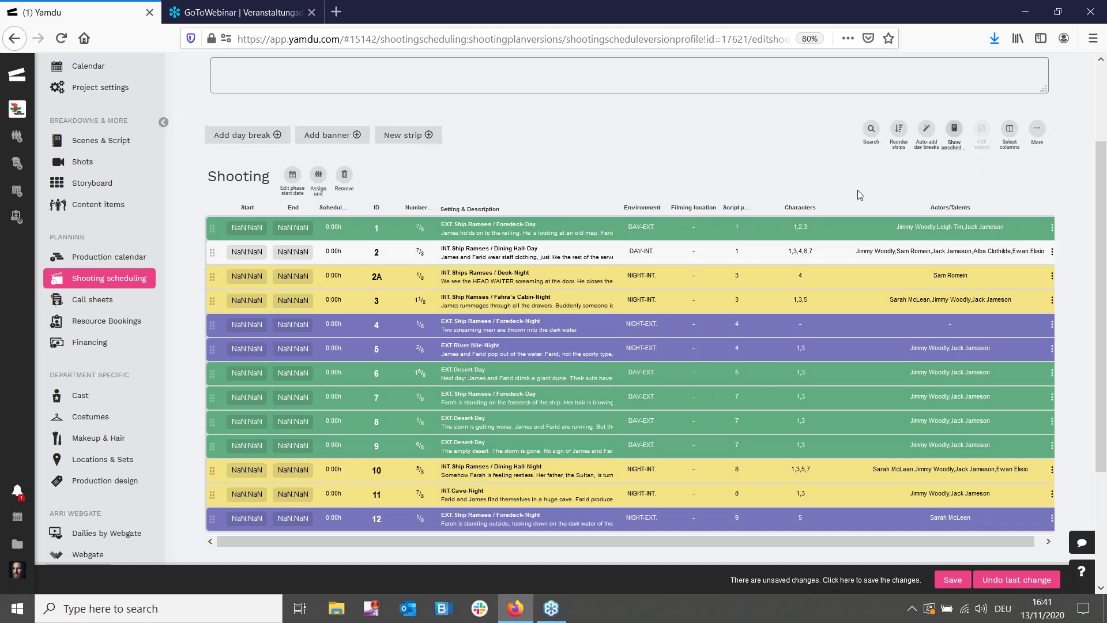
Examine the first sort criteria available for reordering the strips, and close the dialog without reordering
left_click(902, 133)
left_click(489, 218)
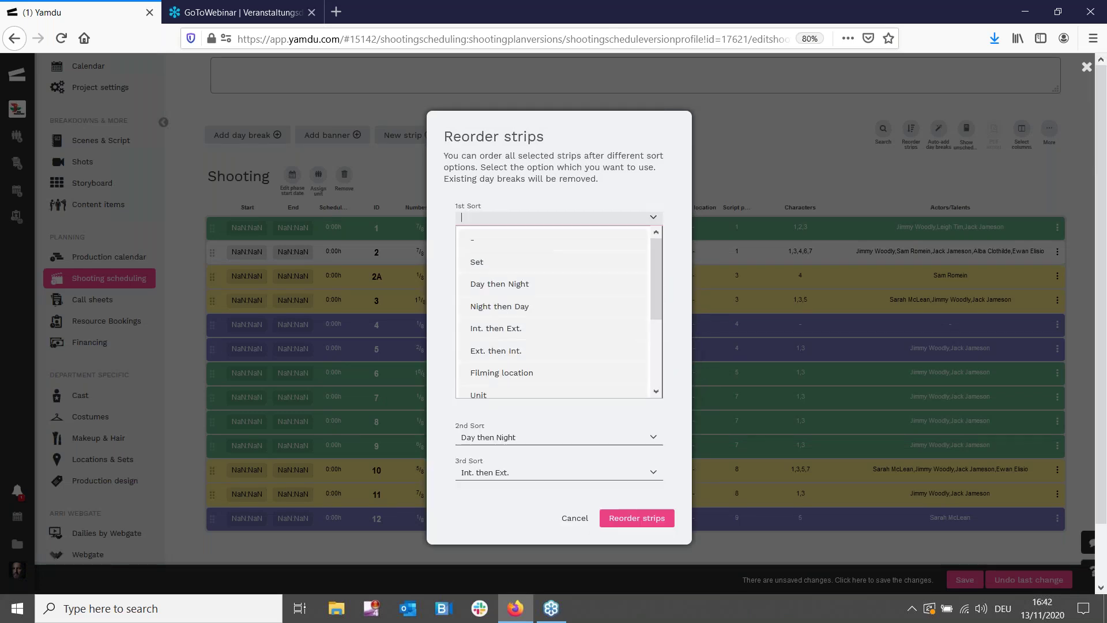
scroll(519, 300, "down", 3)
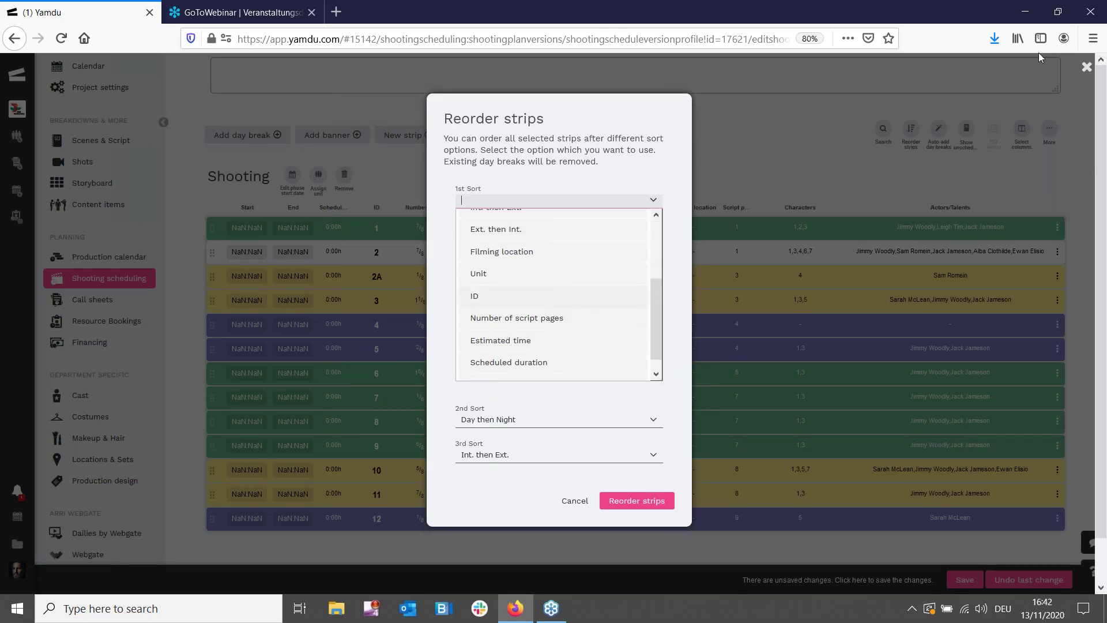
left_click(821, 138)
left_click(891, 167)
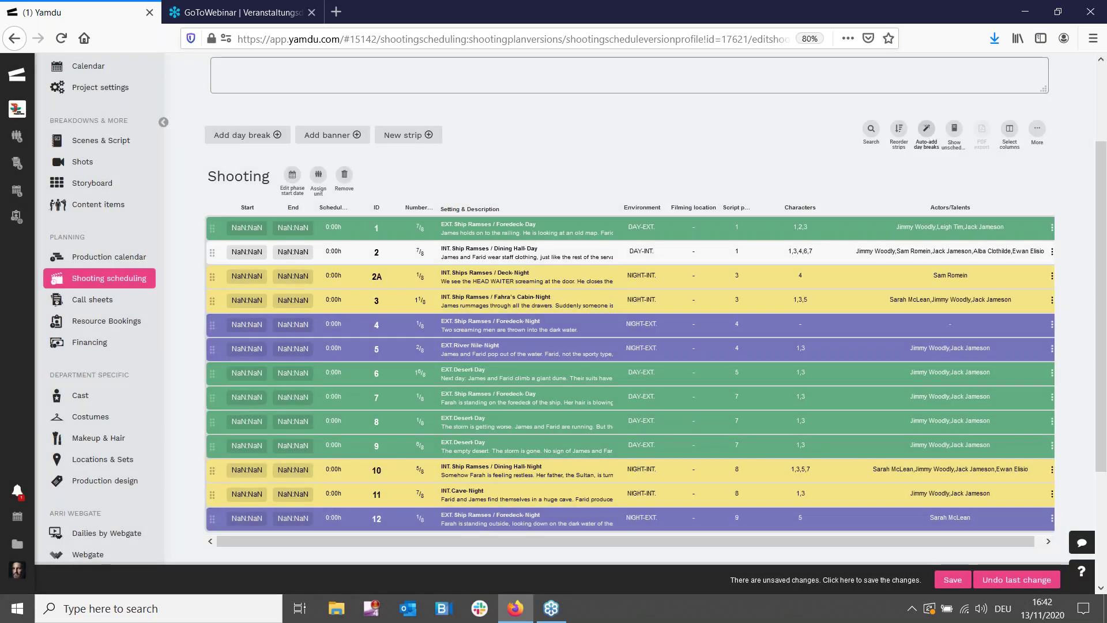
Examine the script-page limits offered for automatically adding day breaks, and cancel without adding any
left_click(938, 130)
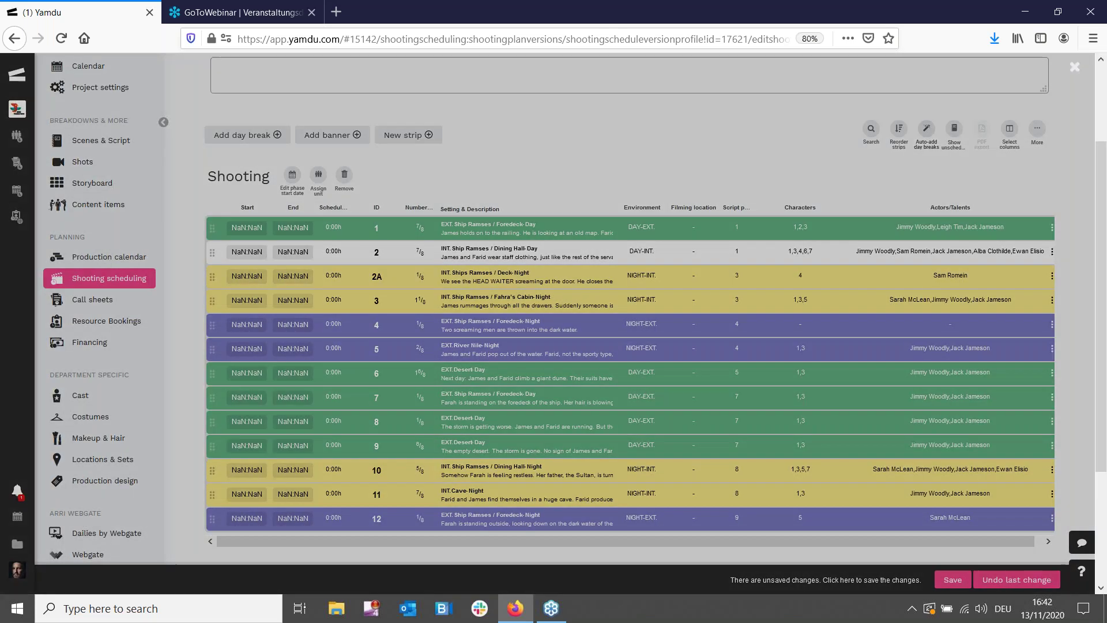
left_click(571, 285)
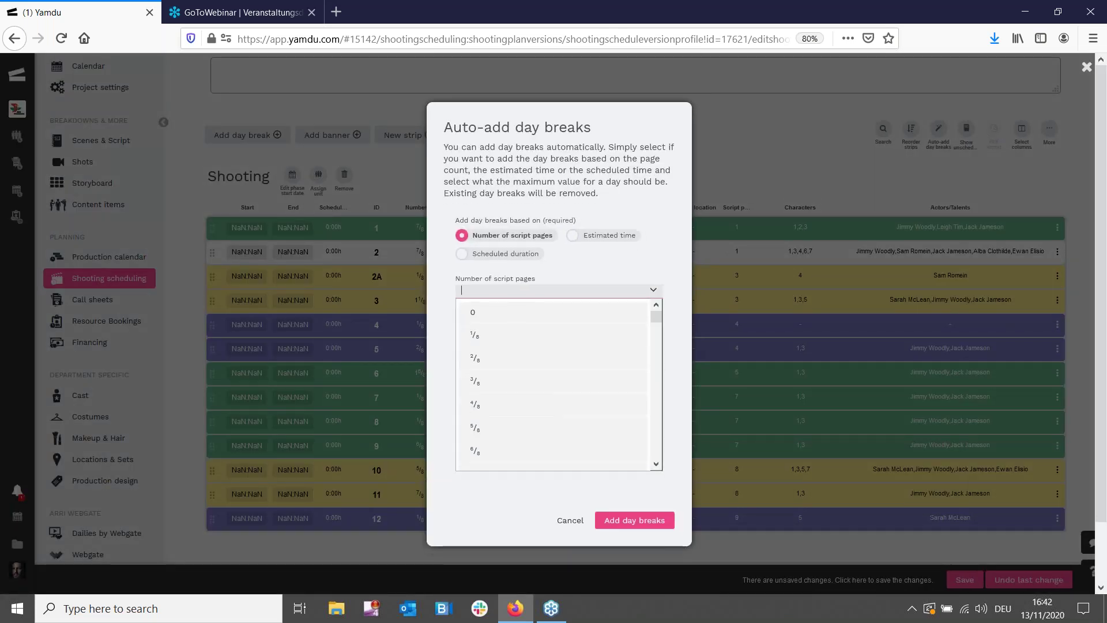
scroll(537, 340, "down", 3)
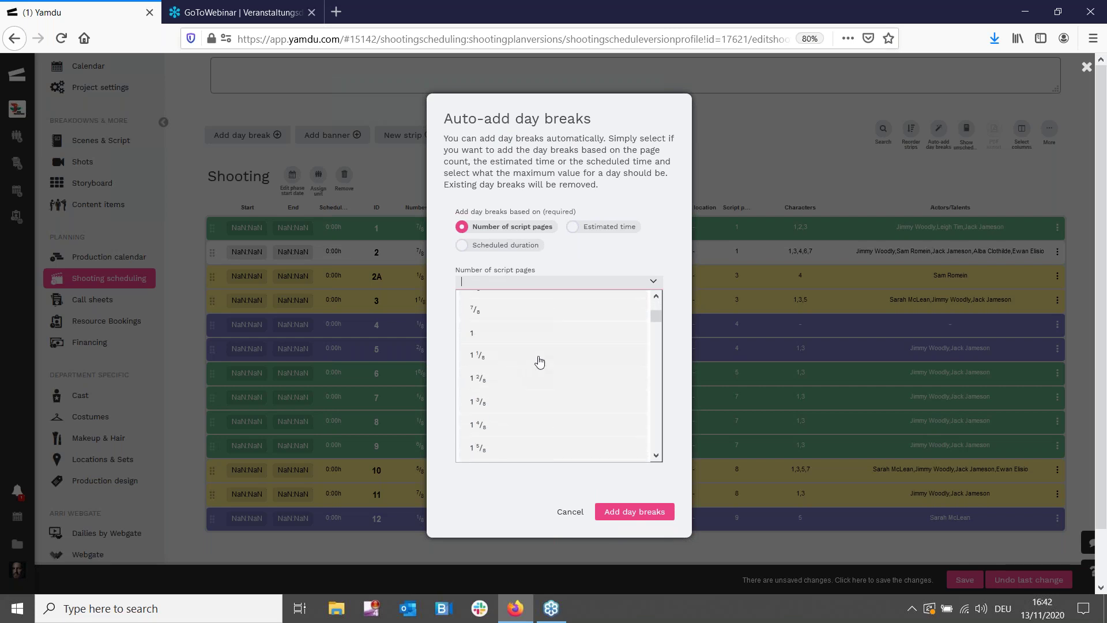
scroll(541, 360, "down", 3)
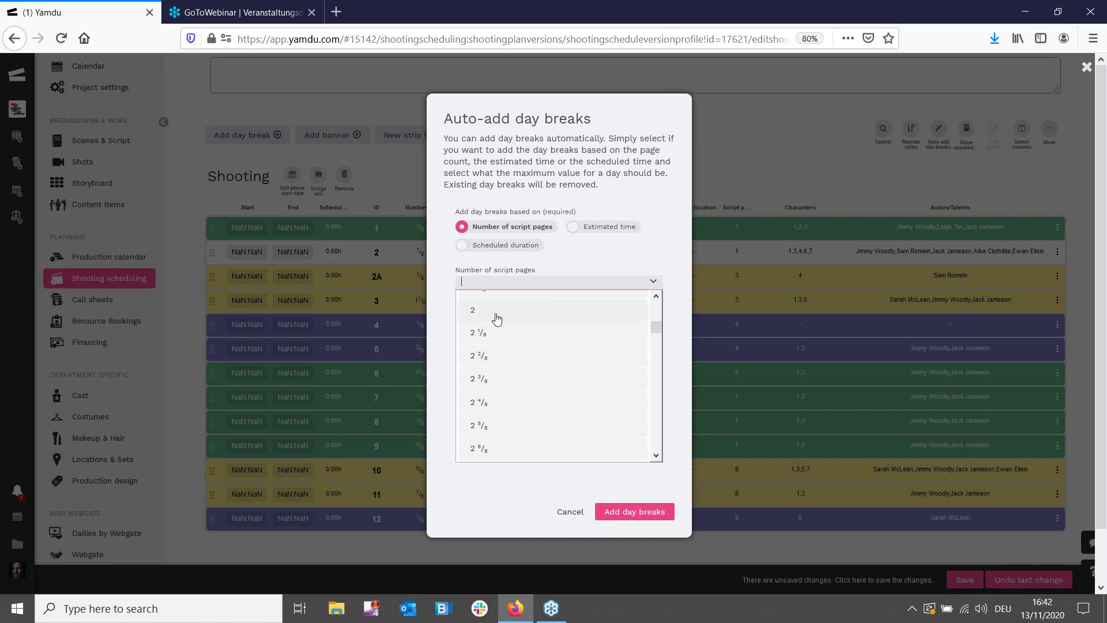
left_click(570, 511)
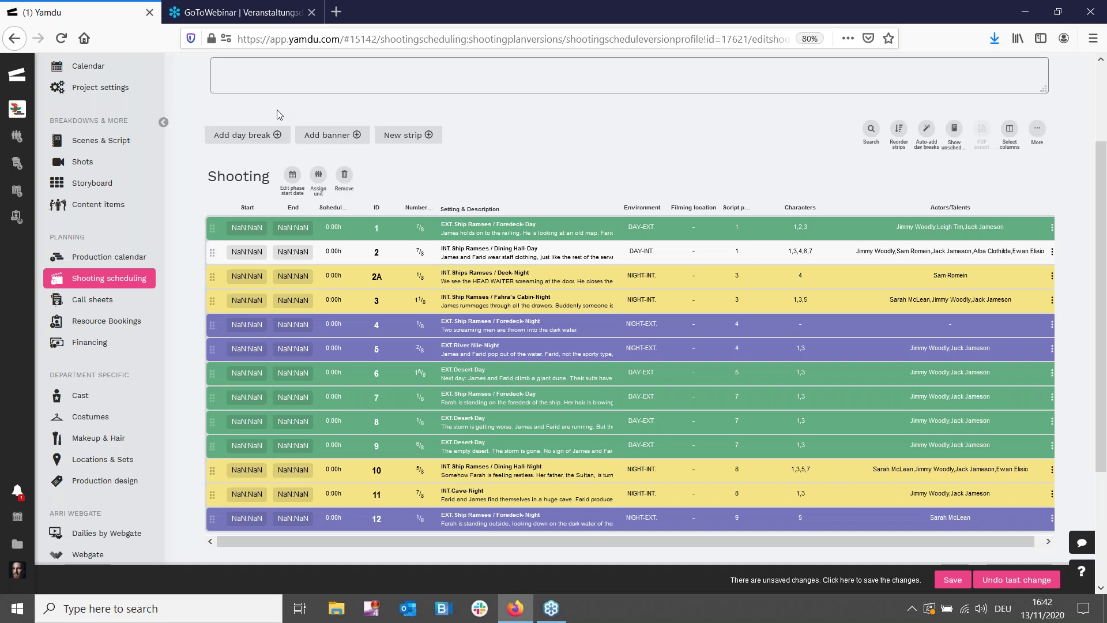
Add day breaks after scenes 3, 8 and 12, and place a Lunch banner between scenes 2 and 2A
left_click(249, 141)
left_click_drag(362, 544, 356, 318)
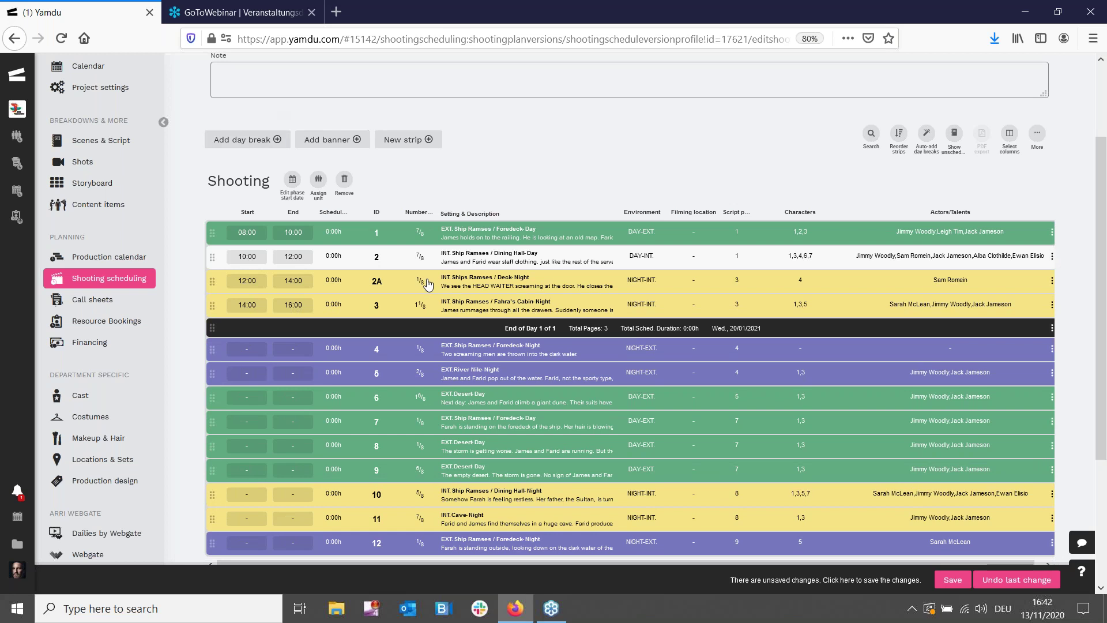
left_click(253, 139)
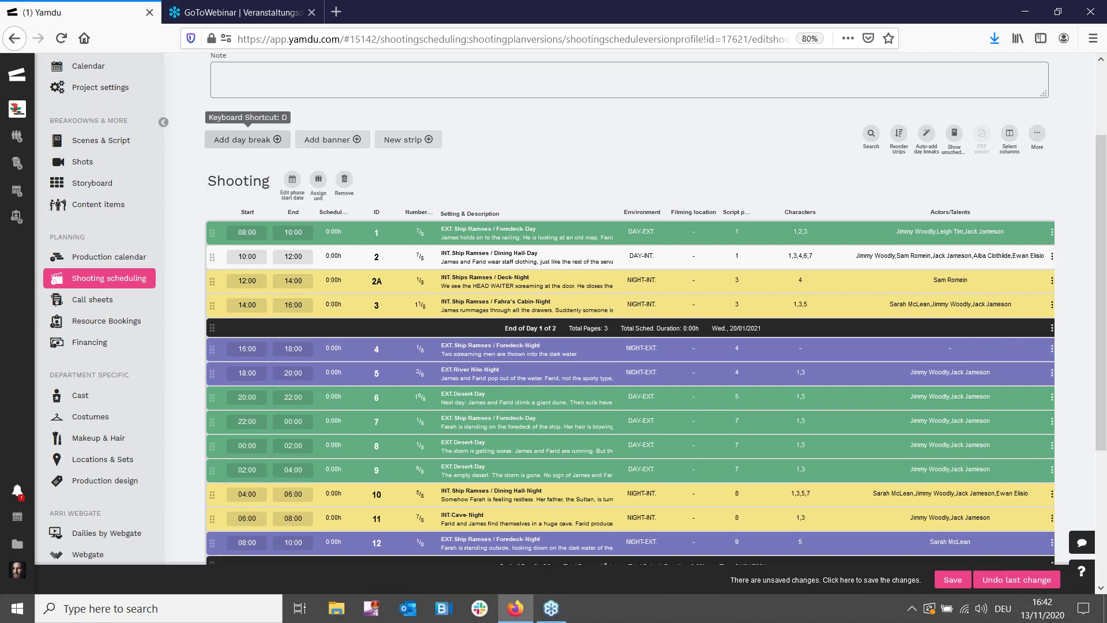
left_click_drag(359, 550, 352, 428)
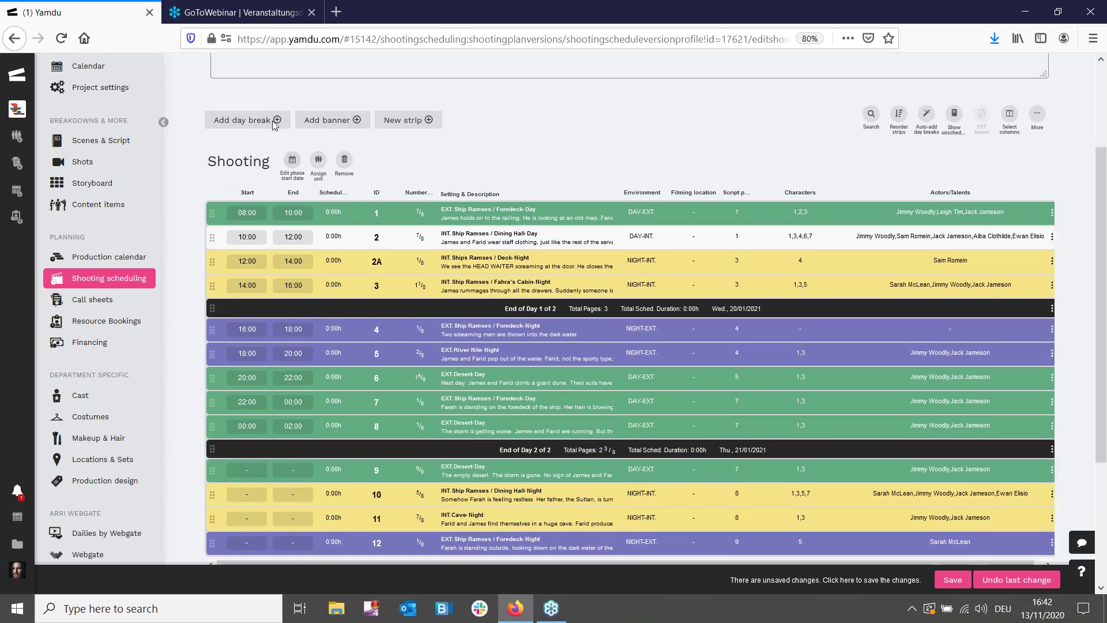
left_click(273, 121)
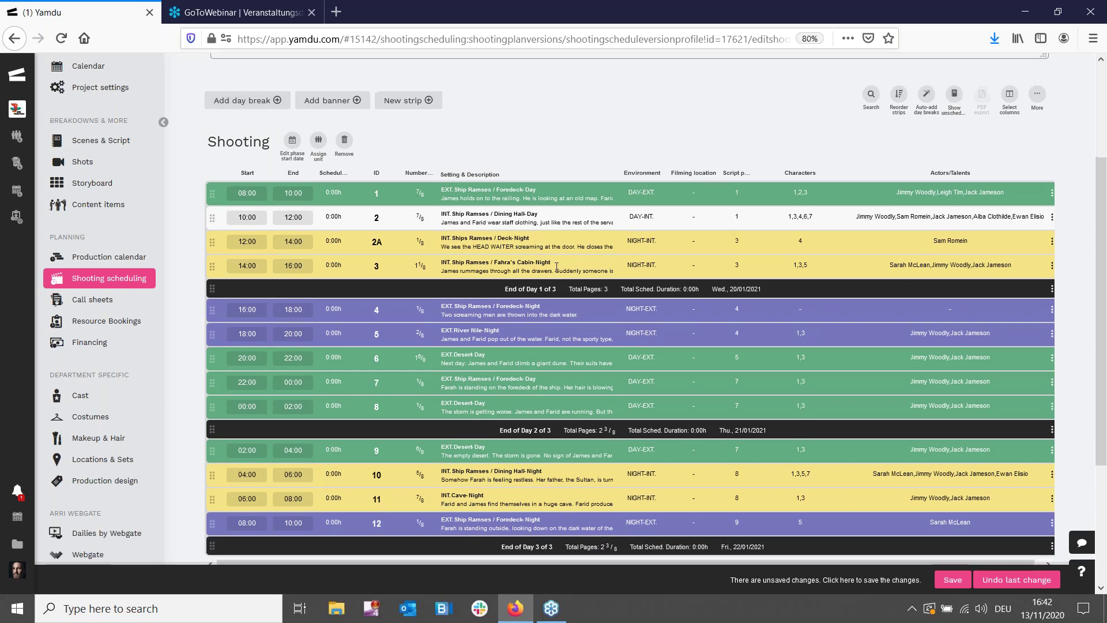
left_click_drag(400, 548, 402, 223)
left_click(475, 241)
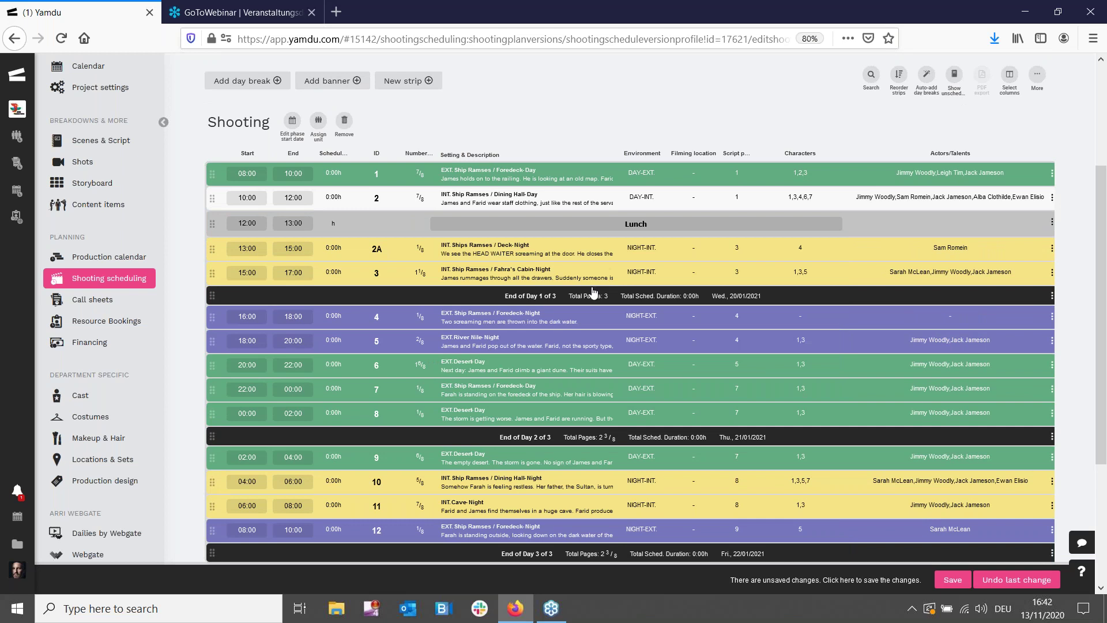
Move scene 1 between scenes 2A and 3 on the first shooting day and save the schedule
left_click_drag(366, 176, 386, 294)
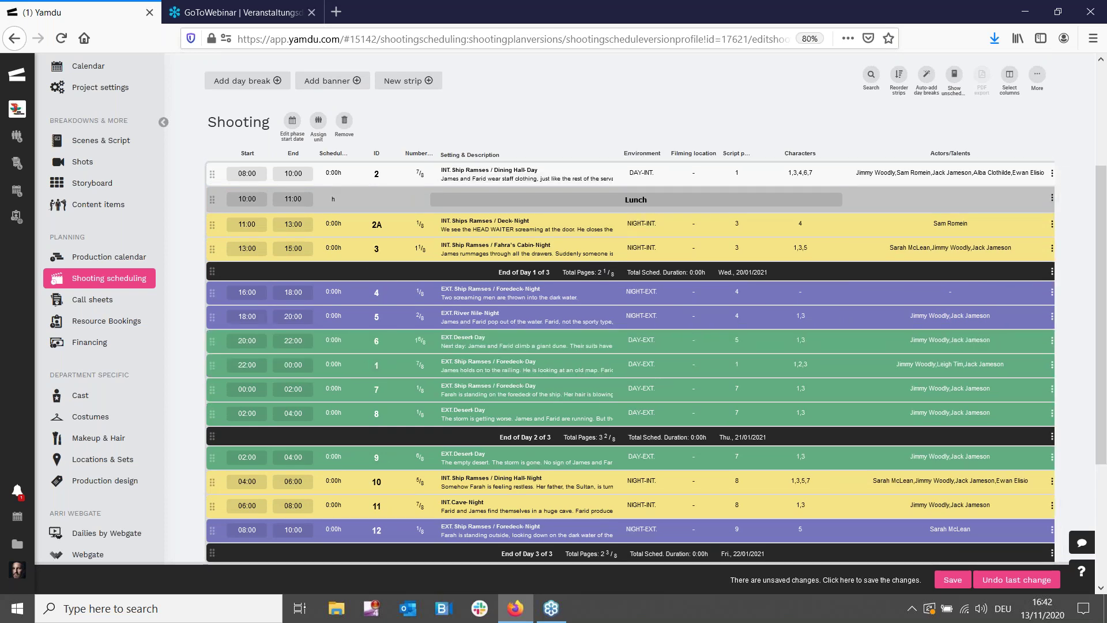
left_click_drag(372, 390, 368, 252)
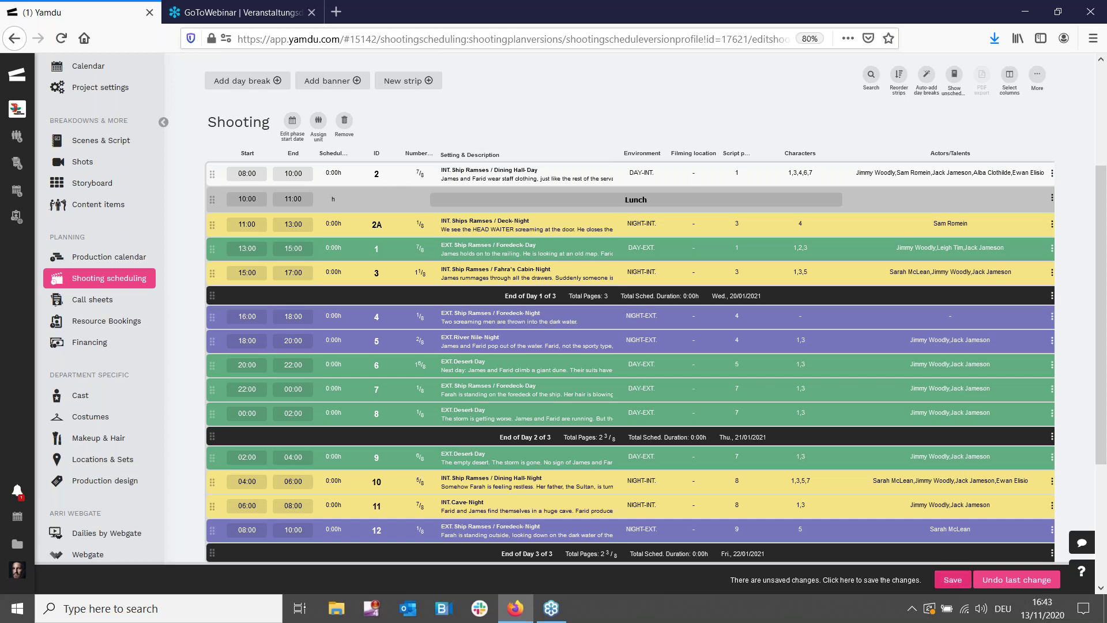
left_click(941, 582)
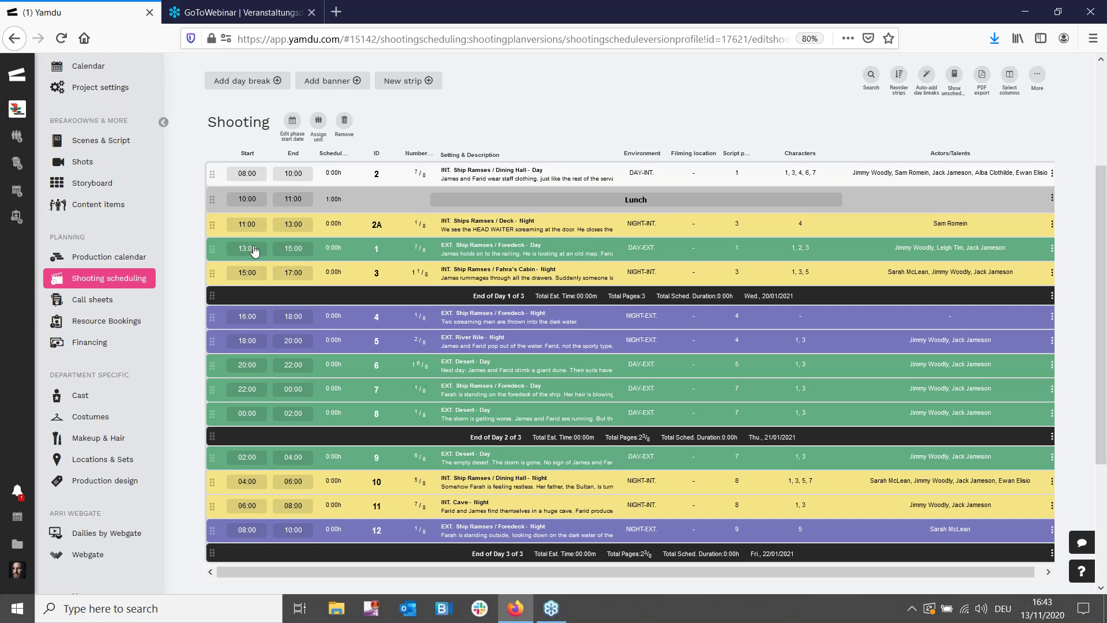
Switch to the Commercial Non-Scripted project and view its episode list, keeping all episodes displayed
scroll(95, 334, "up", 3)
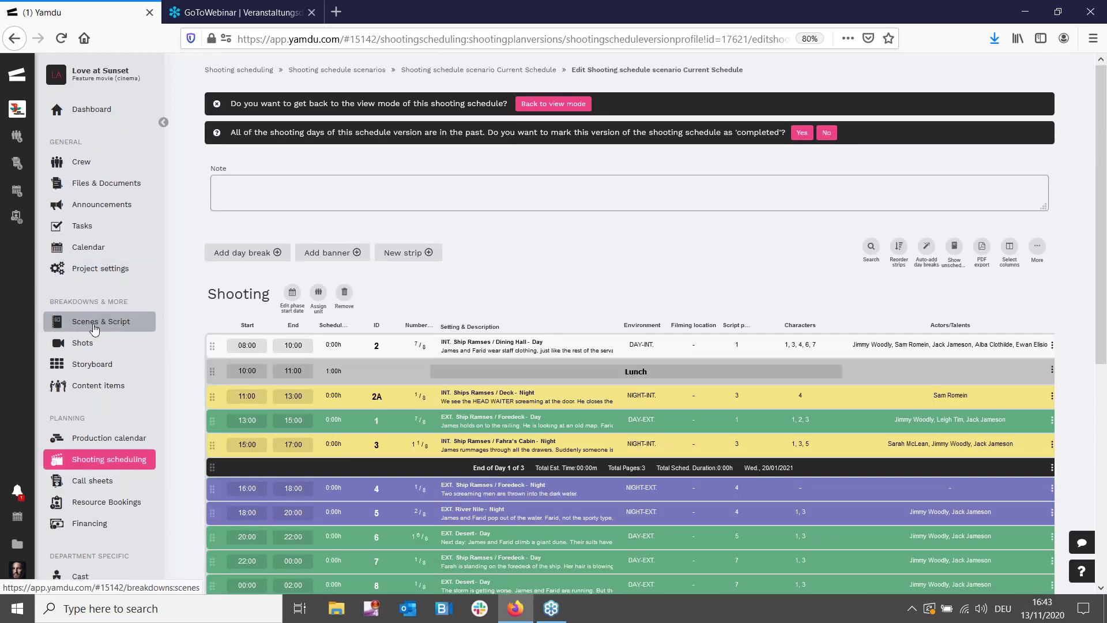
left_click(115, 74)
left_click(127, 107)
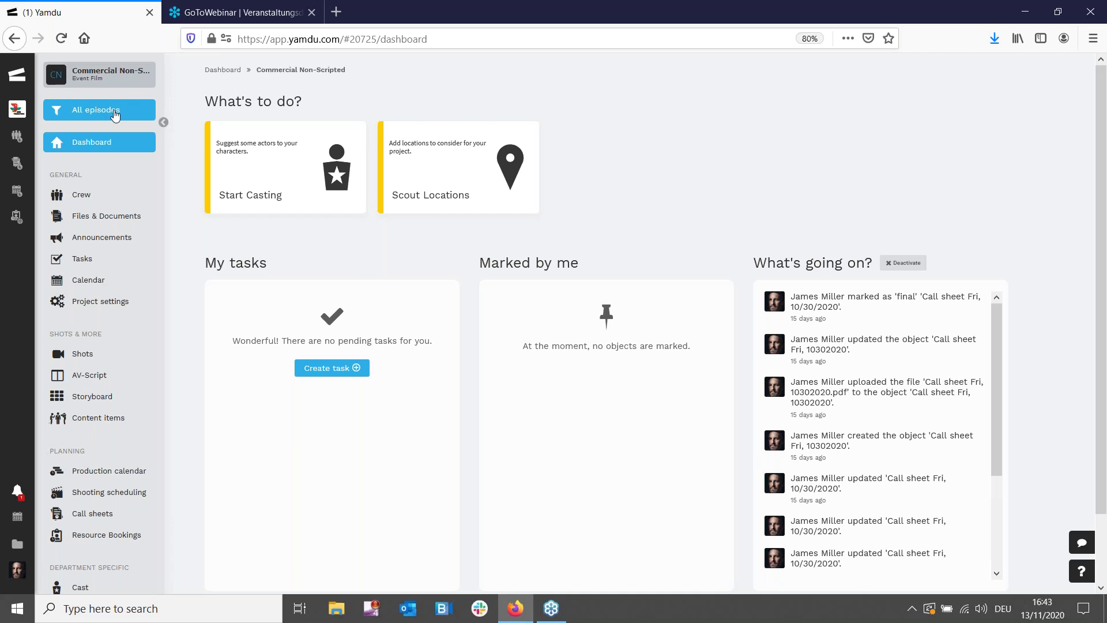
left_click(98, 110)
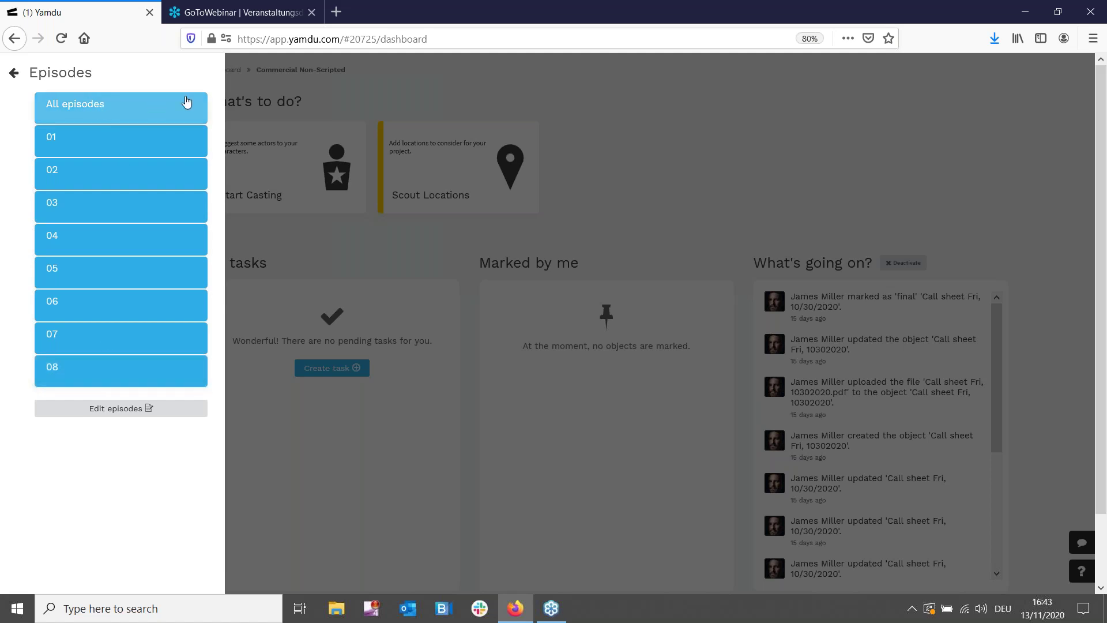
left_click(317, 88)
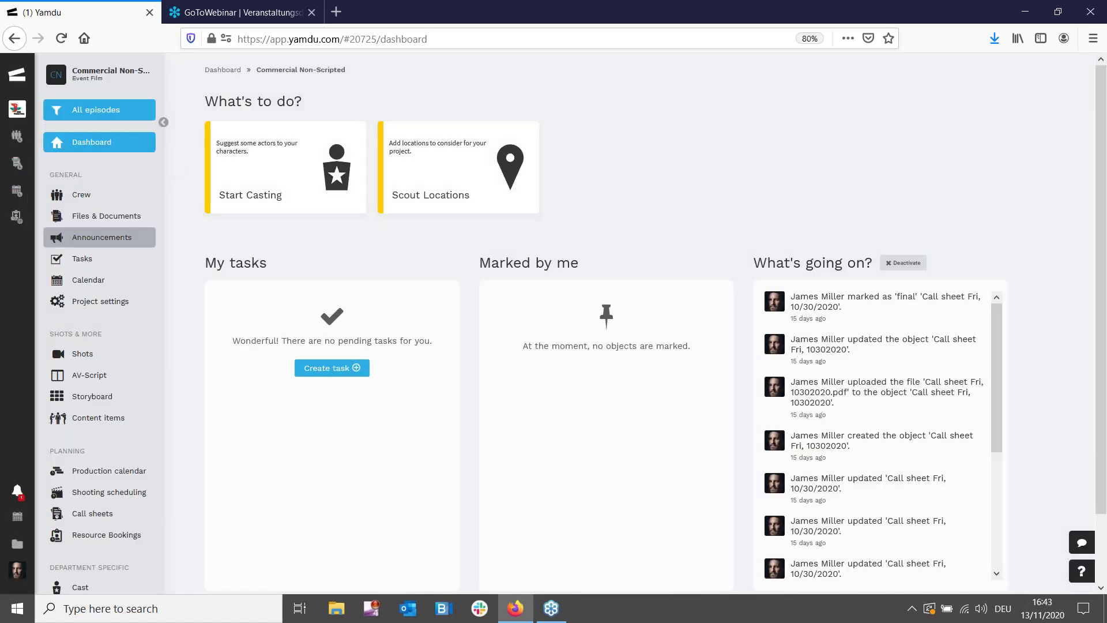
Review the project's shots, the Hands Are Open shot profile, the AV-Script, the storyboard with its PDF export options, and the content items
left_click(81, 356)
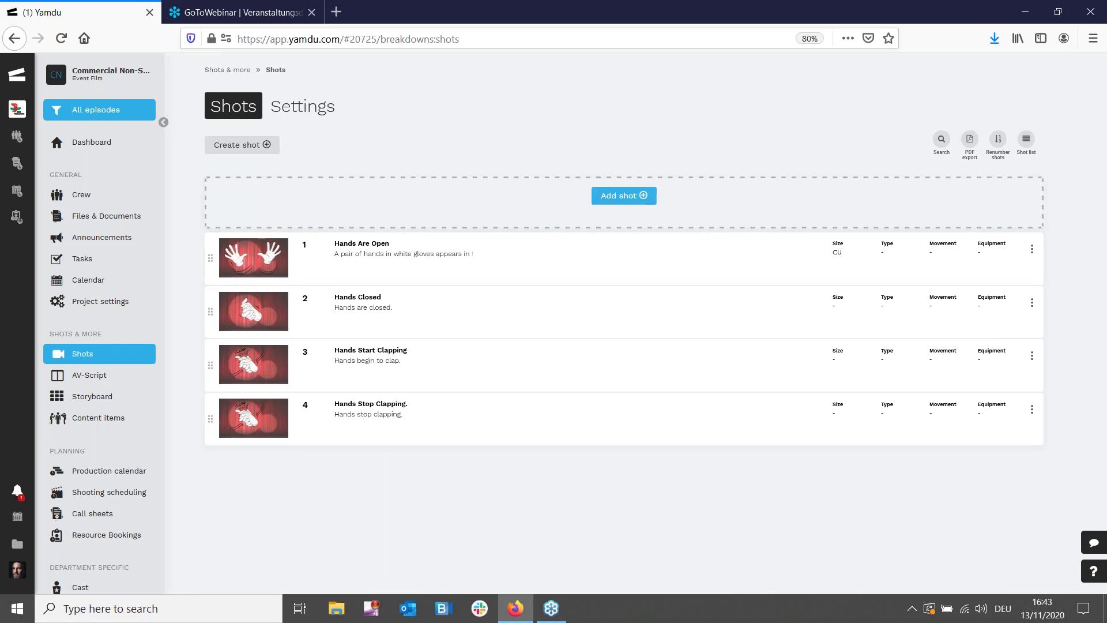
left_click(549, 256)
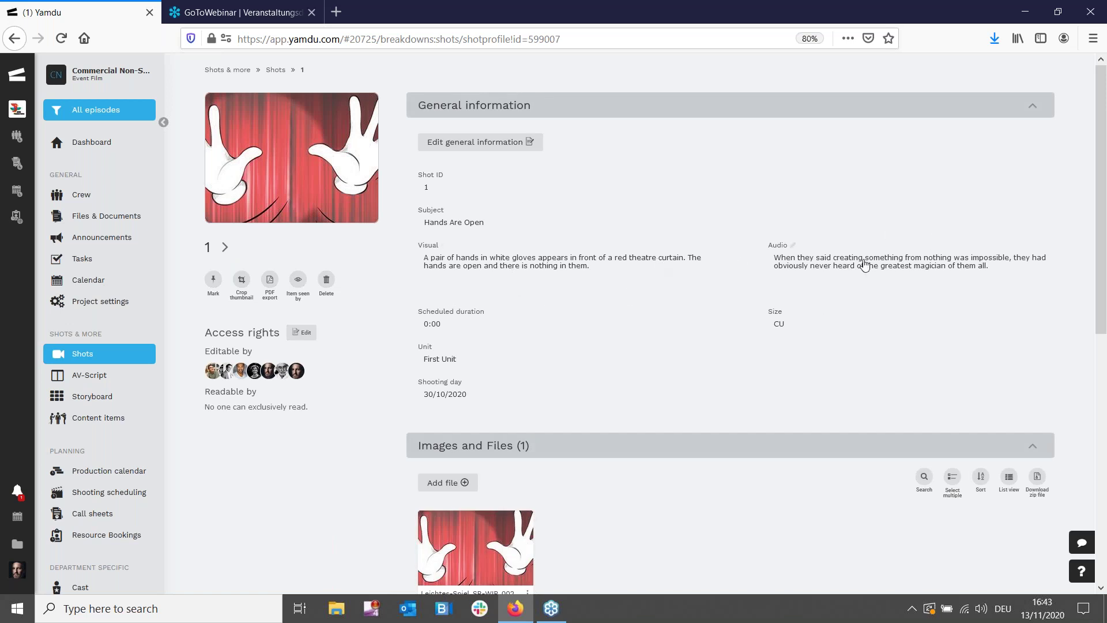
left_click(89, 374)
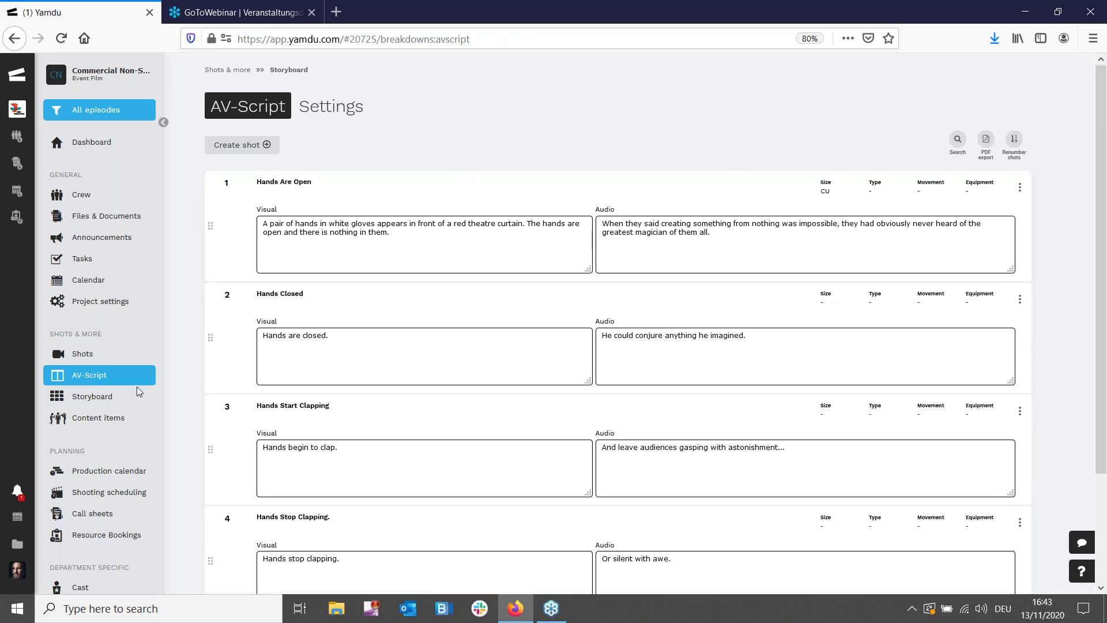
left_click(93, 396)
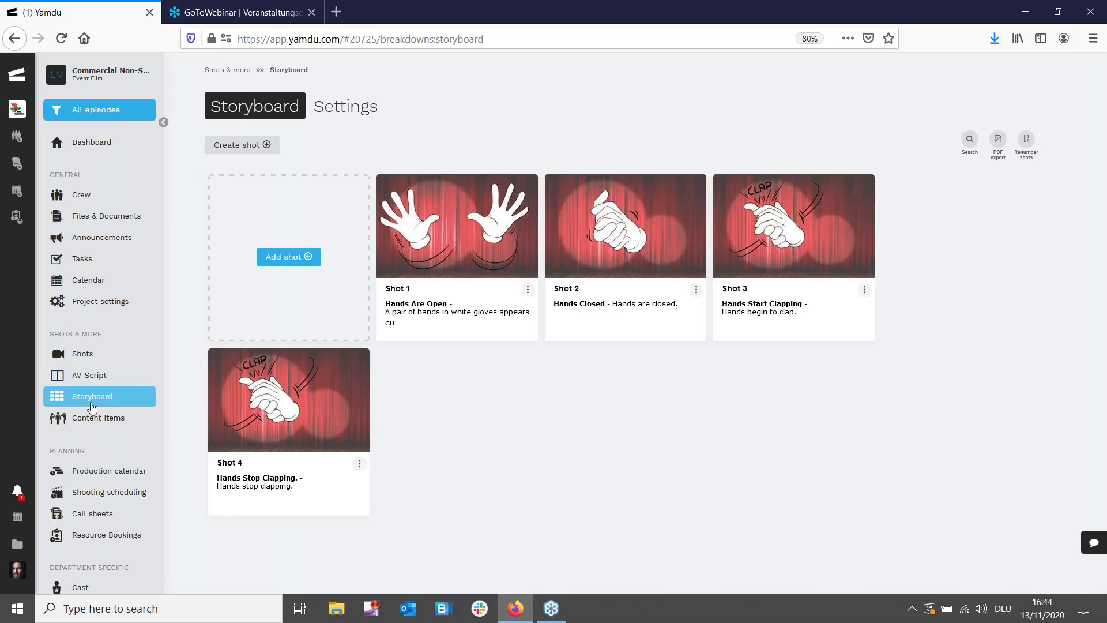
left_click(998, 139)
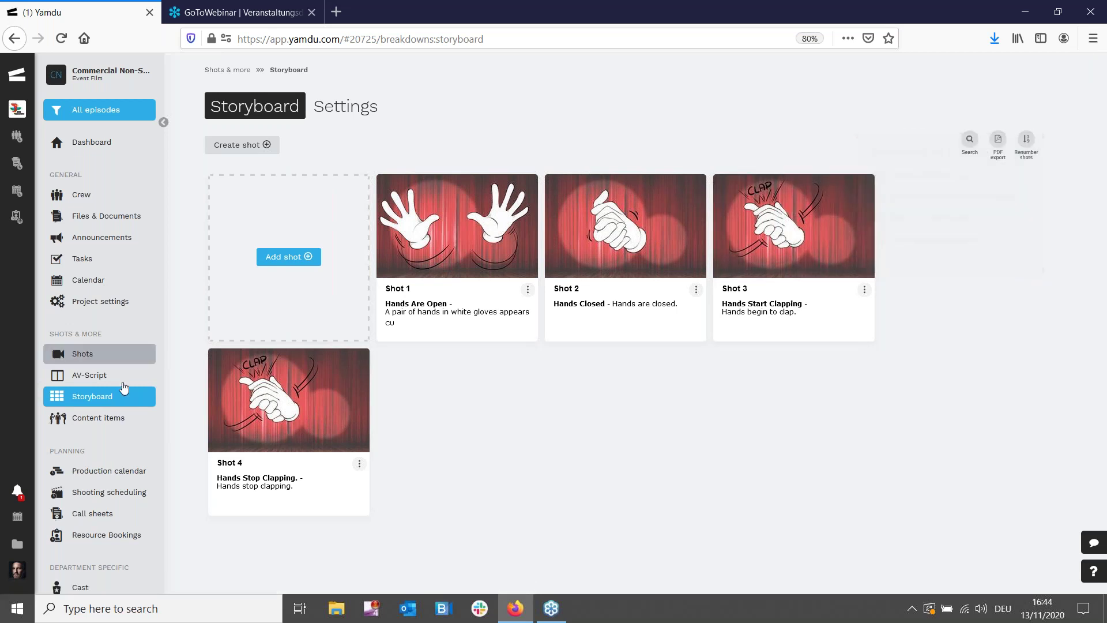
left_click(105, 419)
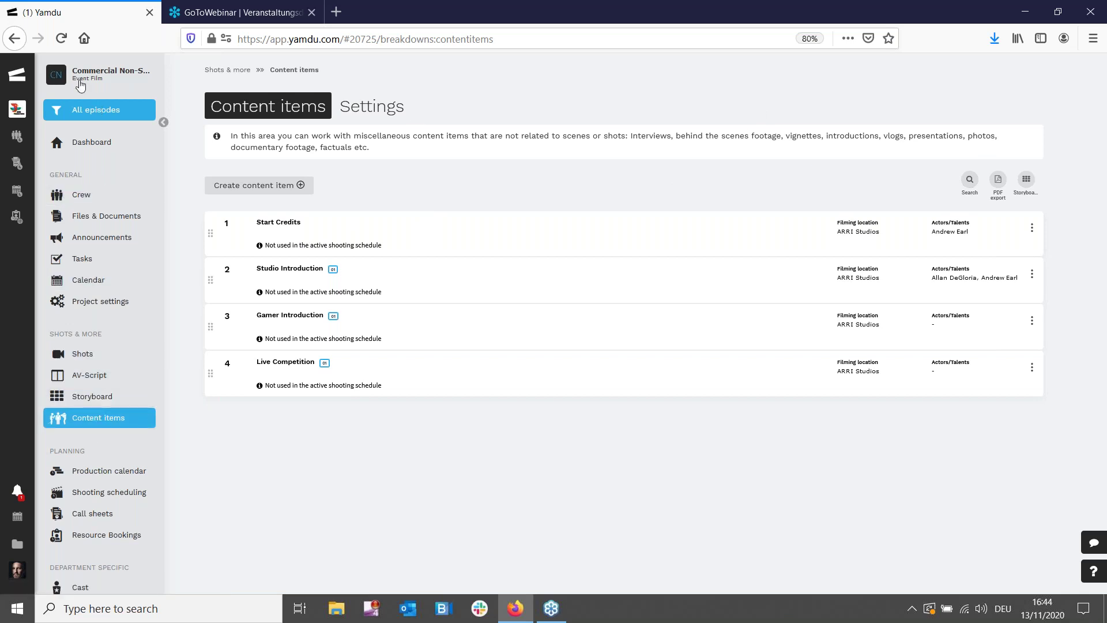
Return to the Love at Sunset project and open its Current Schedule scenario in view mode
left_click(98, 74)
left_click(104, 238)
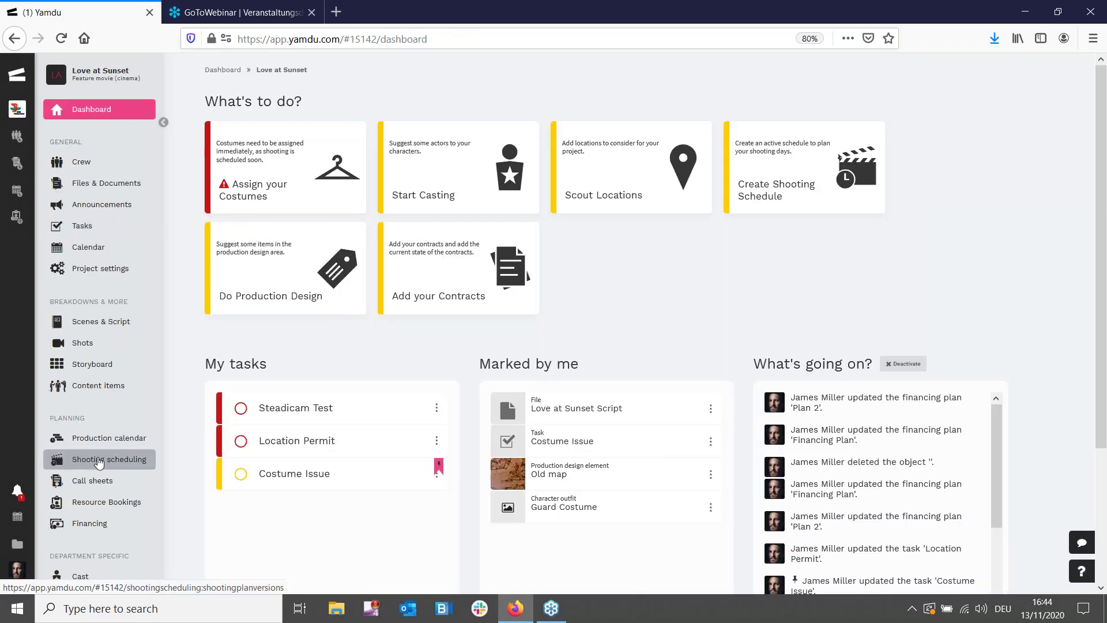
left_click(102, 459)
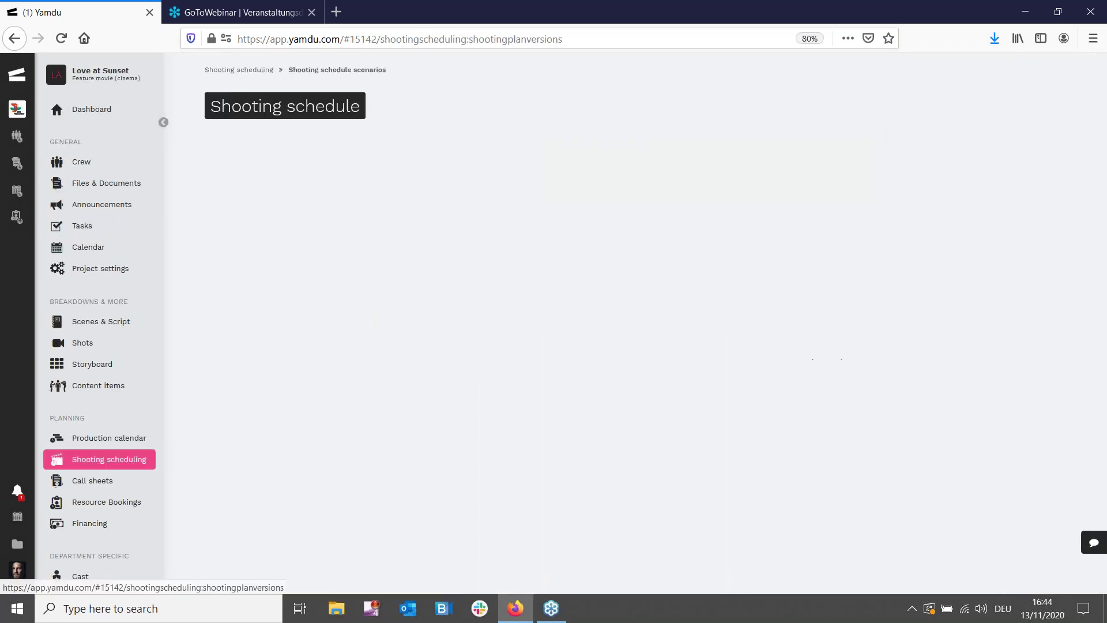
left_click(285, 237)
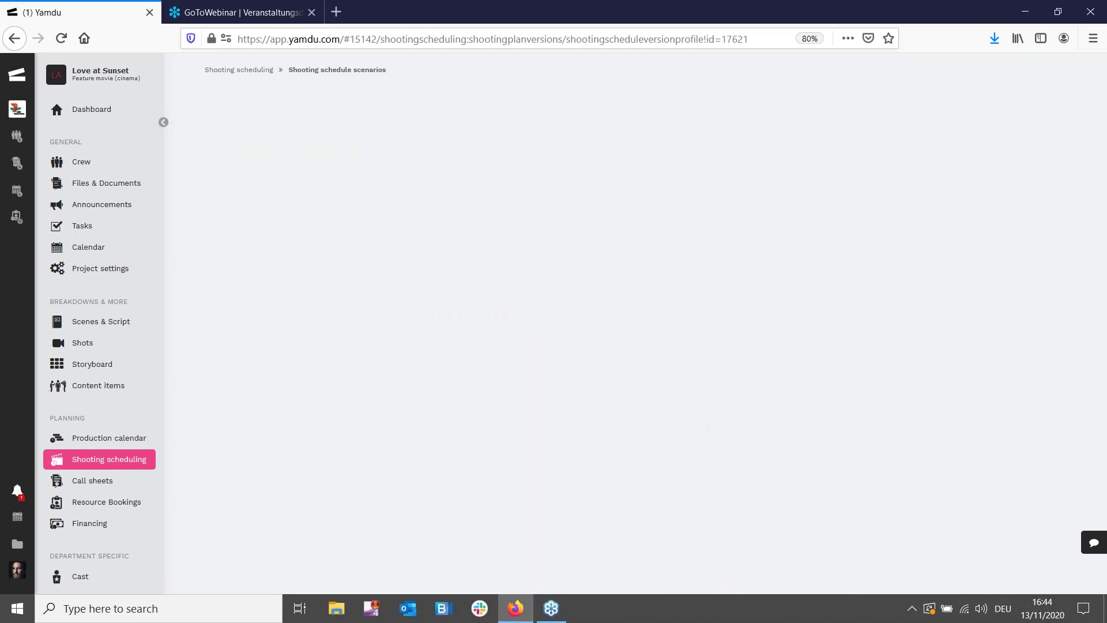
left_click(433, 106)
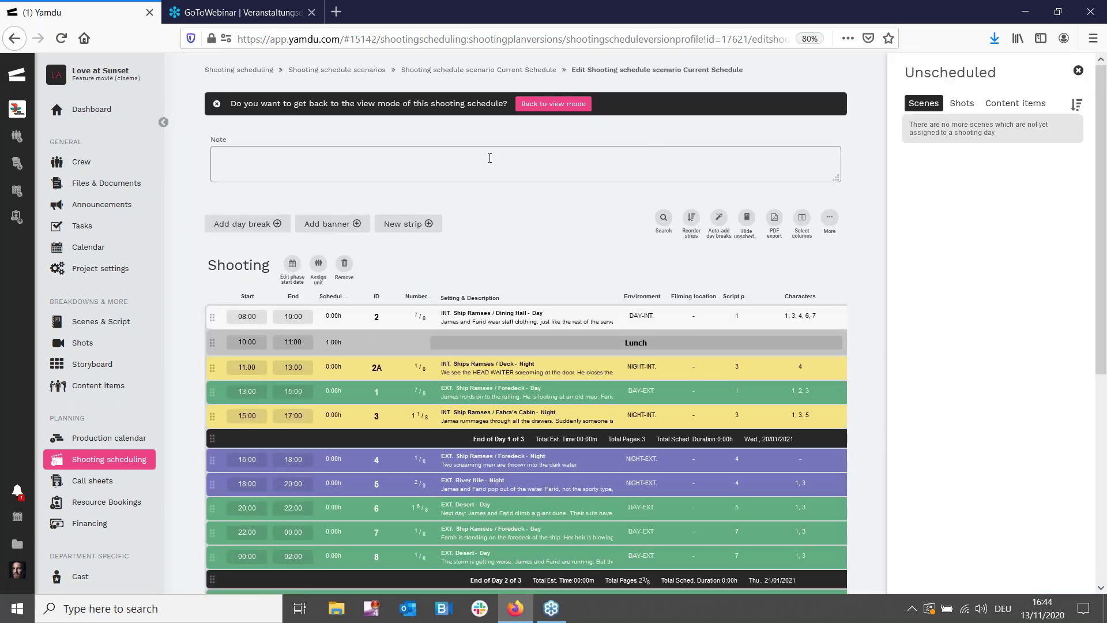
left_click(579, 107)
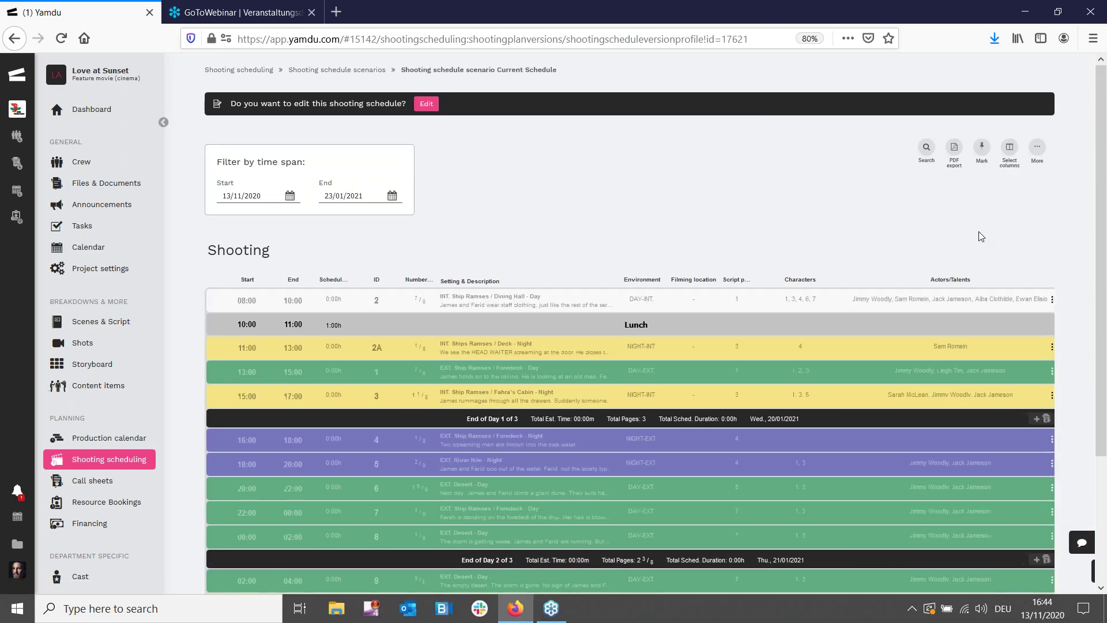
Create a call sheet for the first shooting day, 20/01/2021, with a 07:00 call, using the Shooting day template
scroll(992, 289, "down", 1)
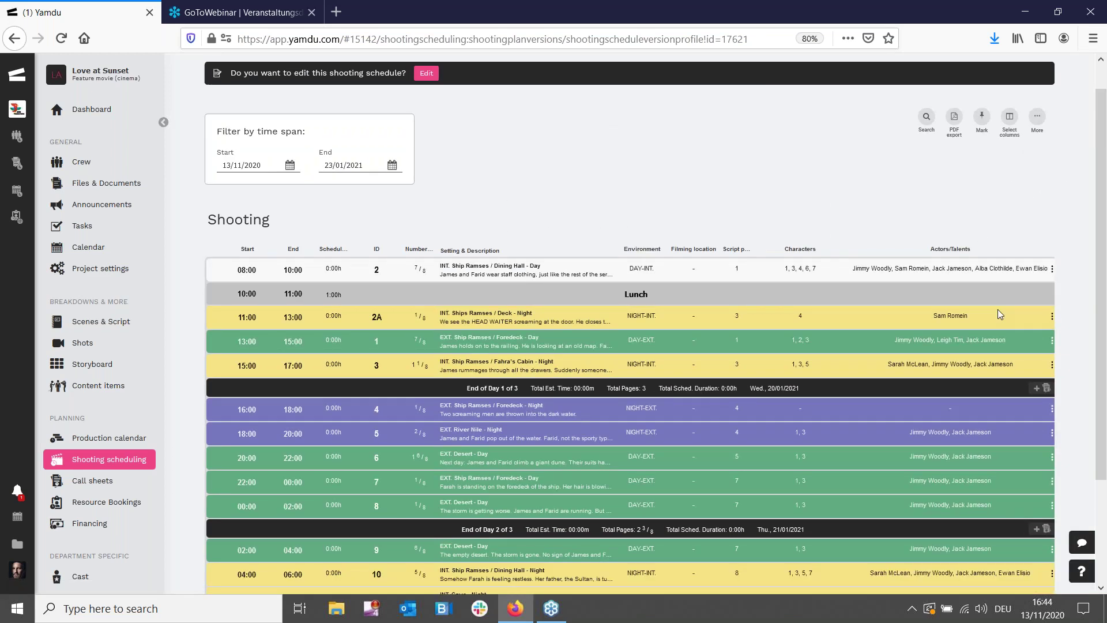
scroll(997, 313, "down", 3)
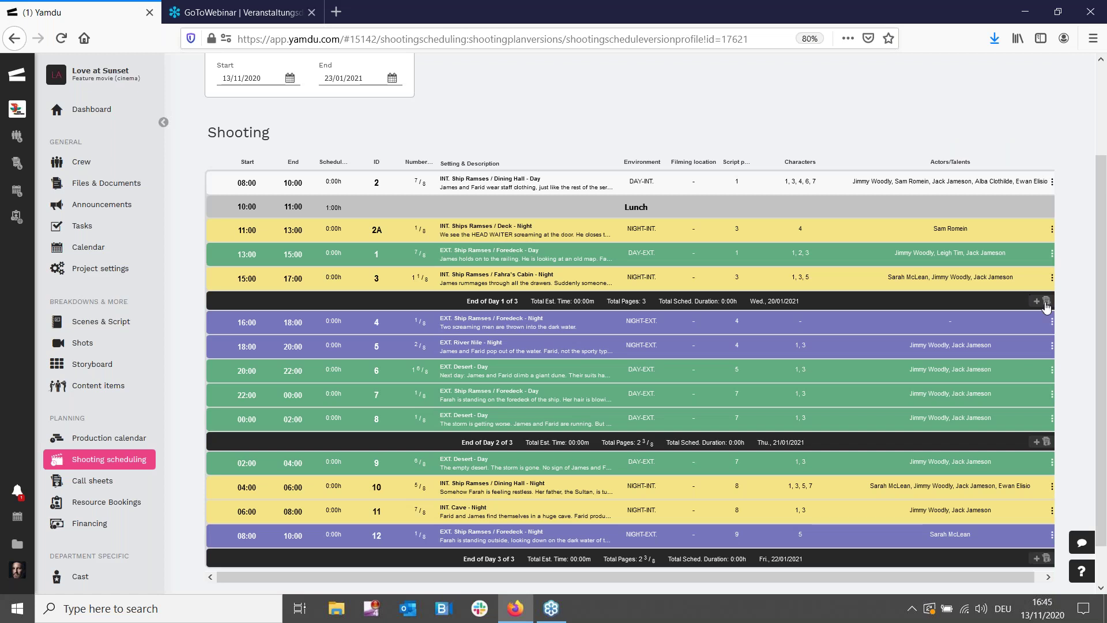
left_click(1046, 304)
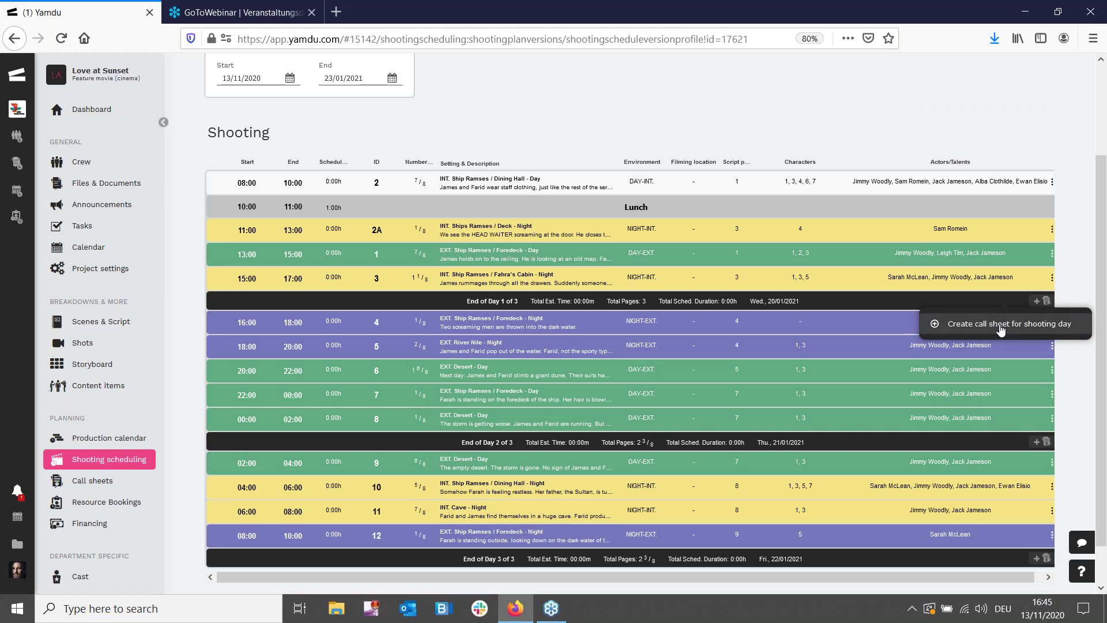
left_click(1001, 327)
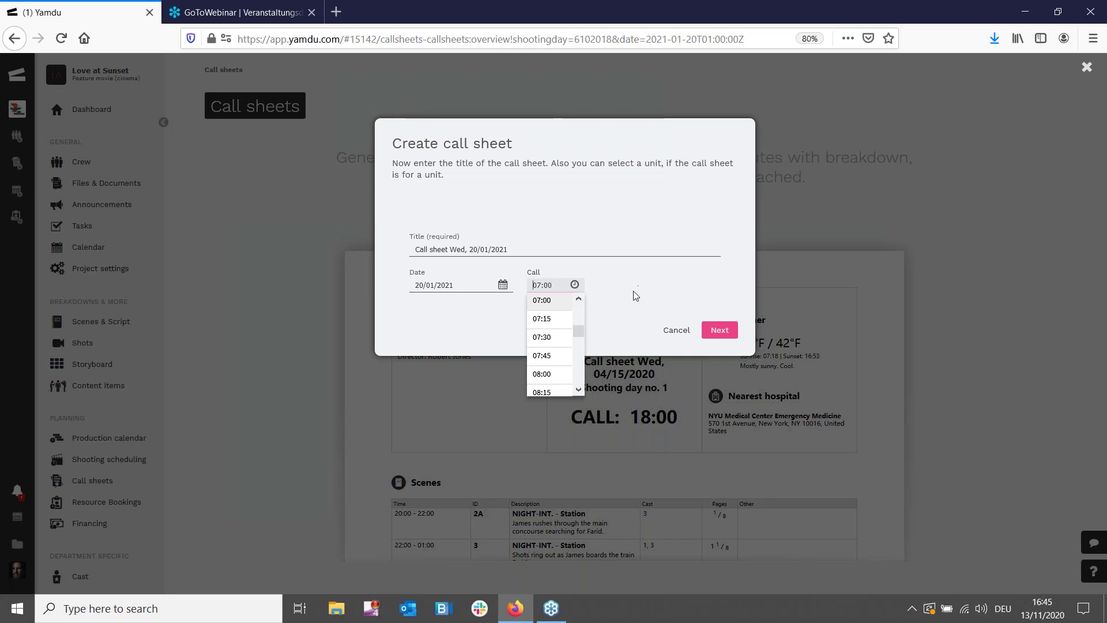
left_click(725, 339)
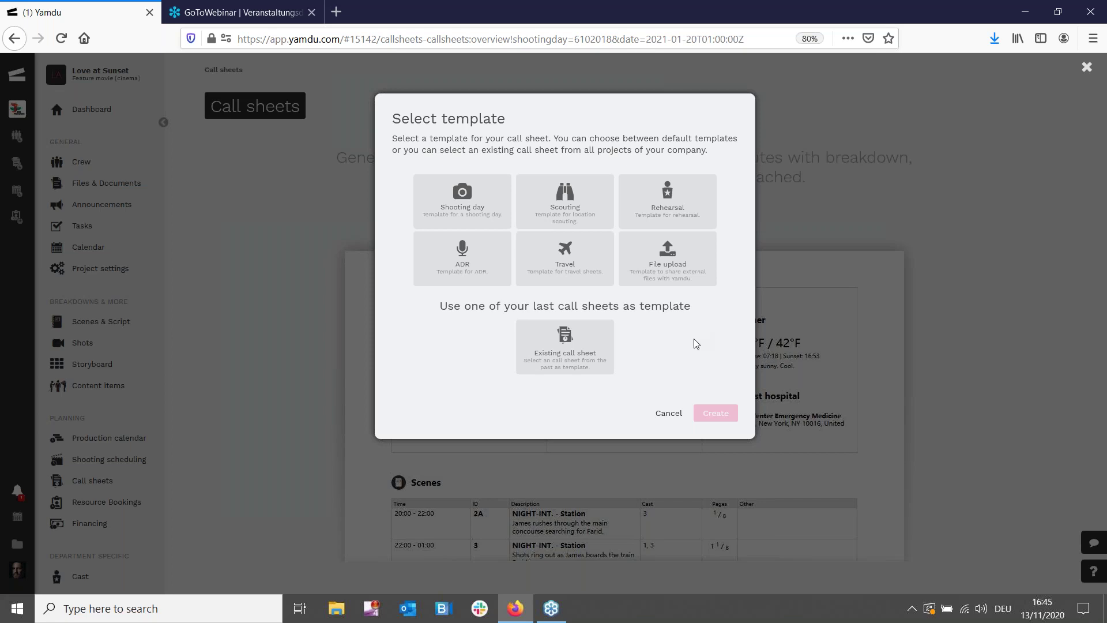
left_click(470, 196)
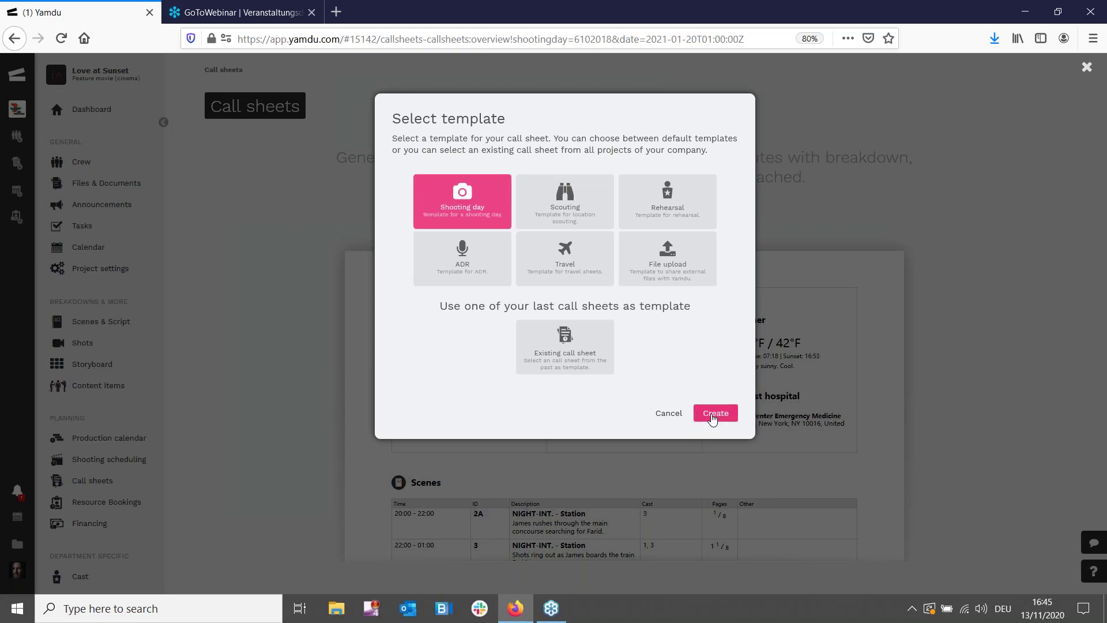
left_click(715, 413)
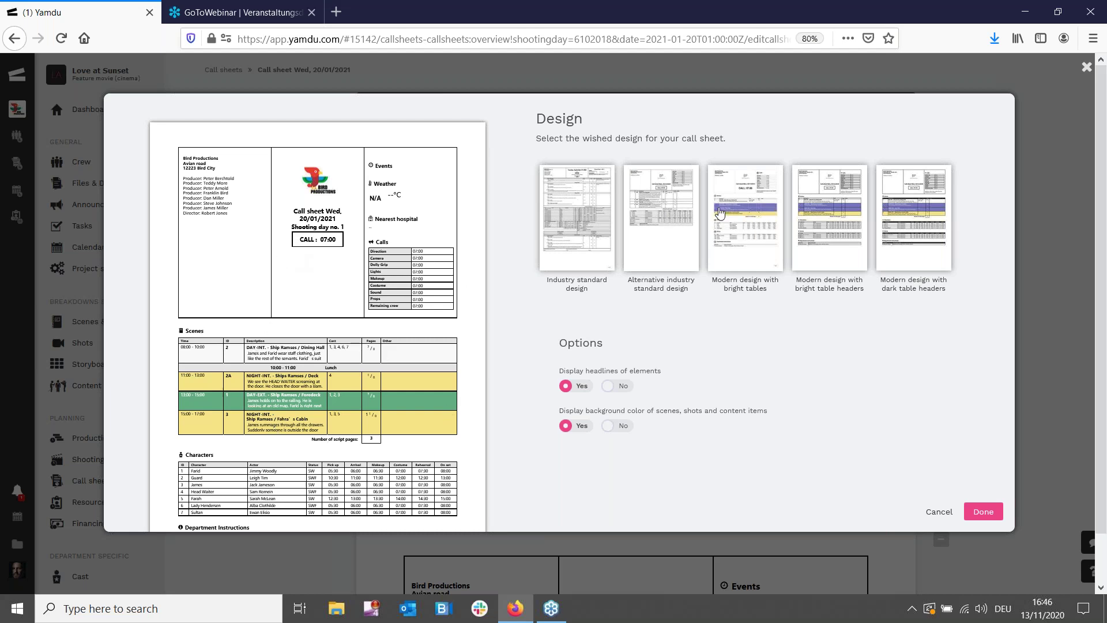
Preview the Industry standard design, and apply the Modern design with bright tables to the call sheet
left_click(563, 220)
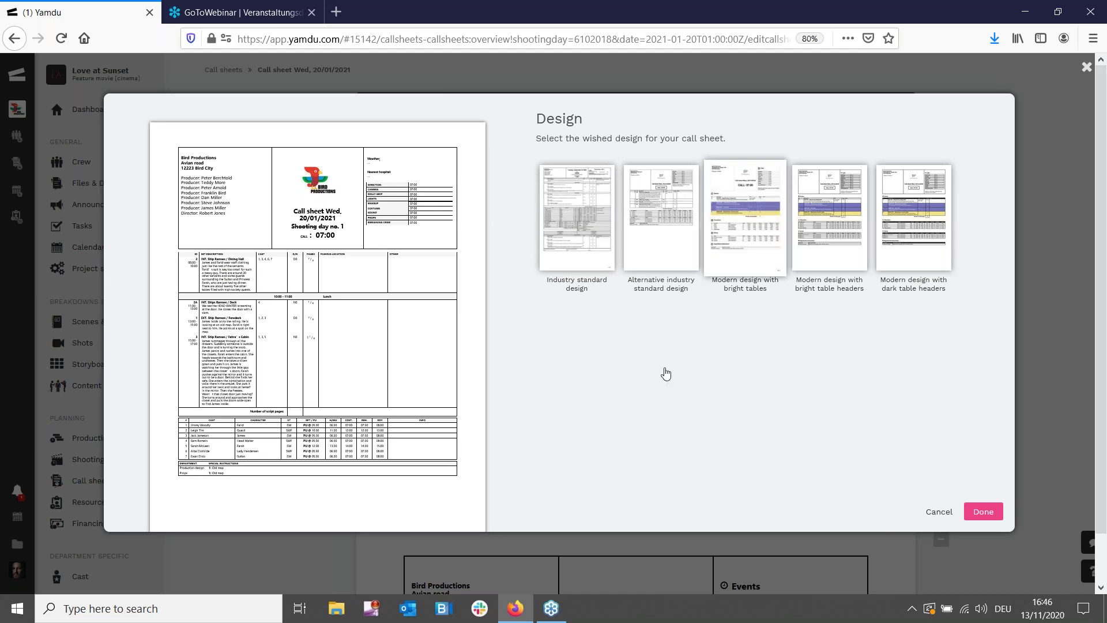
left_click(704, 271)
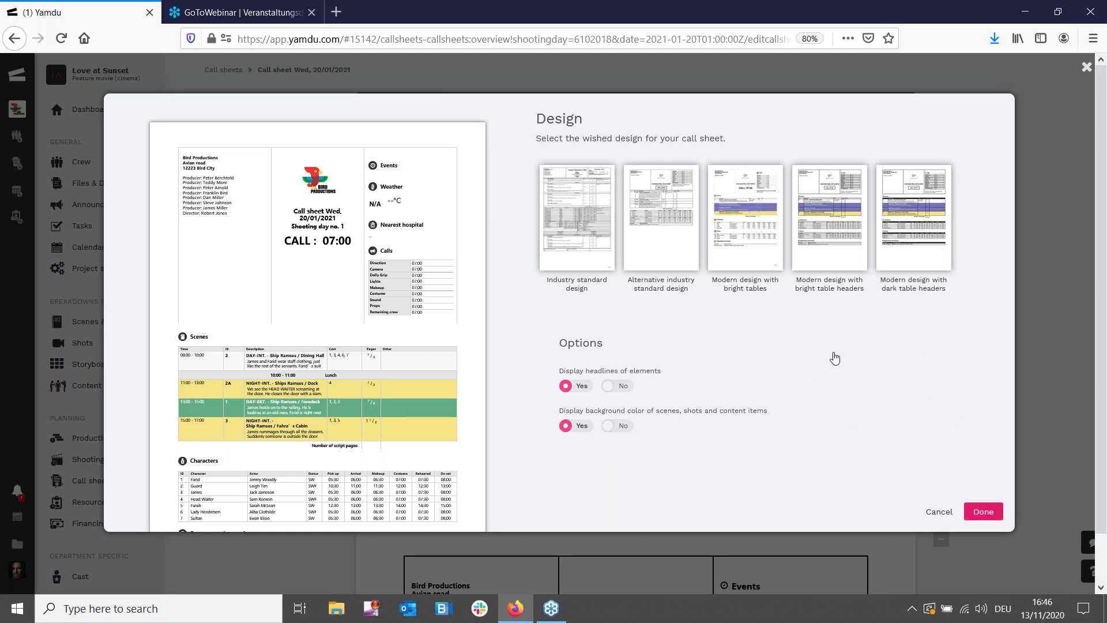
left_click(983, 512)
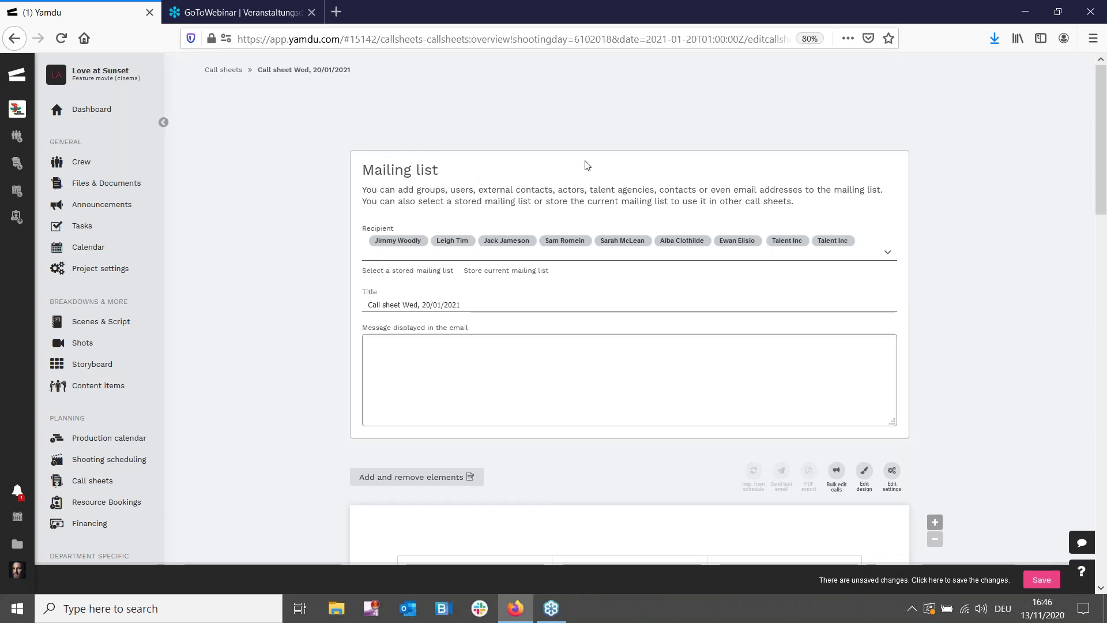
Review the call sheet's mailing list, header, department calls, scenes and characters in the chosen design
scroll(668, 162, "down", 5)
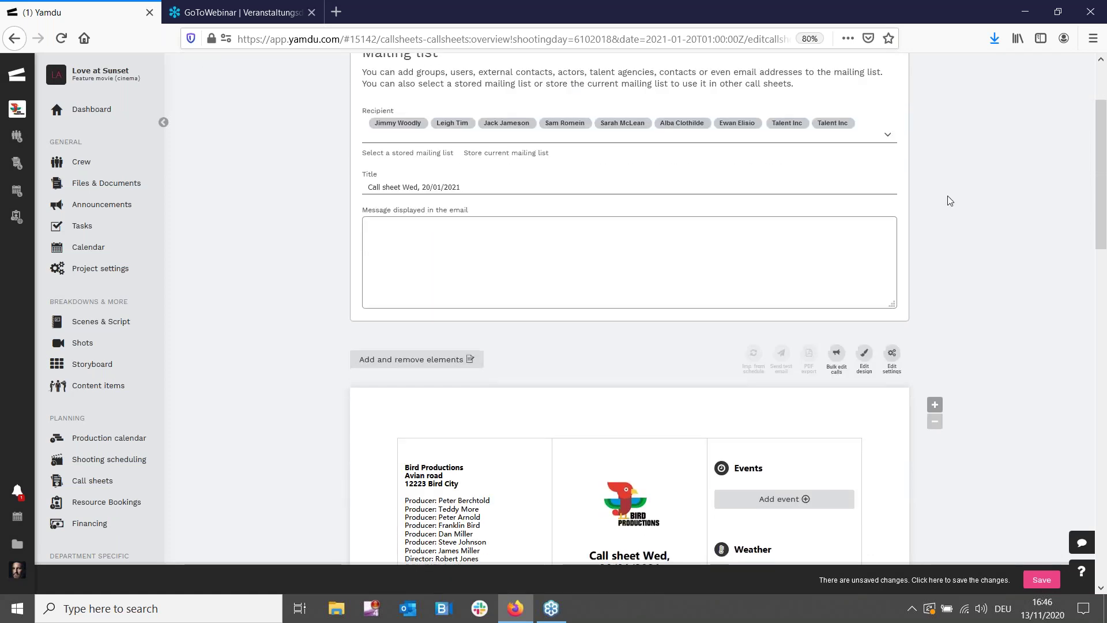
scroll(974, 191, "down", 2)
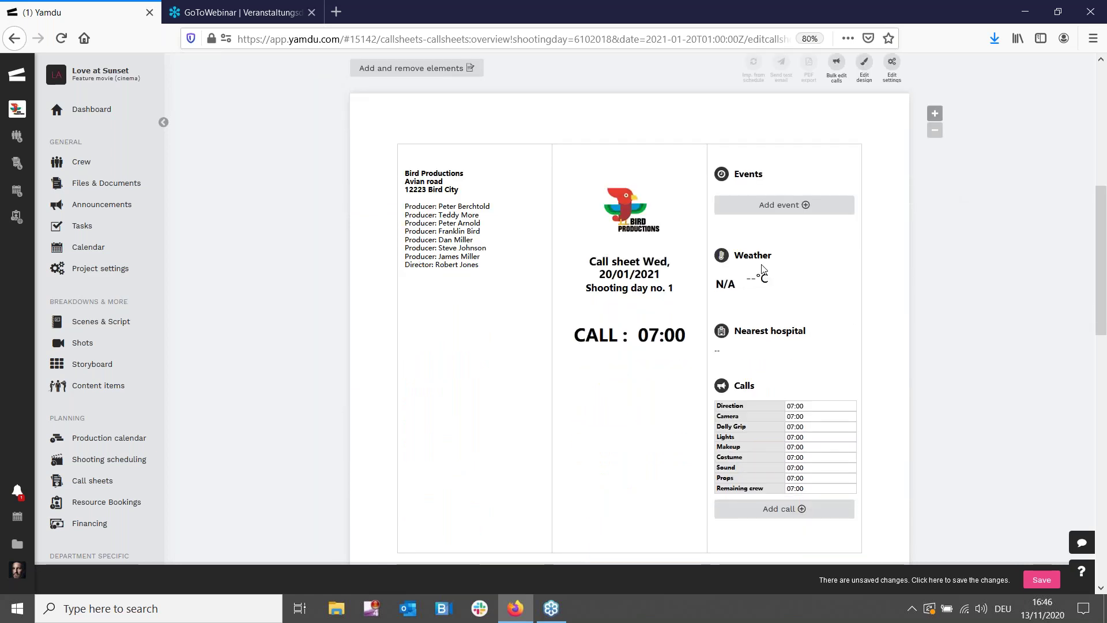
left_click(610, 273)
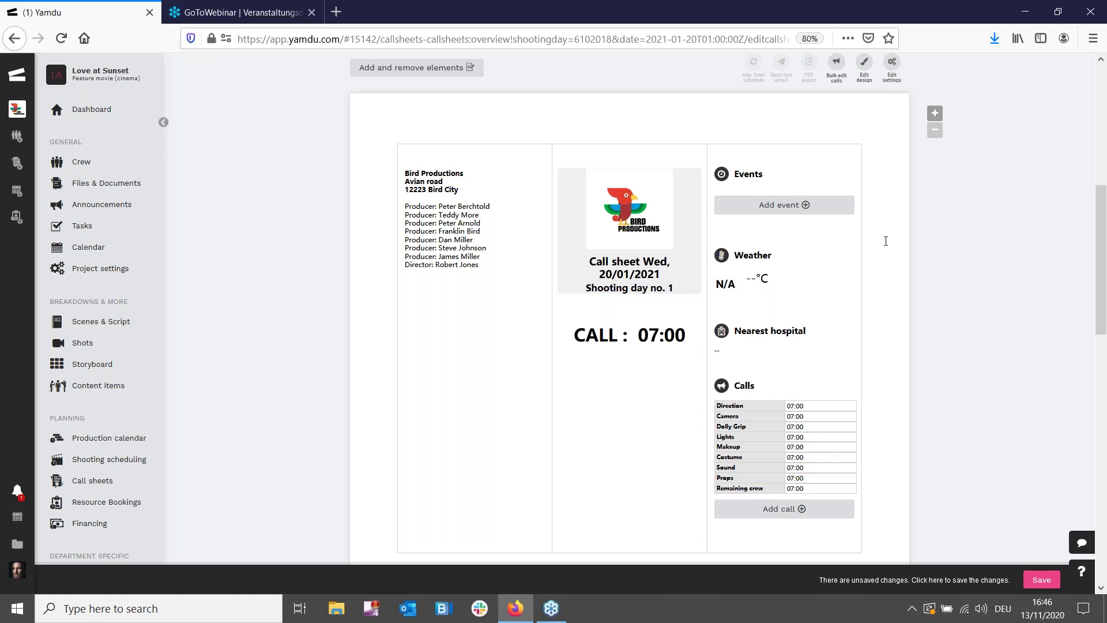
scroll(886, 241, "down", 2)
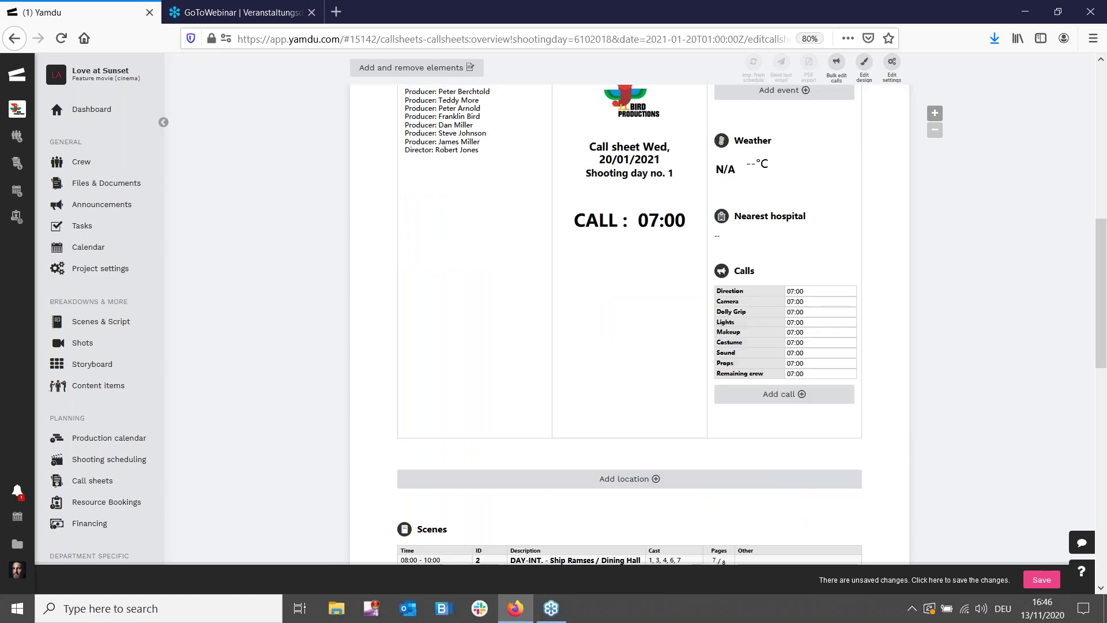
scroll(636, 301, "down", 3)
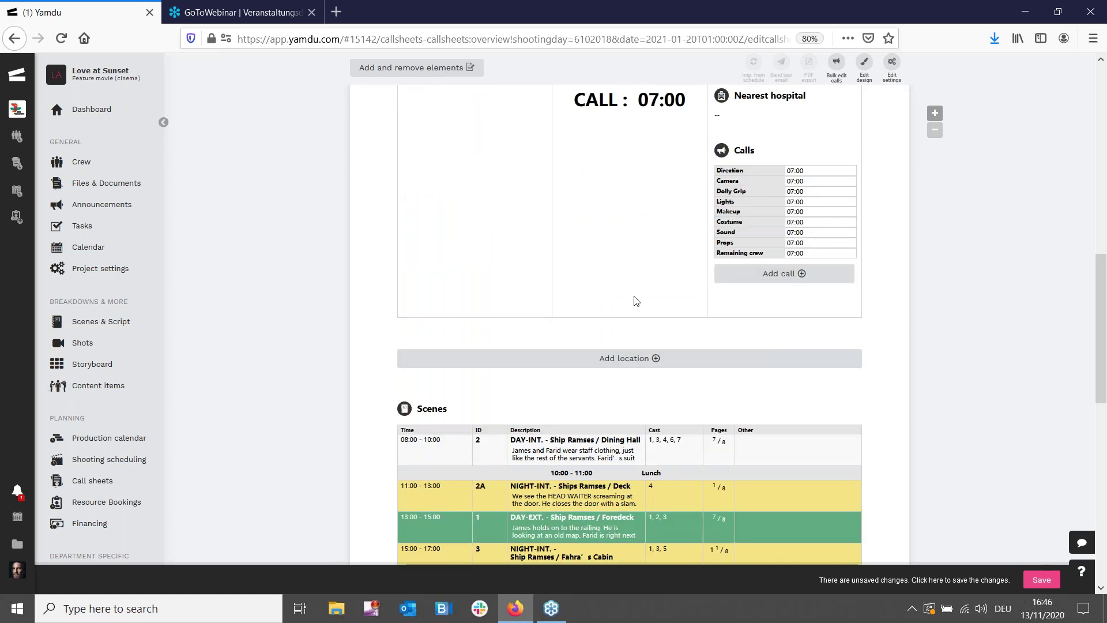
scroll(636, 301, "down", 9)
scroll(554, 274, "up", 3)
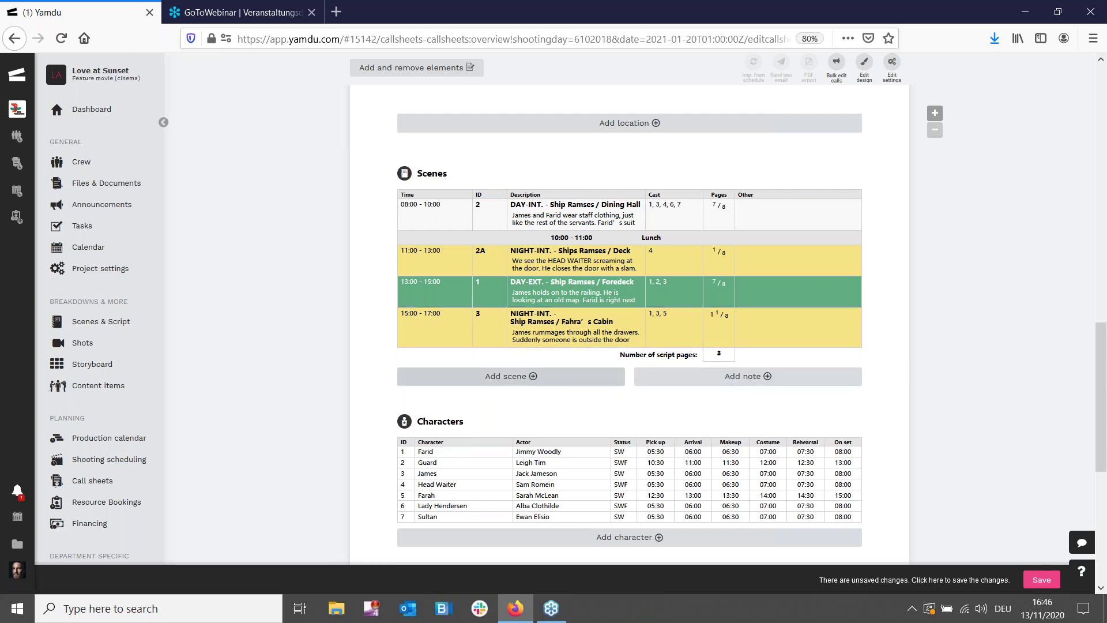
Remove the rehearsal time for the character Farid in the Characters table
scroll(640, 264, "down", 3)
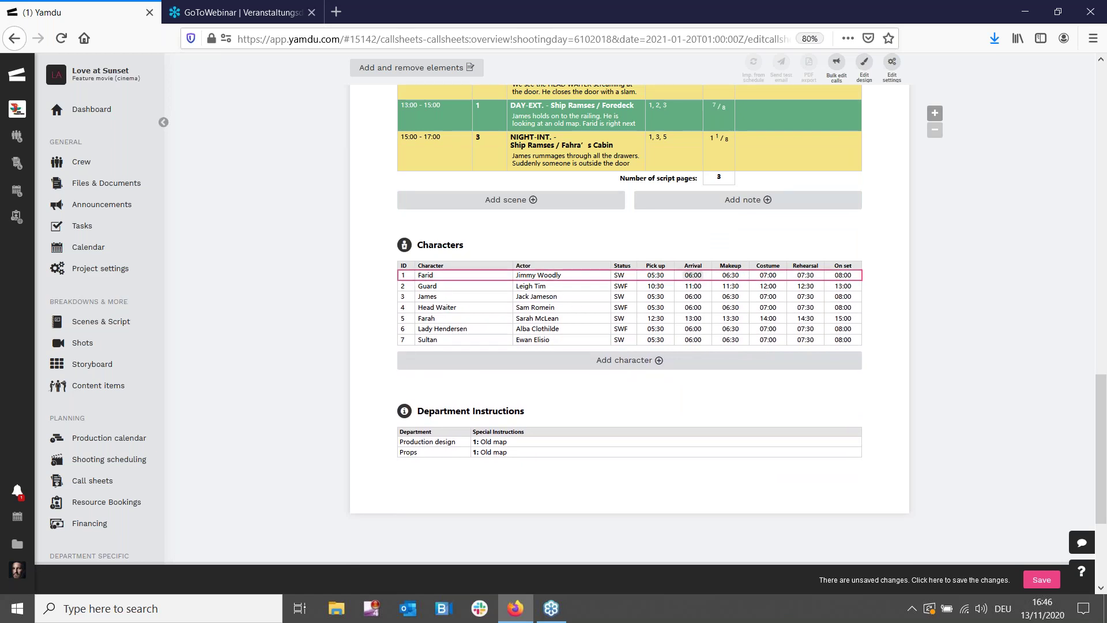
left_click(804, 275)
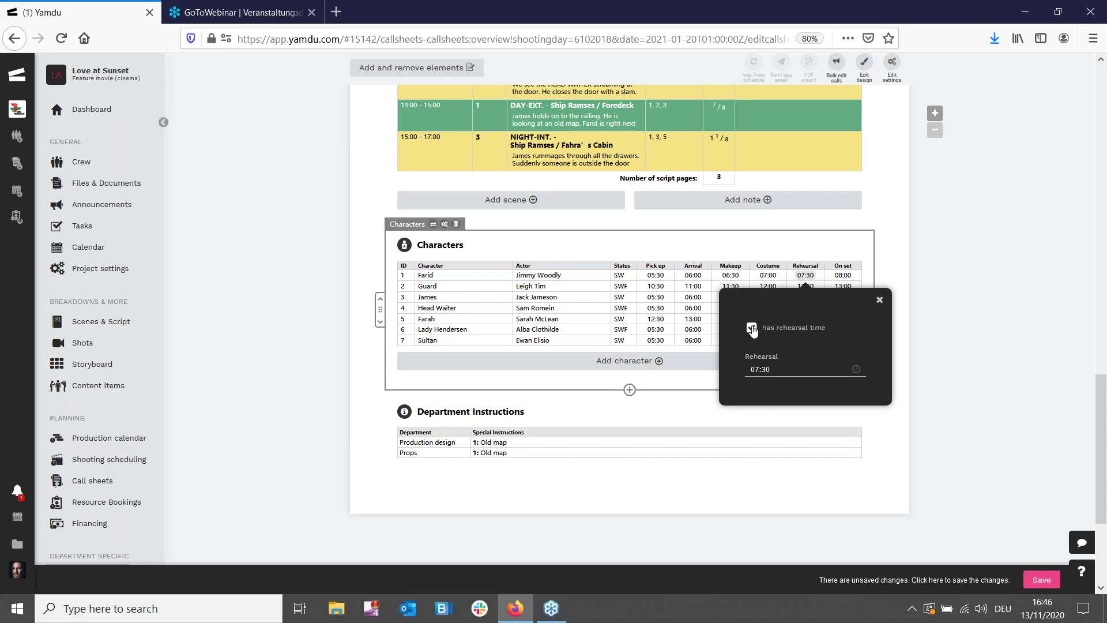
left_click(751, 328)
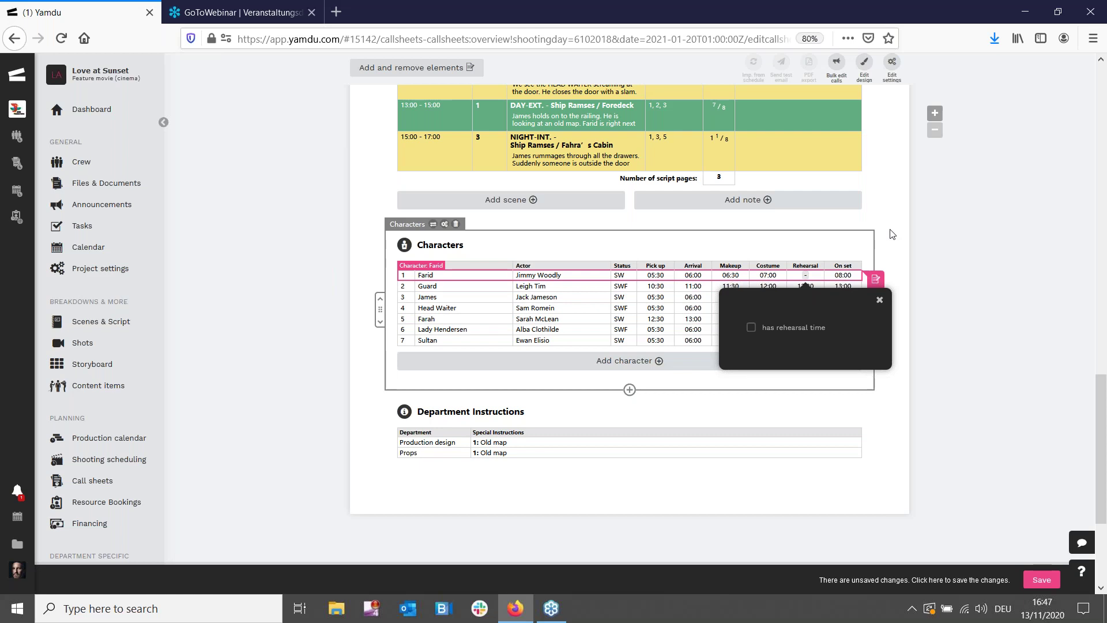
left_click(880, 301)
Move the Calls element out of the three-column header to a full-width position directly below it
scroll(568, 338, "down", 1)
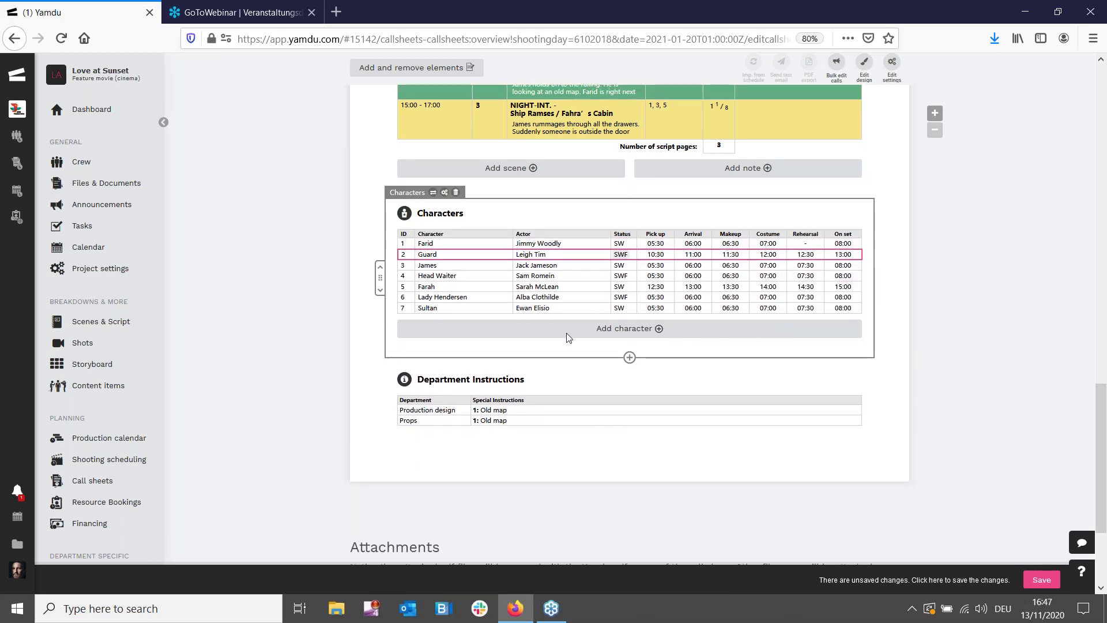
scroll(568, 337, "down", 2)
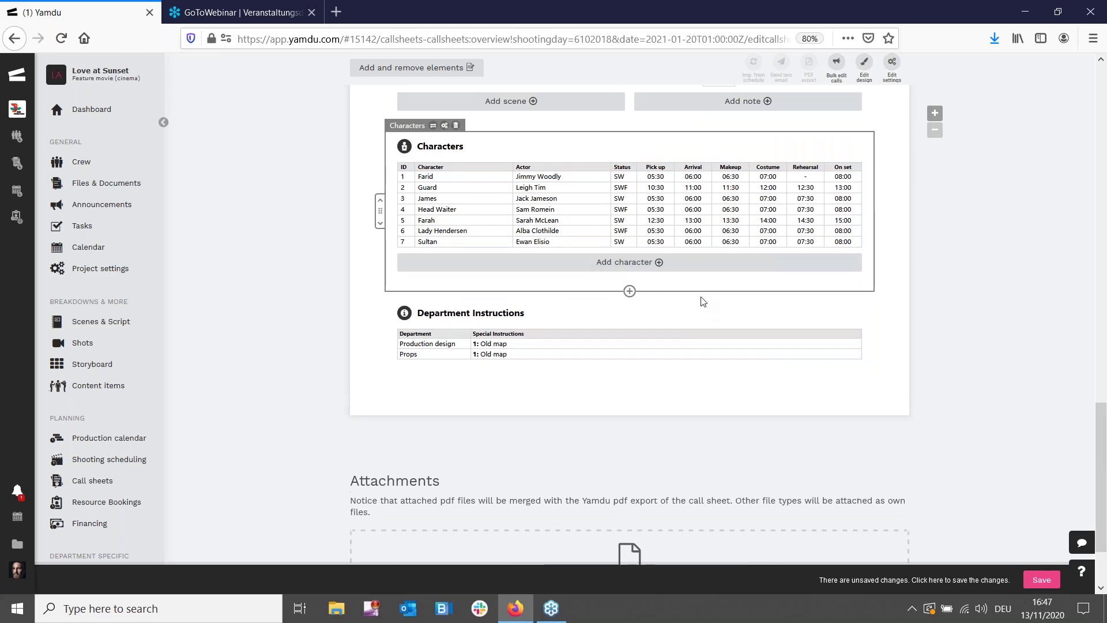
scroll(700, 299, "up", 15)
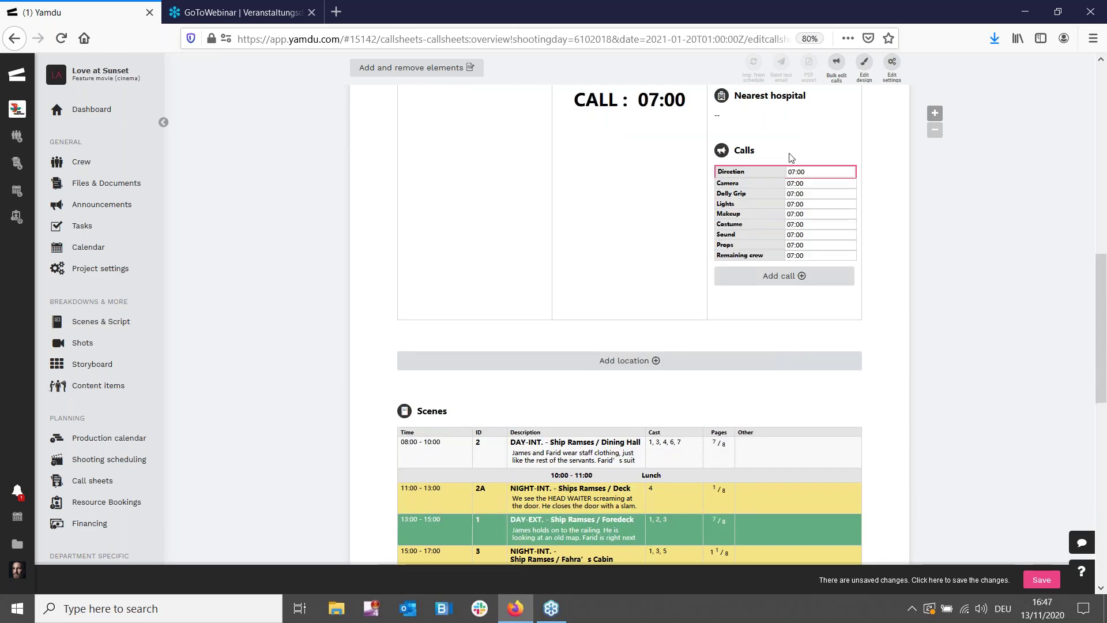
left_click(763, 155)
scroll(803, 182, "up", 3)
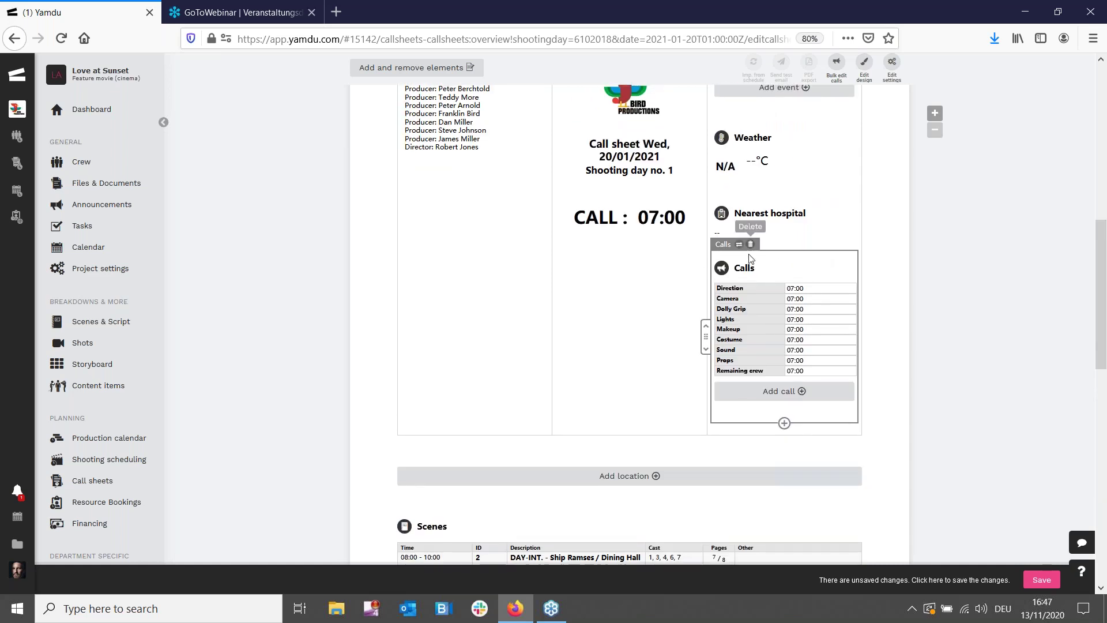
left_click_drag(704, 334, 521, 320)
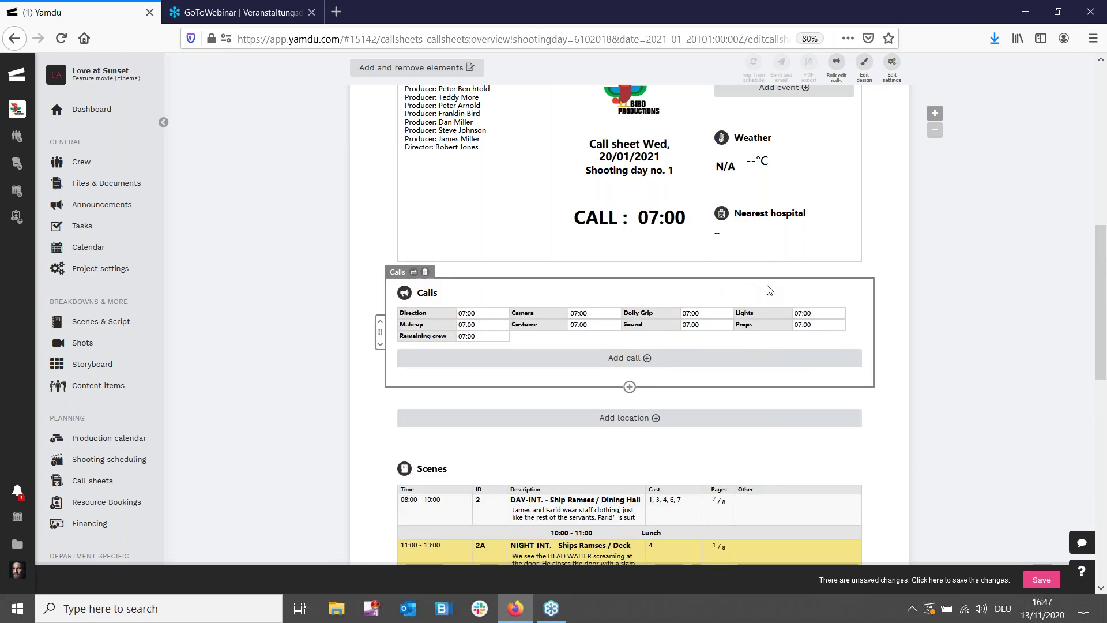
Add ARRI Studios as the call sheet's location and check the weather and nearest hospital entries
scroll(769, 289, "down", 3)
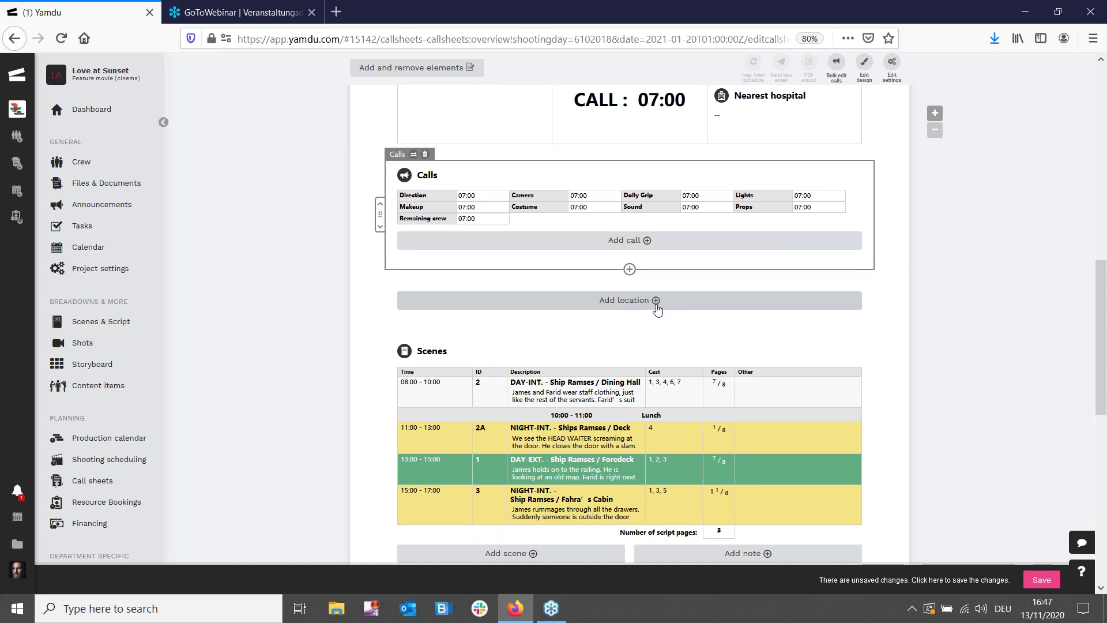
left_click(657, 309)
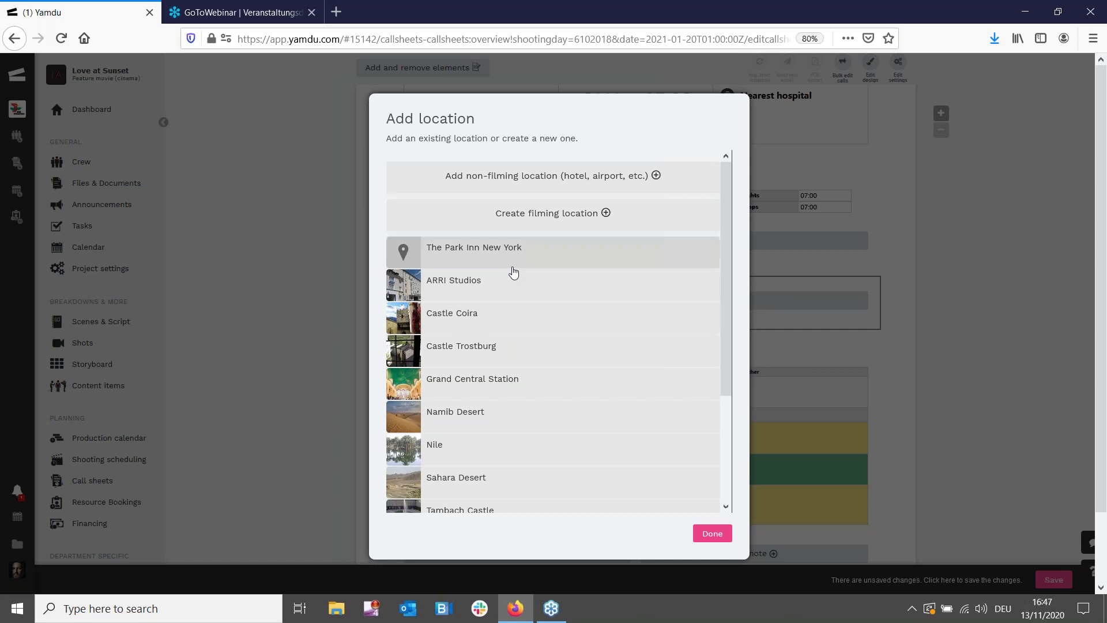
left_click(461, 284)
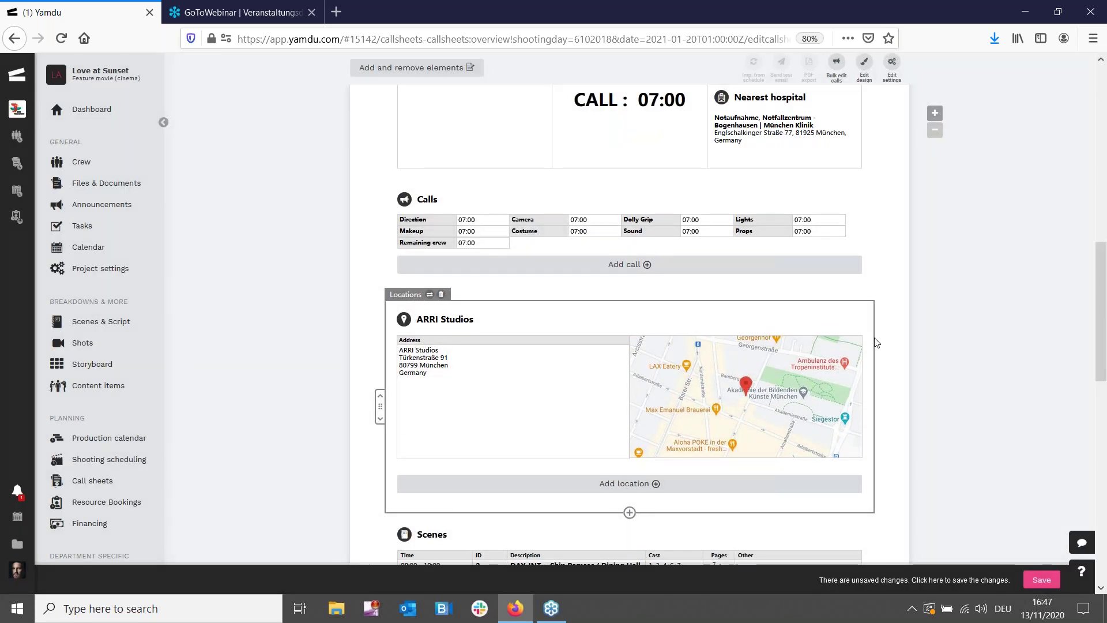
scroll(815, 410, "up", 4)
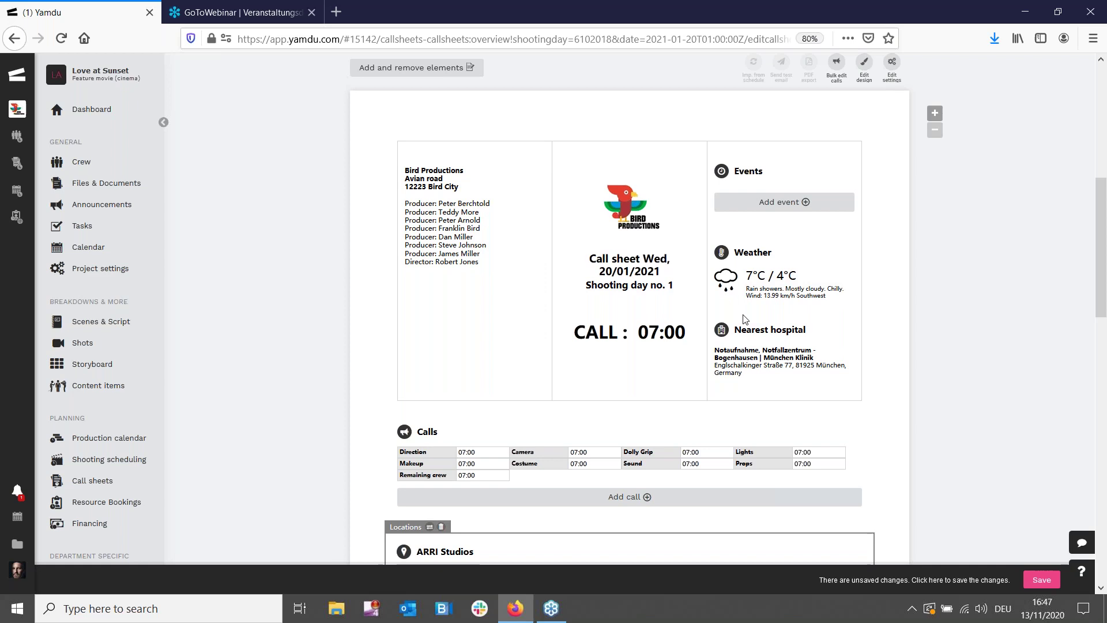
Add a Crew list with calls element between the Locations and Scenes sections
scroll(744, 319, "down", 9)
left_click(629, 219)
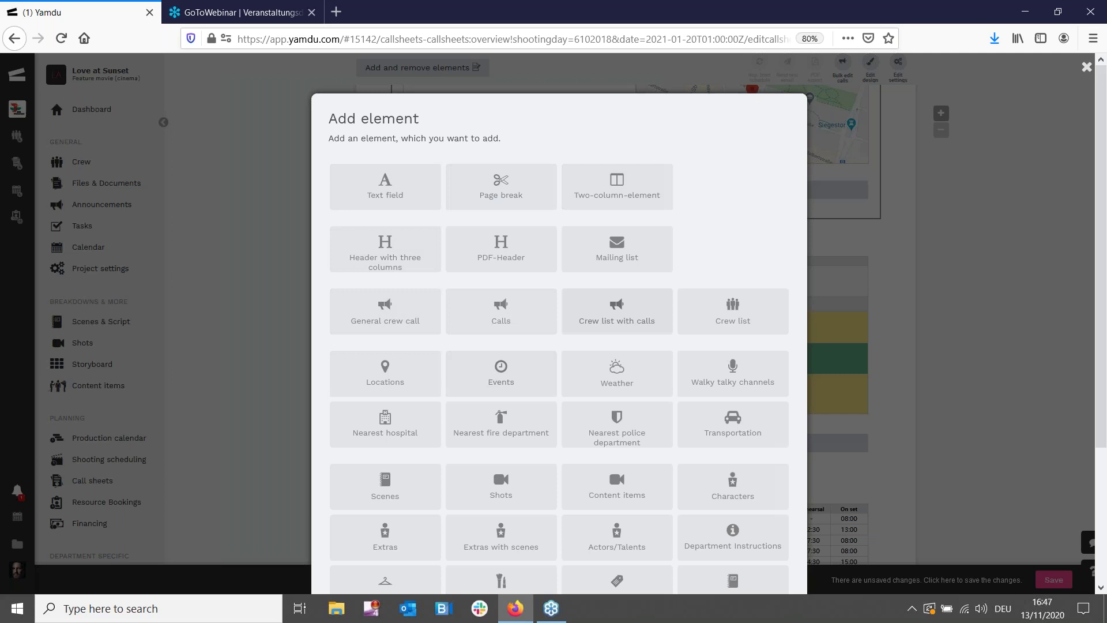
scroll(689, 326, "down", 3)
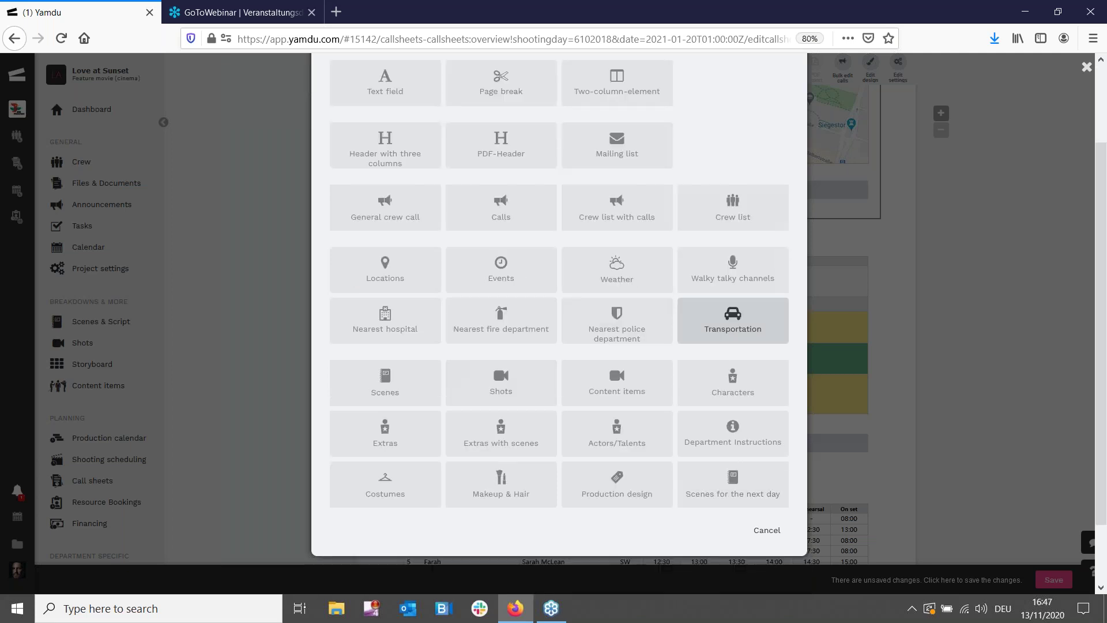
left_click(656, 212)
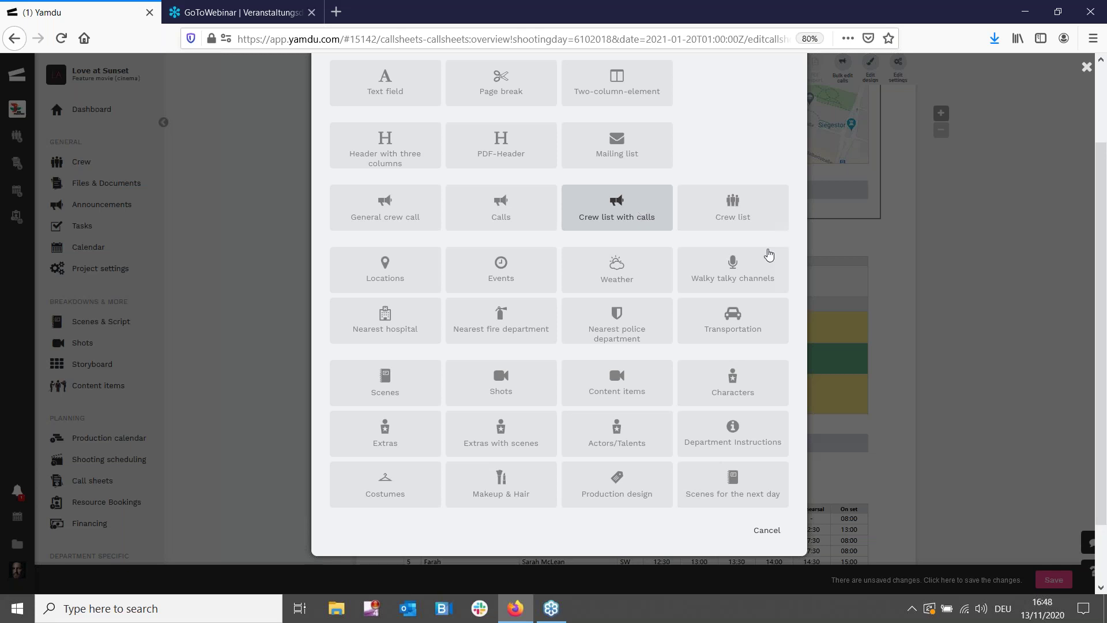
scroll(769, 254, "up", 3)
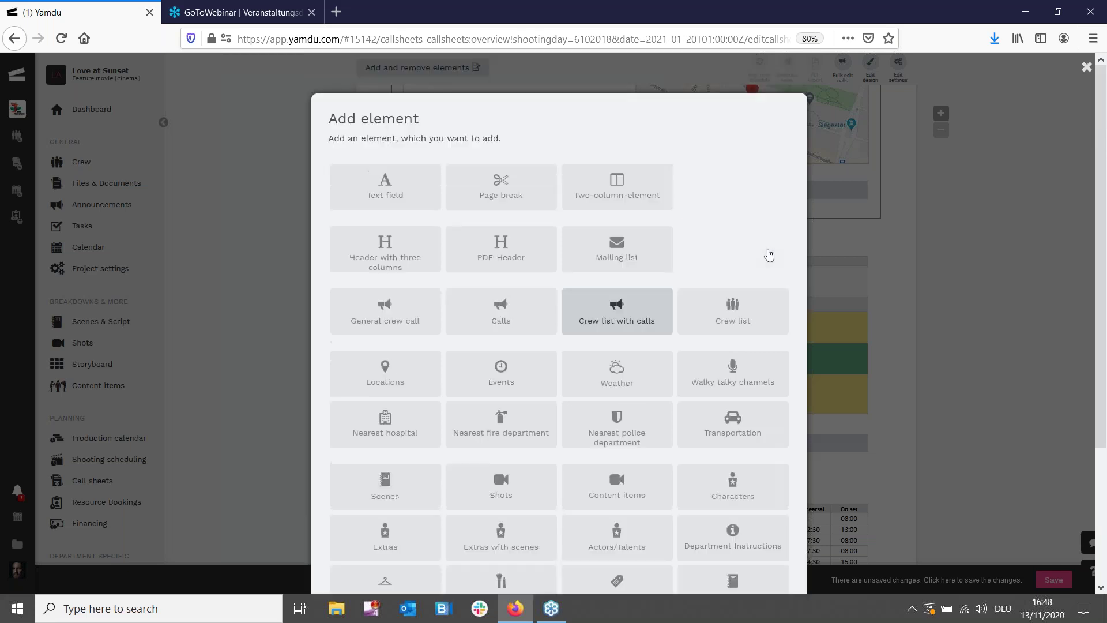
left_click(618, 311)
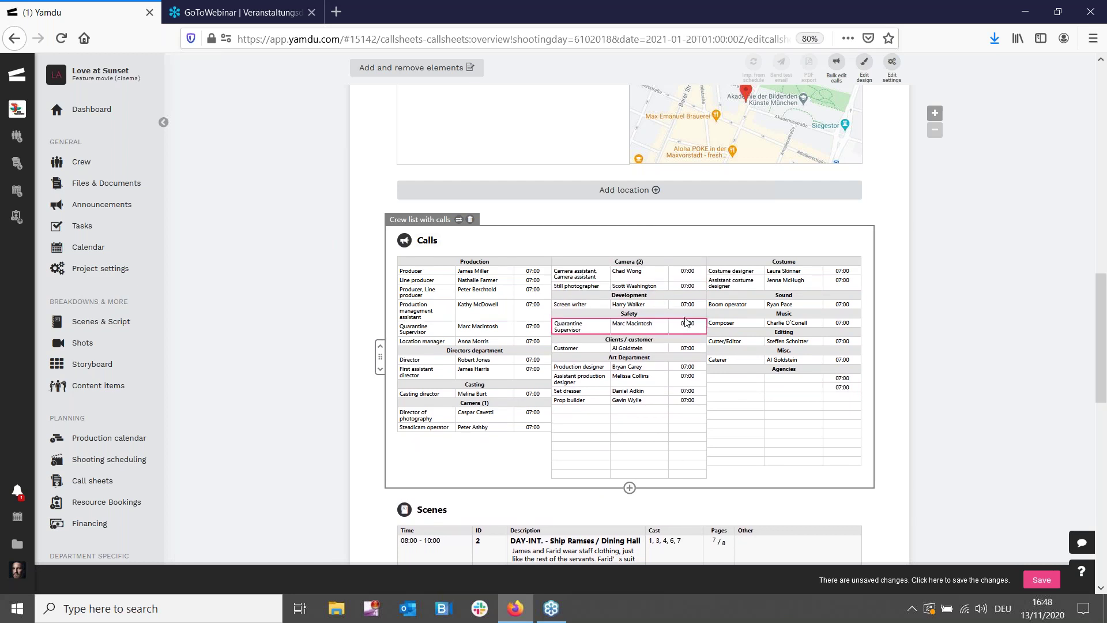
Convert the crew list with calls to a text field and insert a column after the Screen writer cell's column
left_click(458, 221)
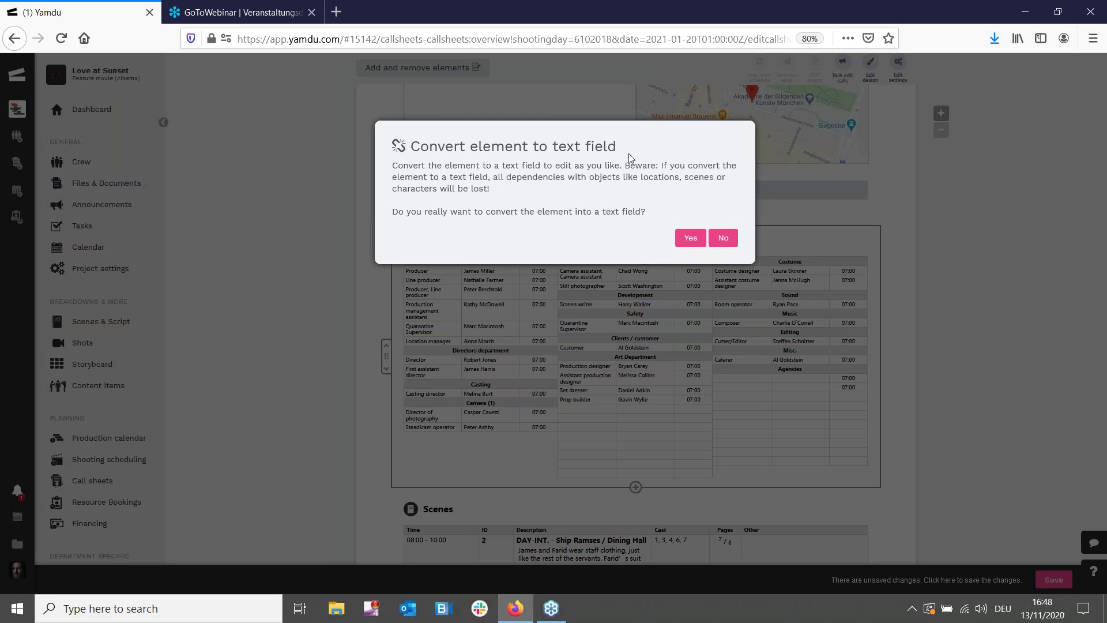
left_click(689, 238)
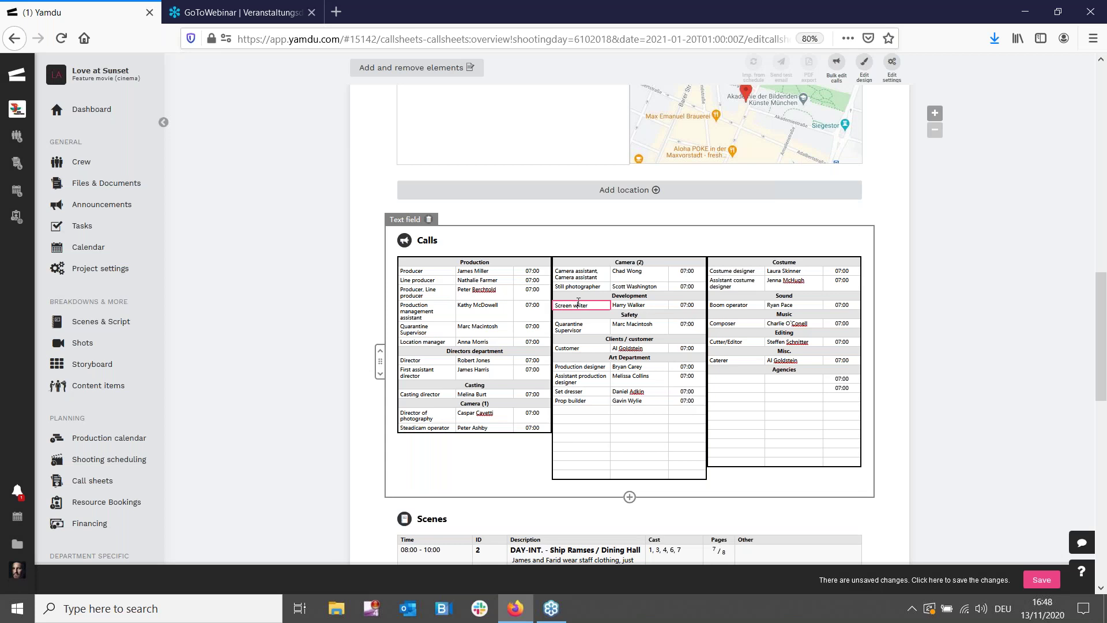
left_click(579, 303)
left_click(607, 226)
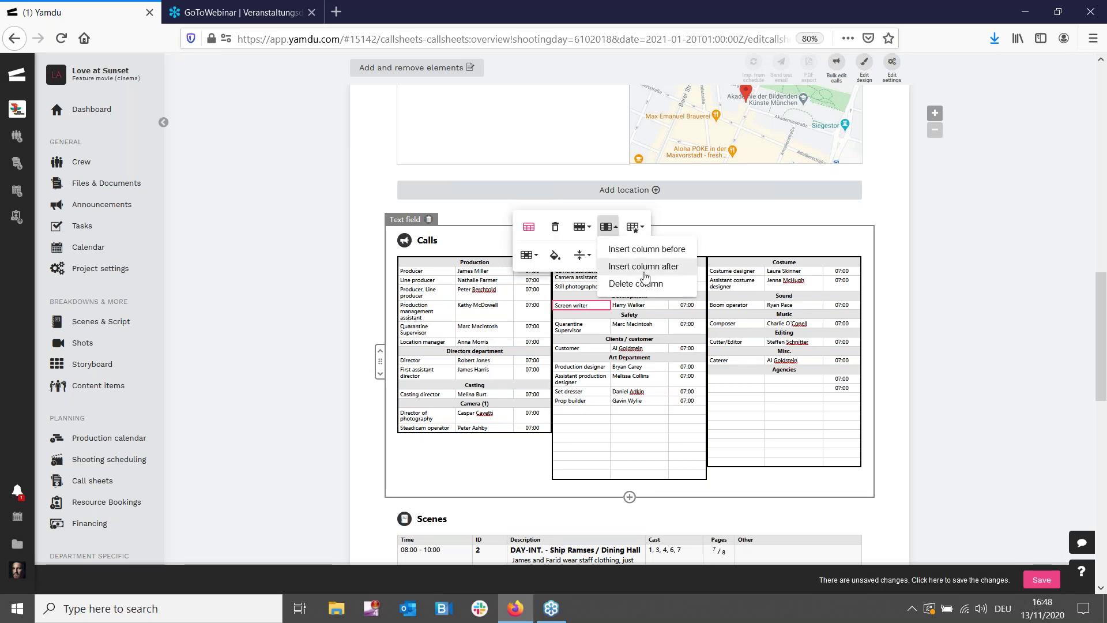
left_click(643, 268)
left_click(580, 249)
left_click(577, 259)
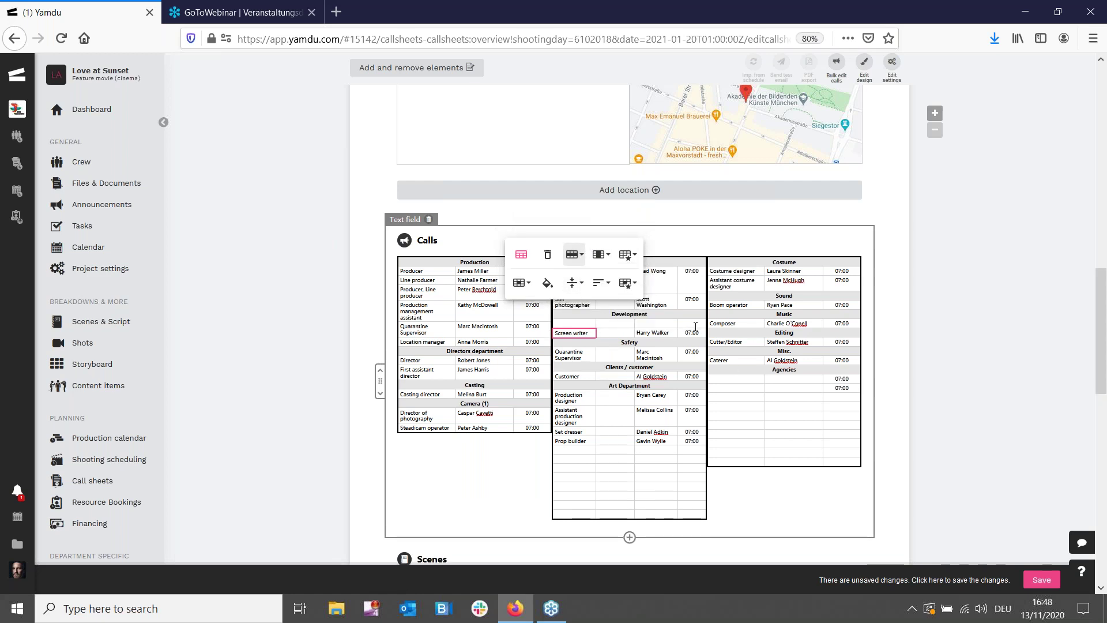
Fill the Screen writer cell in the crew calls table with orange and finish editing the table
left_click(548, 282)
left_click(537, 242)
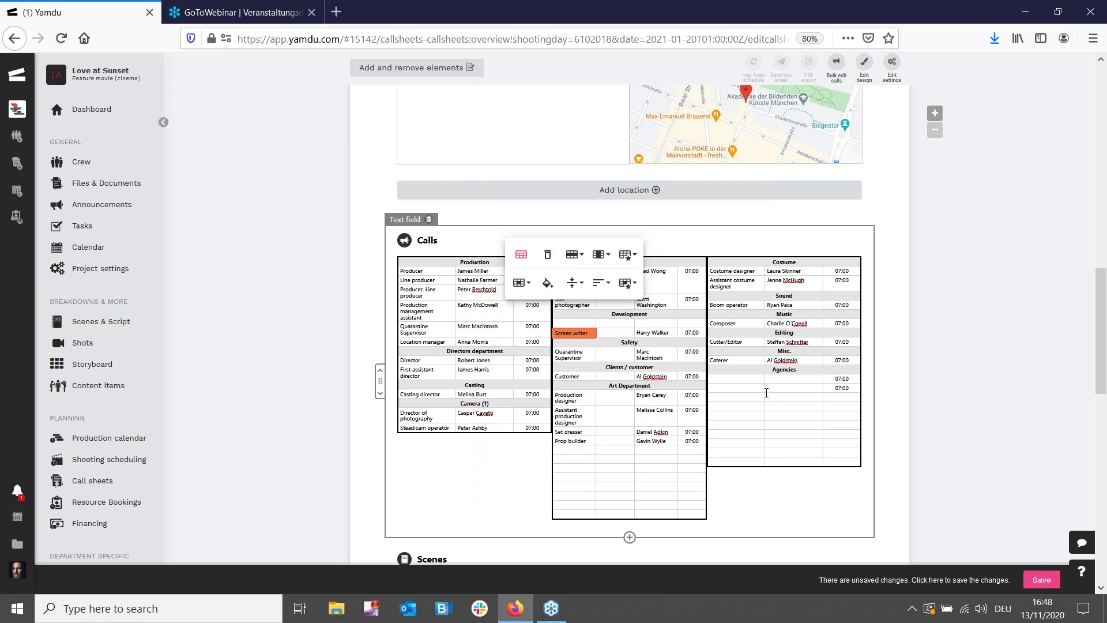
left_click(724, 409)
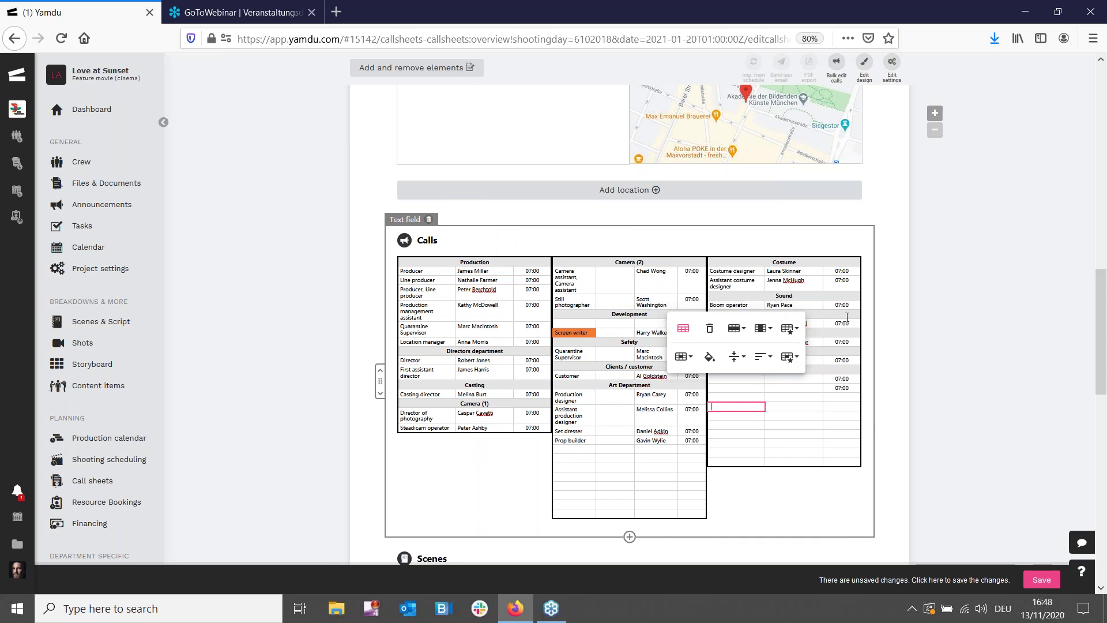
left_click(959, 206)
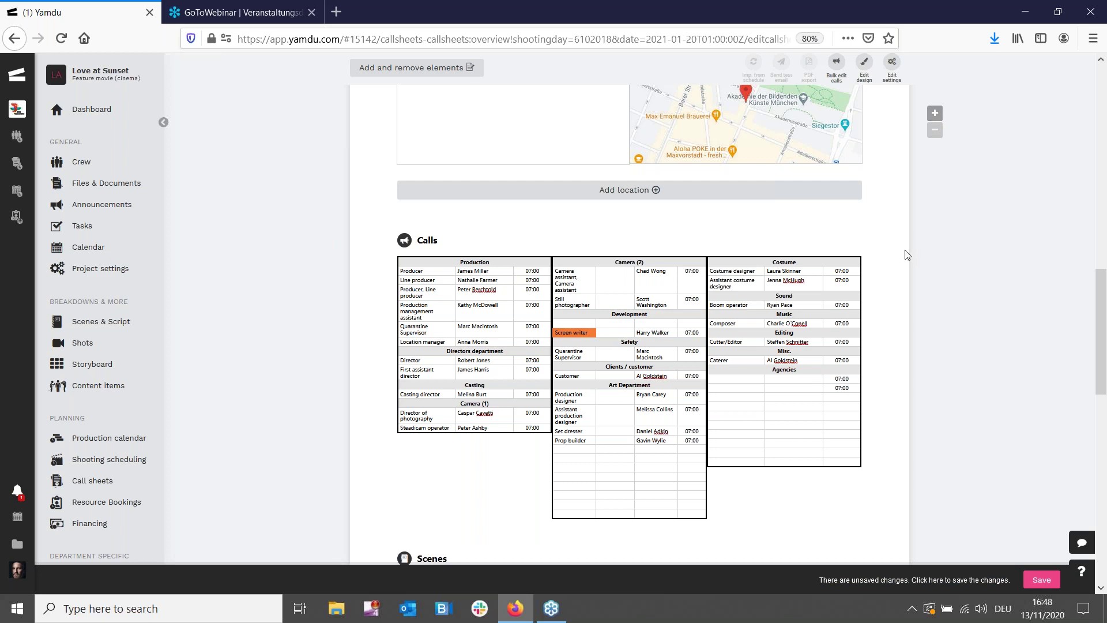
Review the scenes, characters and department instructions below the edited crew calls table
scroll(907, 255, "down", 8)
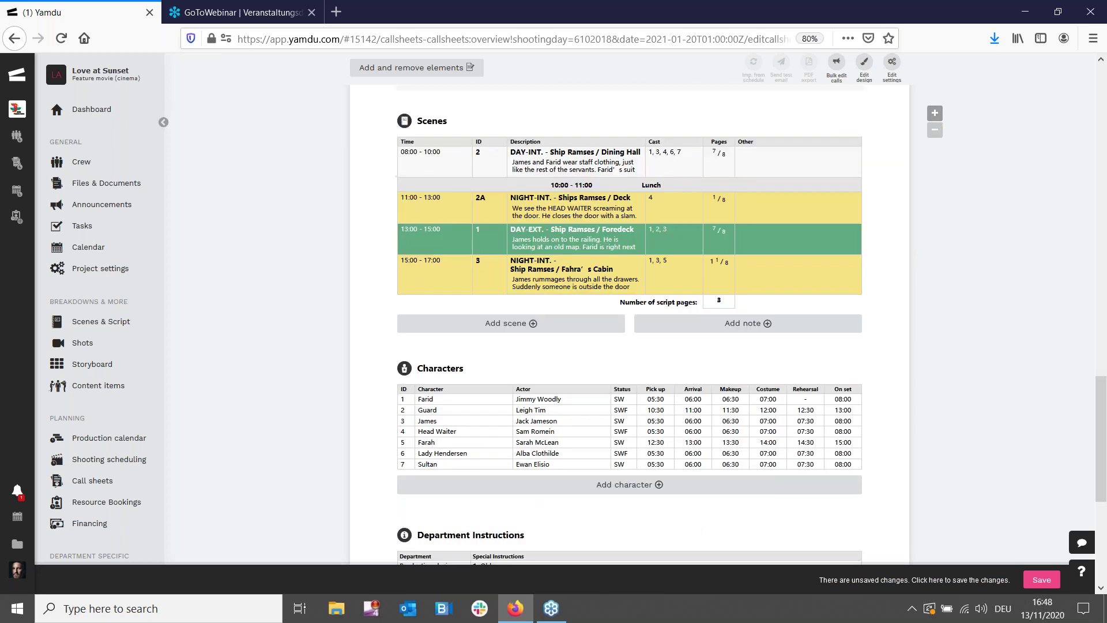
scroll(751, 351, "down", 3)
scroll(751, 350, "up", 8)
scroll(759, 341, "down", 3)
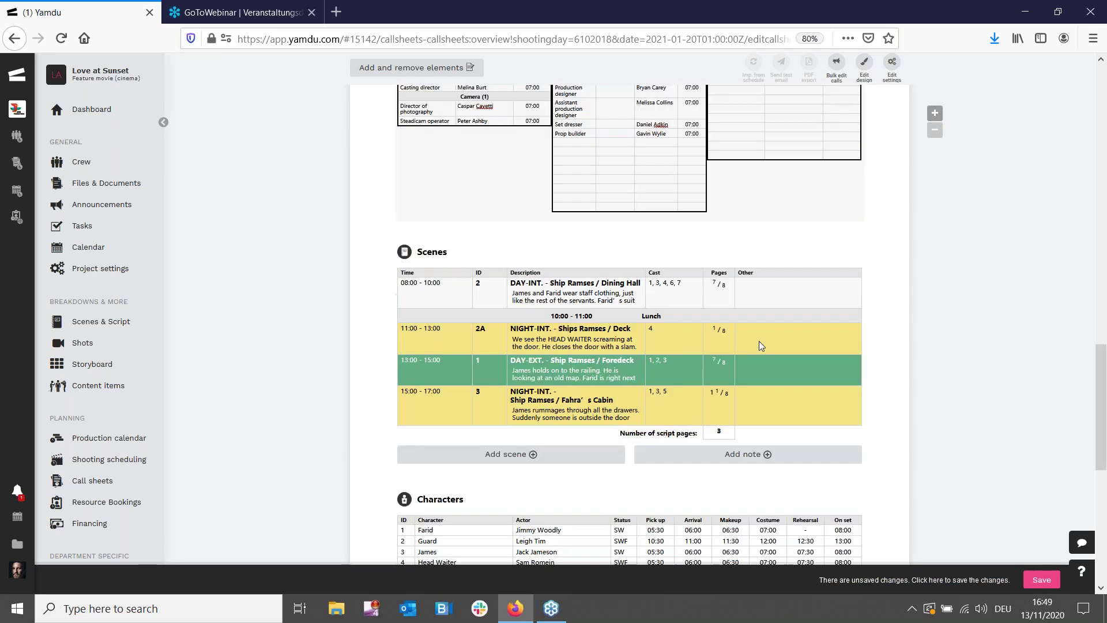
View the bulk edit options for the call times and dismiss them without changing anything
scroll(758, 341, "down", 8)
scroll(794, 399, "up", 3)
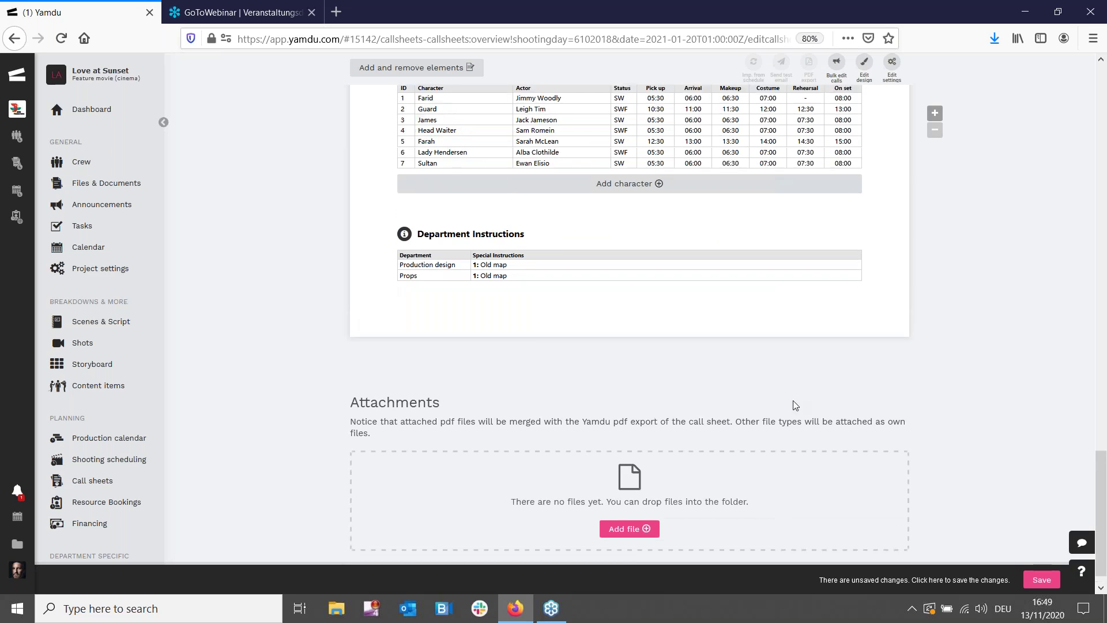
scroll(798, 396, "up", 15)
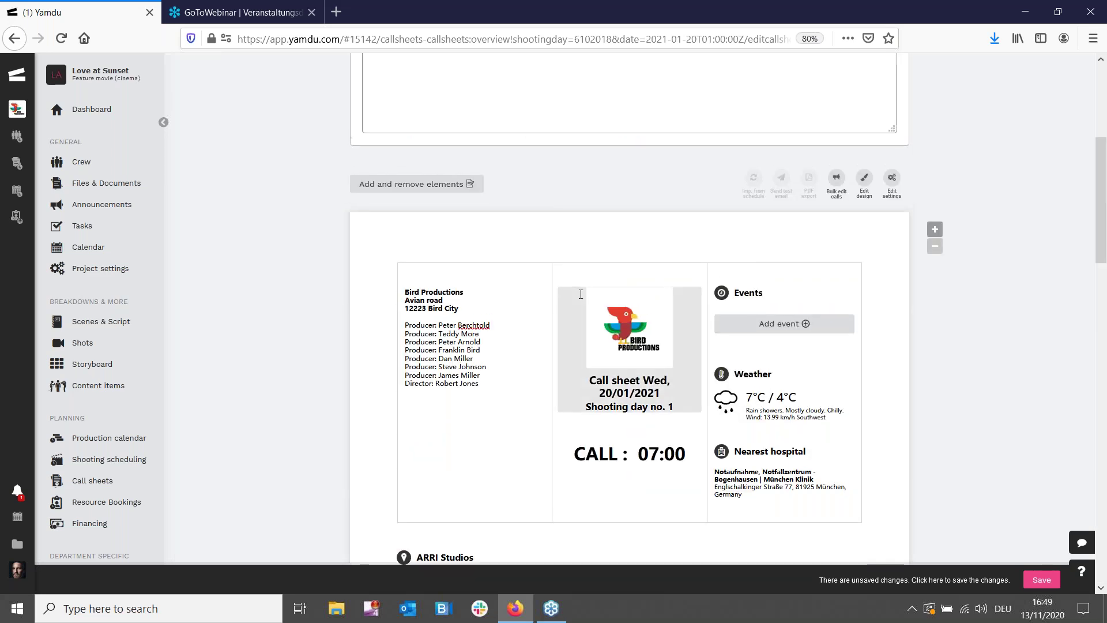
scroll(859, 320, "down", 4)
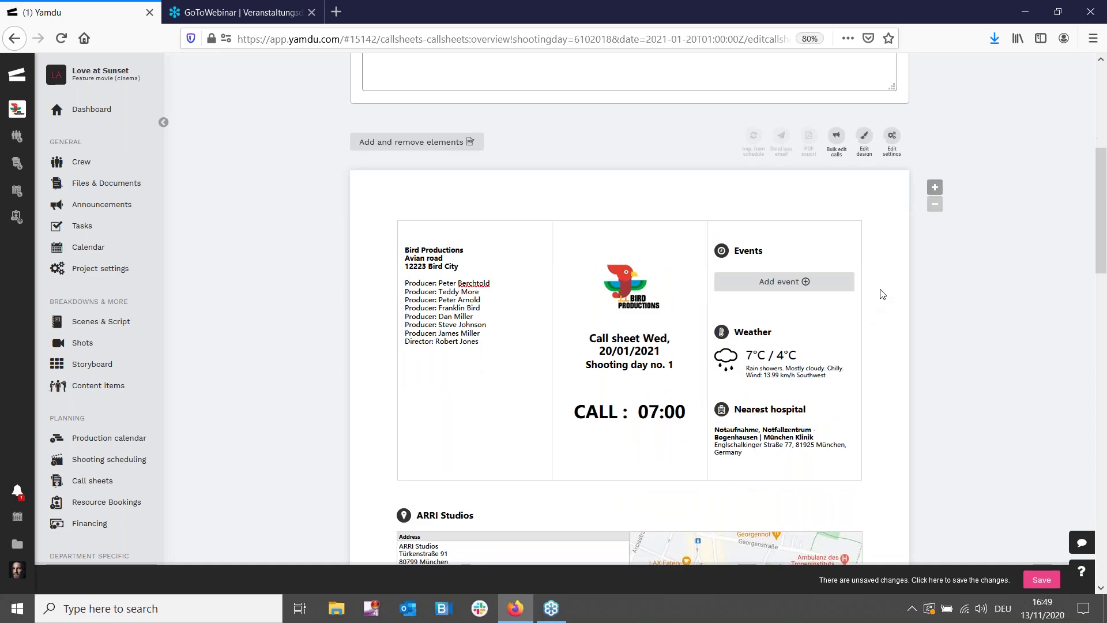
scroll(841, 314, "up", 4)
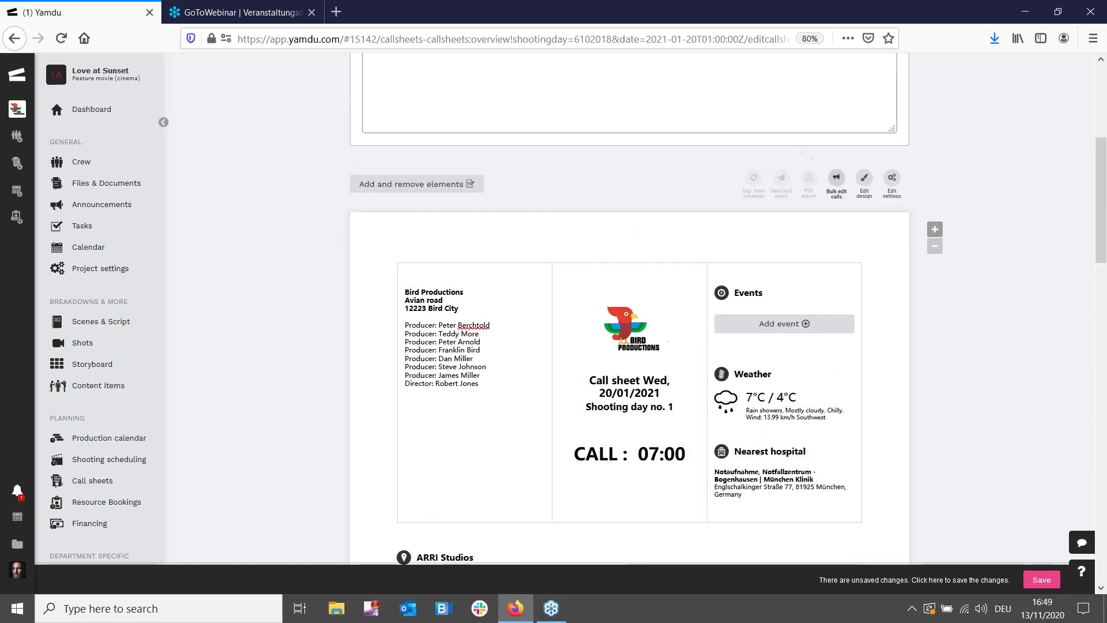
left_click(836, 178)
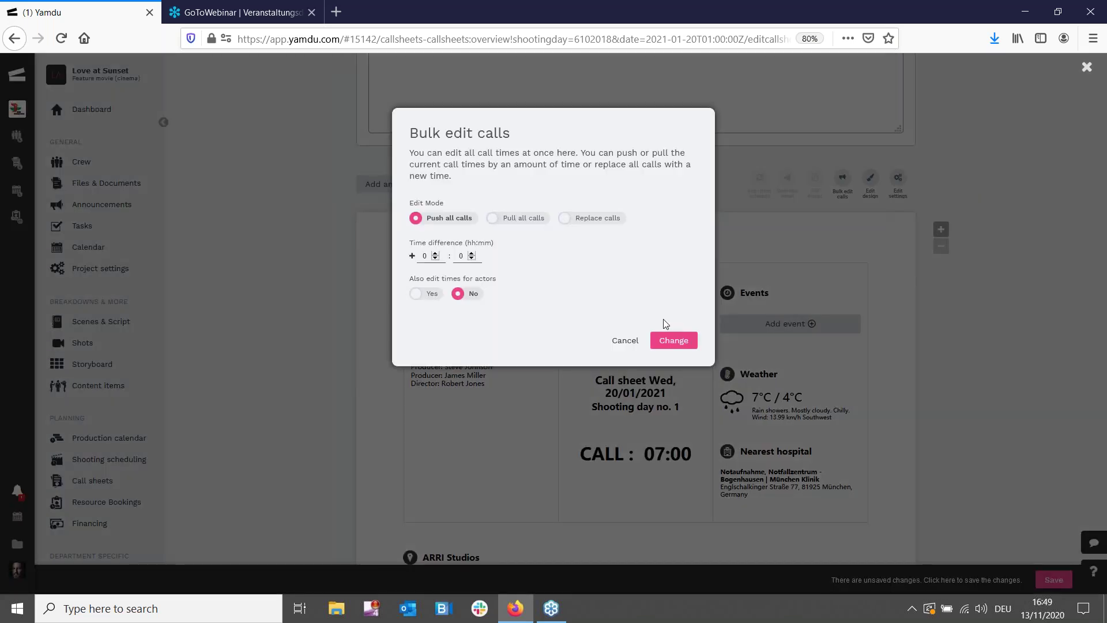
left_click(625, 340)
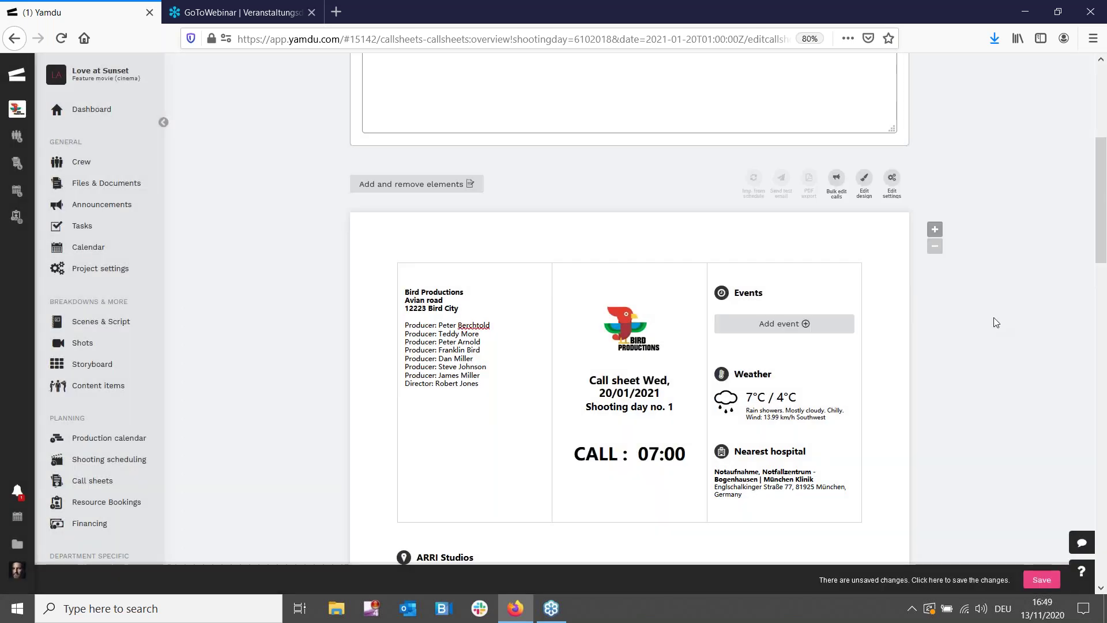
Save the call sheet changes and view the user groups available as mailing list recipients
scroll(997, 322, "down", 3)
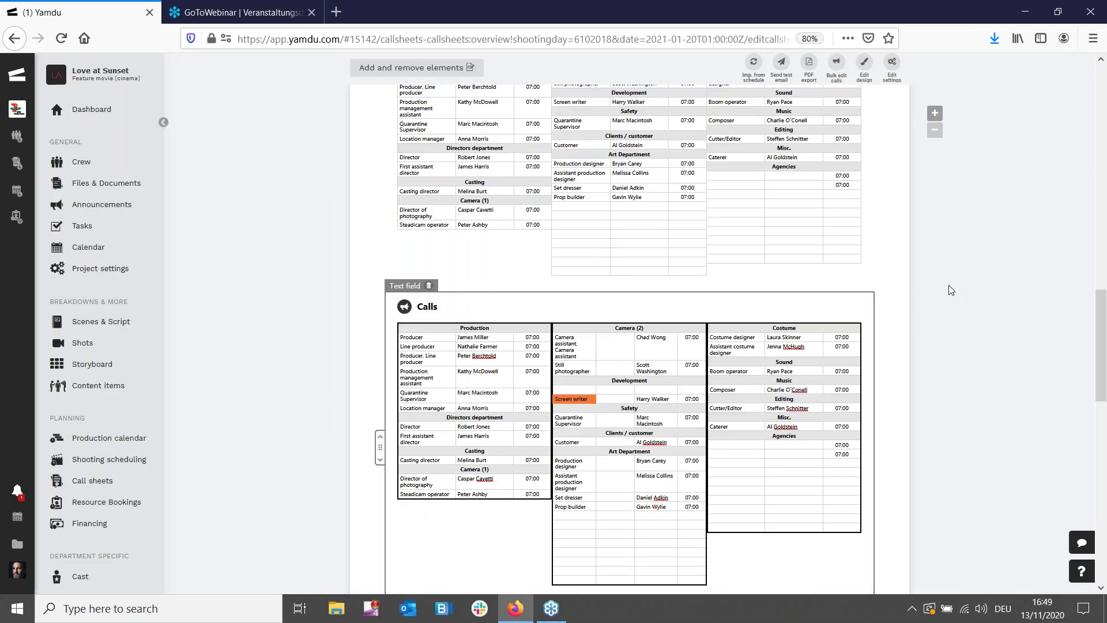
scroll(894, 287, "up", 15)
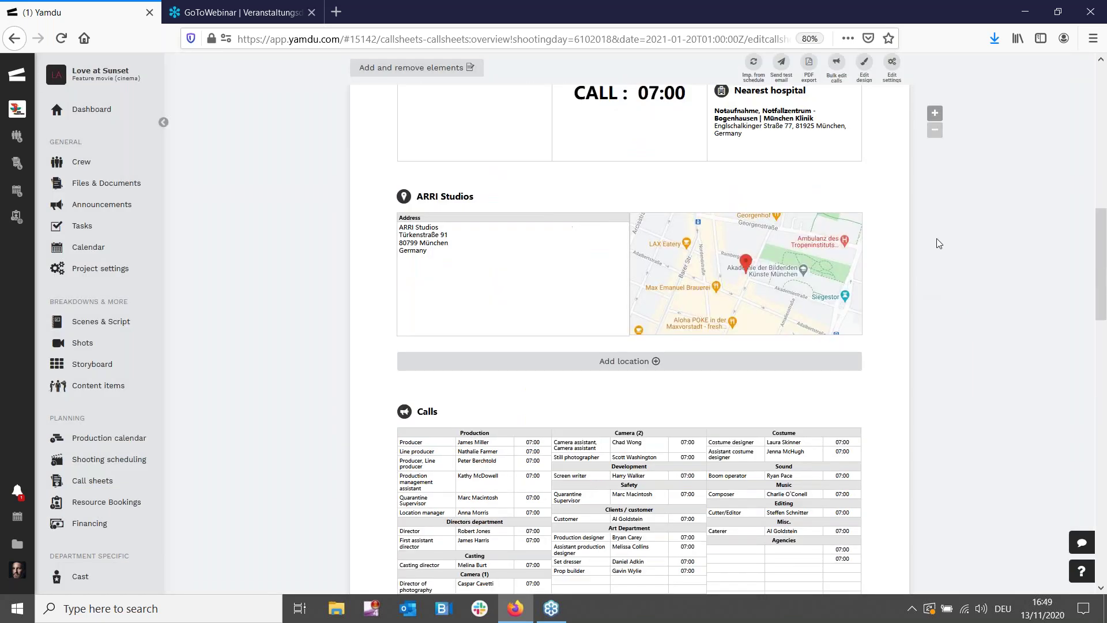
scroll(936, 237, "up", 4)
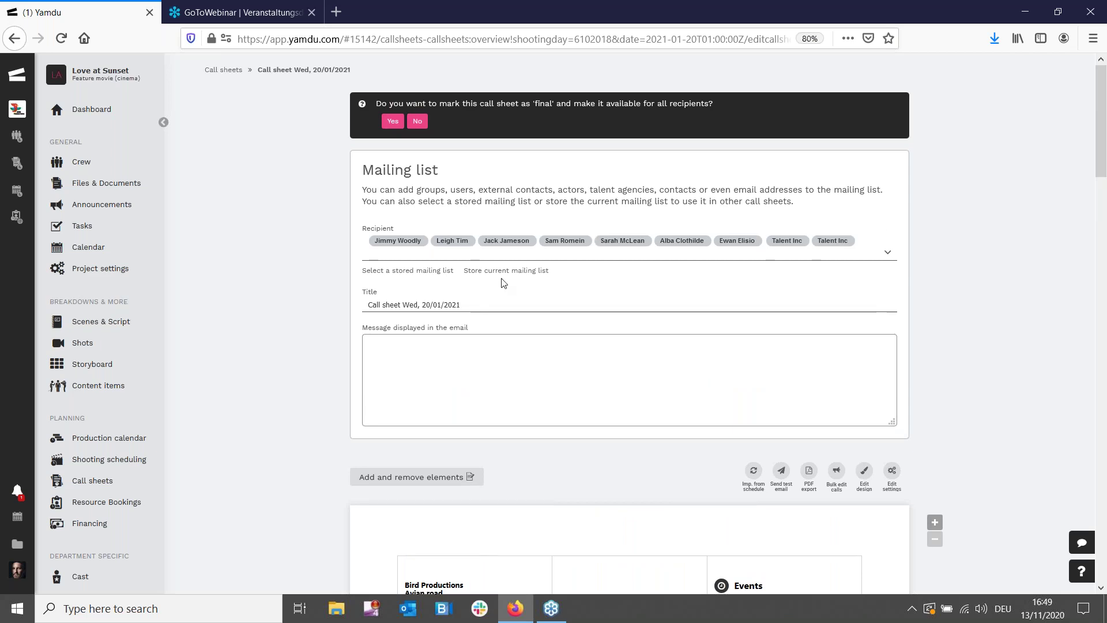
left_click(737, 254)
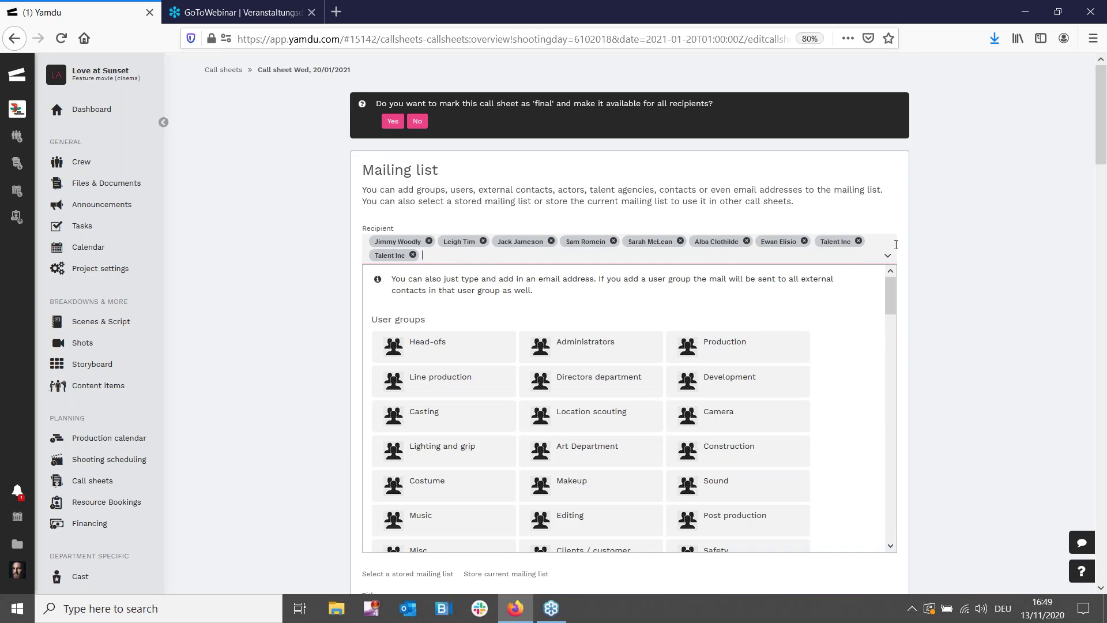
left_click(919, 210)
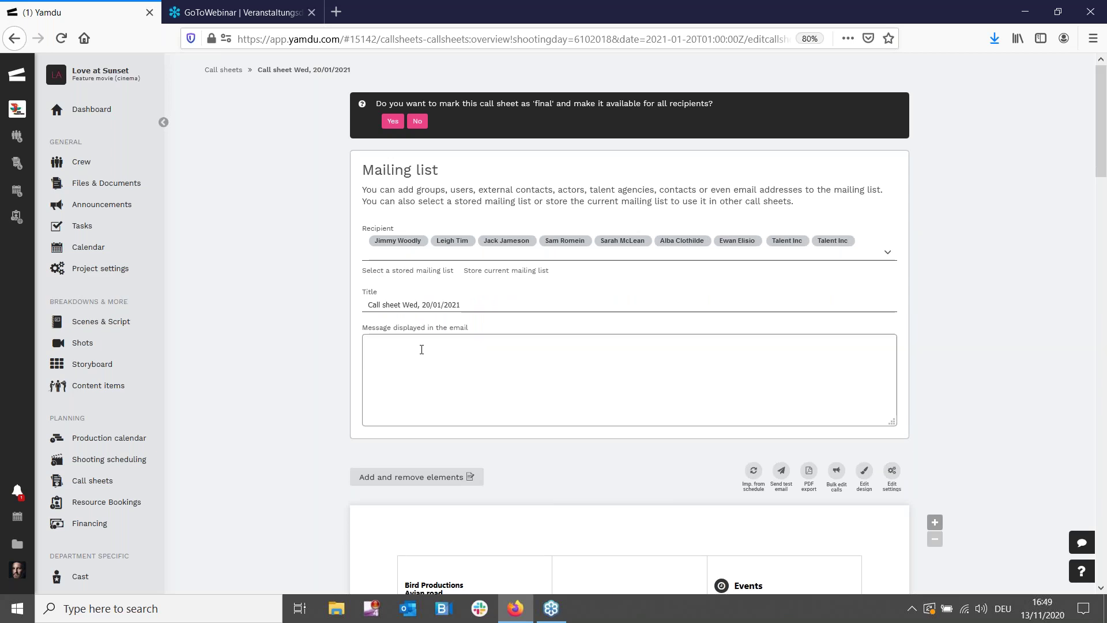
Mark the call sheet as final and send it via email to all recipients
left_click(393, 121)
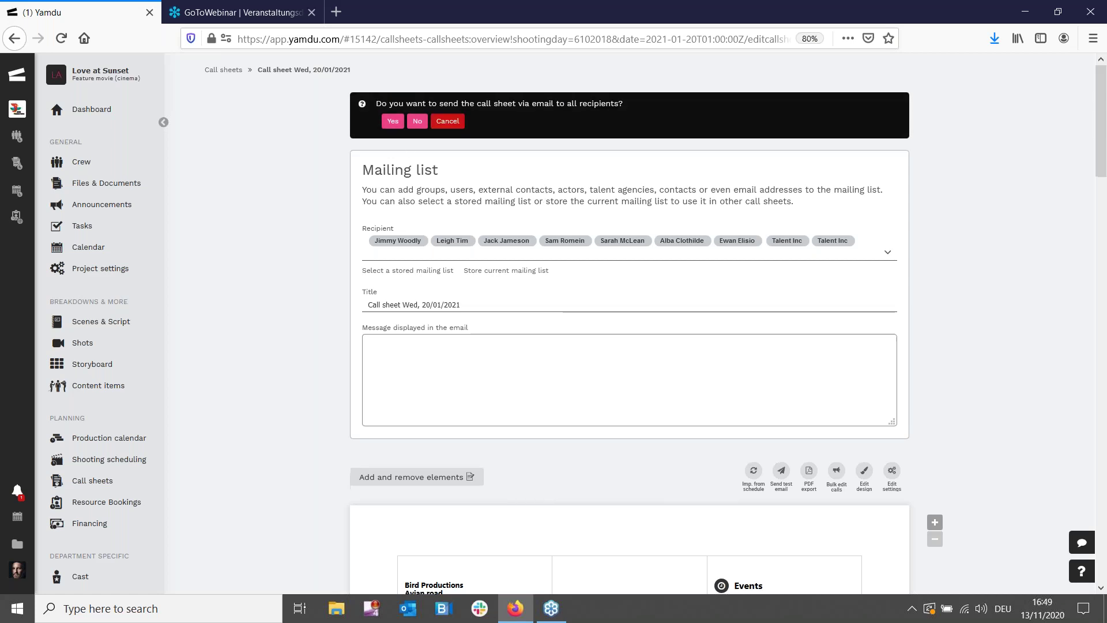
left_click(393, 121)
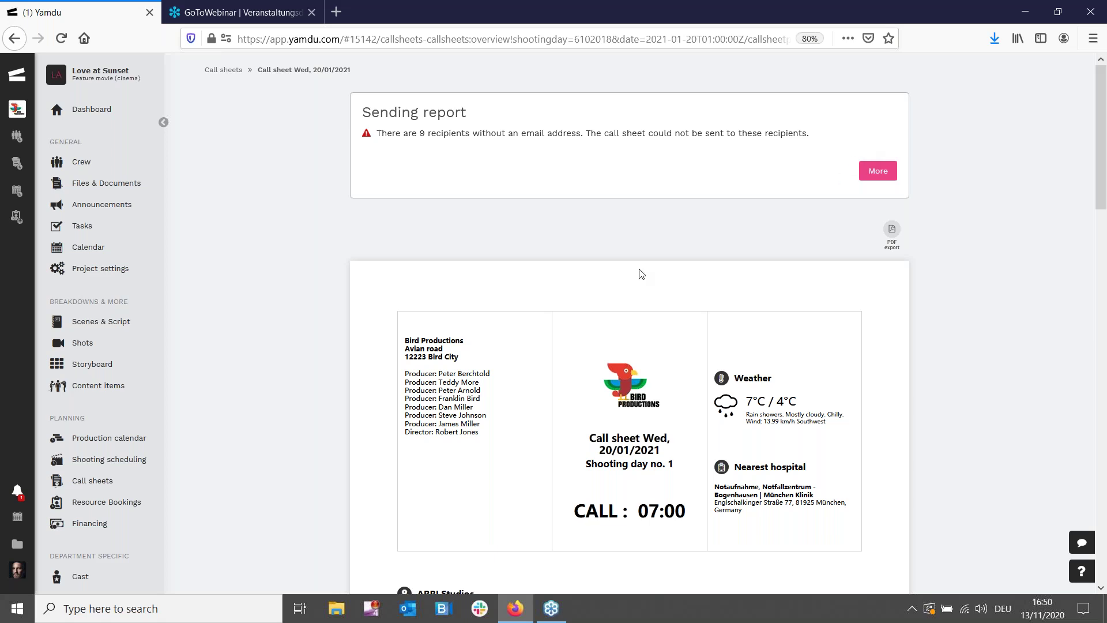
Review the final call sheet, then open its detailed sending report and check the resend option for the first listed actor
scroll(657, 274, "down", 5)
scroll(707, 262, "down", 20)
scroll(706, 262, "down", 1)
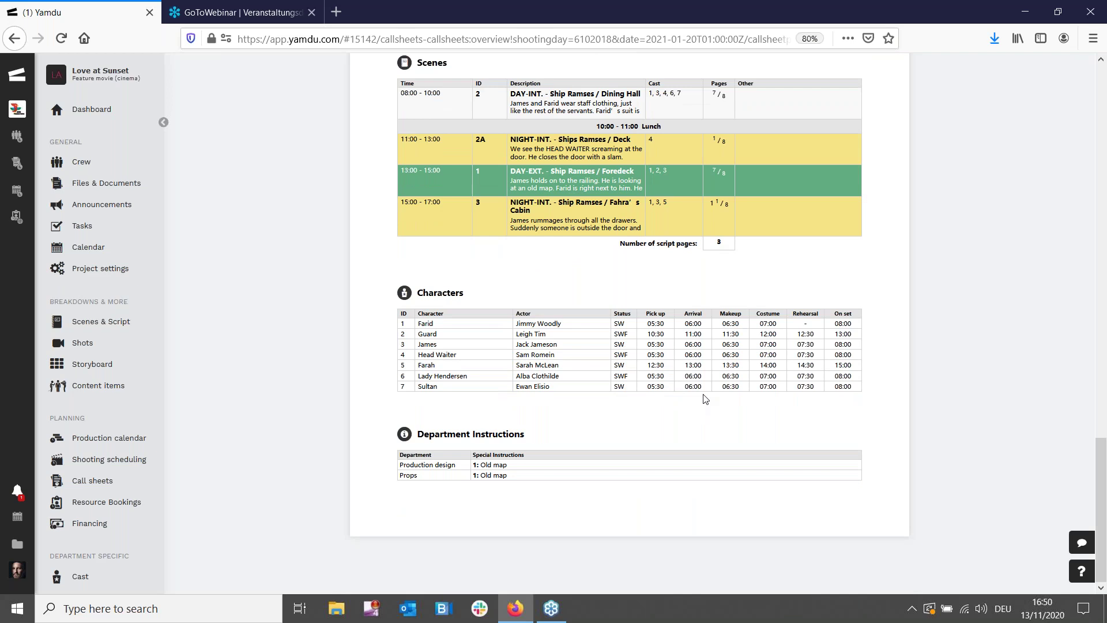
scroll(704, 398, "up", 1)
scroll(837, 221, "up", 5)
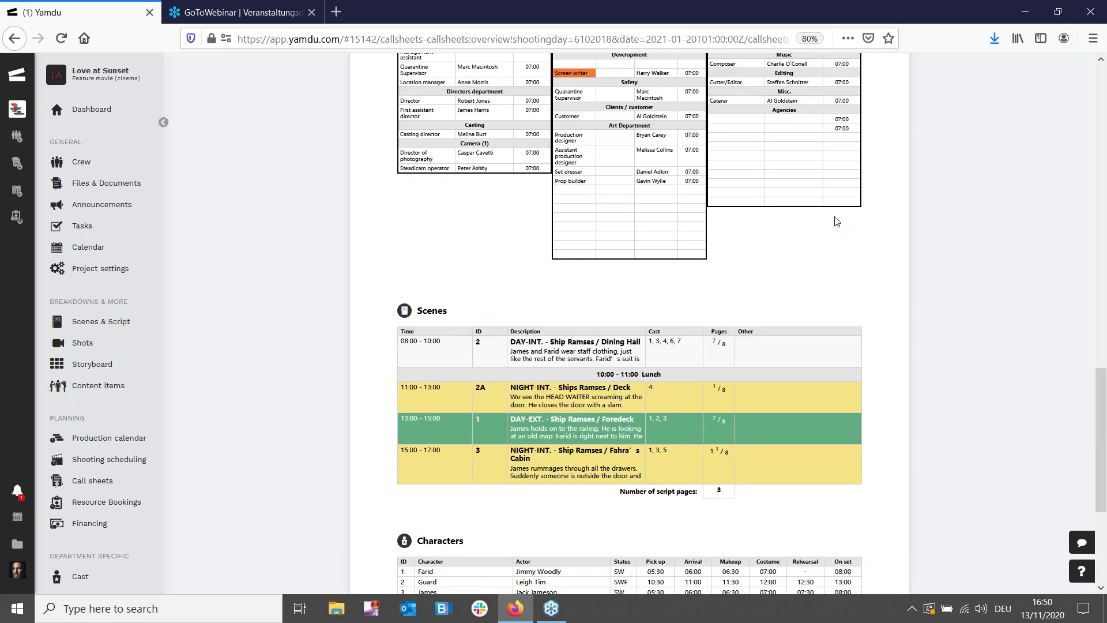
scroll(837, 222, "up", 20)
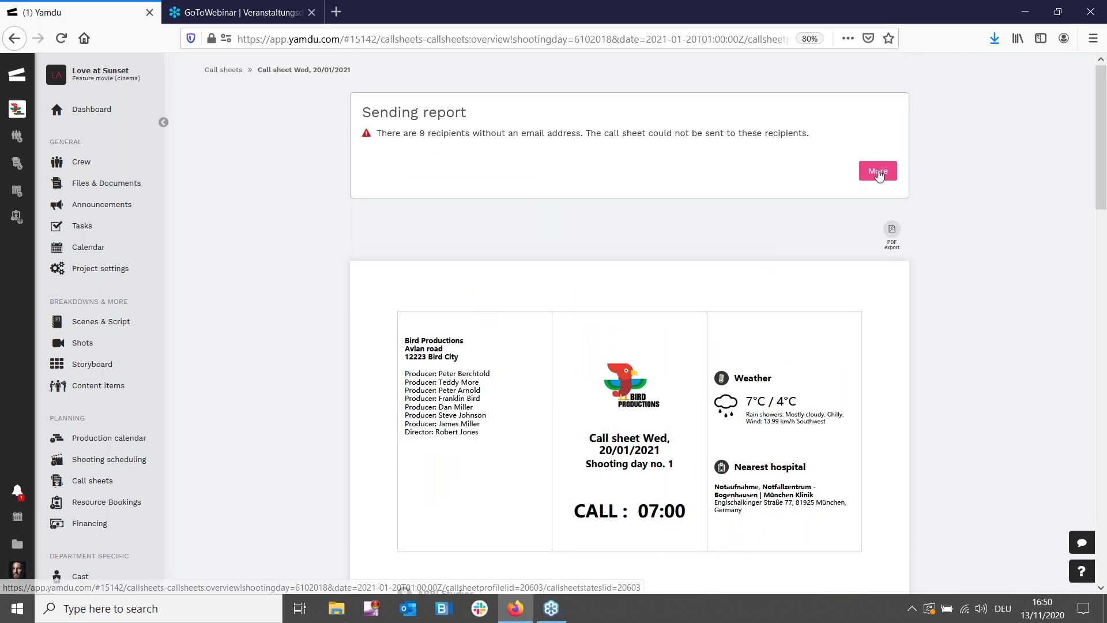
left_click(878, 173)
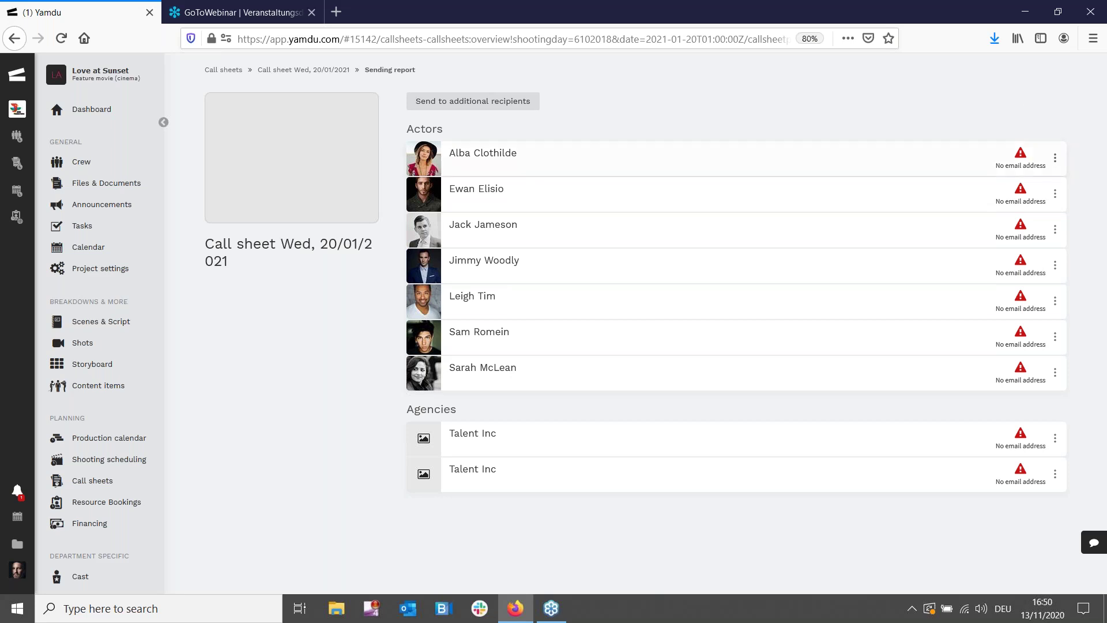
left_click(1055, 158)
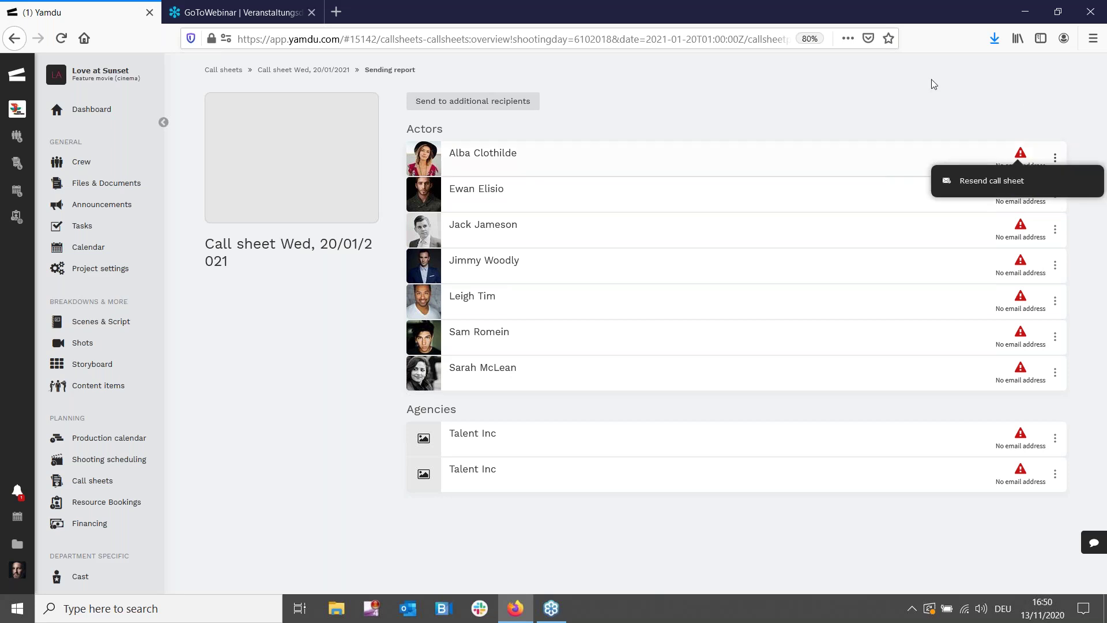
left_click(493, 126)
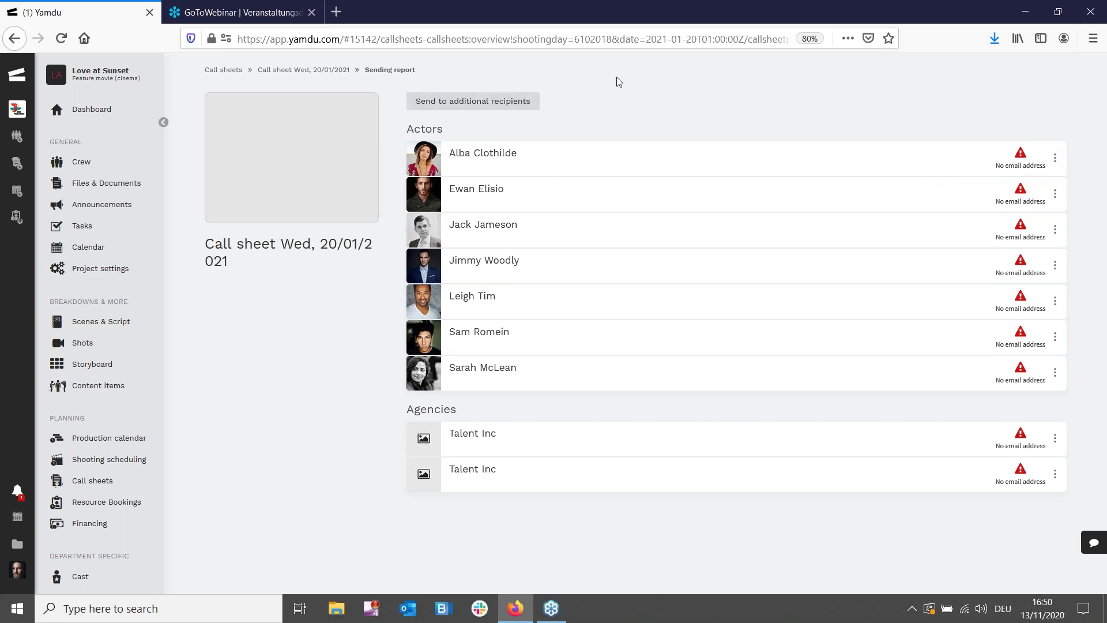